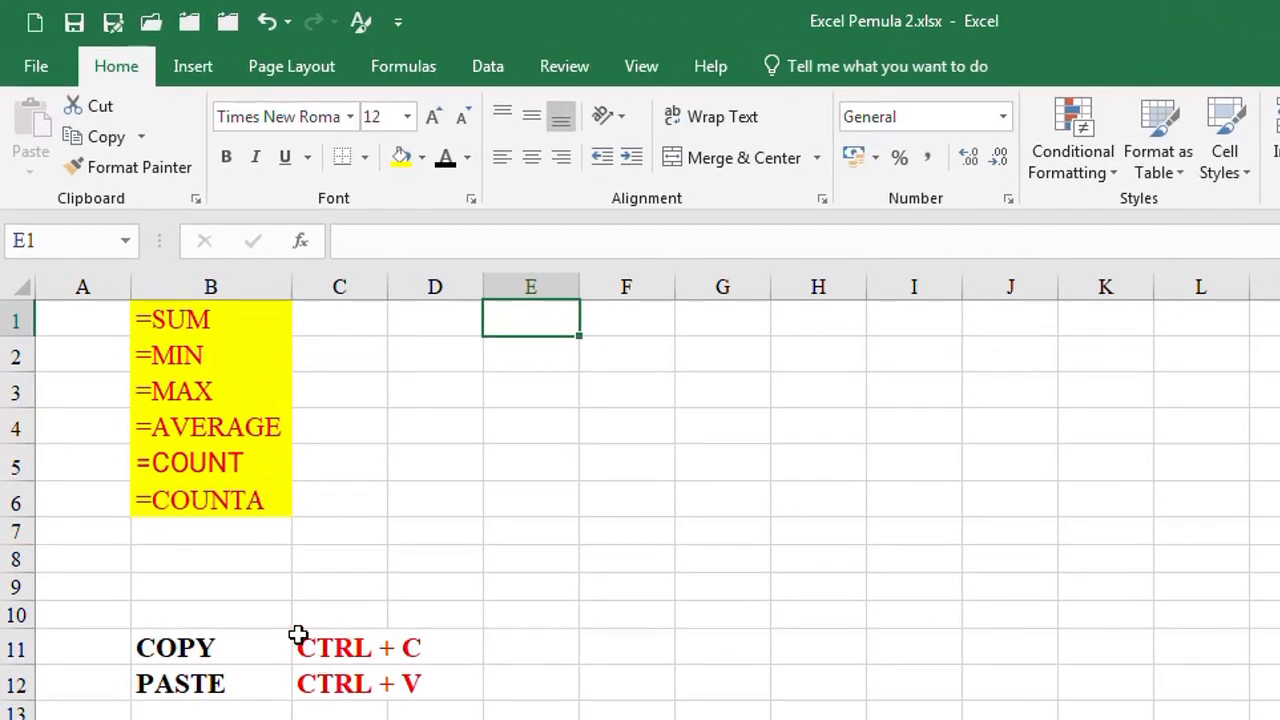
Step: Copy the function names in B1:B6 and paste them starting at cell E1
drag(204, 320, 195, 497)
key(ctrl+c)
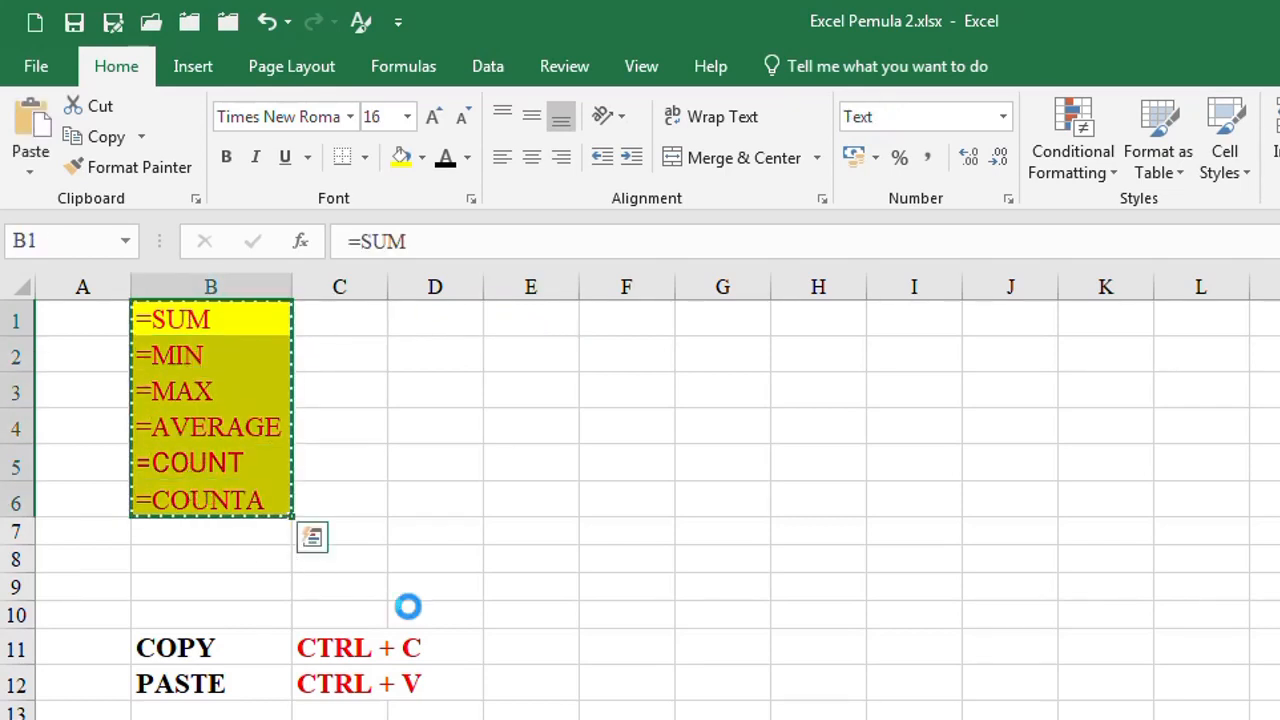
click(538, 319)
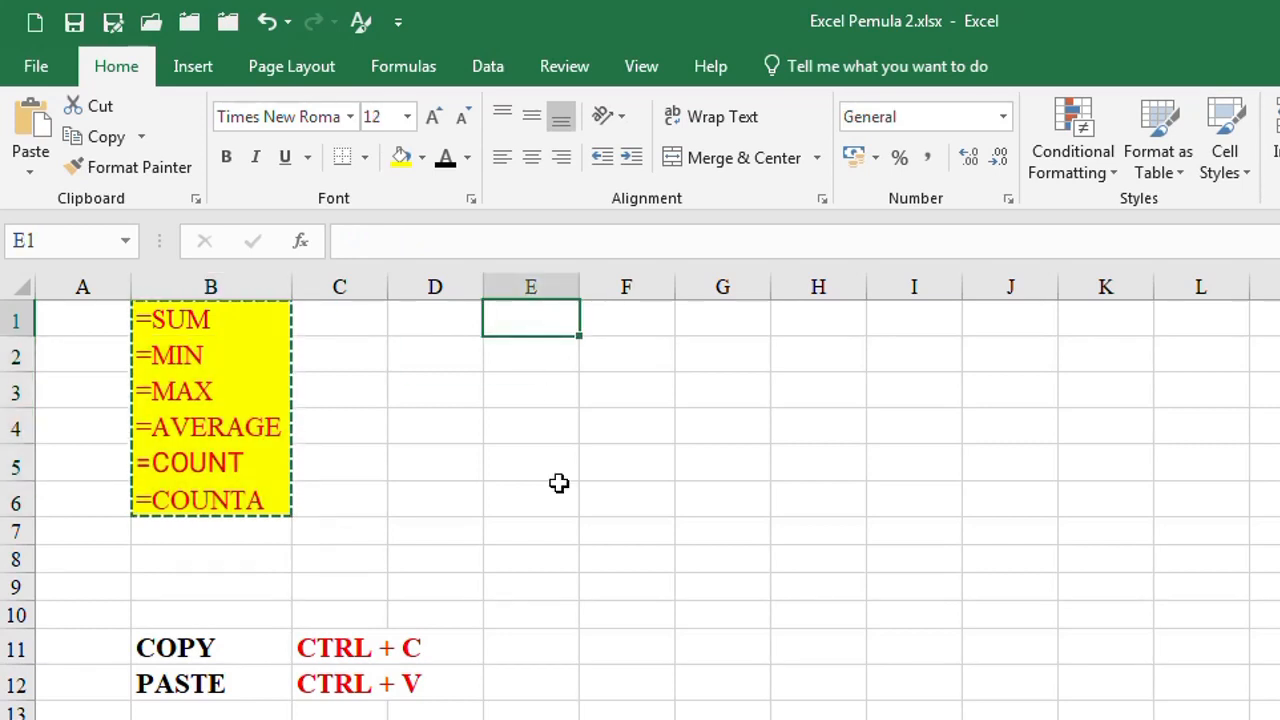
key(ctrl+v)
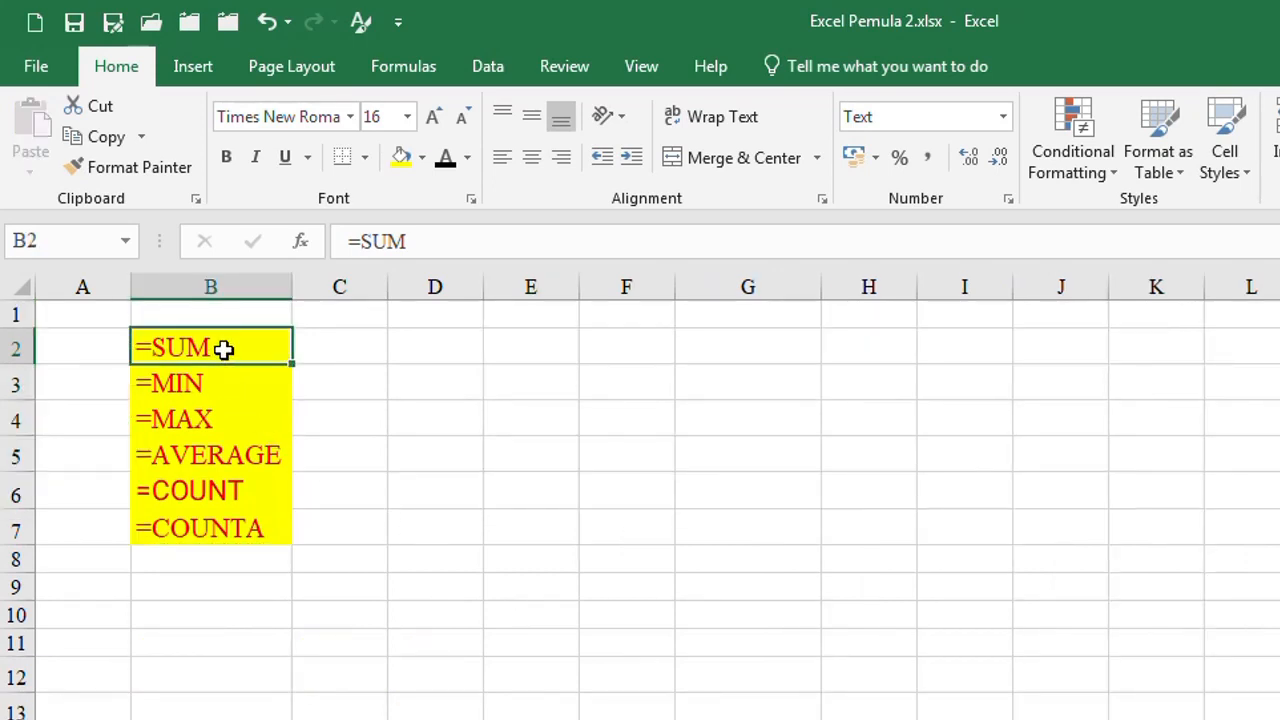
Step: Copy the function names in B2:B7 and paste them starting at cell E2 on the same sheet
drag(220, 344, 246, 520)
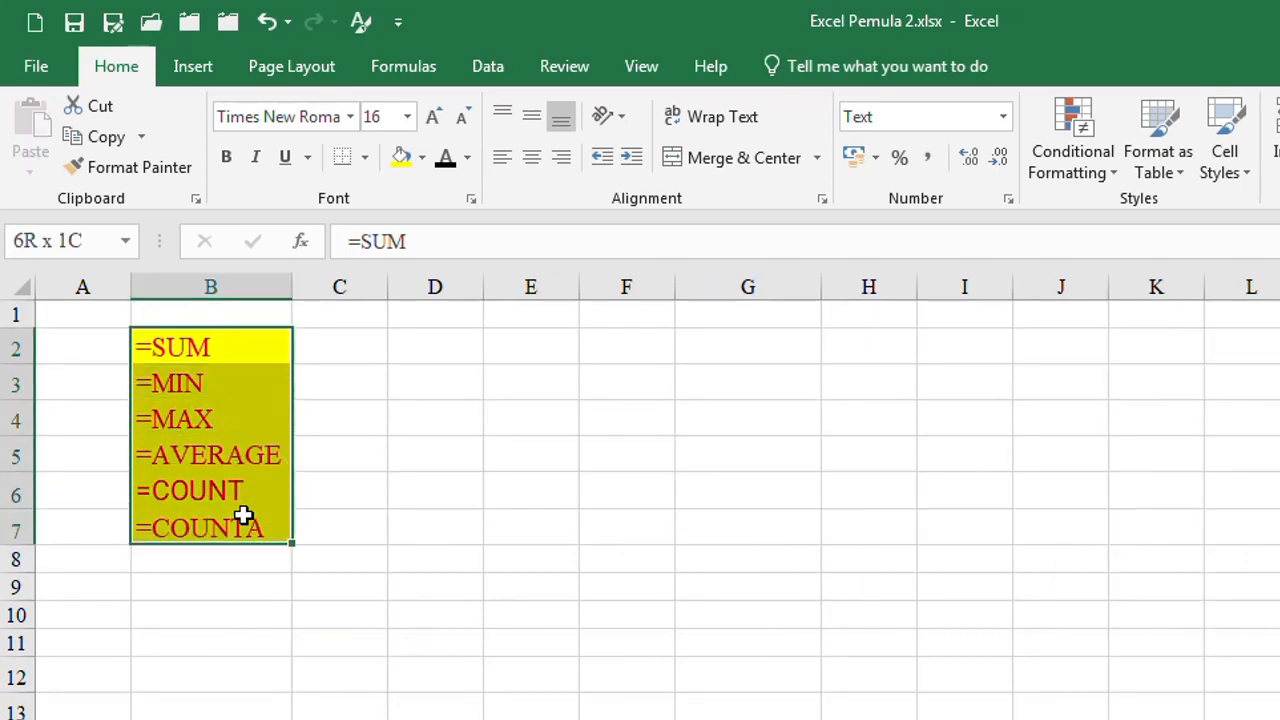
key(ctrl+c)
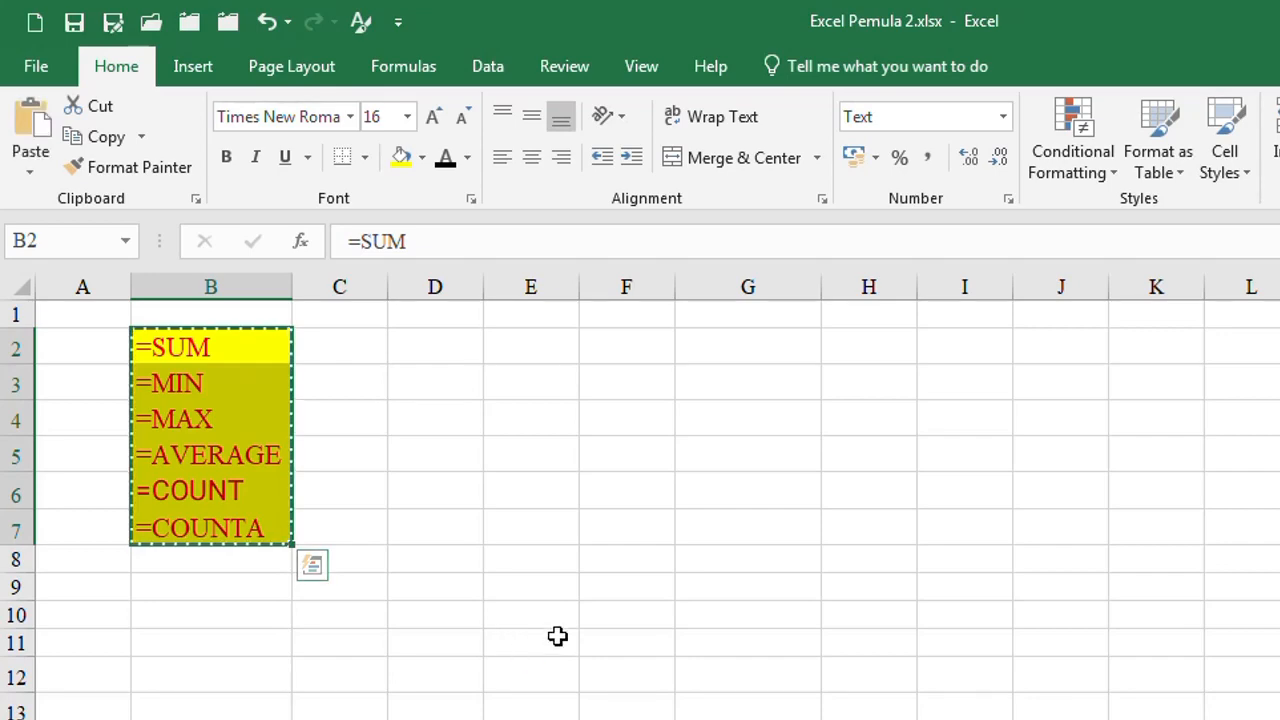
click(552, 347)
key(ctrl+v)
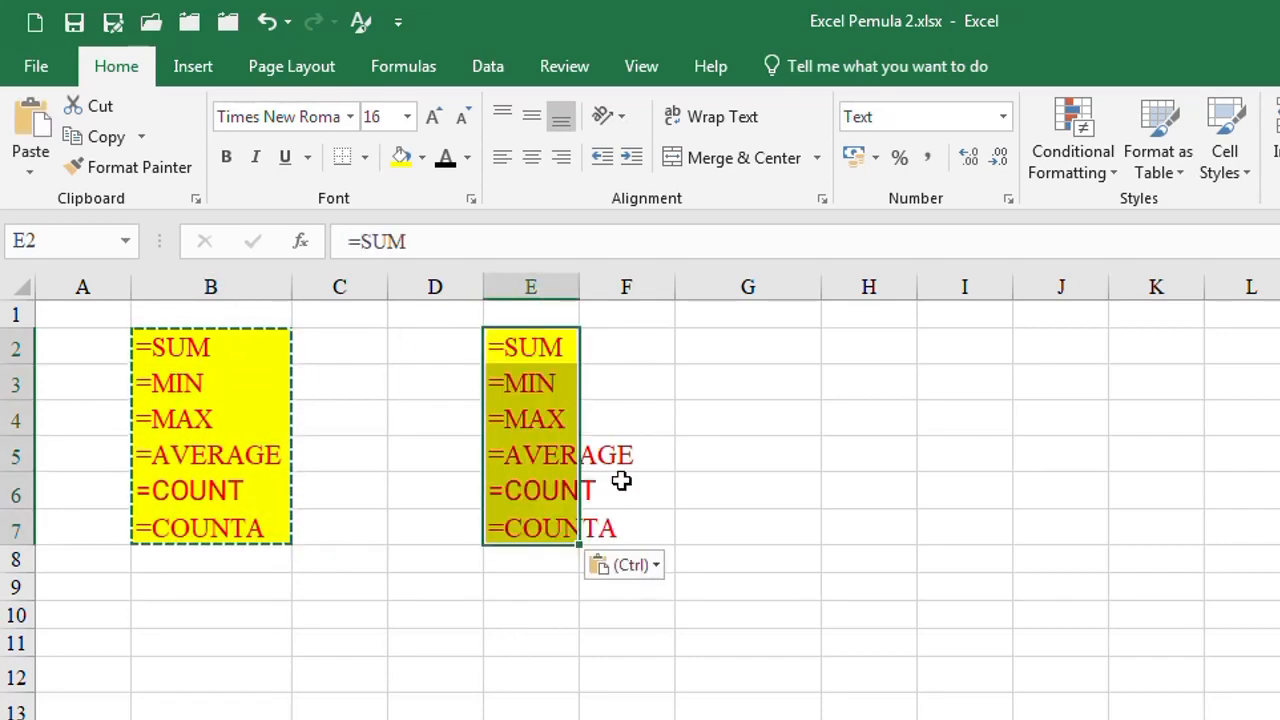
click(791, 523)
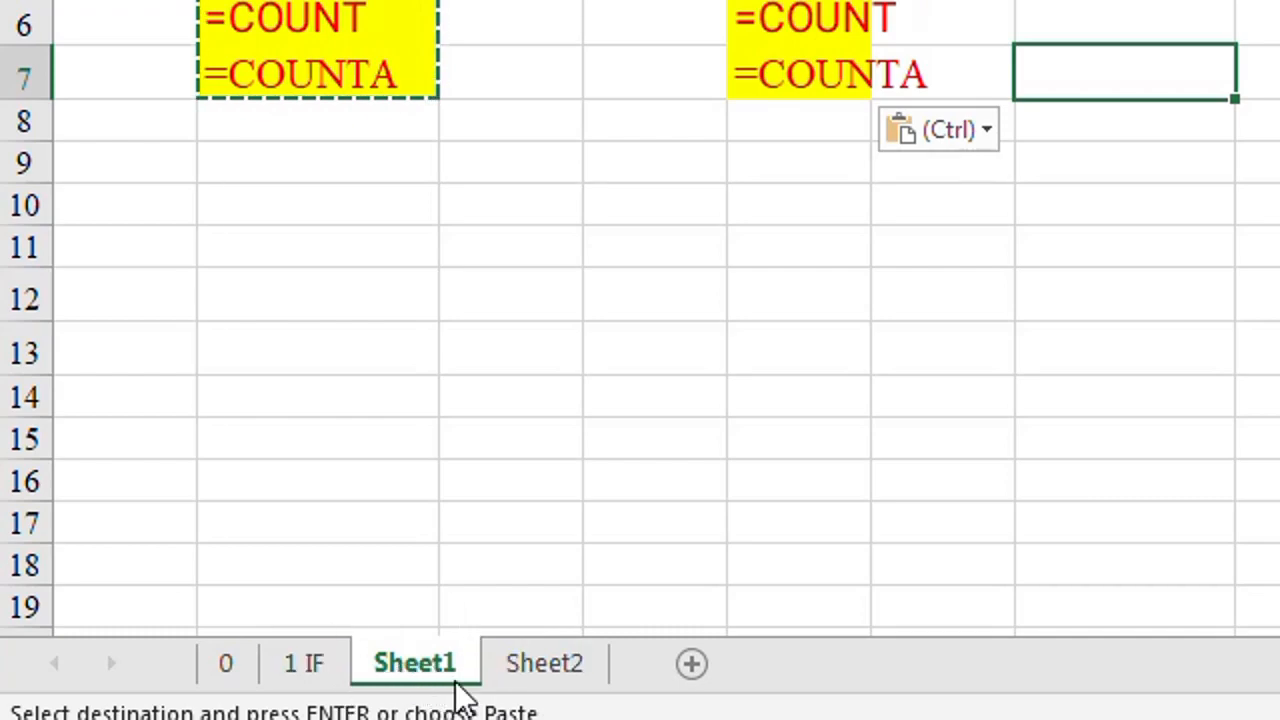
Step: Copy the function names in B2:B7 of Sheet1 and paste them into Sheet2 starting at cell F4
drag(205, 102, 202, 278)
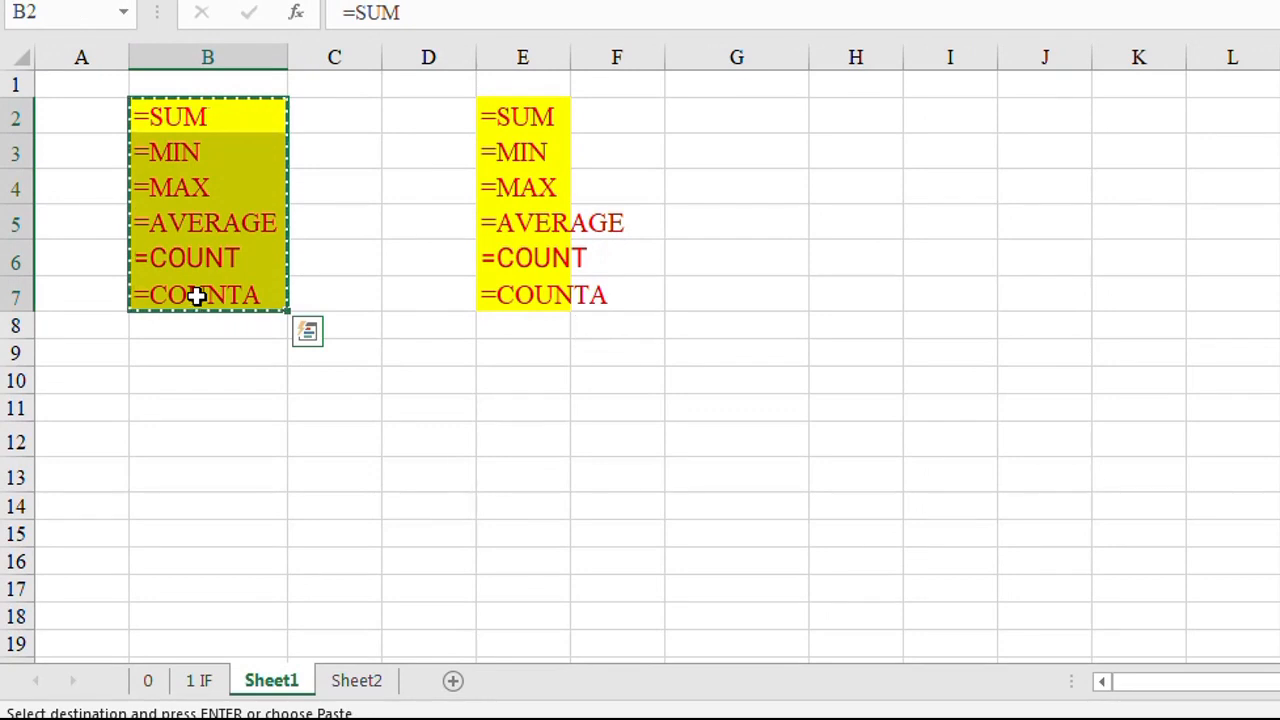
click(358, 682)
click(586, 163)
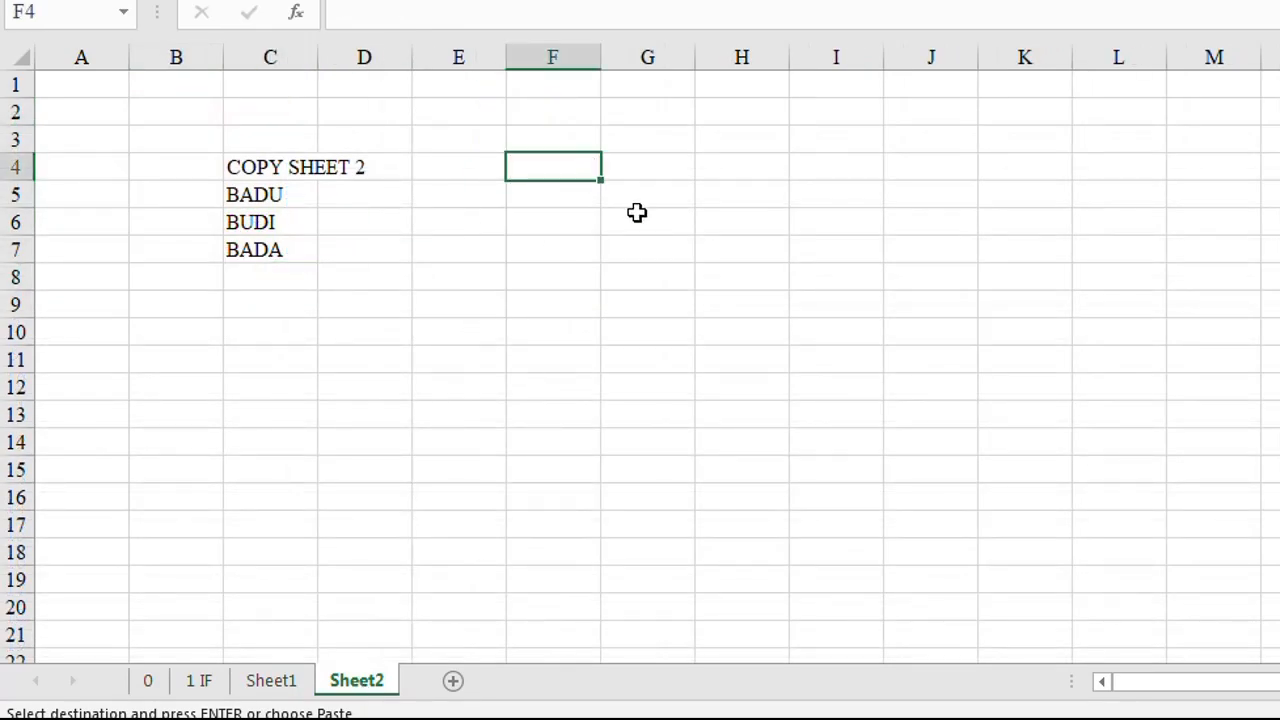
key(ctrl+v)
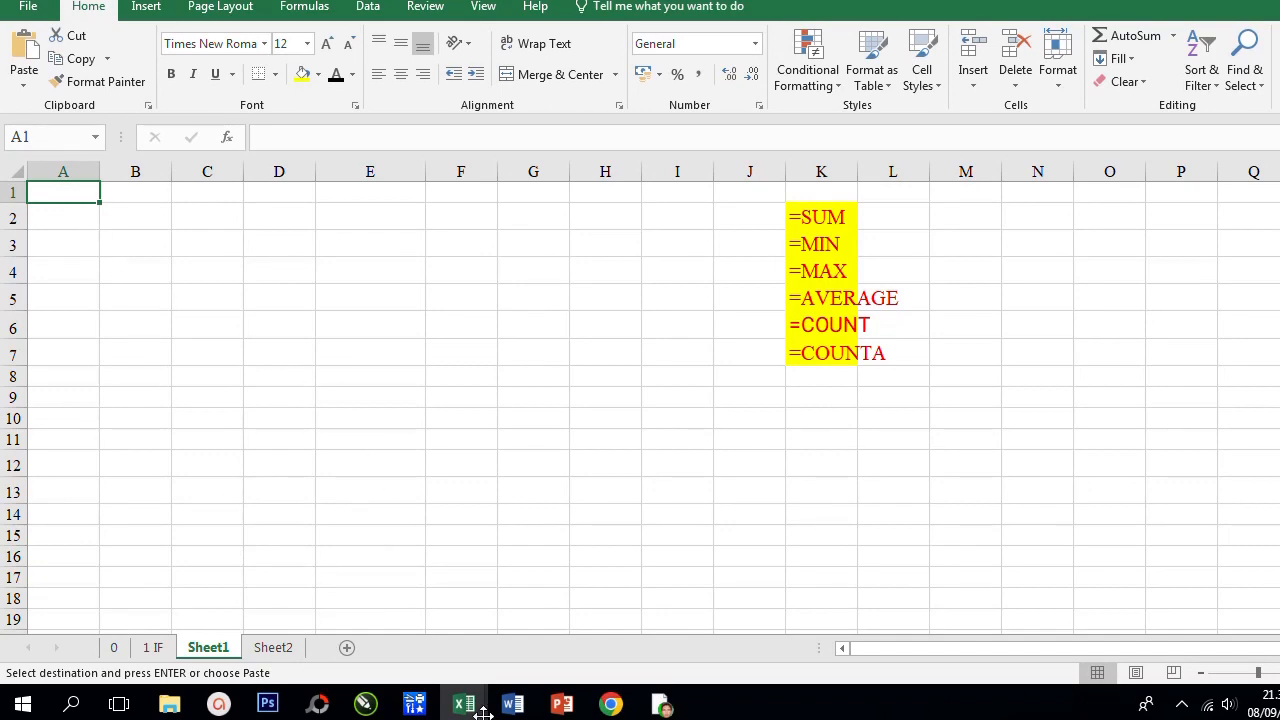
Step: Switch to the workbook Excel Pemula 1.xlsx and copy the whole DATA BARANG table, A1:E14
mouse_move(464, 704)
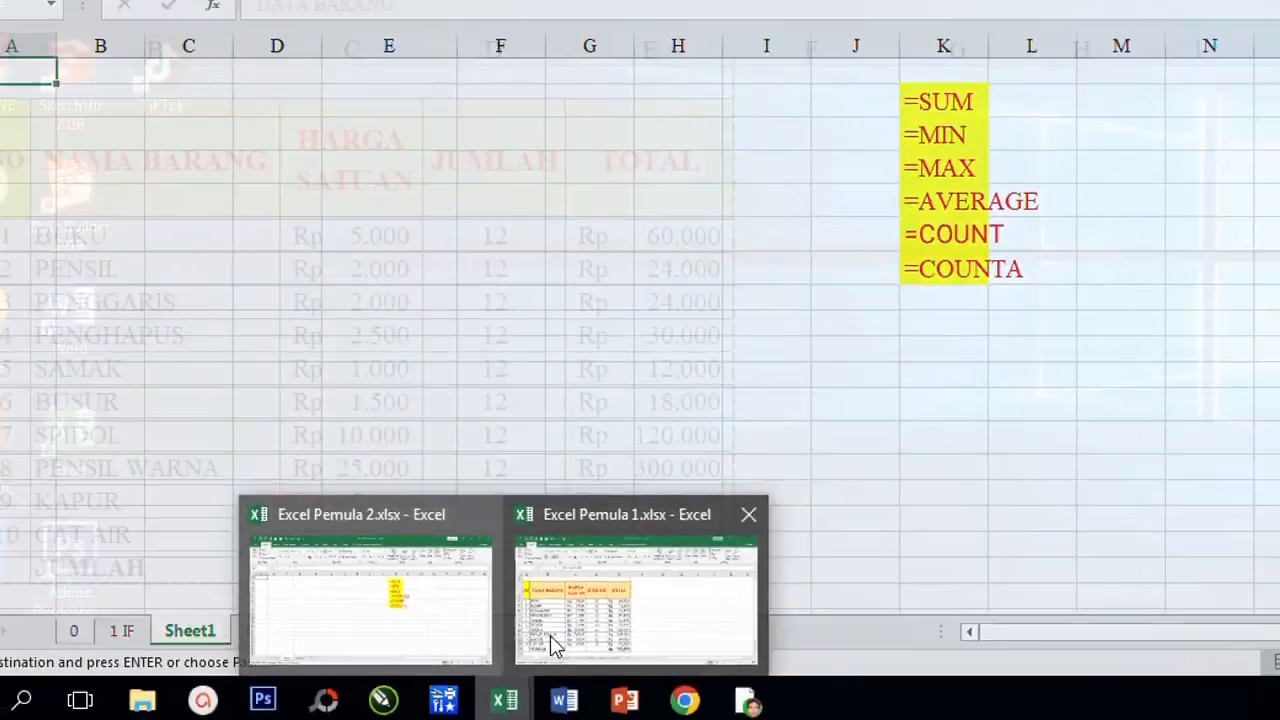
click(785, 558)
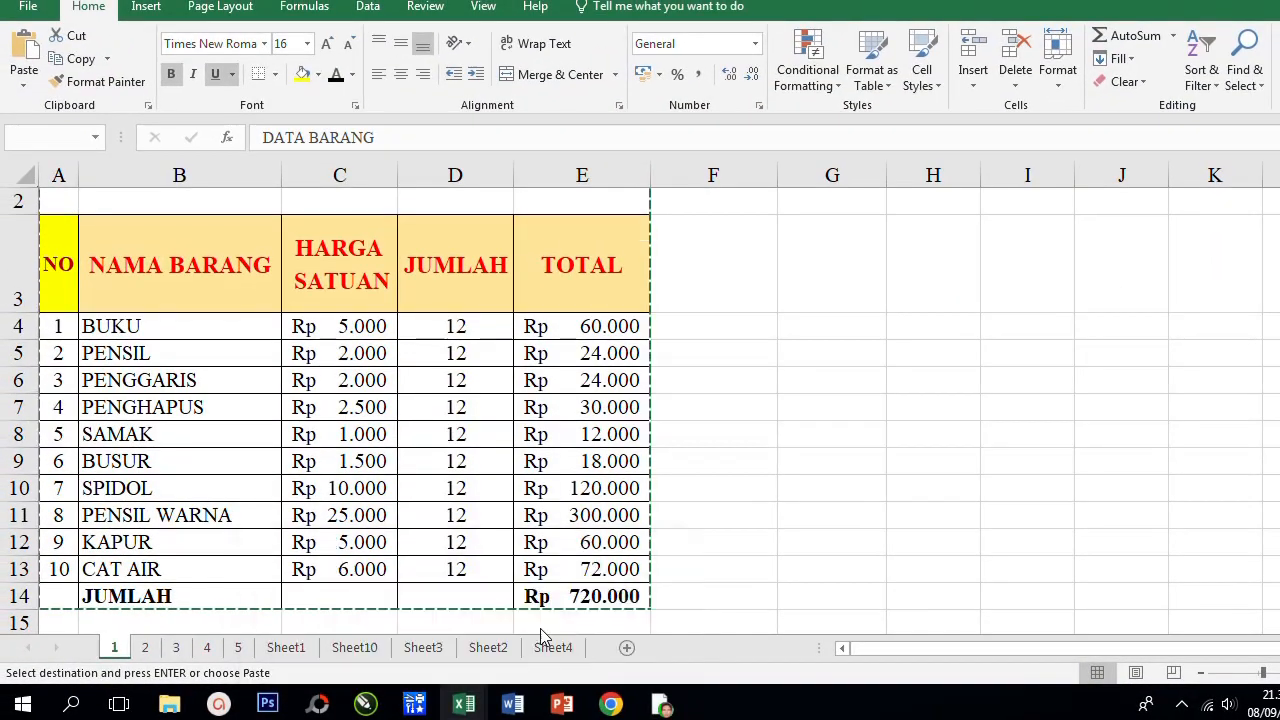
click(518, 462)
scroll(158, 260, up, 1)
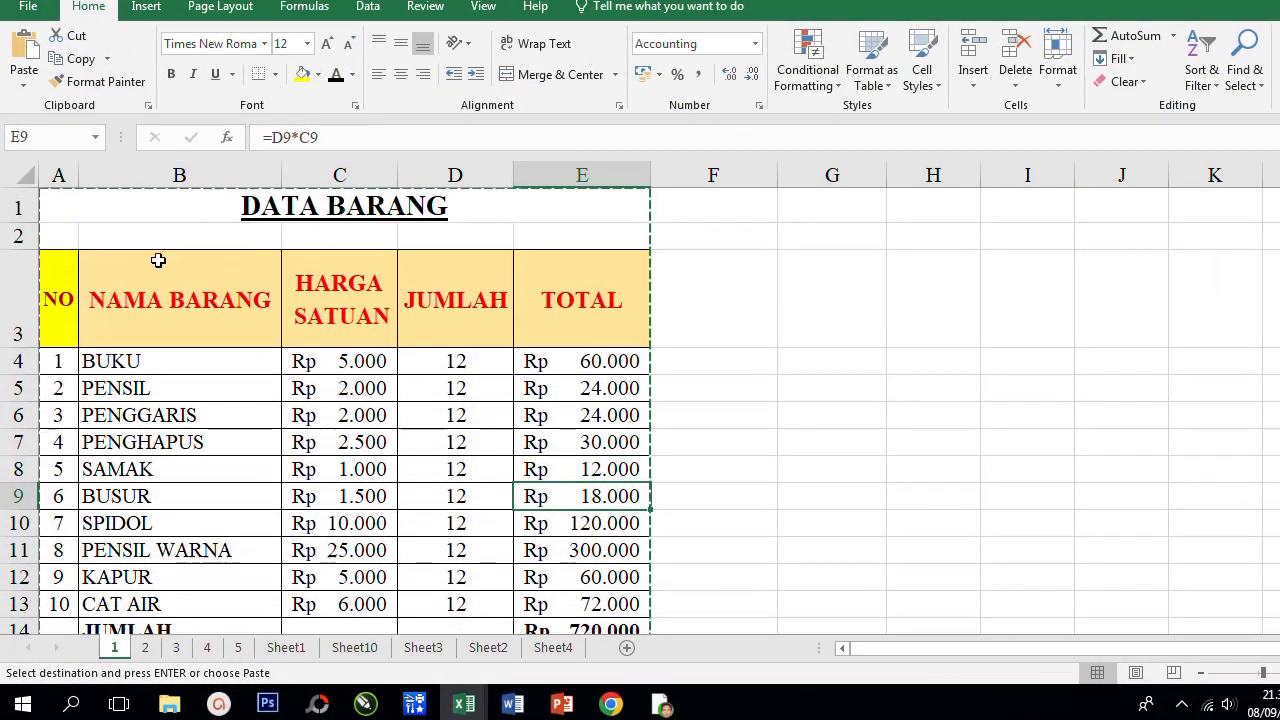
click(71, 212)
scroll(528, 471, down, 2)
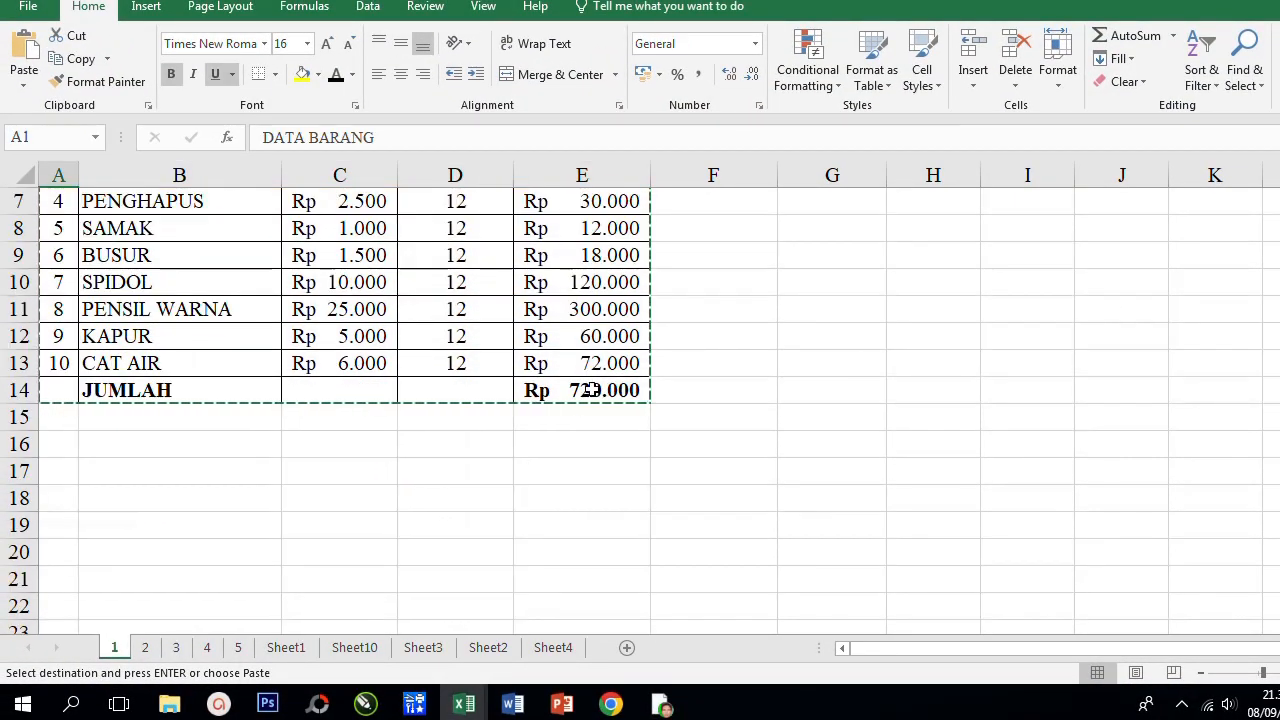
key(ctrl+a)
scroll(469, 467, up, 2)
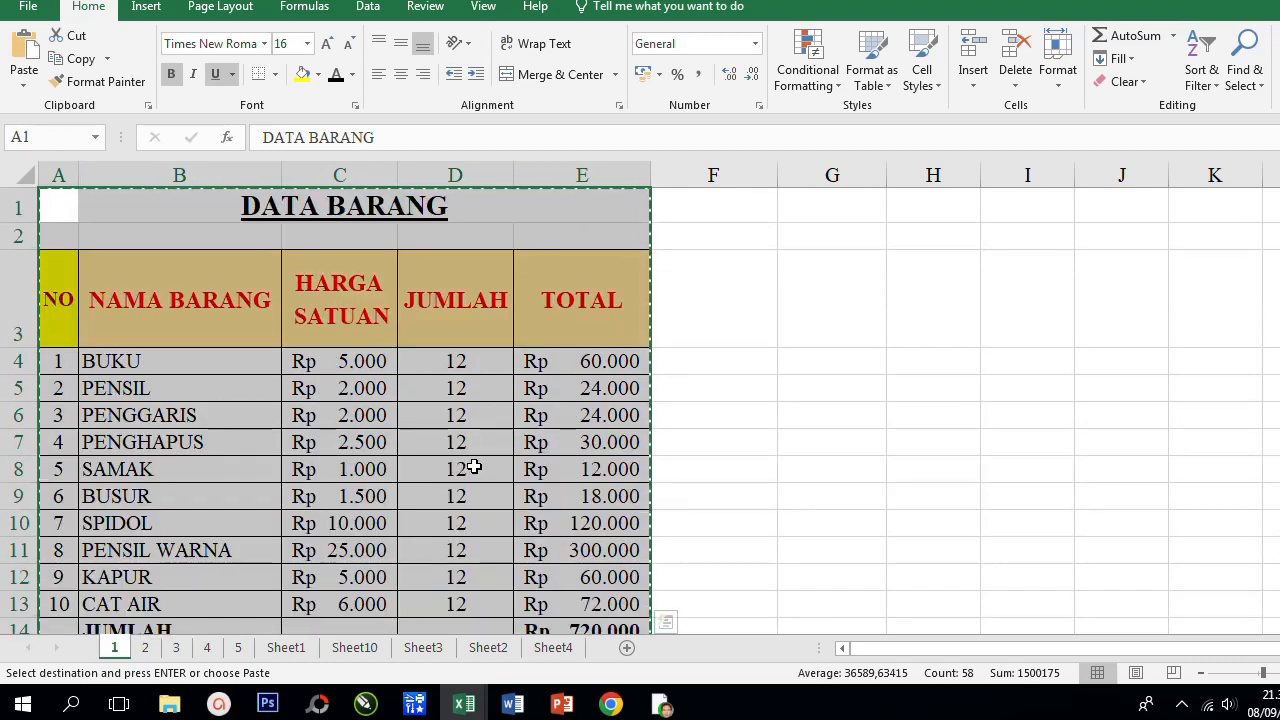
Step: Return to Excel Pemula 2.xlsx and paste the copied DATA BARANG table at cell A1 of Sheet1
click(462, 710)
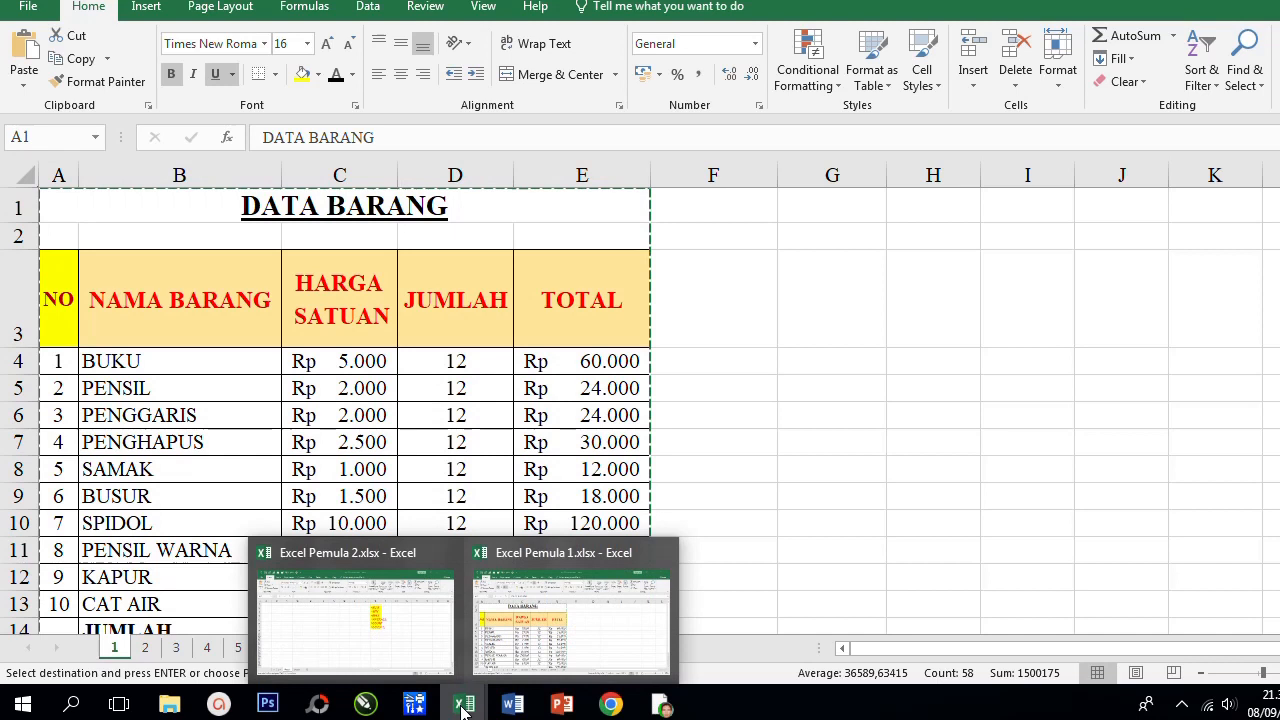
click(363, 646)
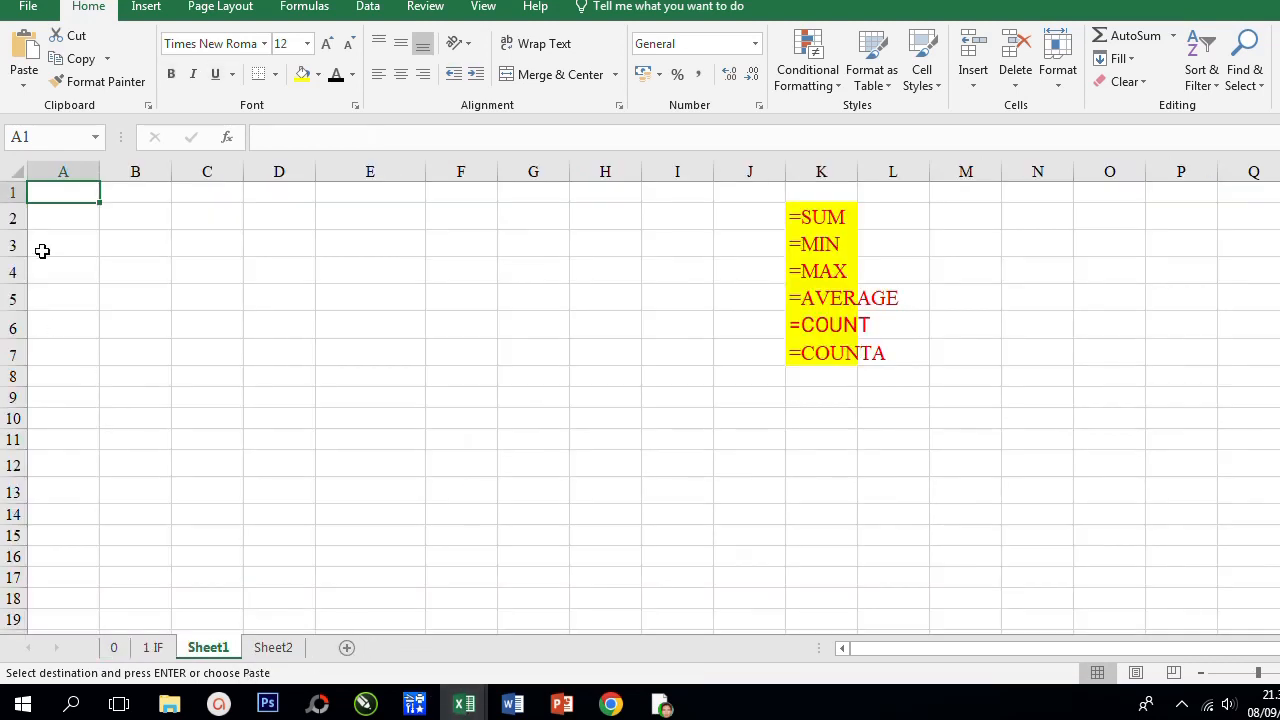
right_click(57, 192)
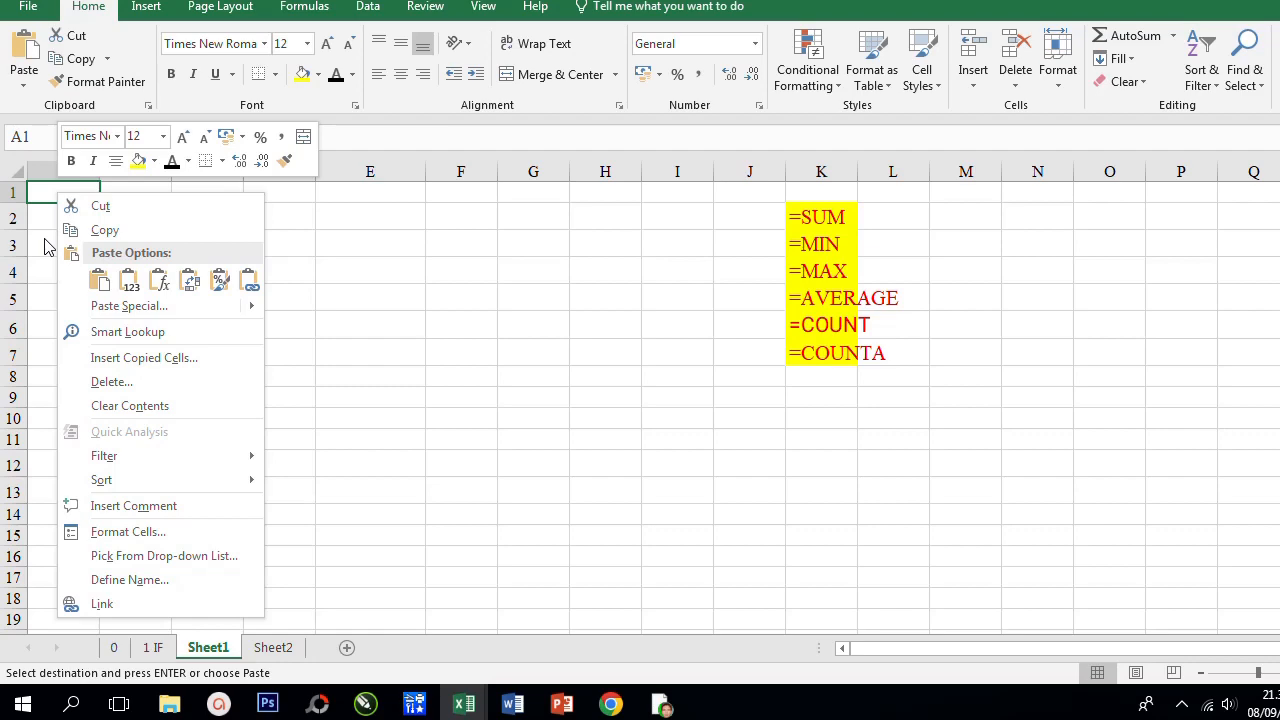
click(100, 281)
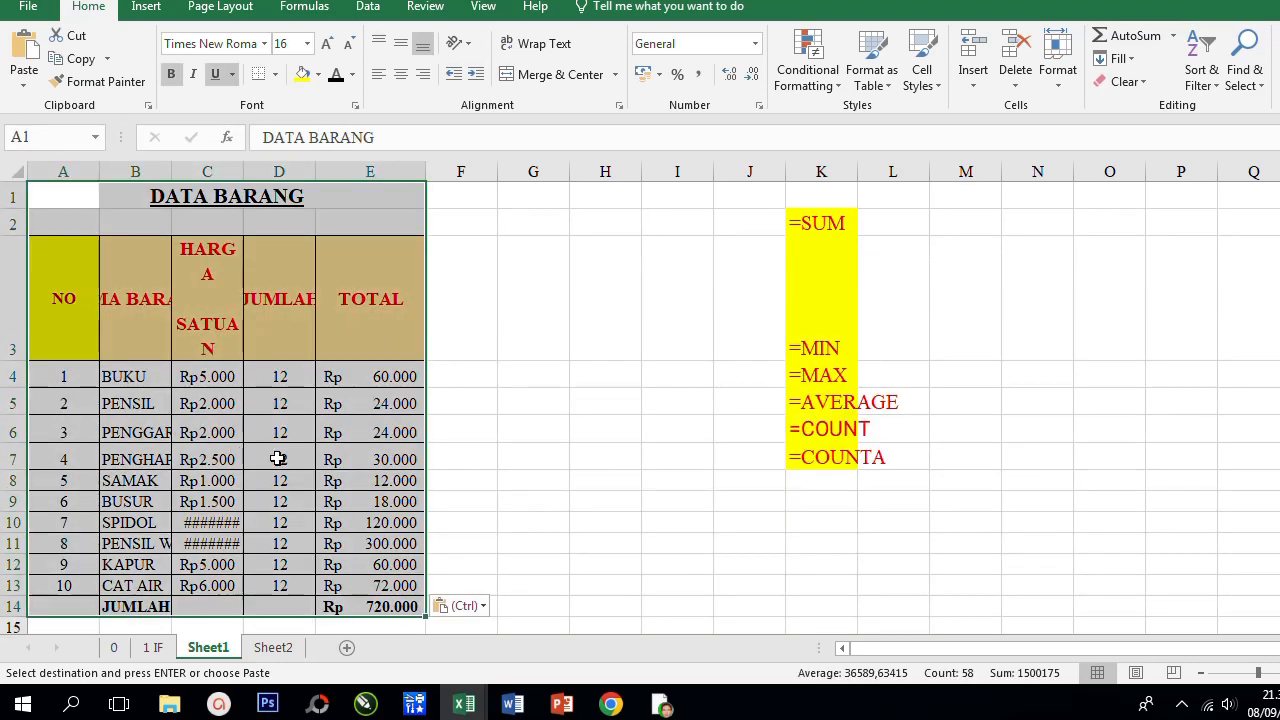
scroll(277, 470, down, 1)
scroll(231, 390, up, 1)
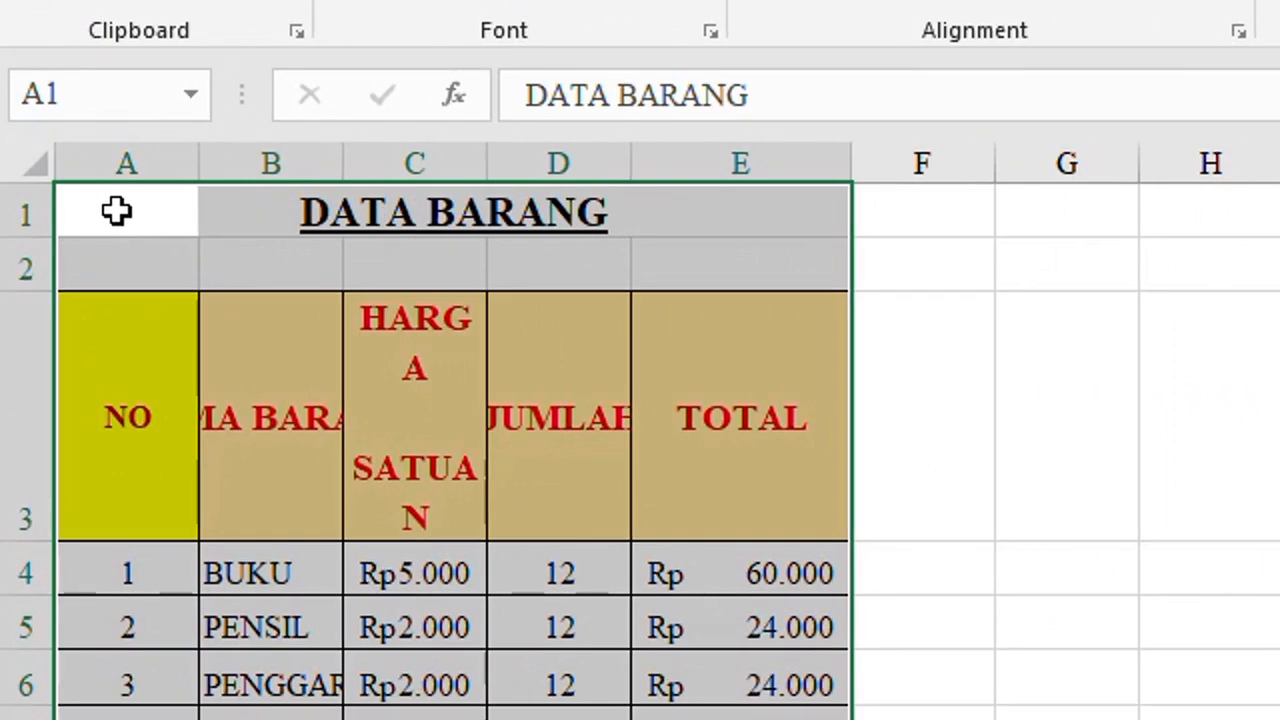
Step: Apply the source table's column widths to the pasted DATA BARANG table with Paste Special, then check the table's layout
right_click(116, 210)
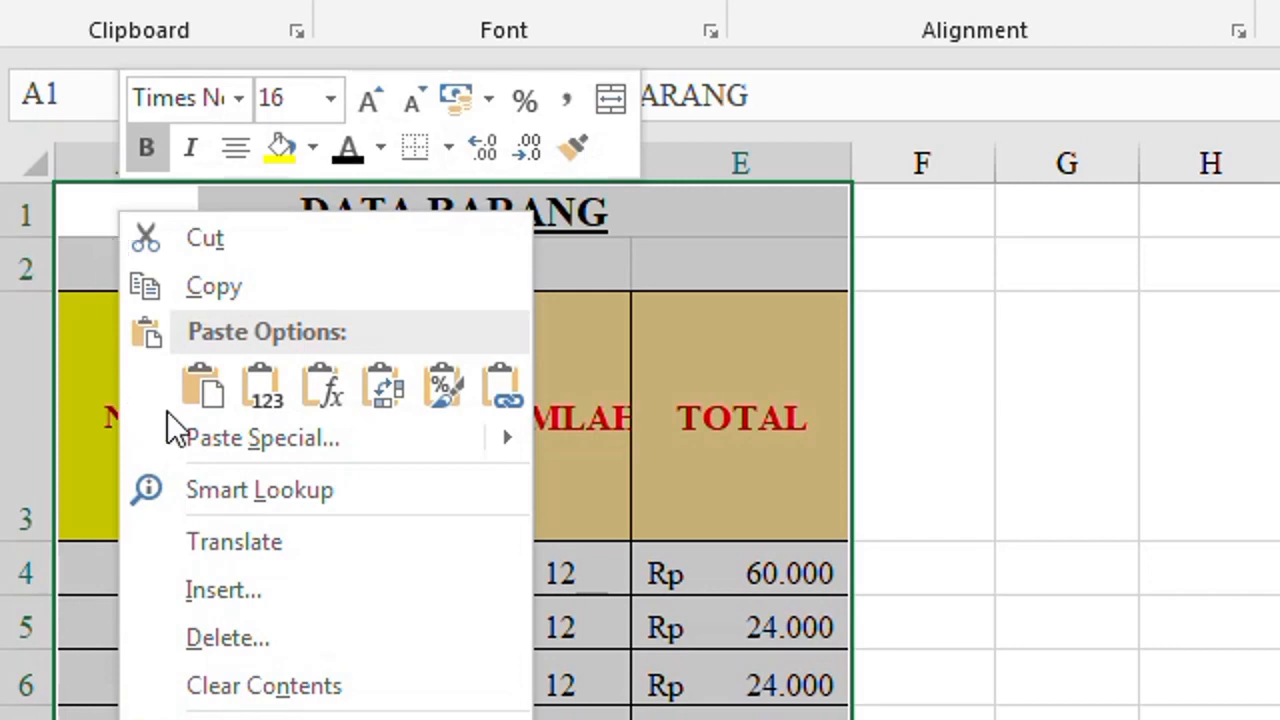
click(235, 441)
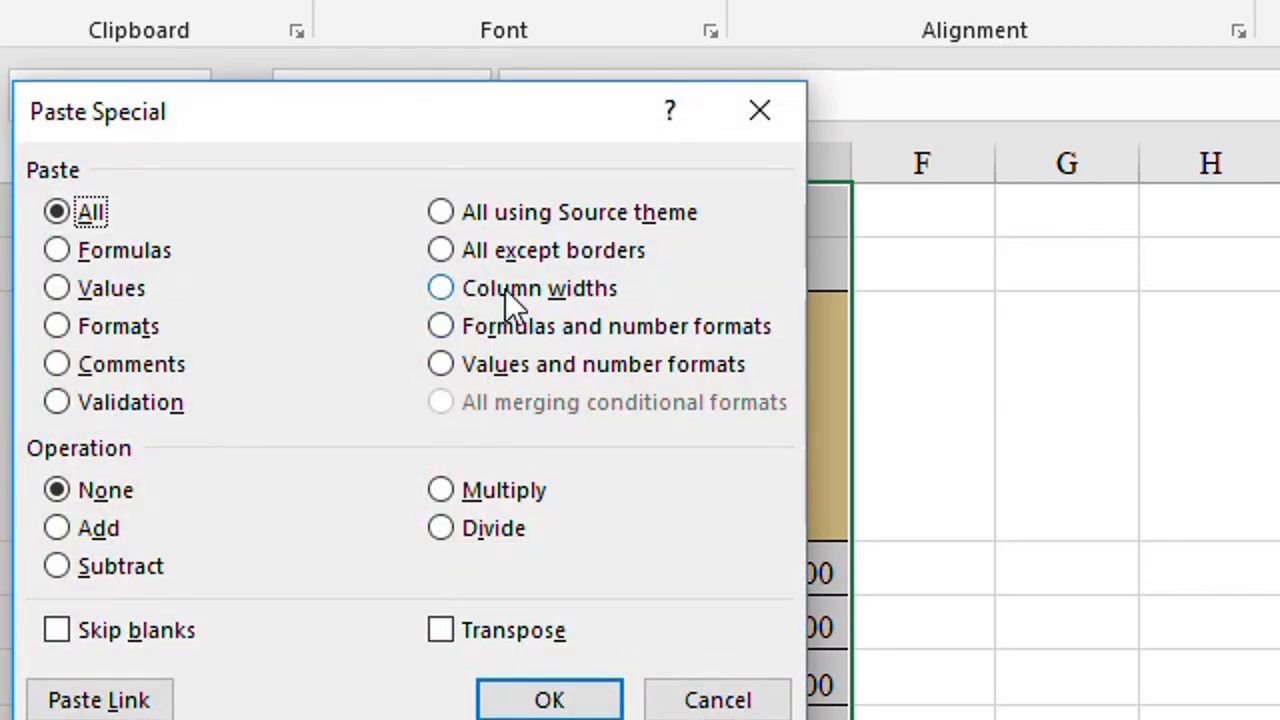
click(458, 292)
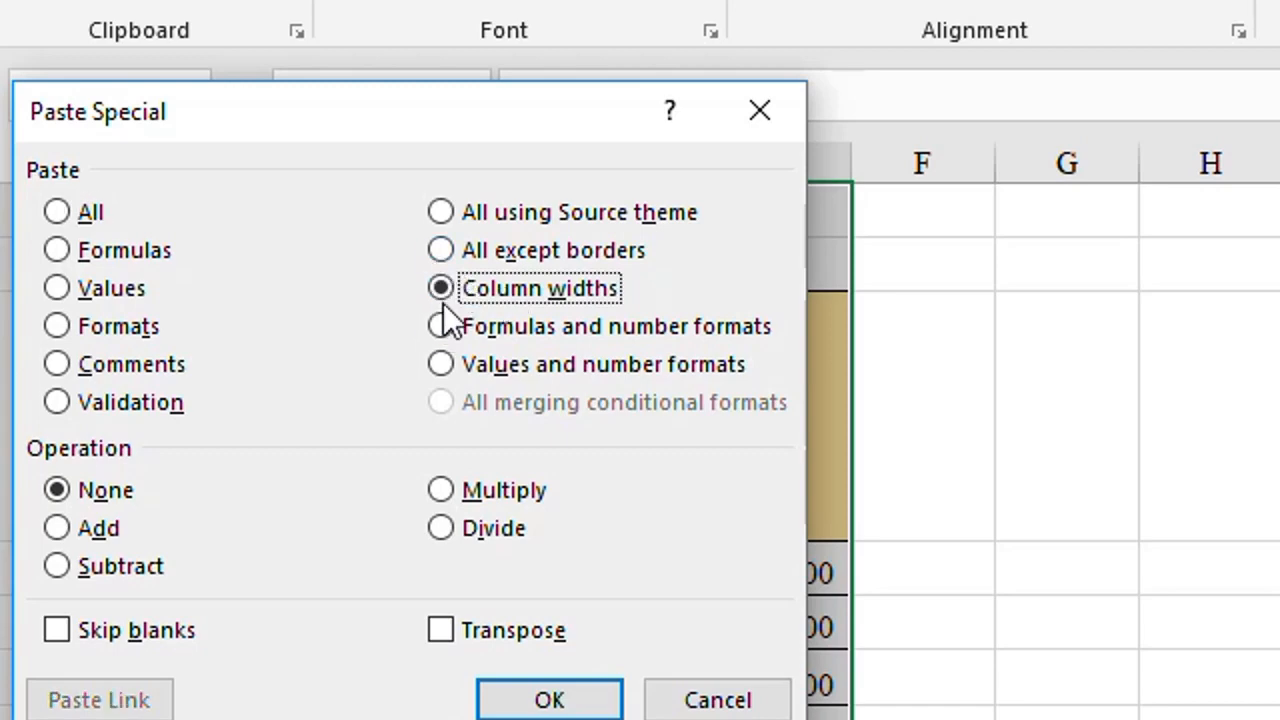
click(534, 700)
click(613, 685)
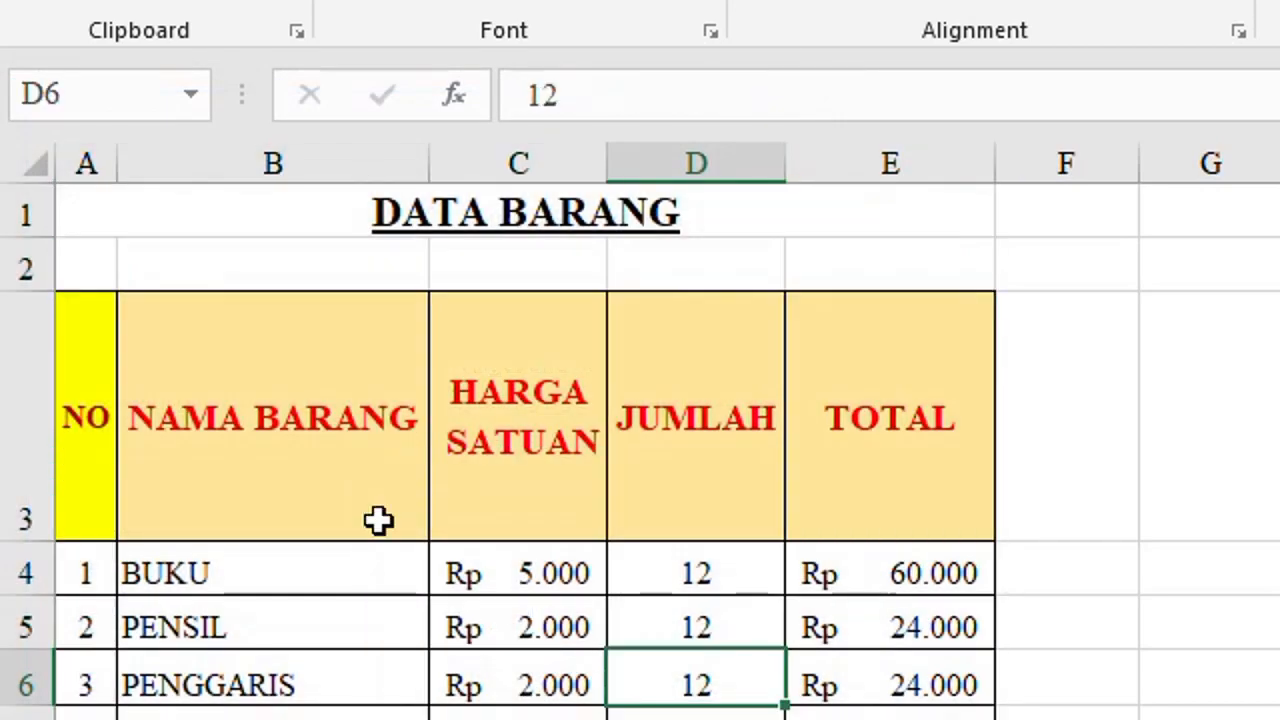
click(271, 431)
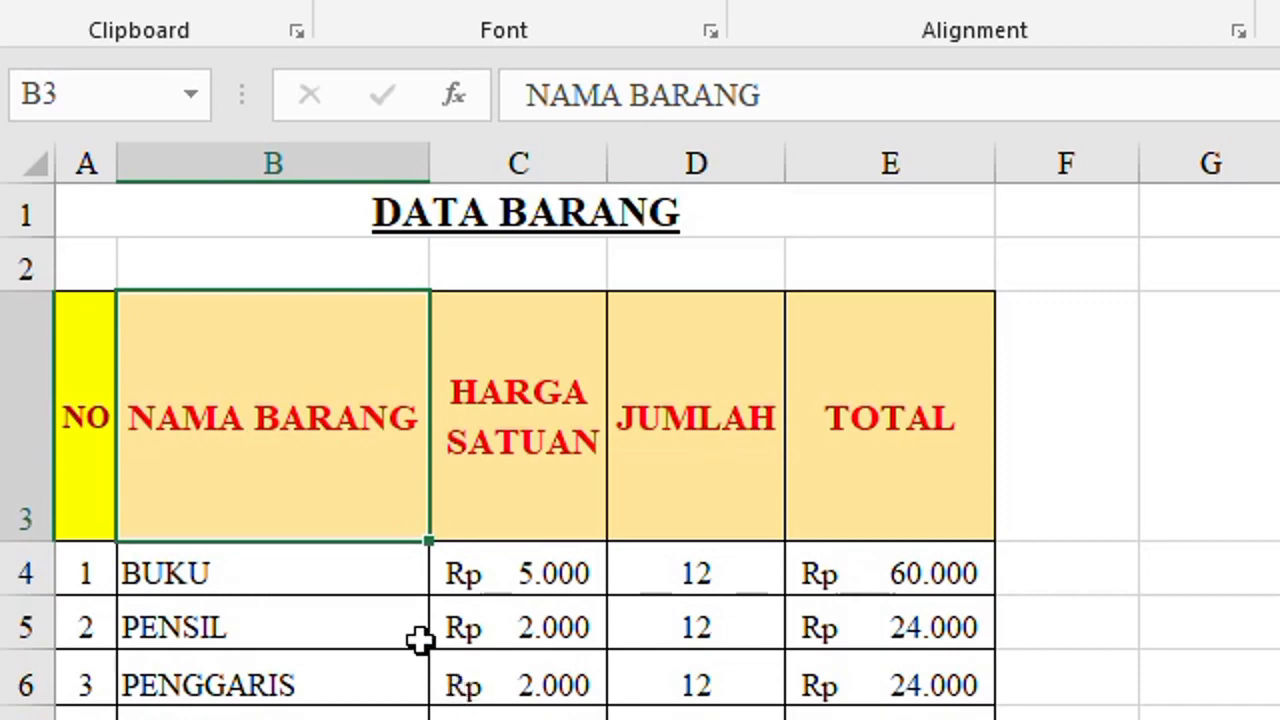
scroll(585, 627, down, 2)
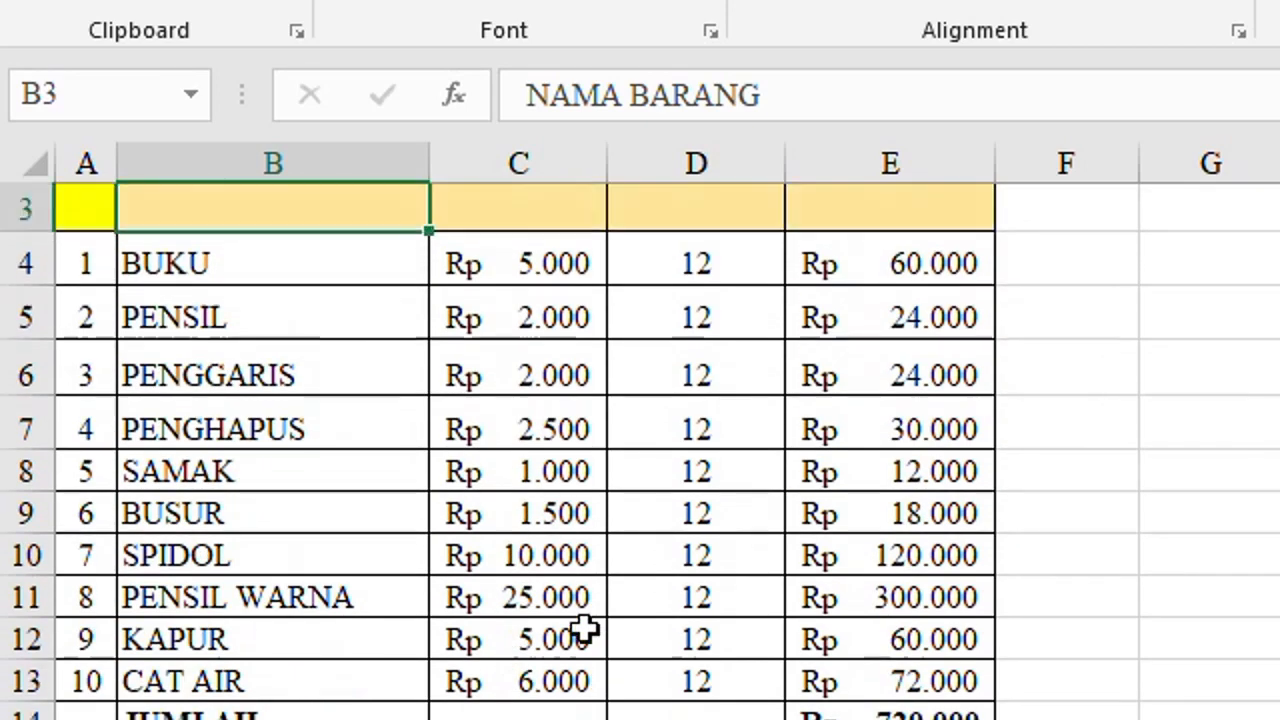
scroll(585, 627, up, 2)
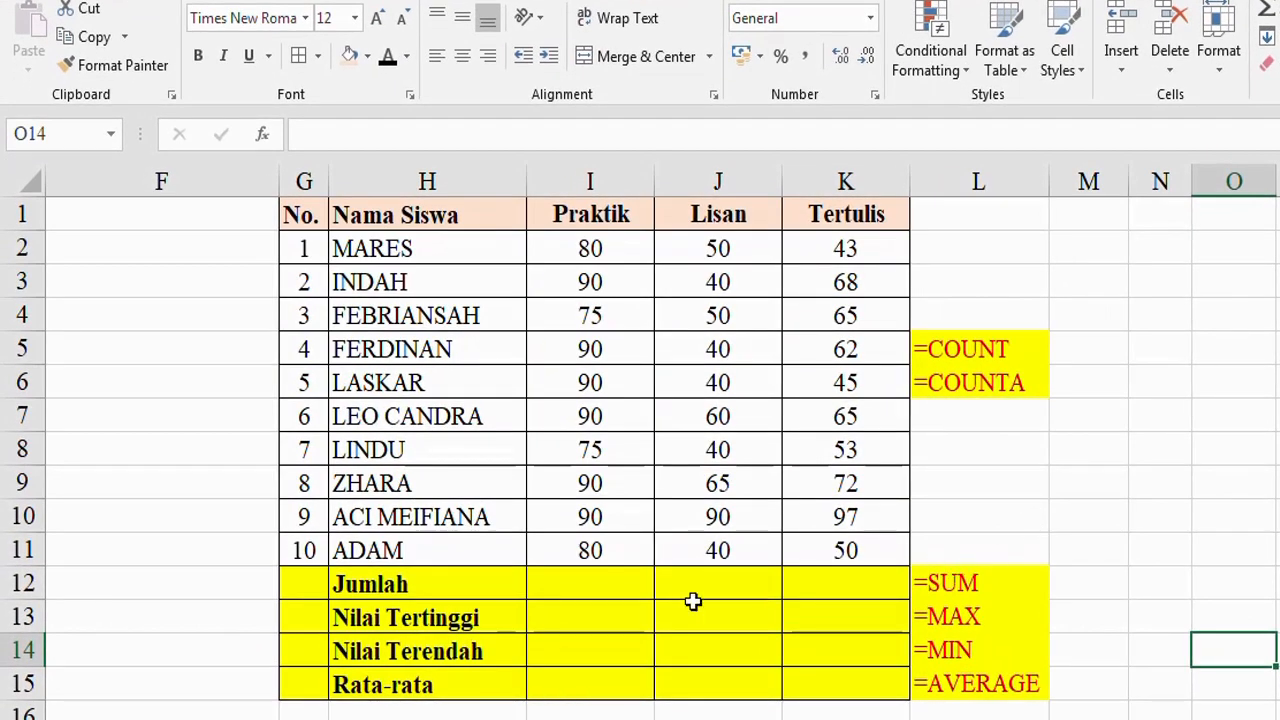
Step: Enter =SUM(I2:I11) in cell I12 to total the Praktik scores in the Jumlah row
click(628, 598)
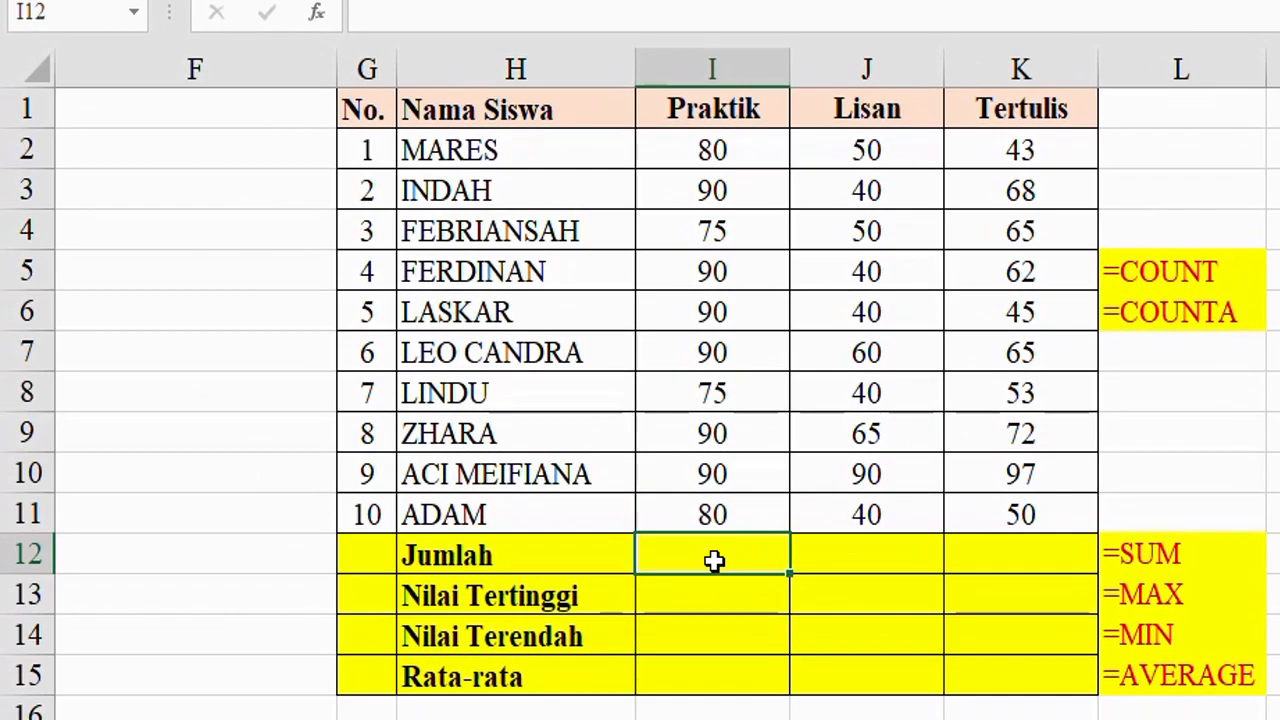
text(=)
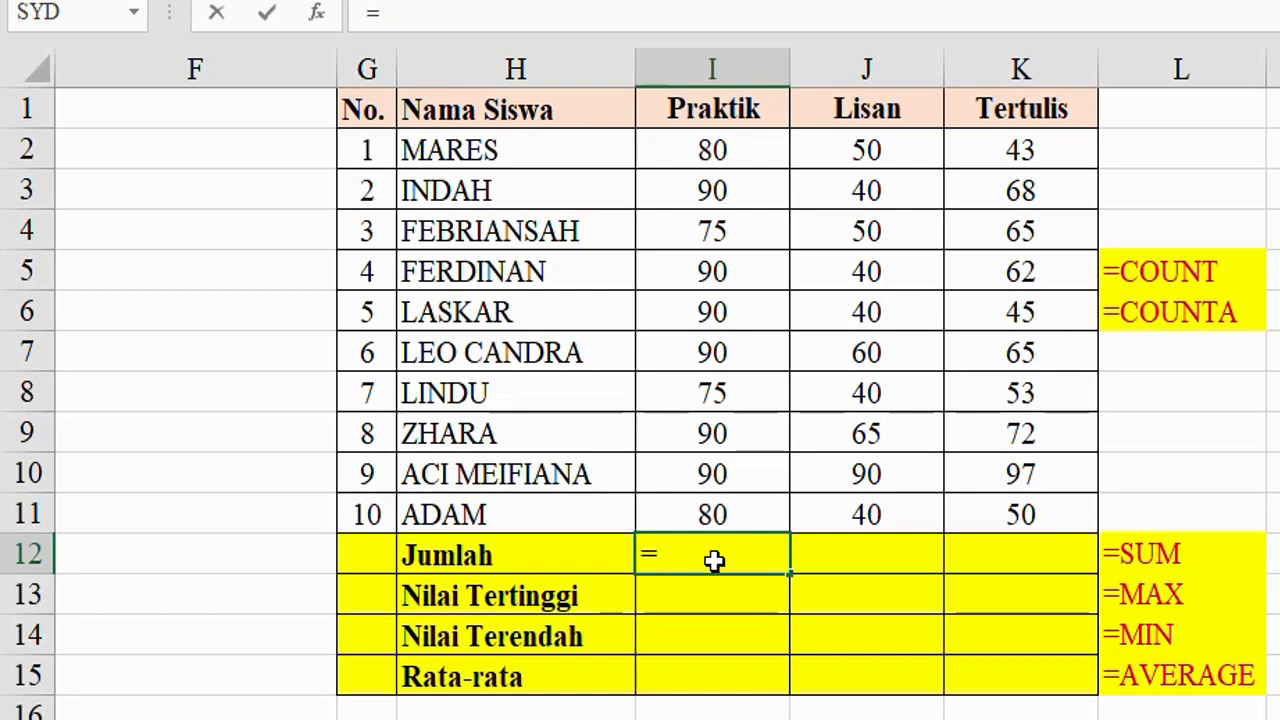
text(sum()
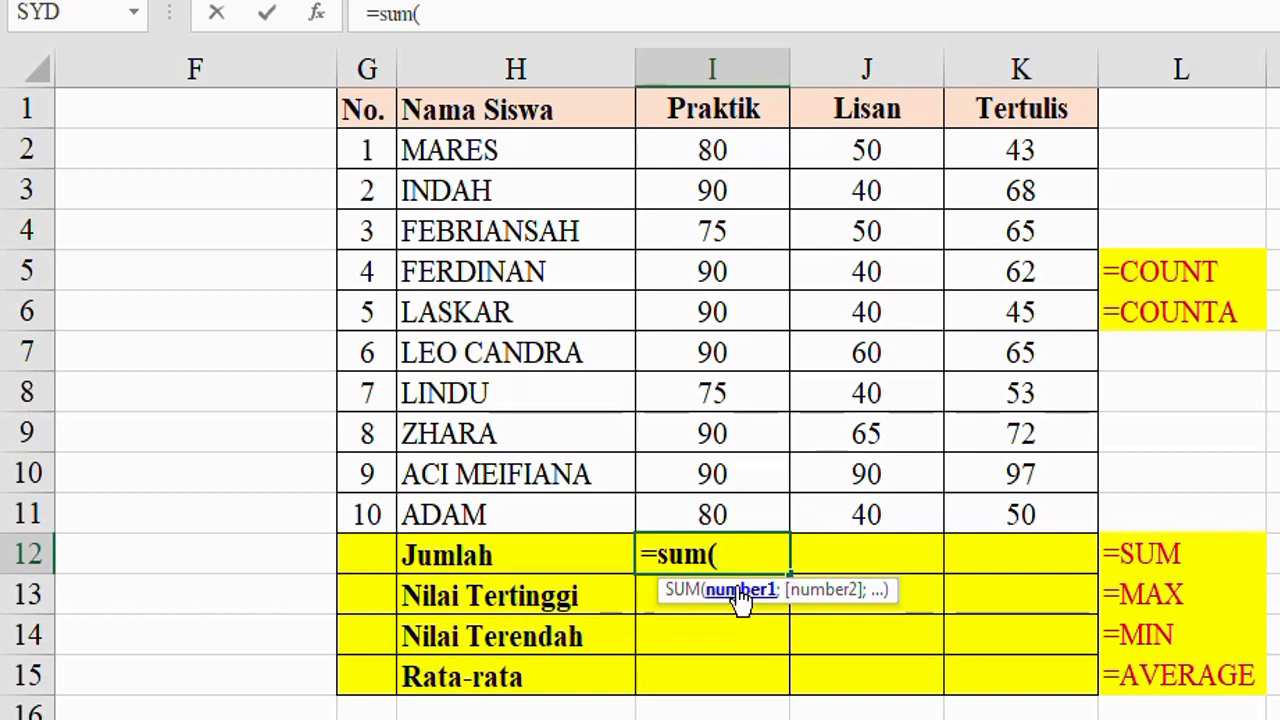
click(712, 148)
drag(712, 148, 723, 514)
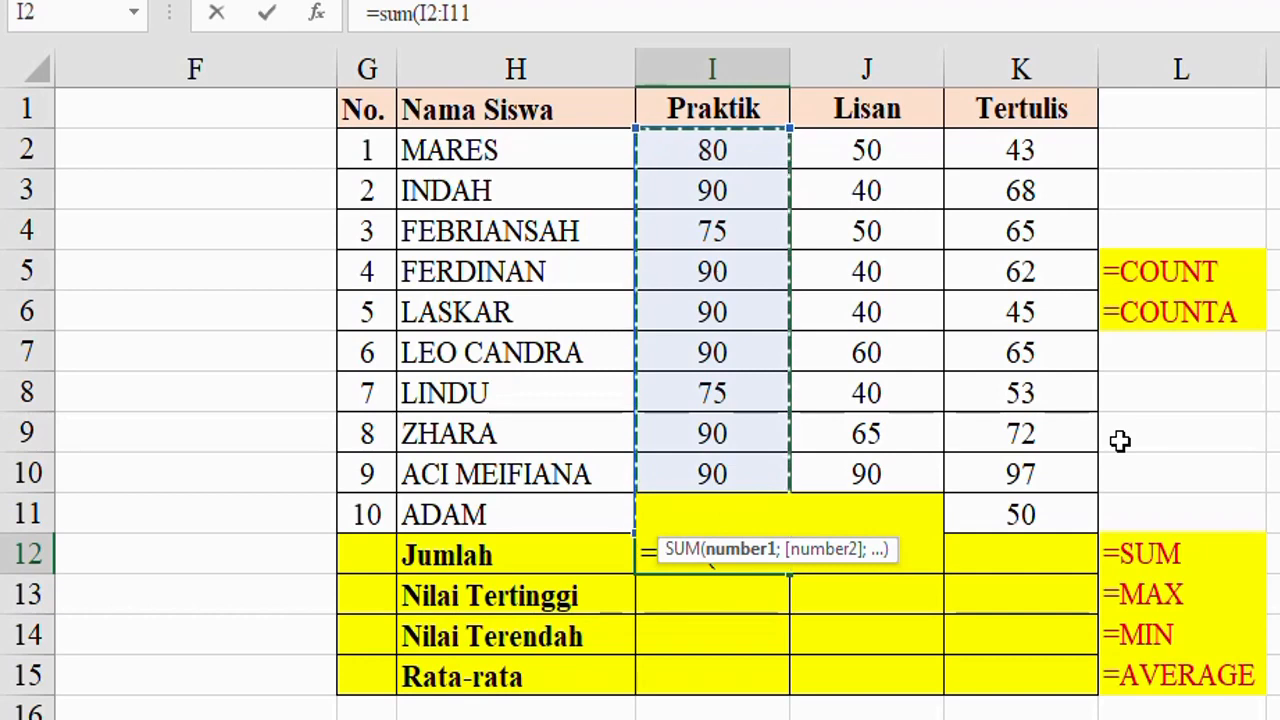
text())
key(Return)
click(765, 553)
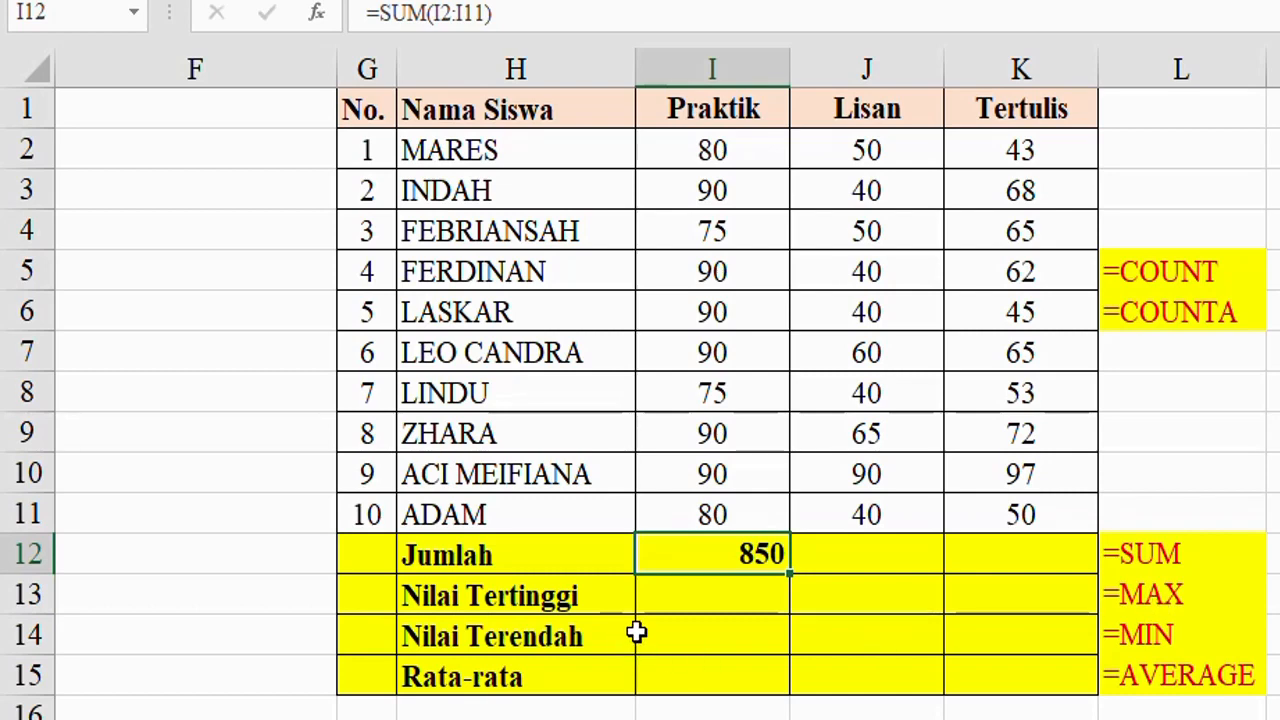
Step: Enter =MAX(I2:I11) in cell I13 to find the highest Praktik score in the Nilai Tertinggi row
click(667, 595)
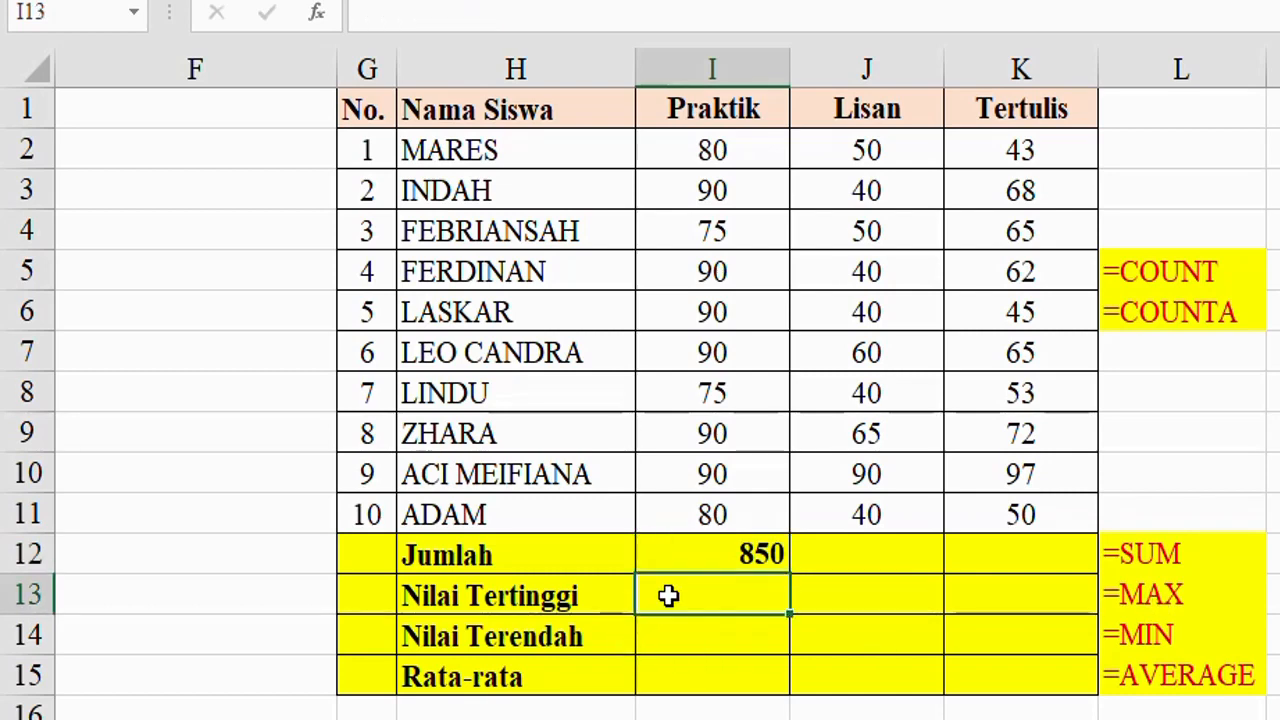
text(=max()
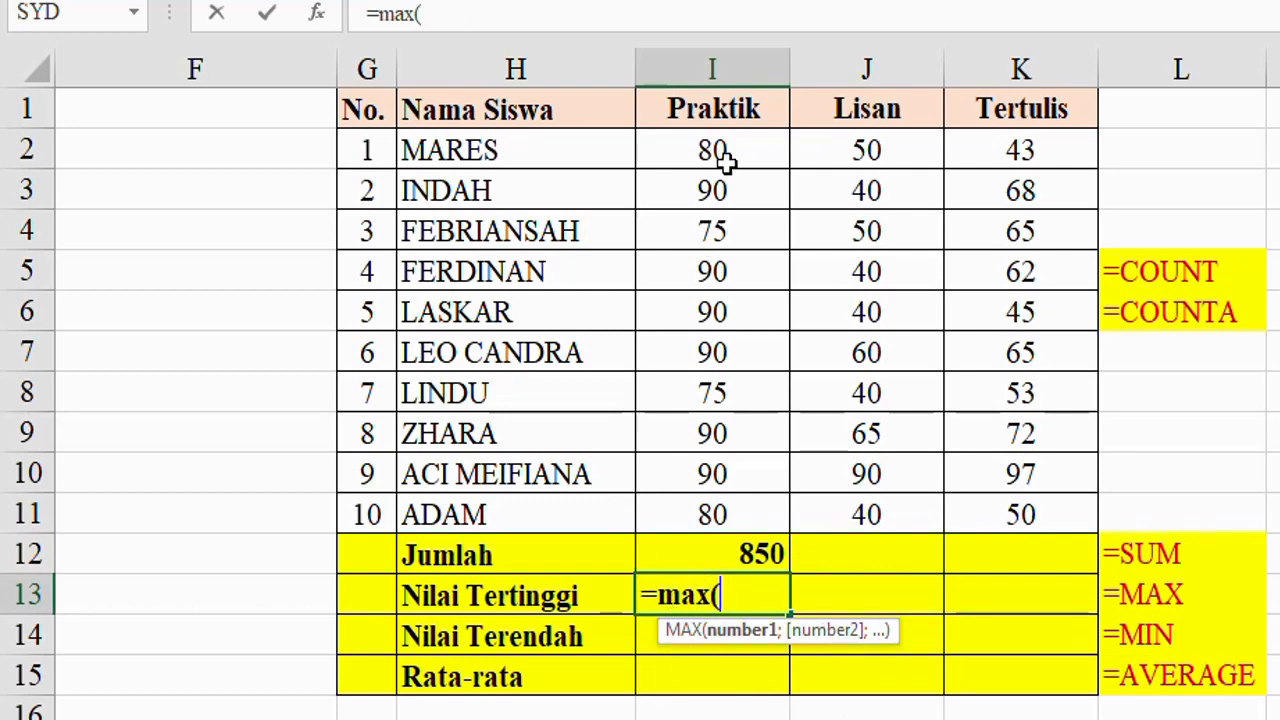
drag(728, 152, 735, 513)
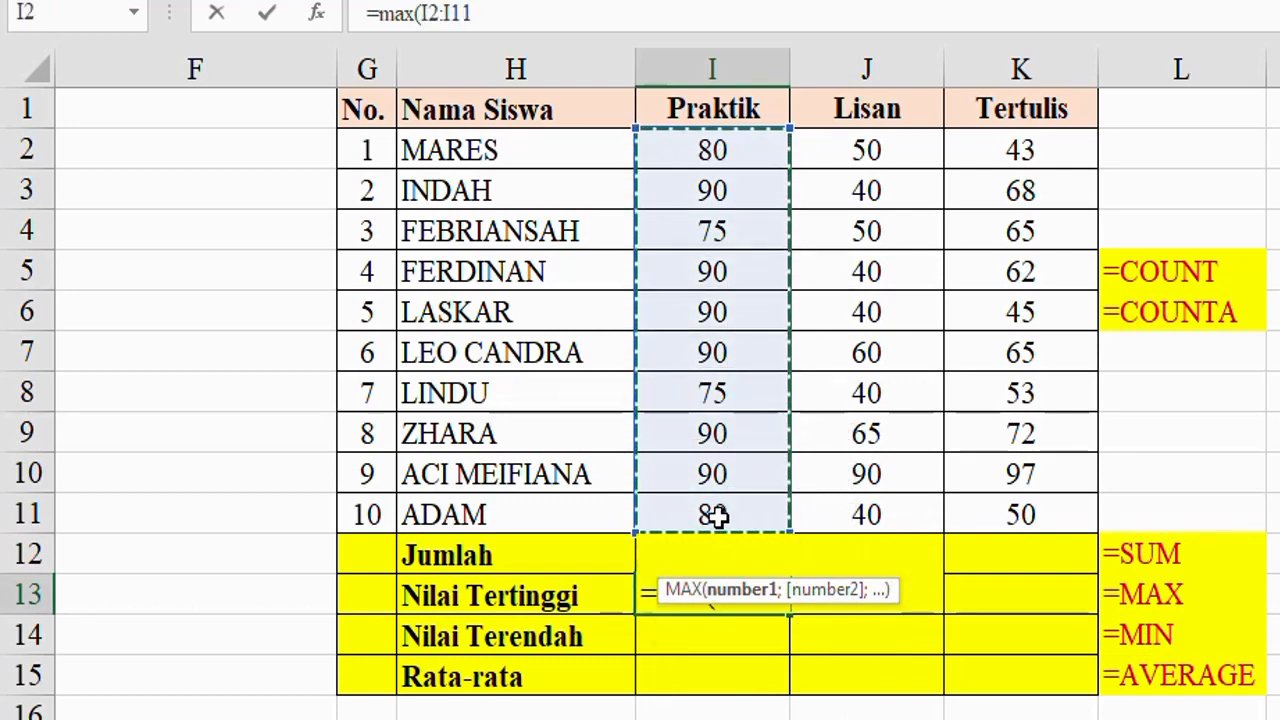
text())
key(Return)
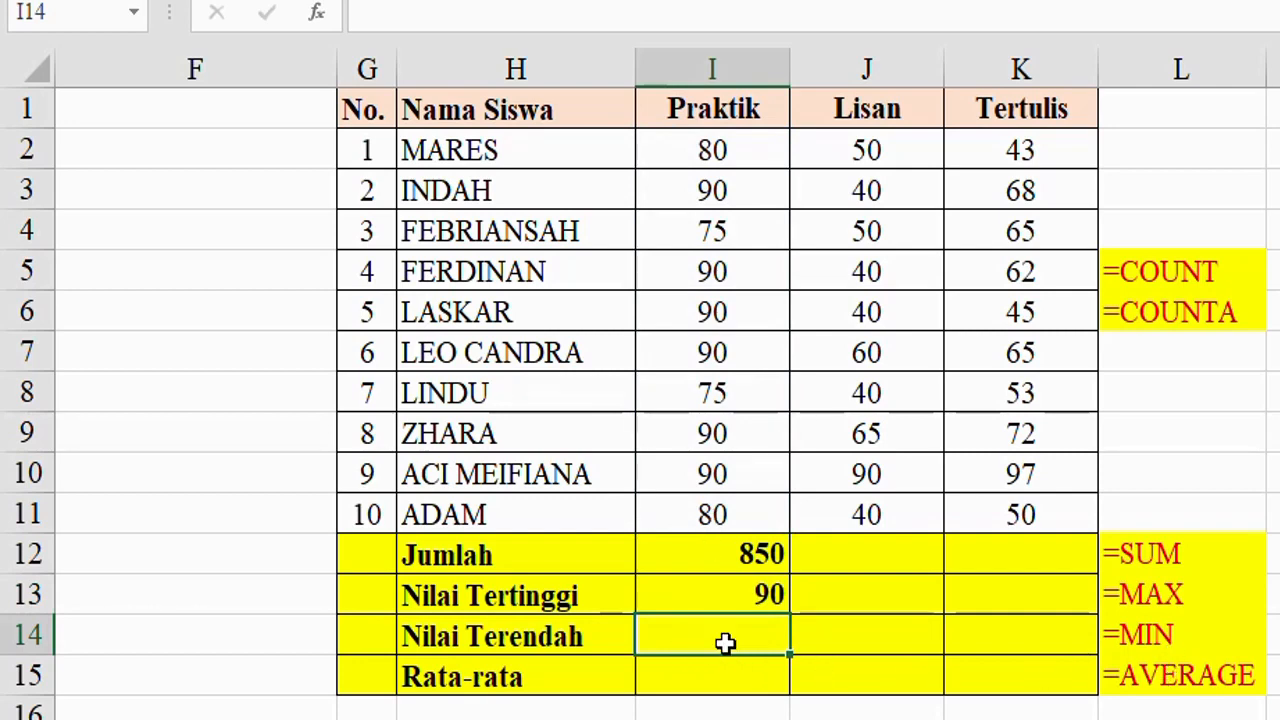
Step: Enter =SUM(I2:I11) in cell I14 of the Nilai Terendah row for the Praktik scores
text(=sum()
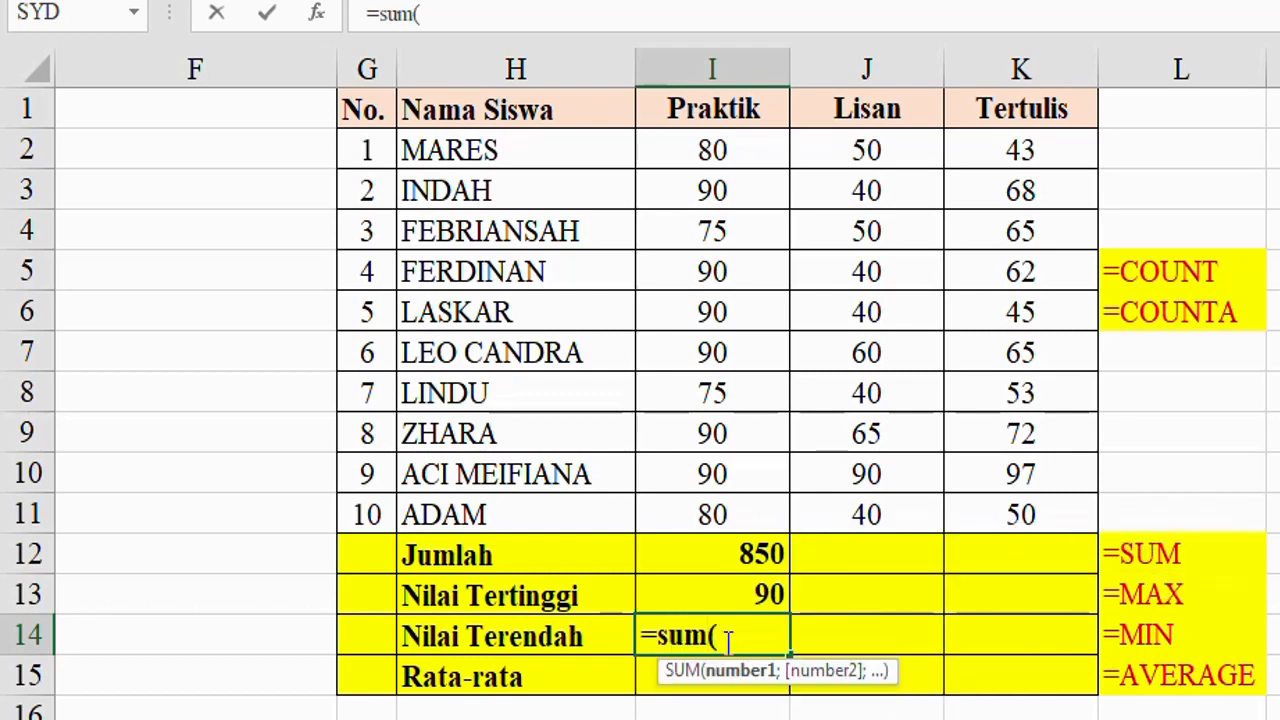
drag(734, 140, 731, 517)
key(Return)
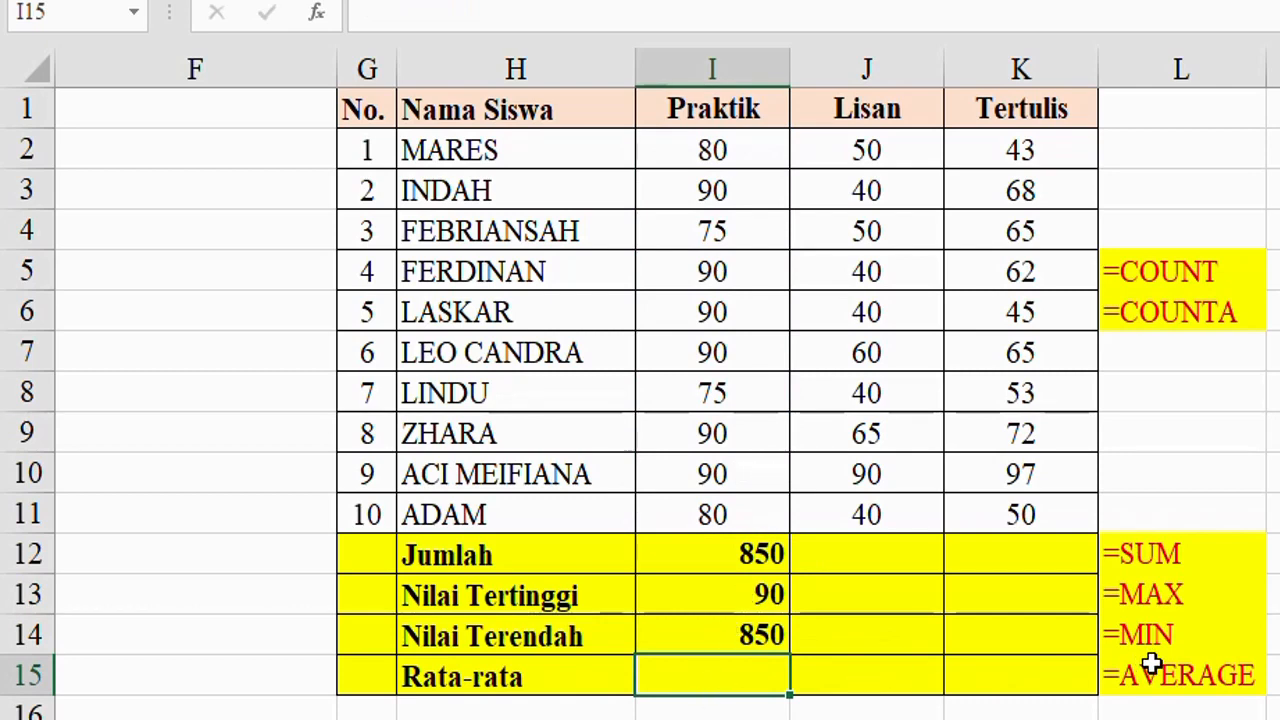
Step: Enter =AVERAGE(I2:I11) in cell I15 to average the Praktik scores in the Rata-rata row
text(=)
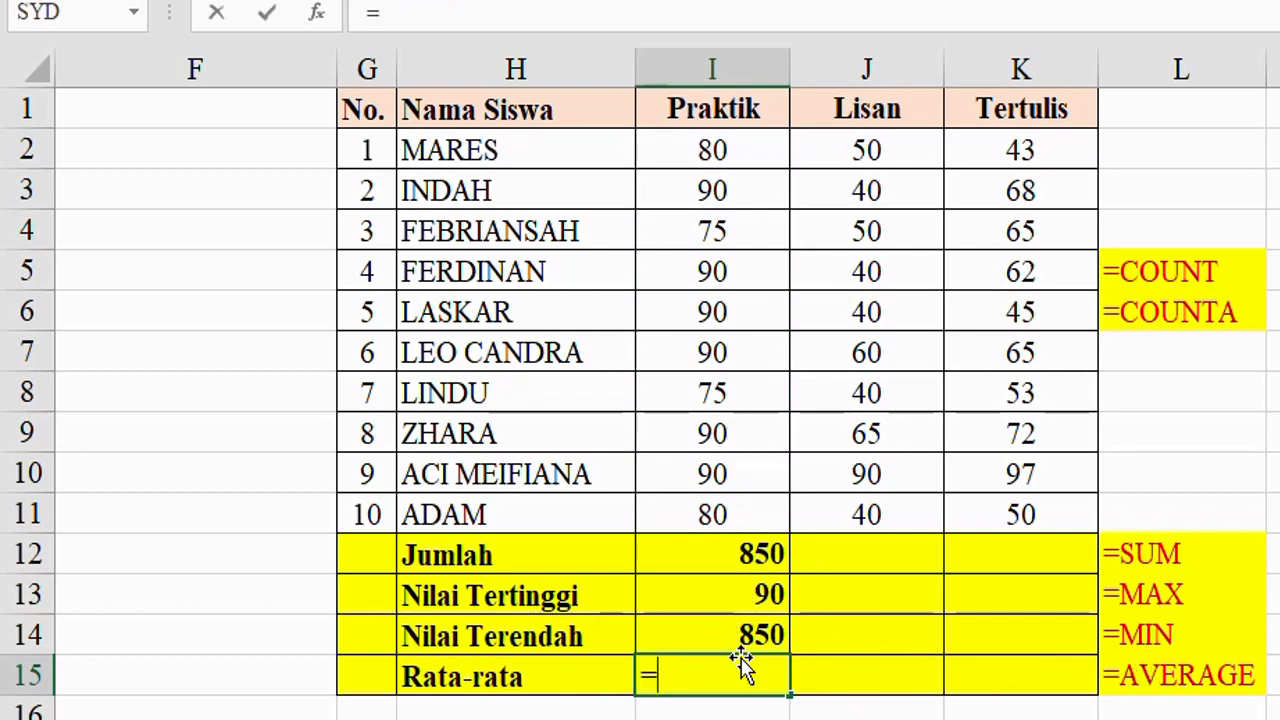
text(average()
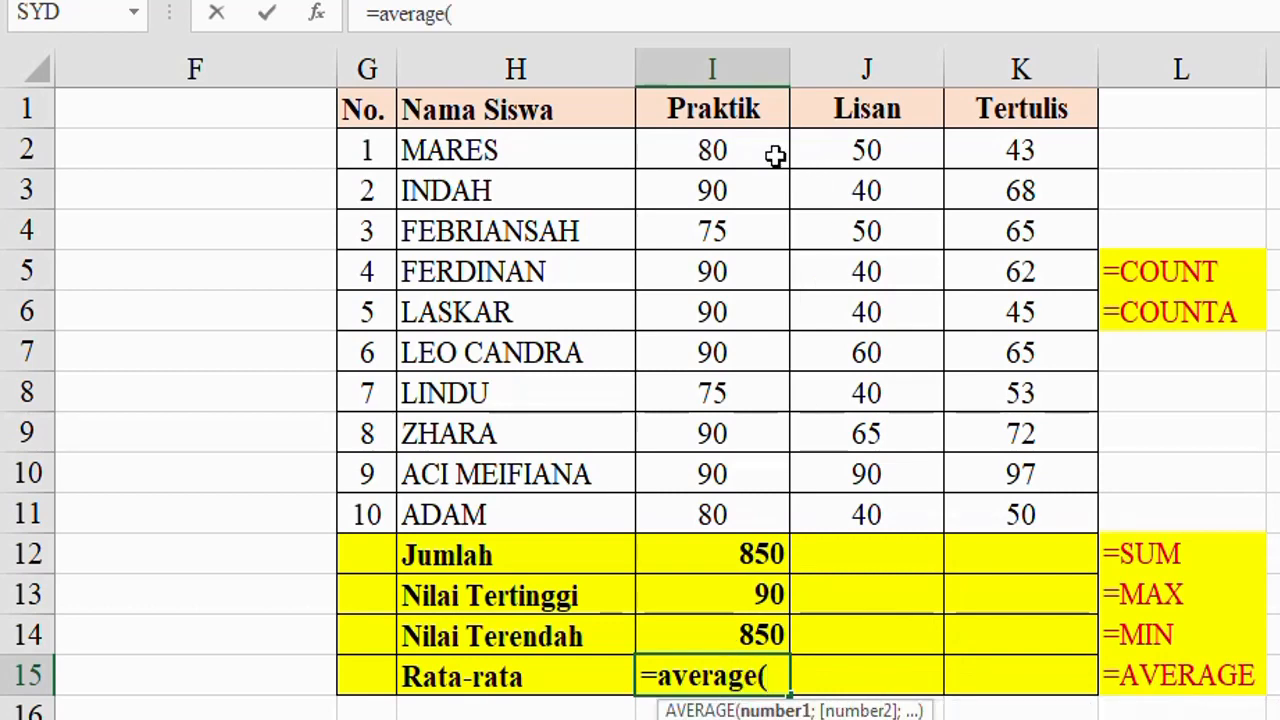
drag(763, 152, 759, 508)
key(Return)
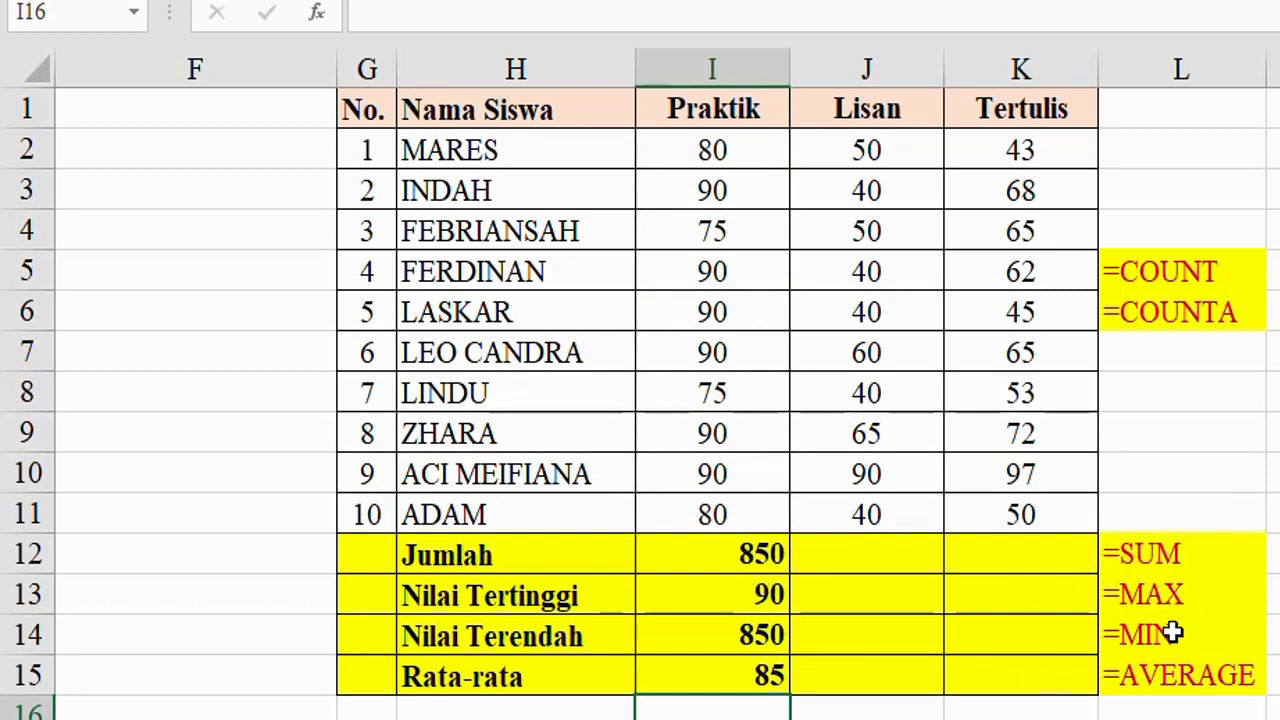
Step: Centre the Praktik summary results in I12:I15 horizontally and copy those four cells
drag(745, 557, 737, 689)
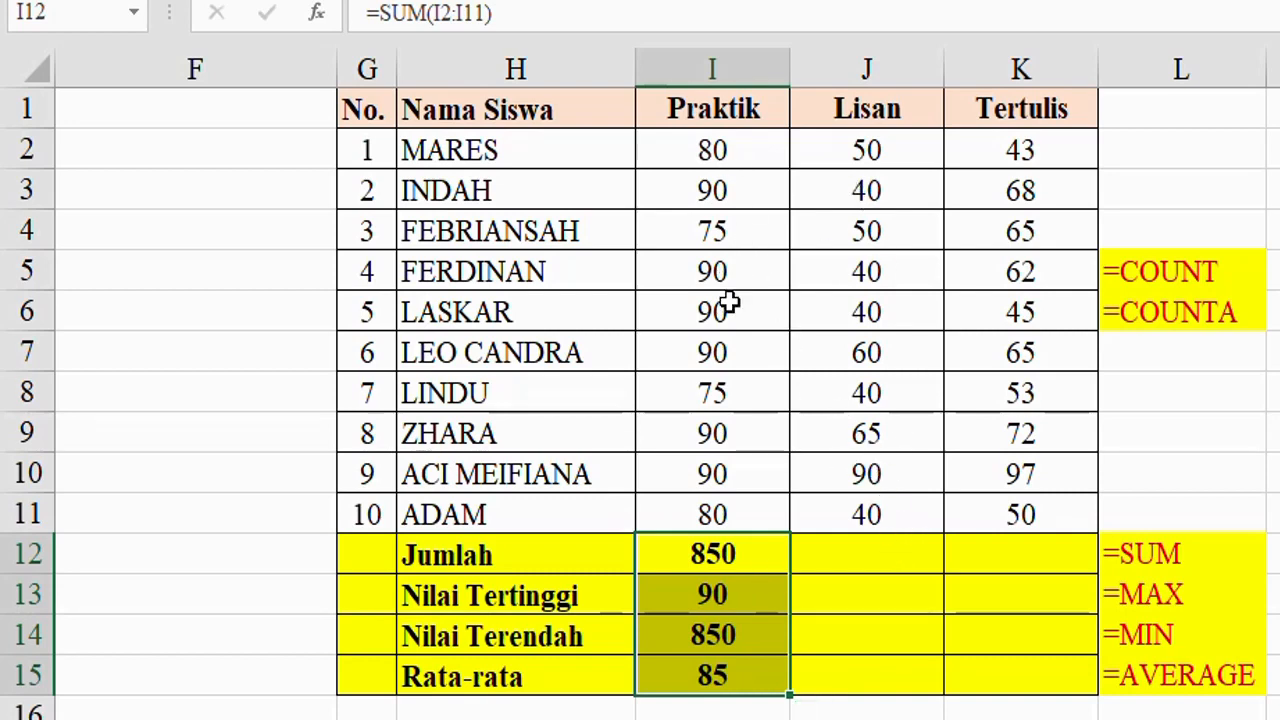
drag(731, 554, 733, 672)
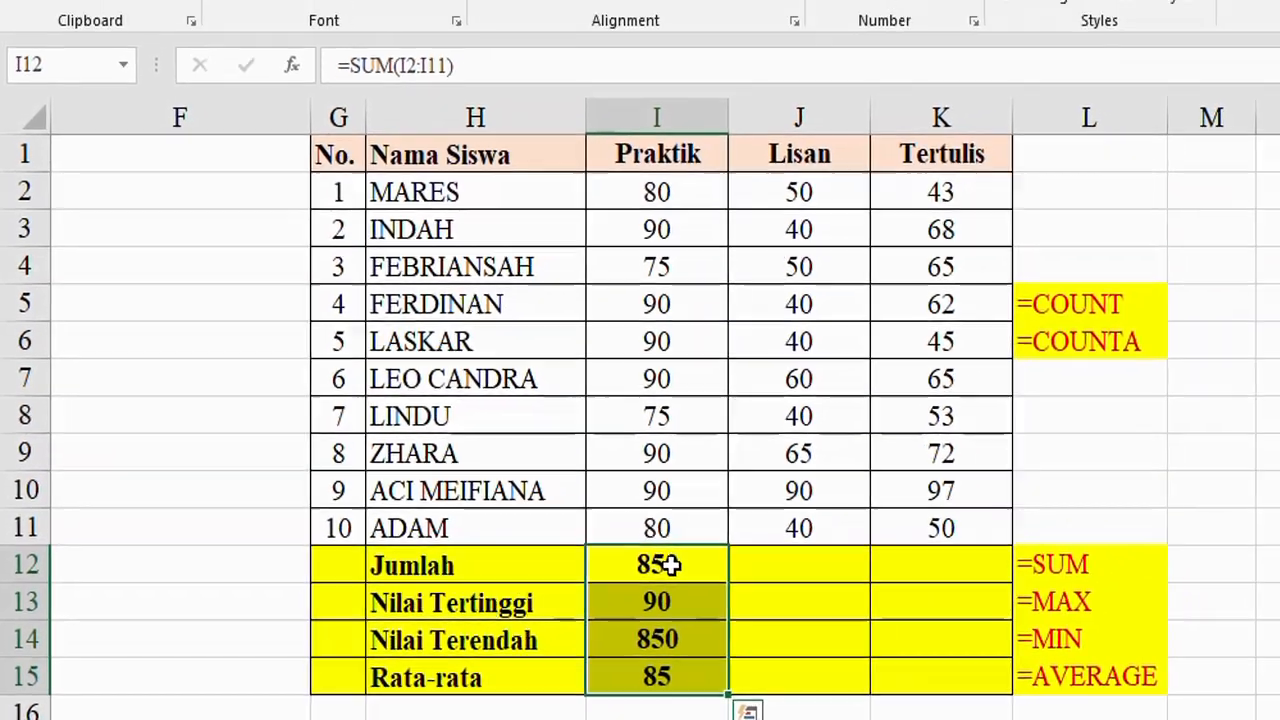
right_click(729, 554)
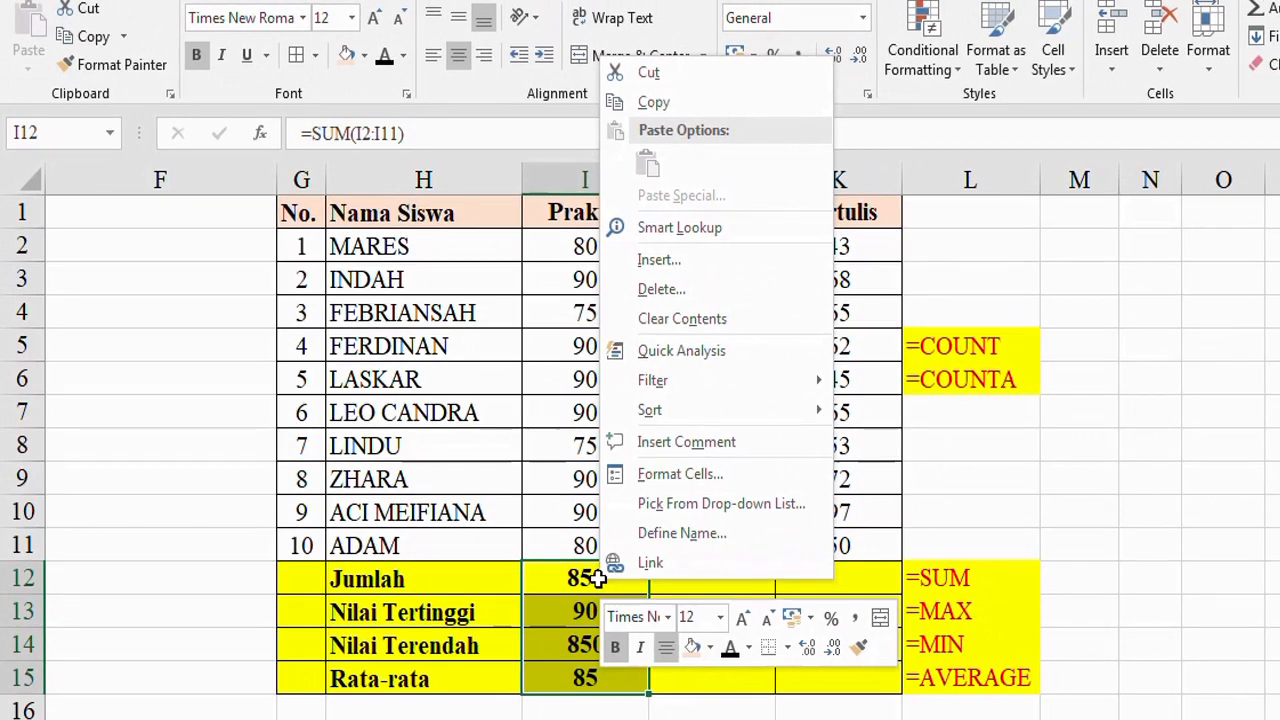
click(655, 103)
Step: Paste the copied summary formulas into the Lisan and Tertulis columns starting at J12:K12, and check the range J12:K15
drag(690, 577, 805, 573)
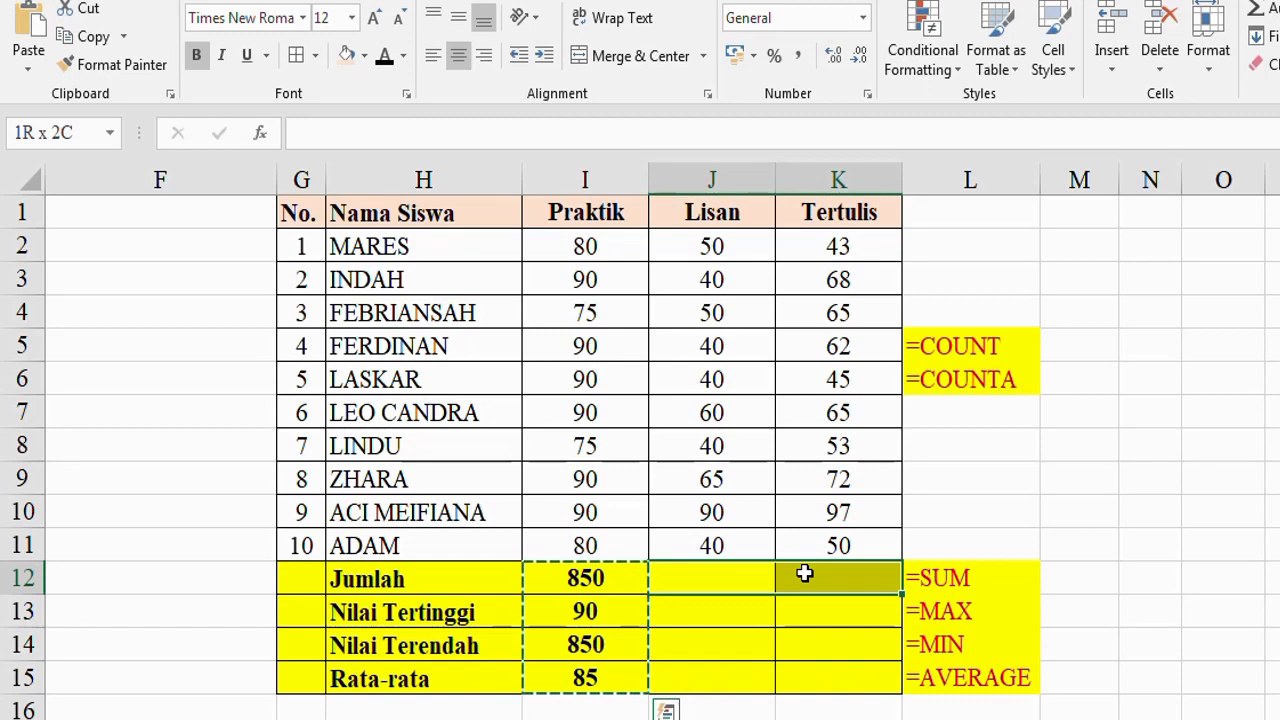
right_click(740, 580)
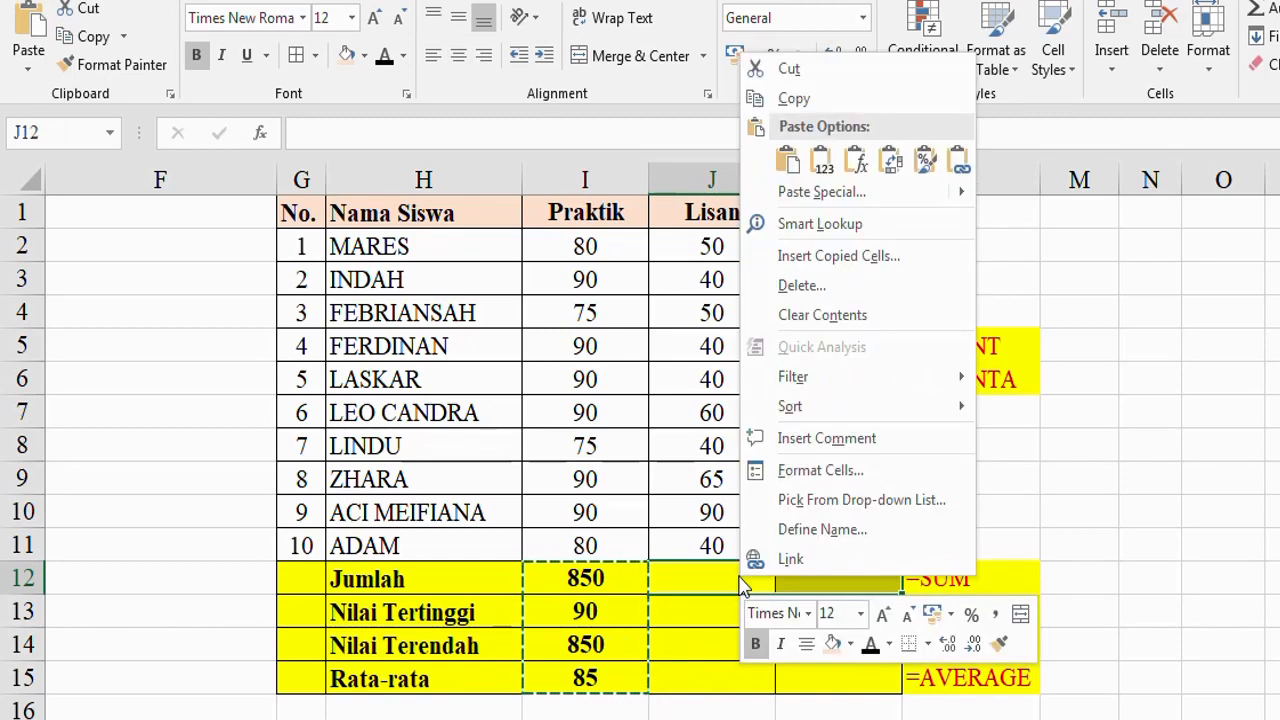
click(790, 163)
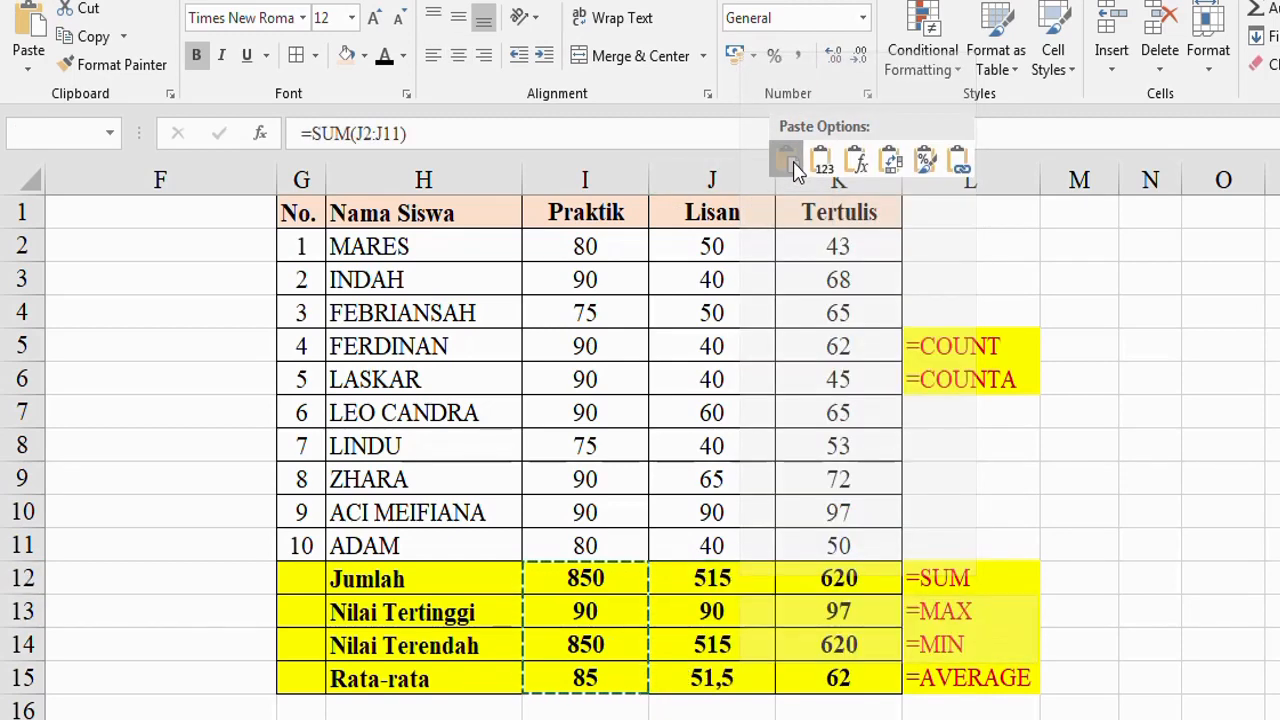
click(1162, 580)
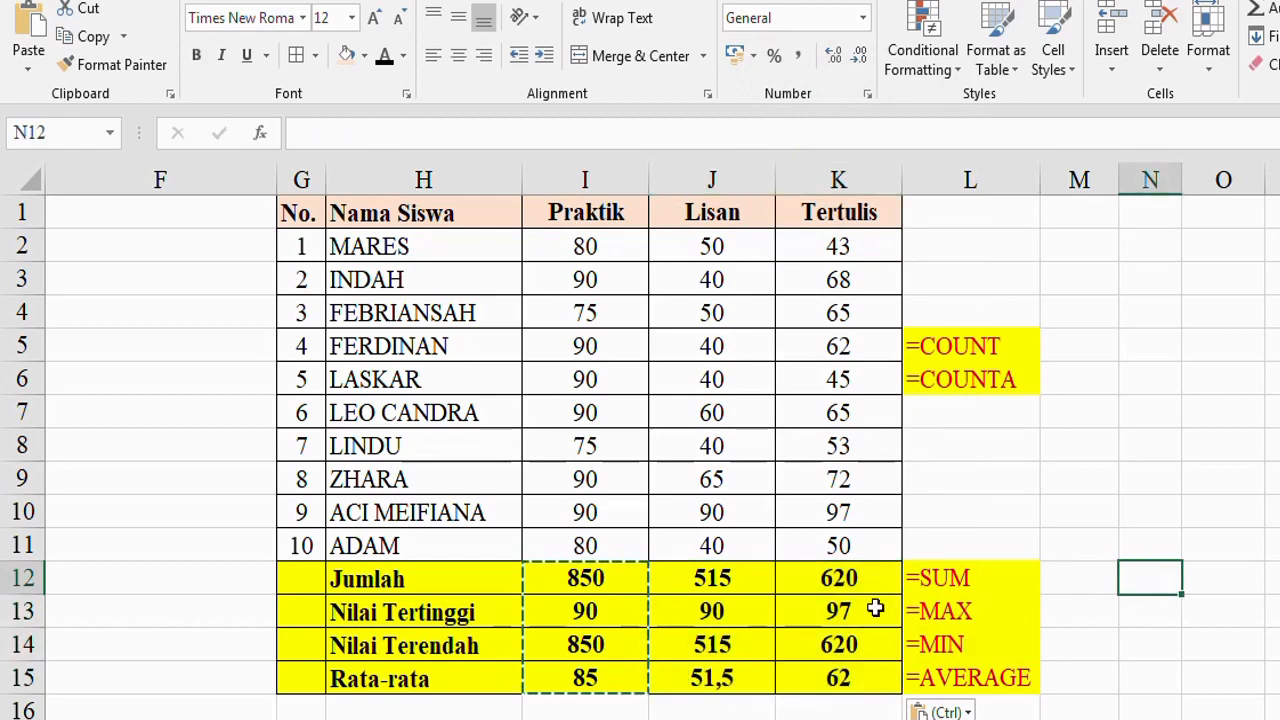
drag(684, 584, 829, 677)
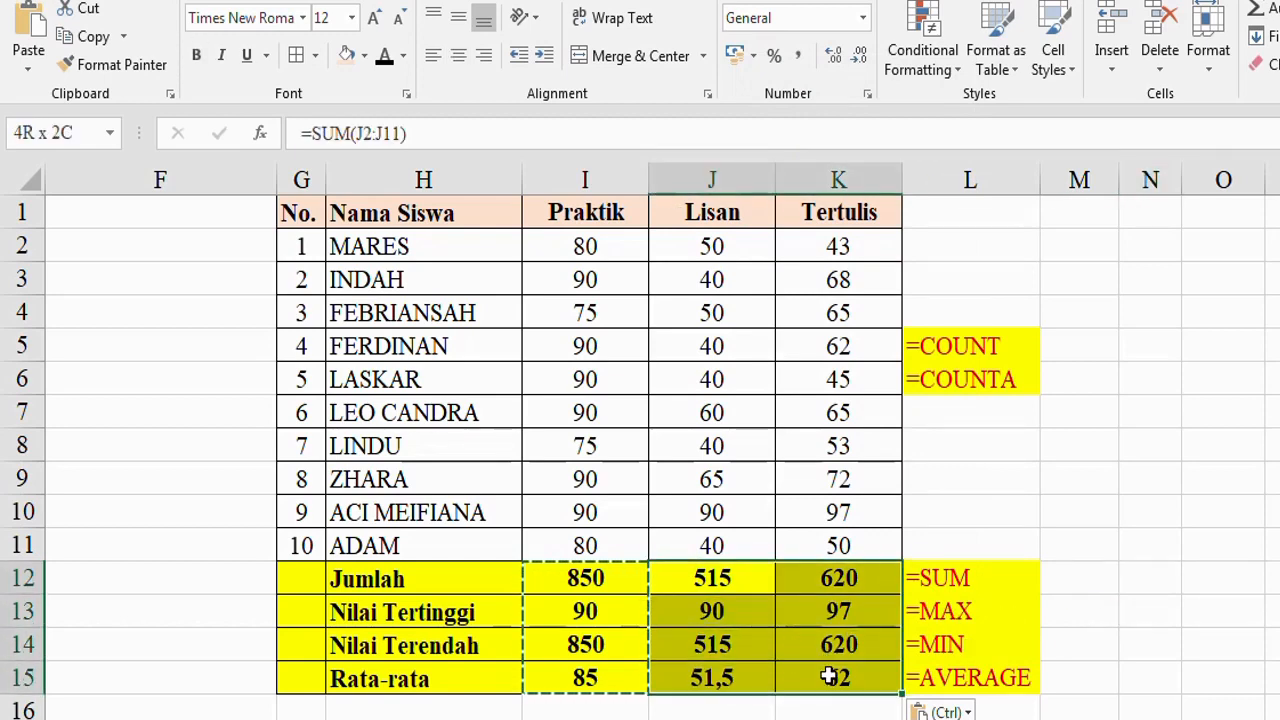
click(987, 510)
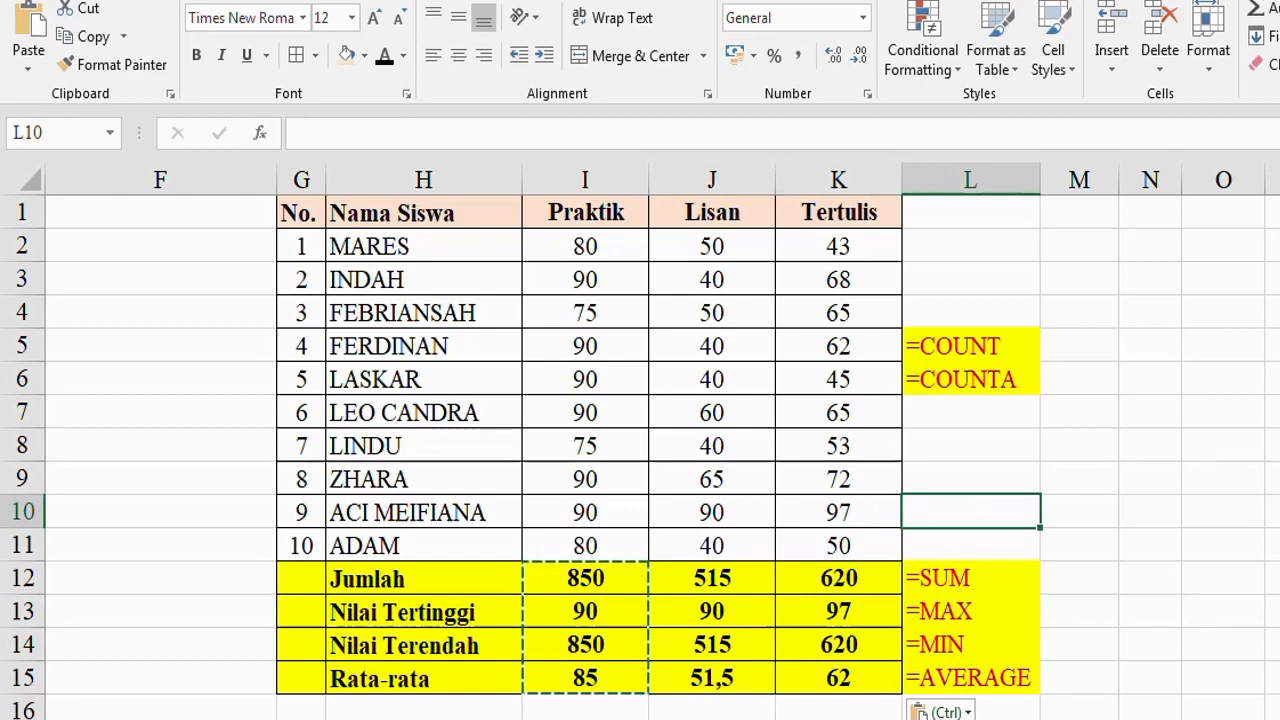
Step: Compare the SUM, COUNT and COUNTA labels in column L and examine the sample numbers in N2:N4 and P2:P4
drag(953, 347, 954, 374)
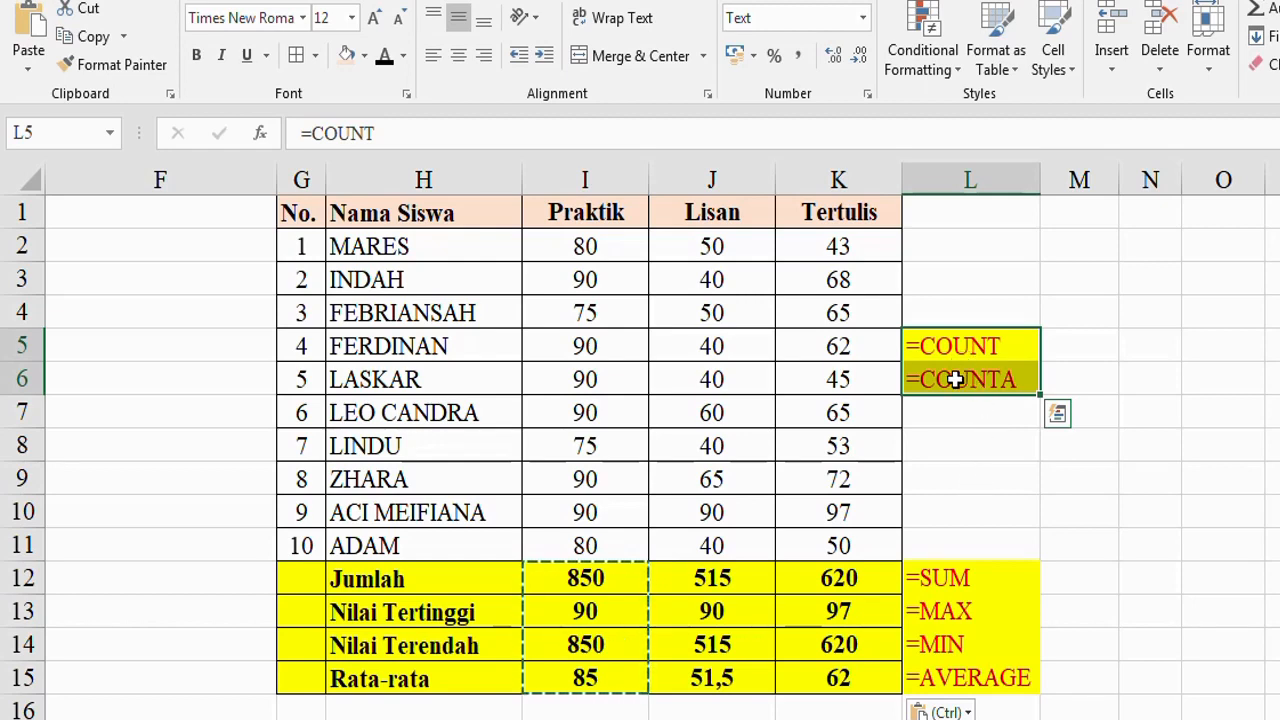
click(962, 575)
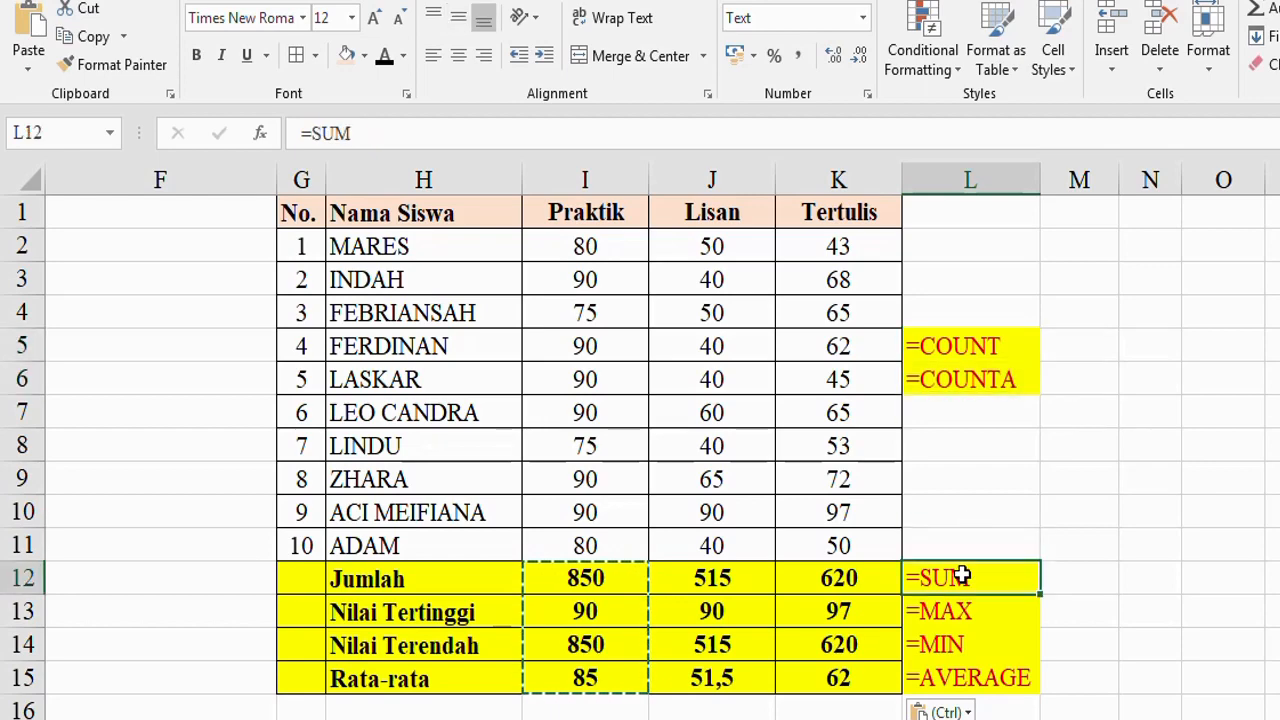
click(964, 348)
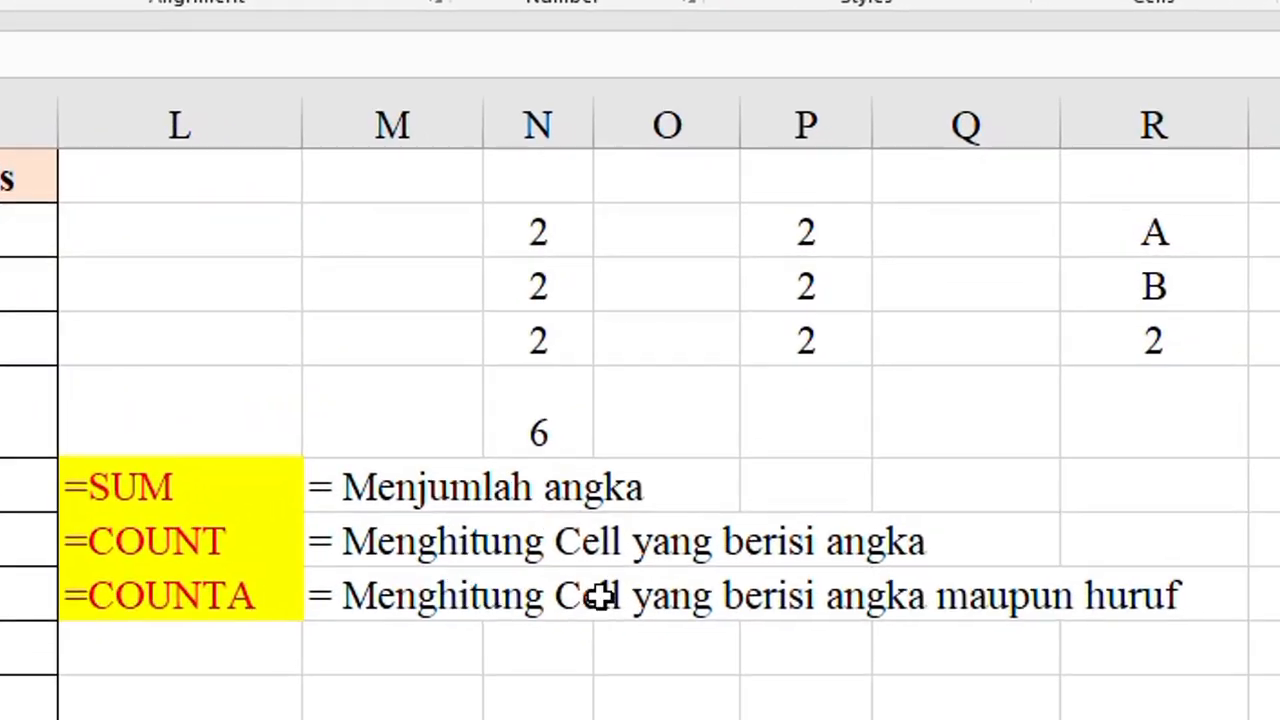
click(553, 232)
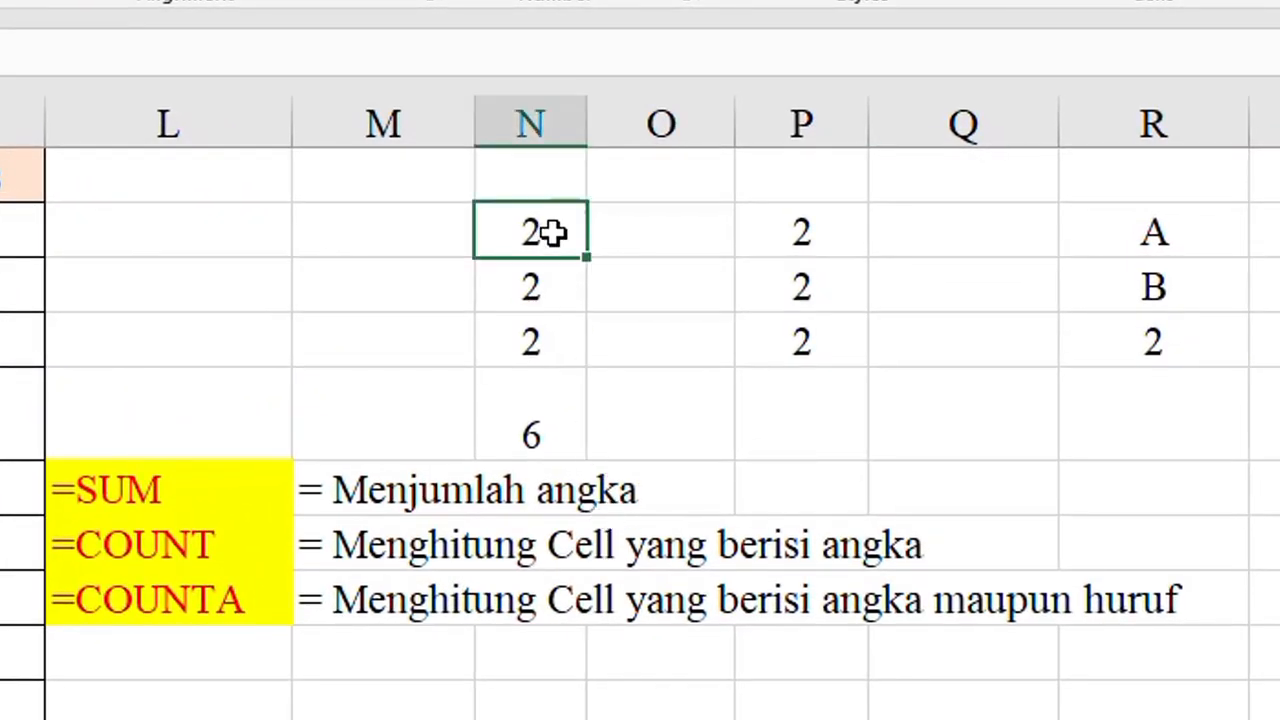
drag(540, 232, 549, 340)
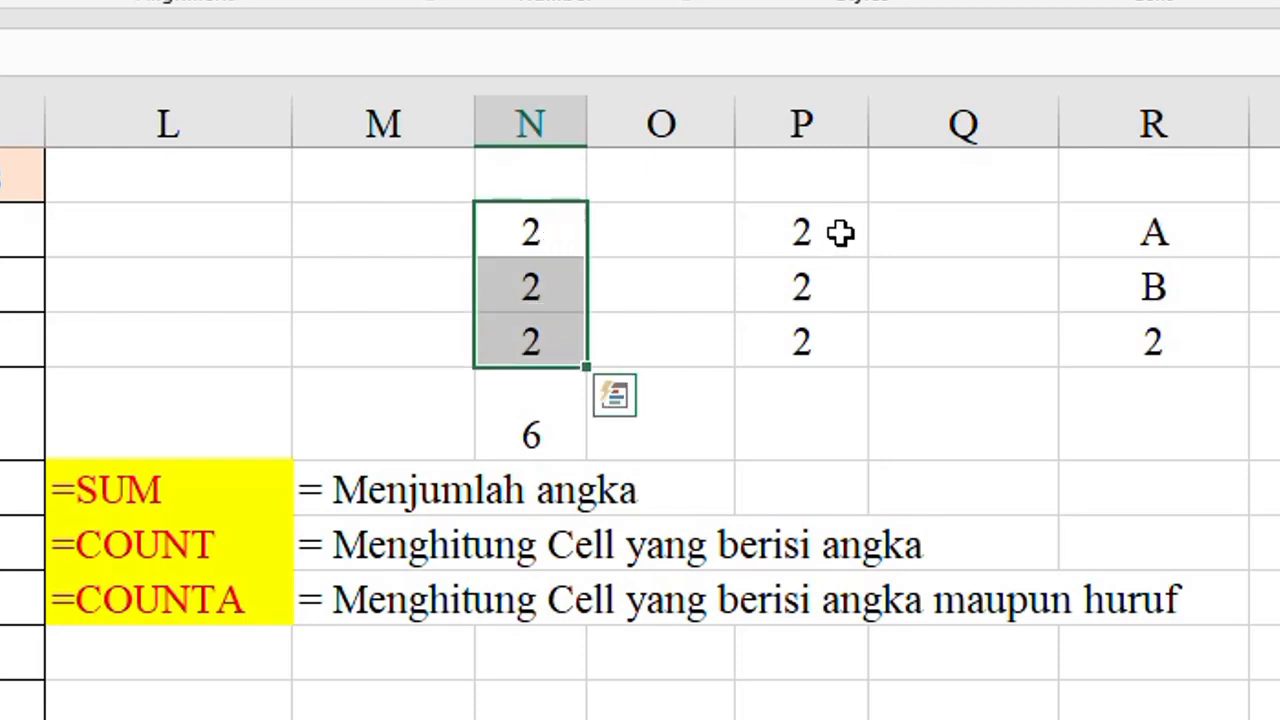
drag(836, 233, 820, 323)
Step: Enter =SUM(N2:N4) in cell N5 and middle-align the cells N5:R5 vertically
click(523, 417)
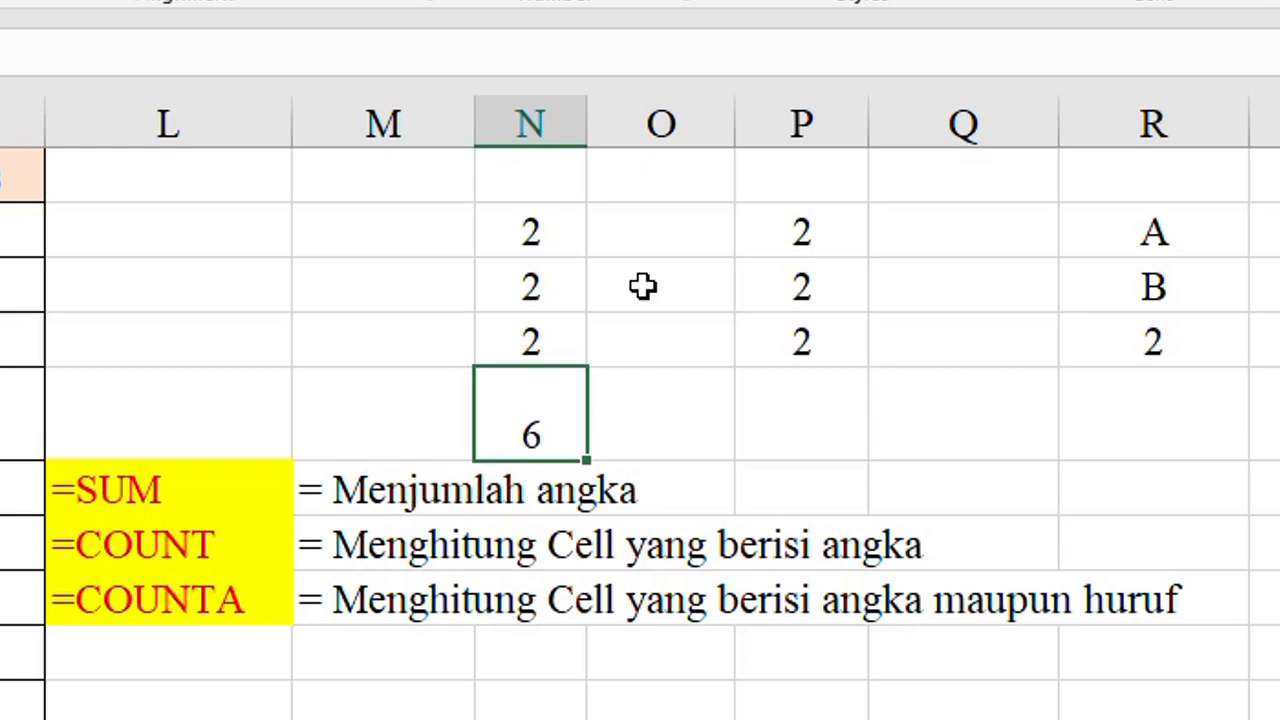
text(=sum()
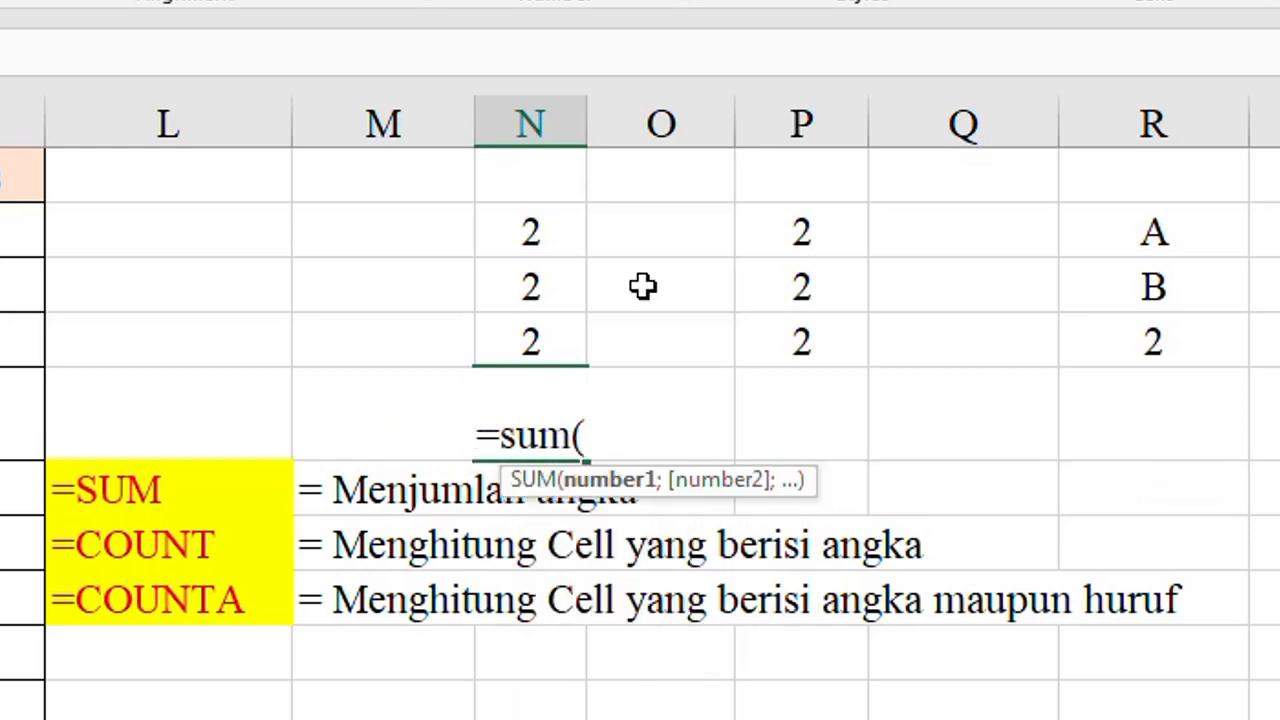
drag(534, 229, 536, 340)
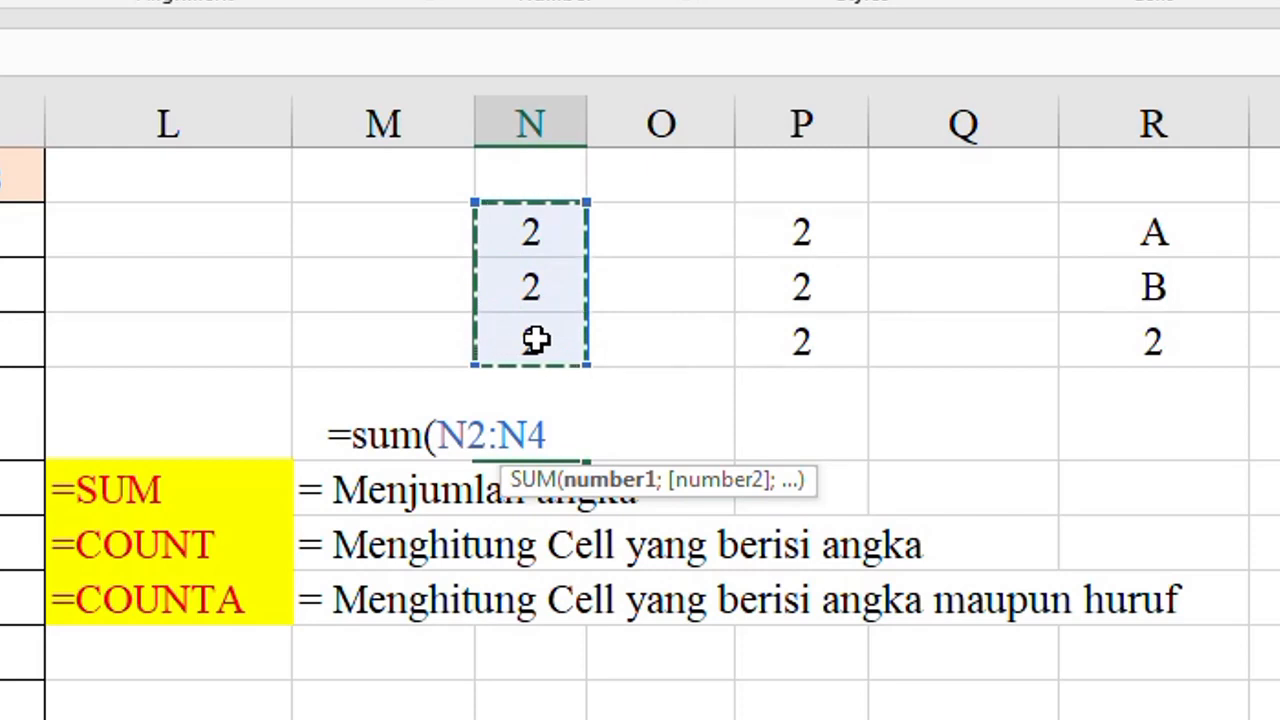
text())
key(Return)
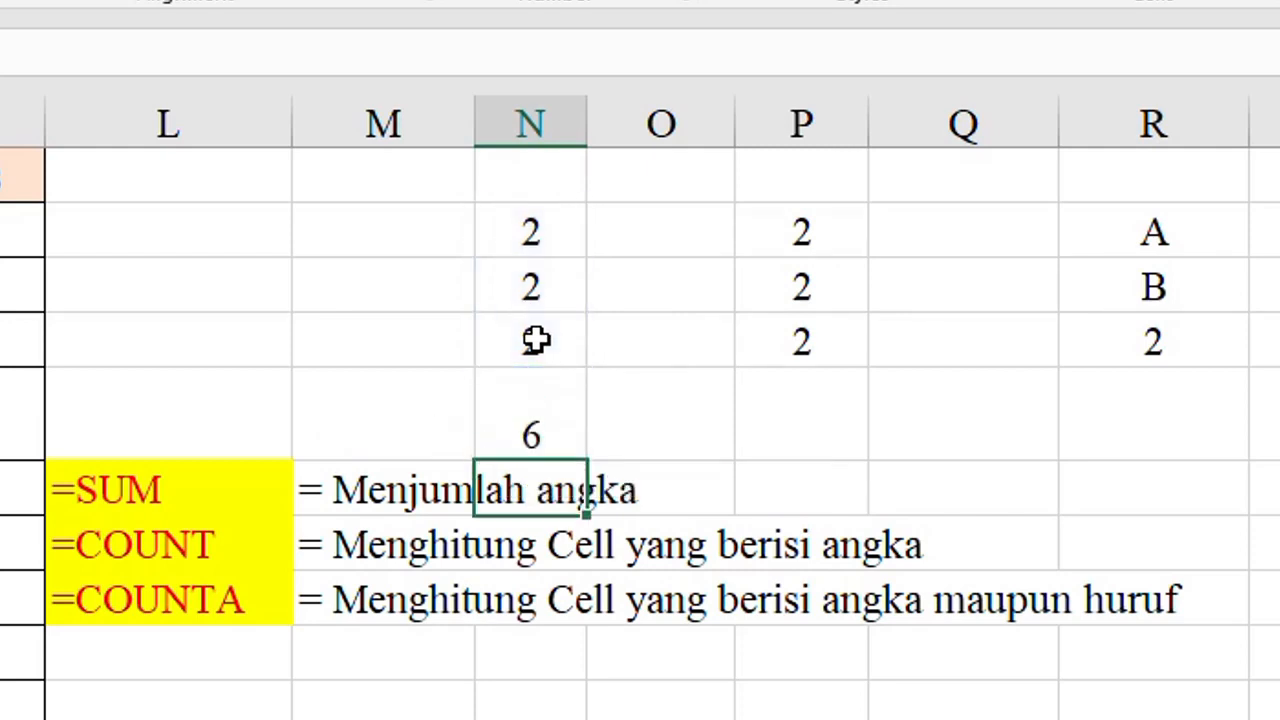
click(537, 403)
drag(530, 407, 1111, 409)
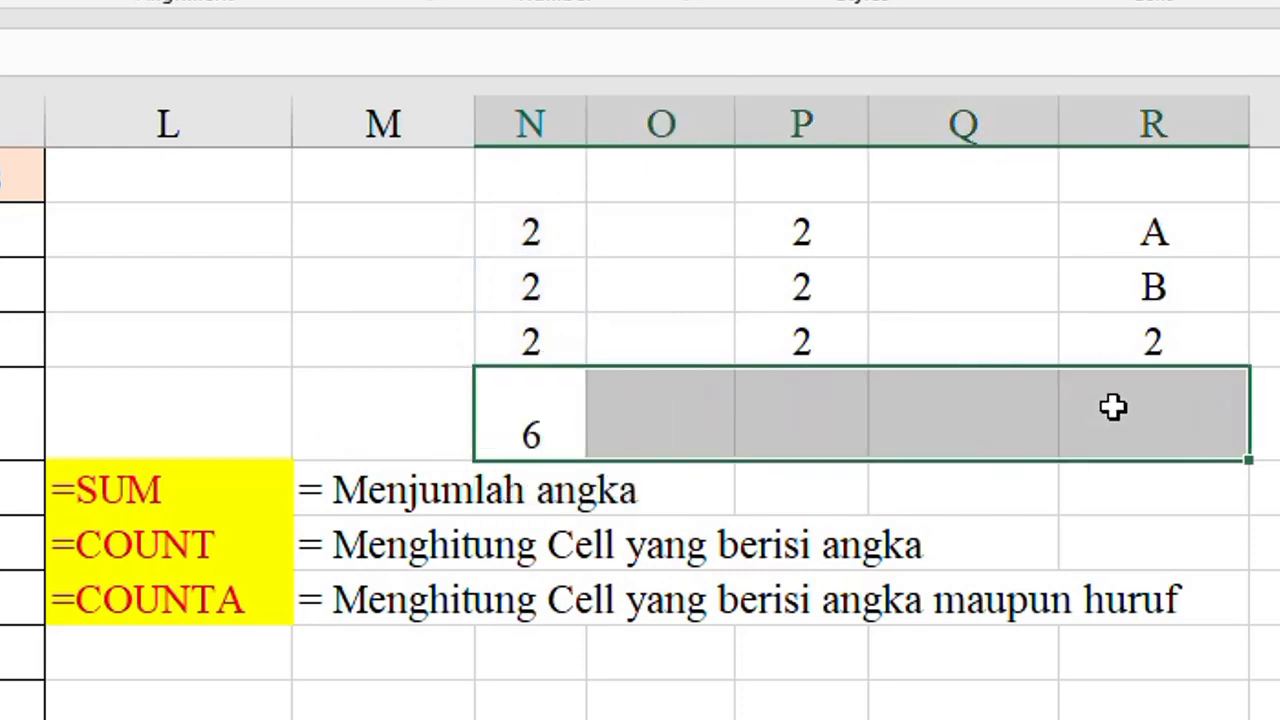
Step: Enter =COUNT(P2:P4) in cell P5 to count the cells that contain numbers
click(756, 452)
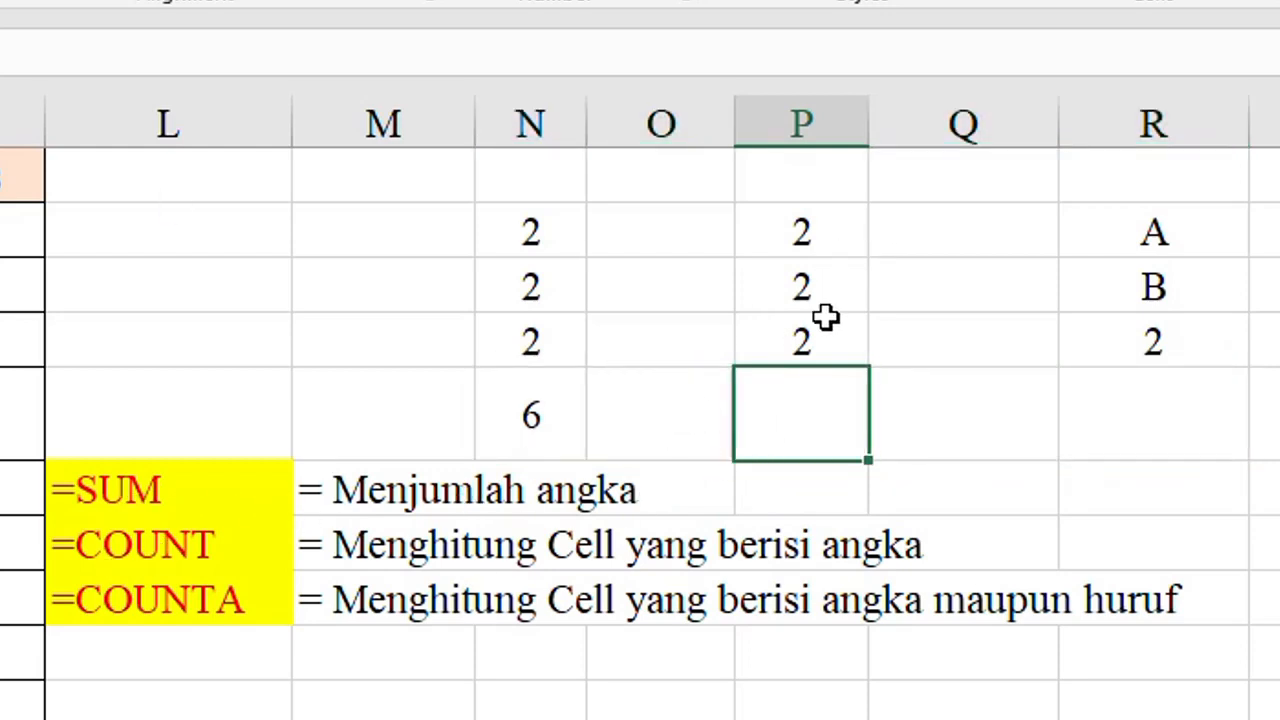
text(=count()
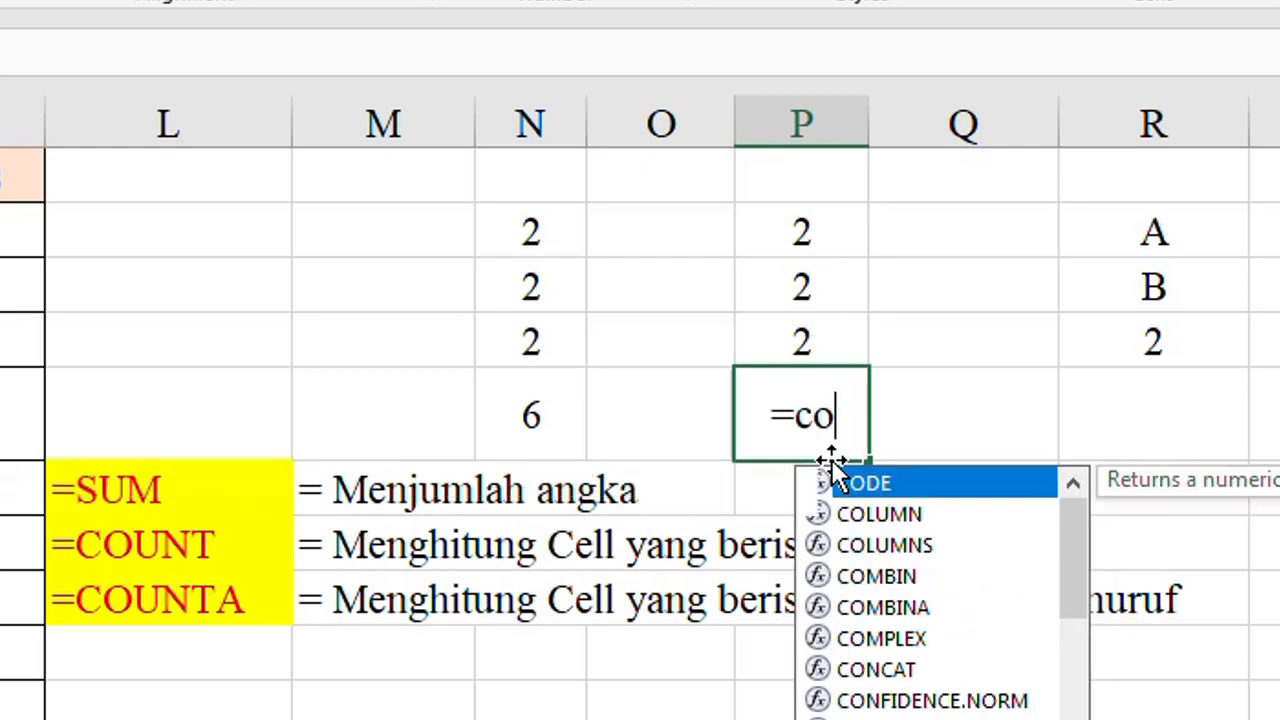
key(Up)
key(Up)
key(Up)
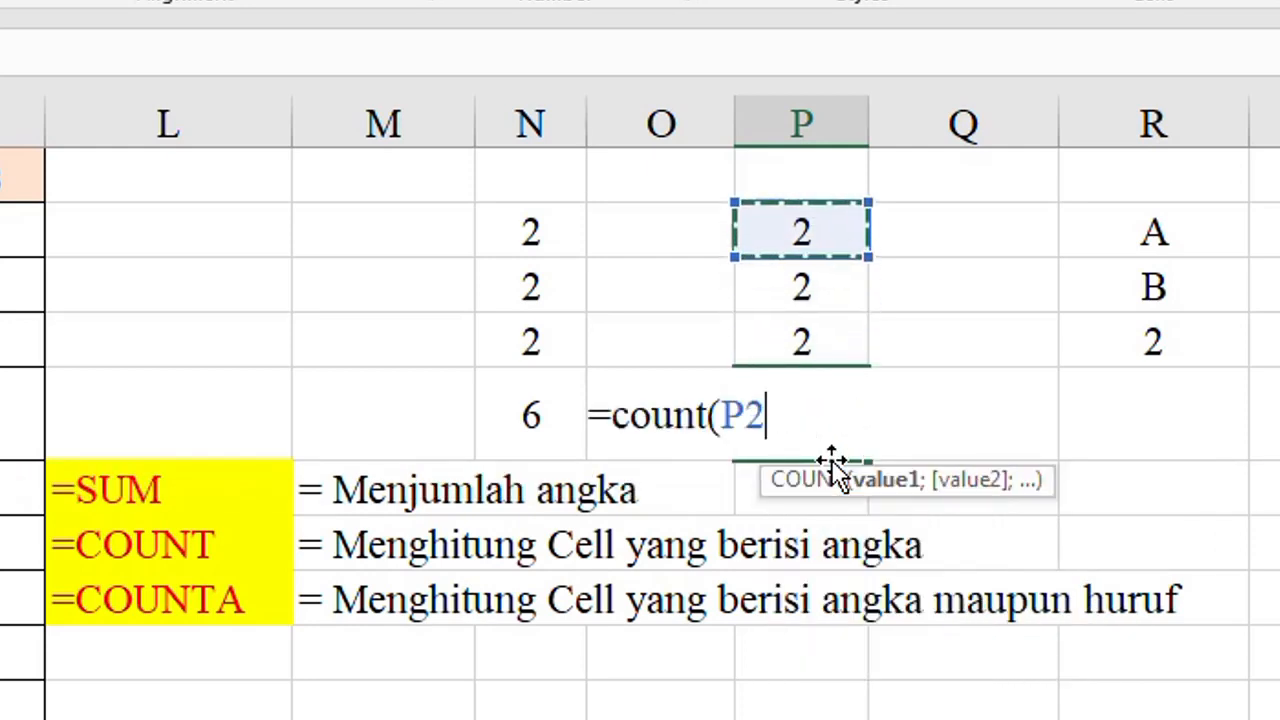
key(shift+Down)
key(shift+Down)
text())
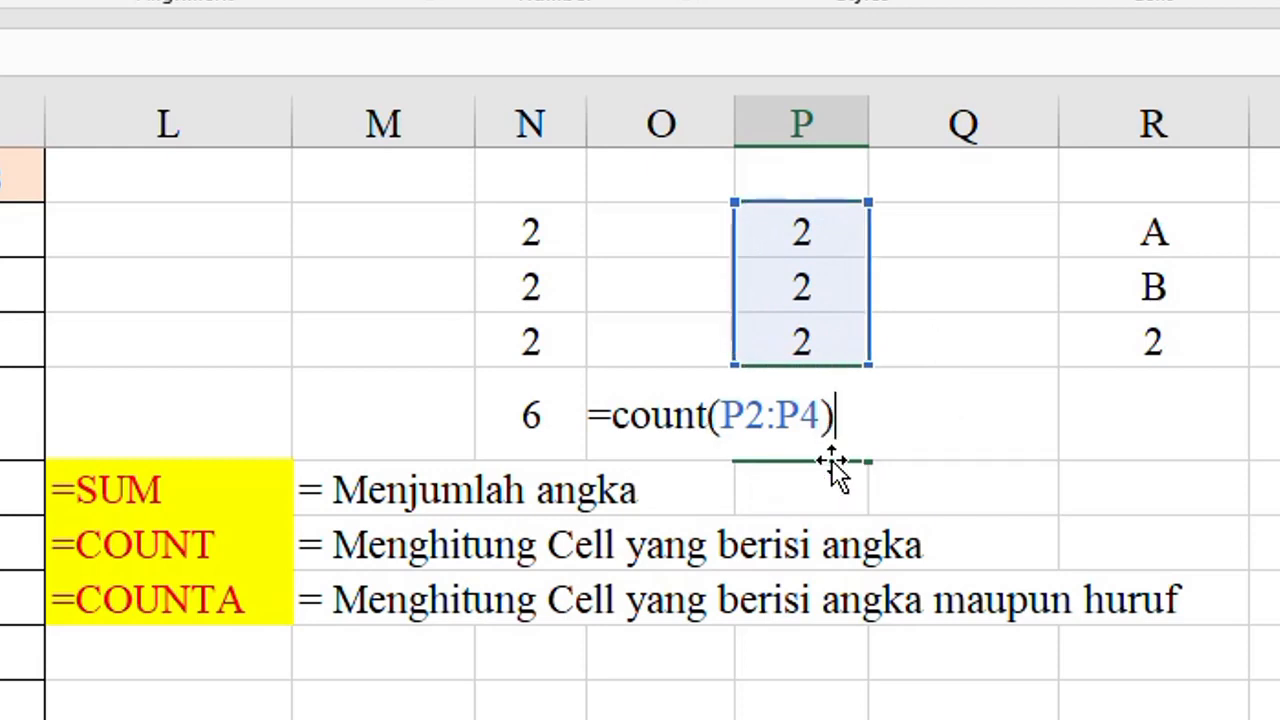
key(Return)
Step: Set cell N3 to 5 to test the SUM formula, and inspect the COUNT formula cell P5 and its source cells
click(531, 286)
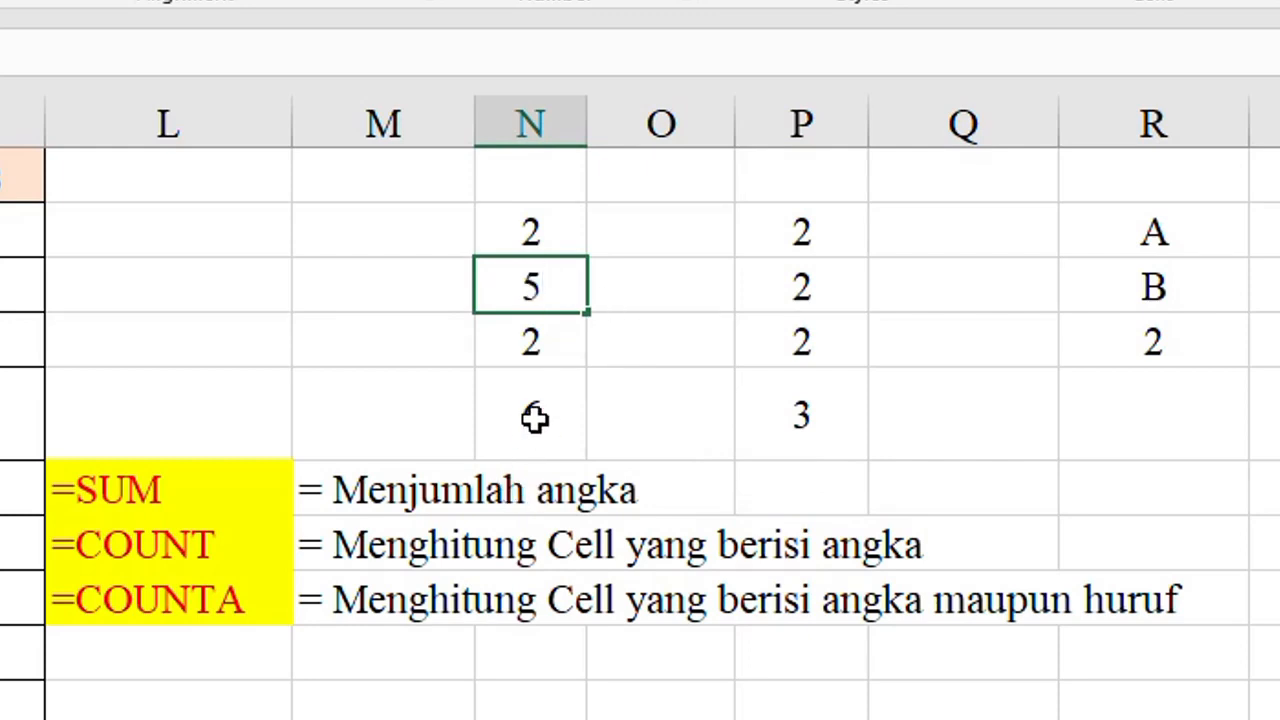
key(Return)
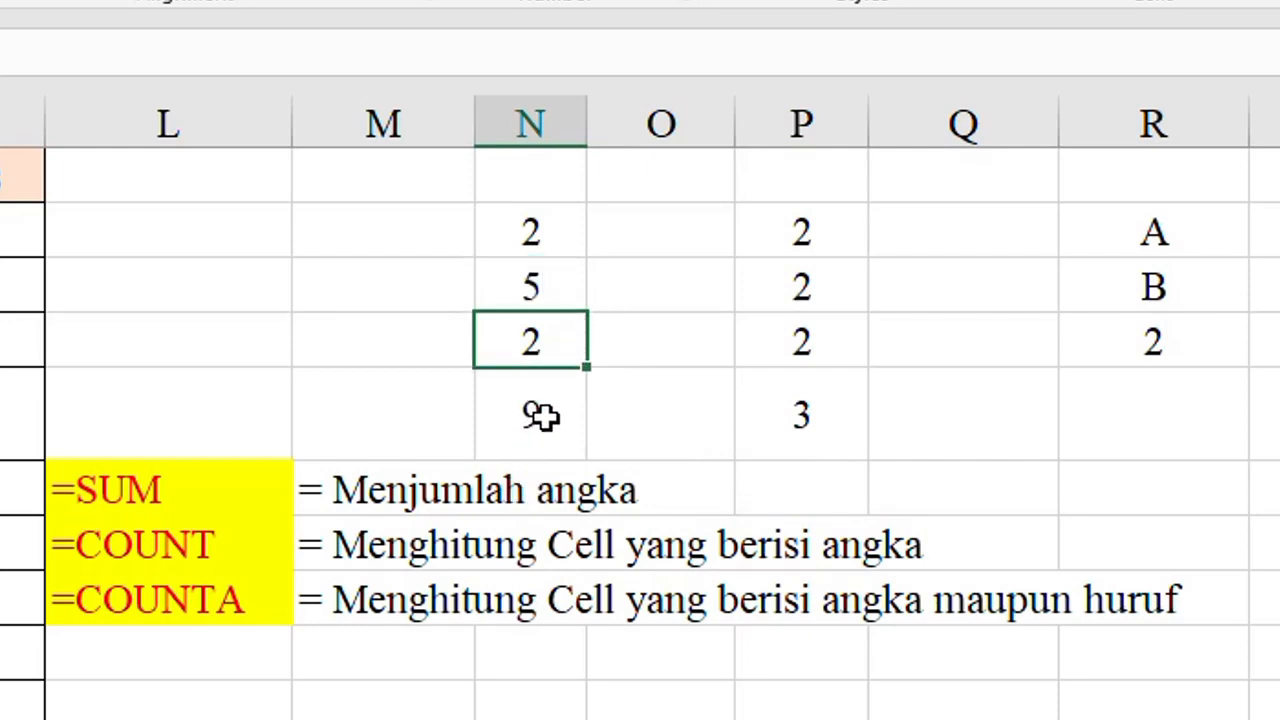
click(799, 418)
click(834, 345)
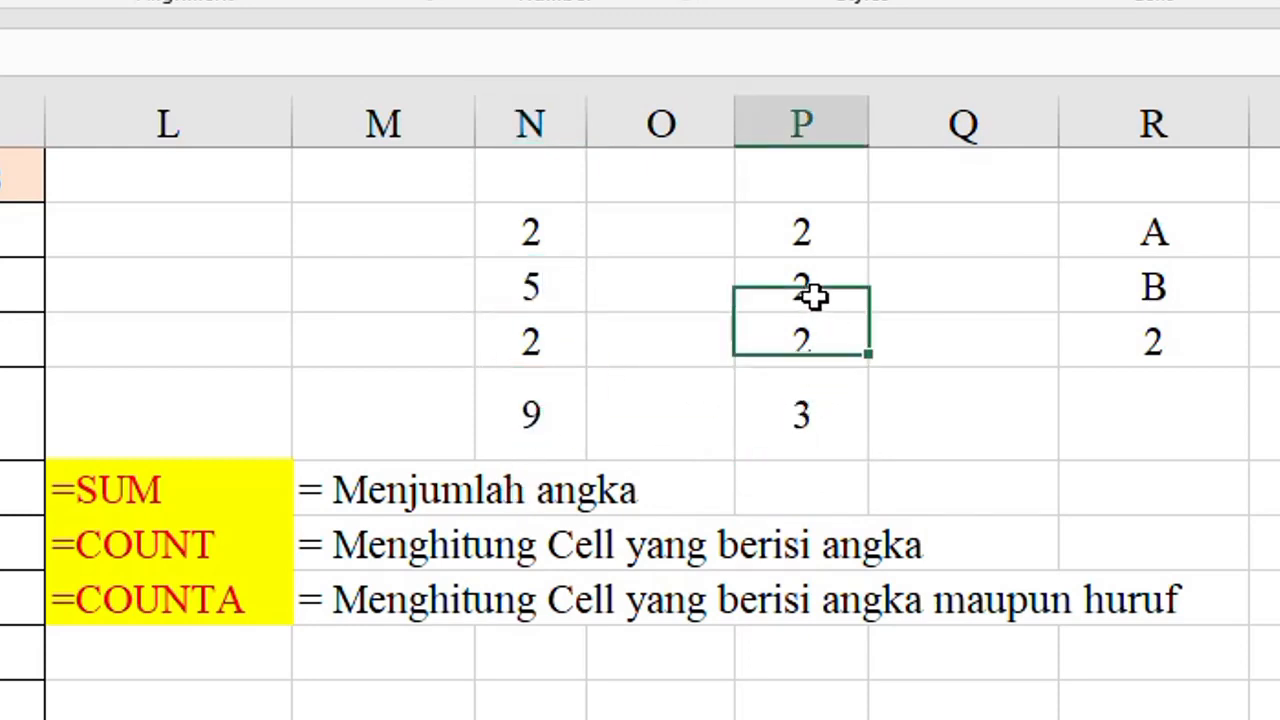
Step: Set cell P3 to 5 to test the COUNT formula, and check the source cells P2:P4
click(814, 292)
click(829, 247)
click(826, 288)
click(818, 343)
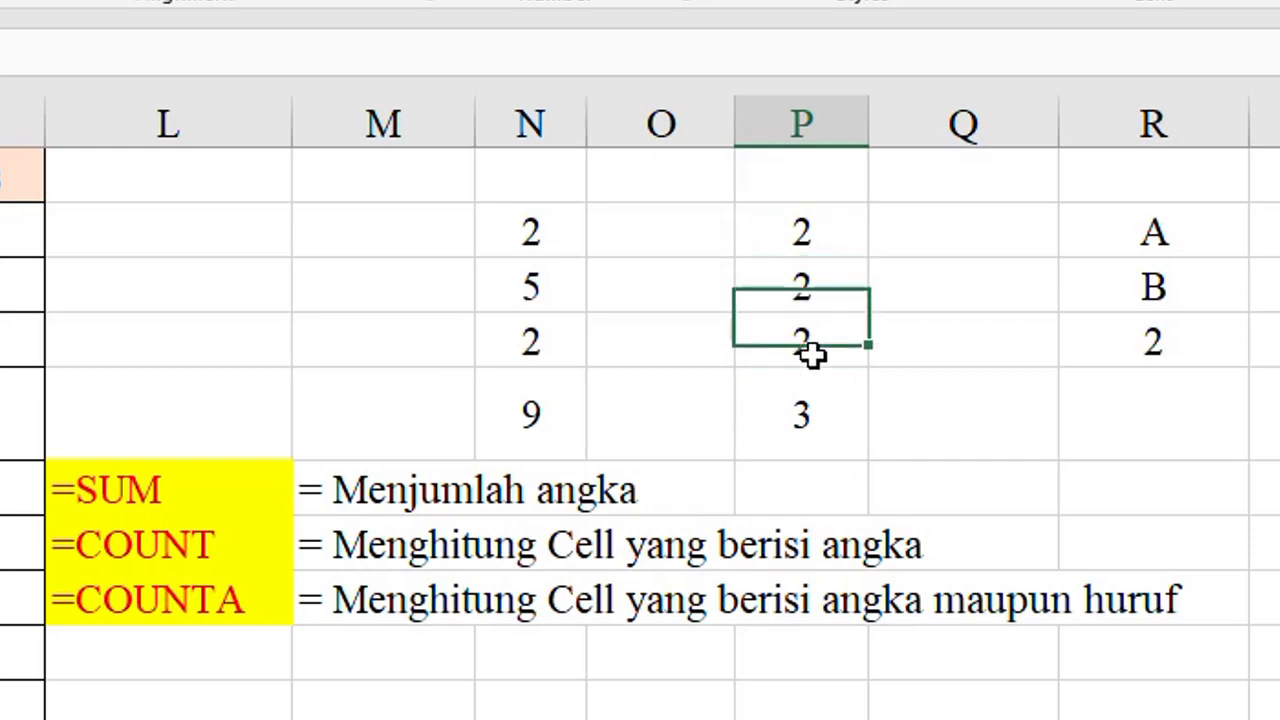
click(826, 289)
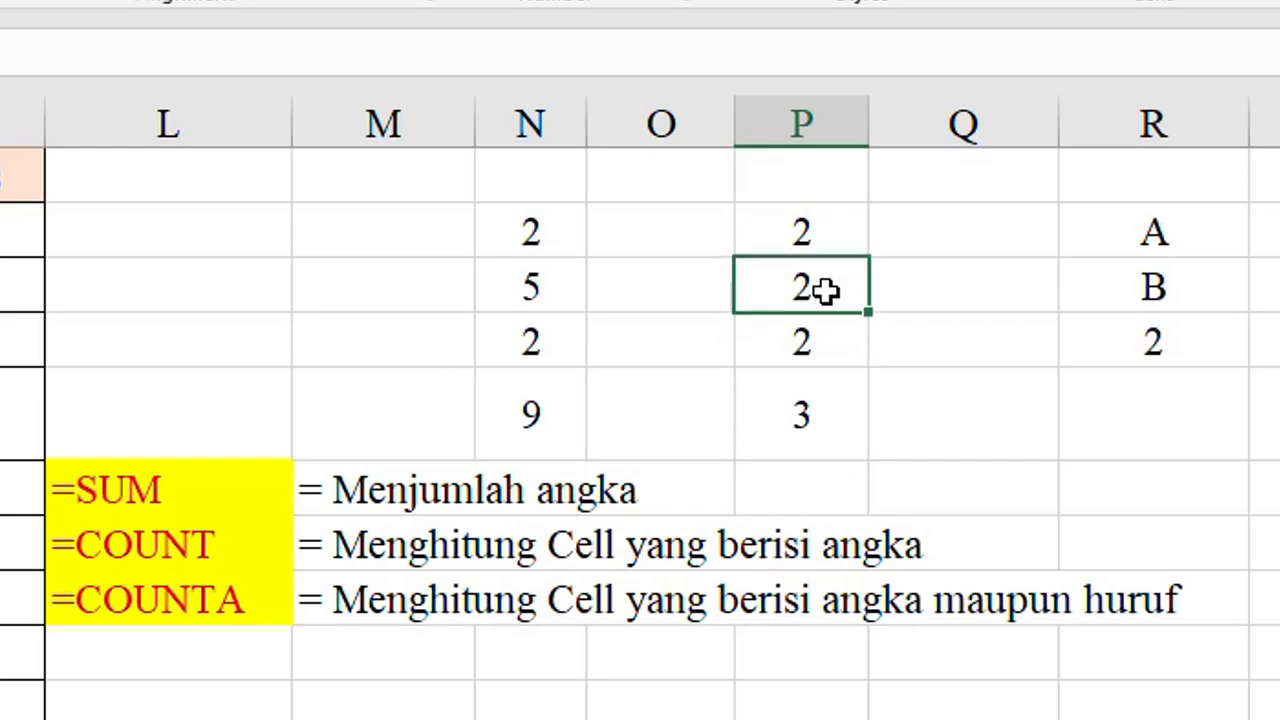
text(2)
key(Return)
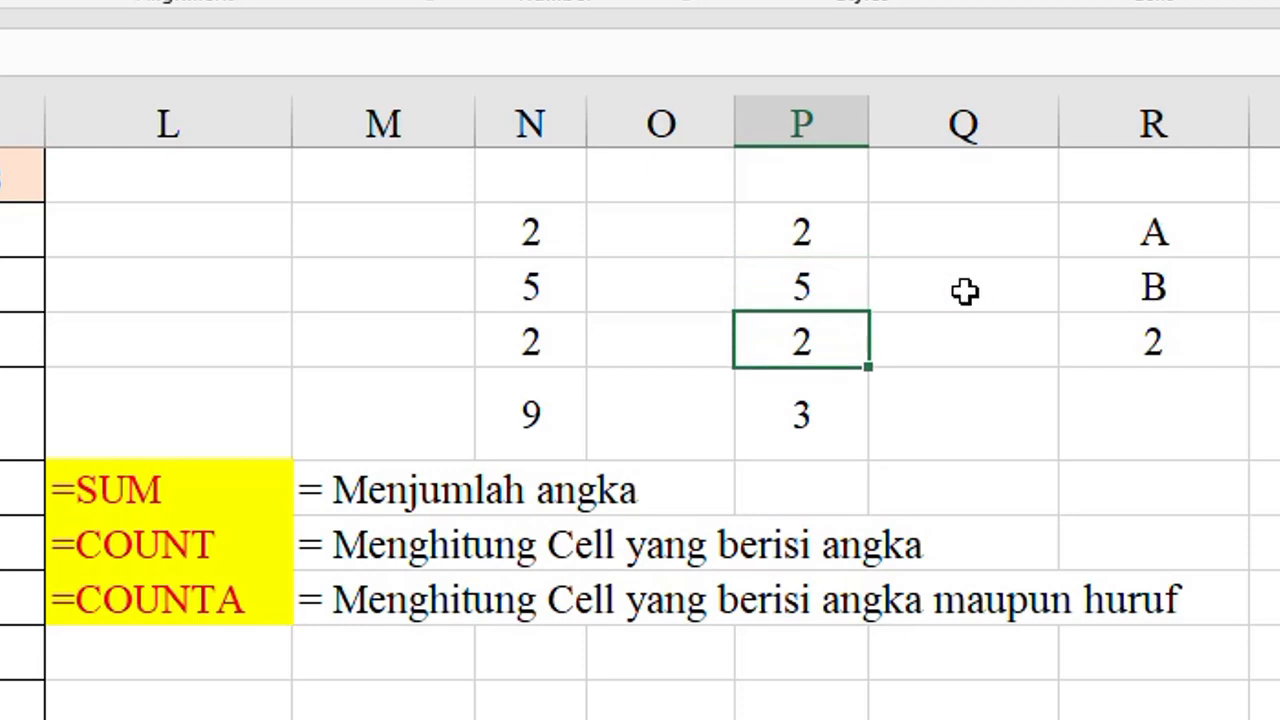
click(814, 234)
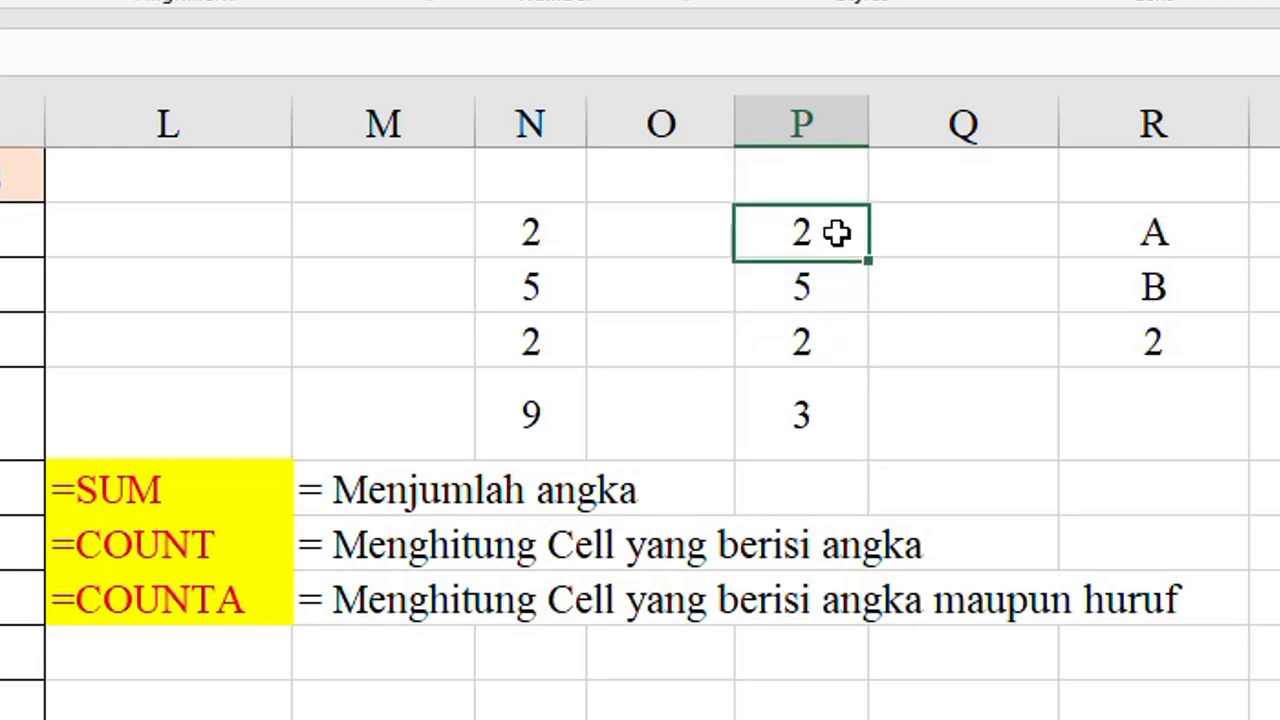
click(823, 303)
click(823, 335)
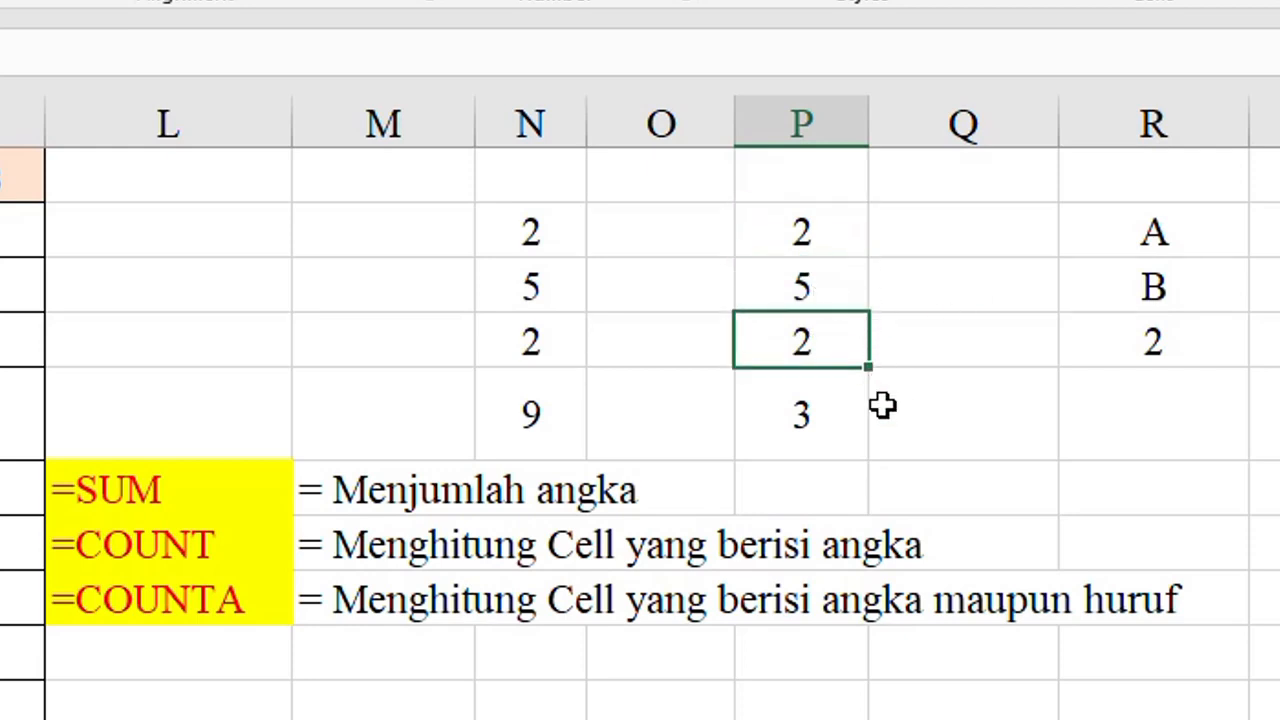
Step: Replace the number in cell P3 with the letter b to test how COUNT treats text
click(814, 289)
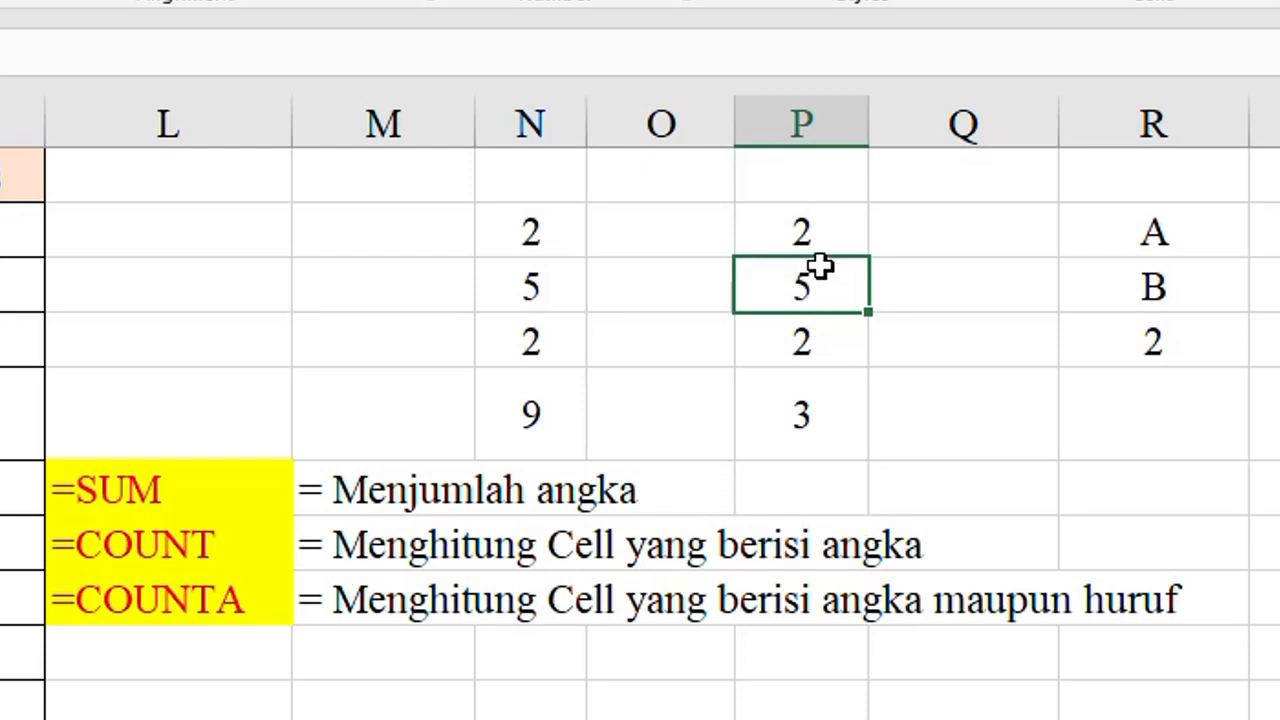
text(b)
key(Return)
click(803, 287)
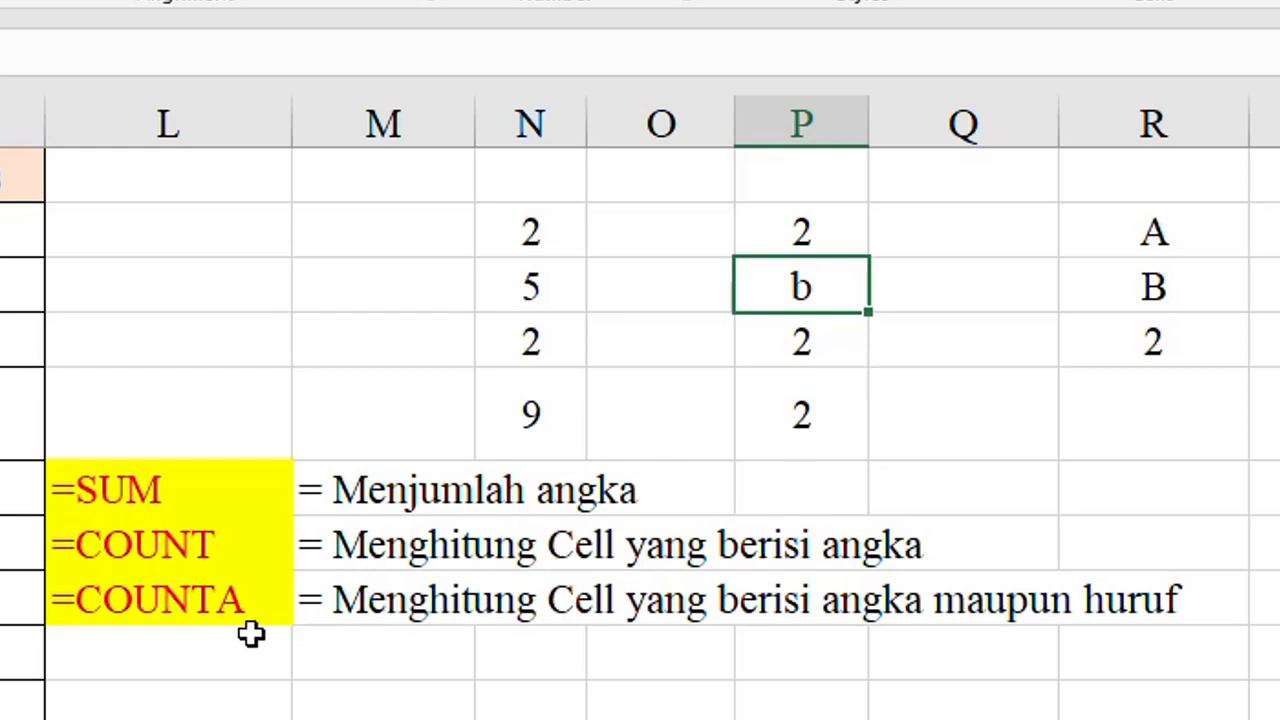
Step: Enter =COUNTA(R2:R4) in cell R5 to count the cells containing numbers or letters
click(133, 605)
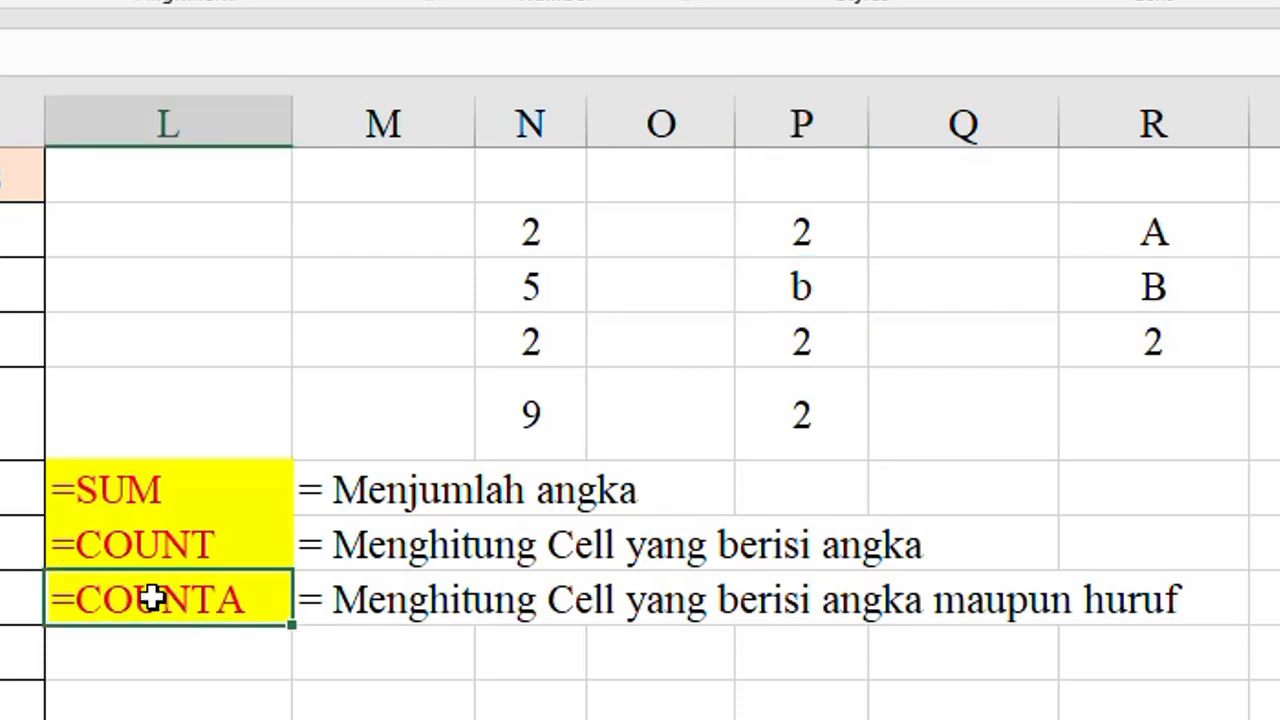
click(1154, 418)
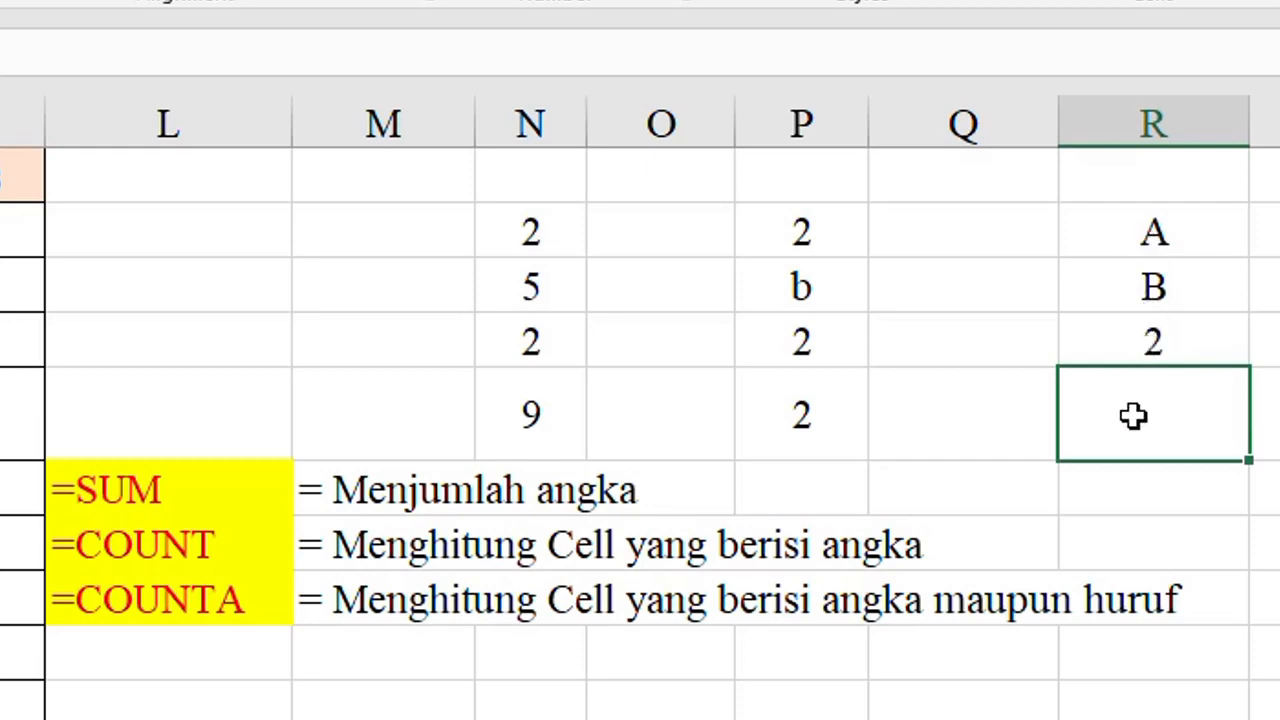
text(=count)
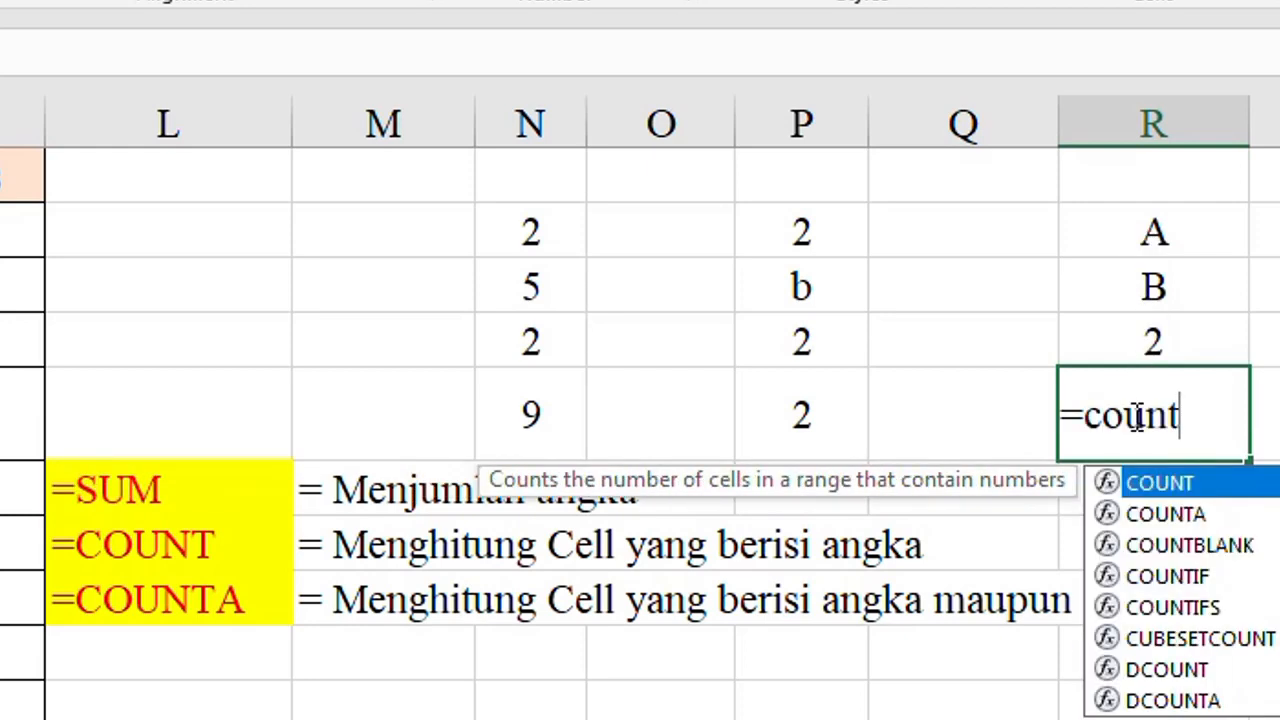
text(a()
key(Up)
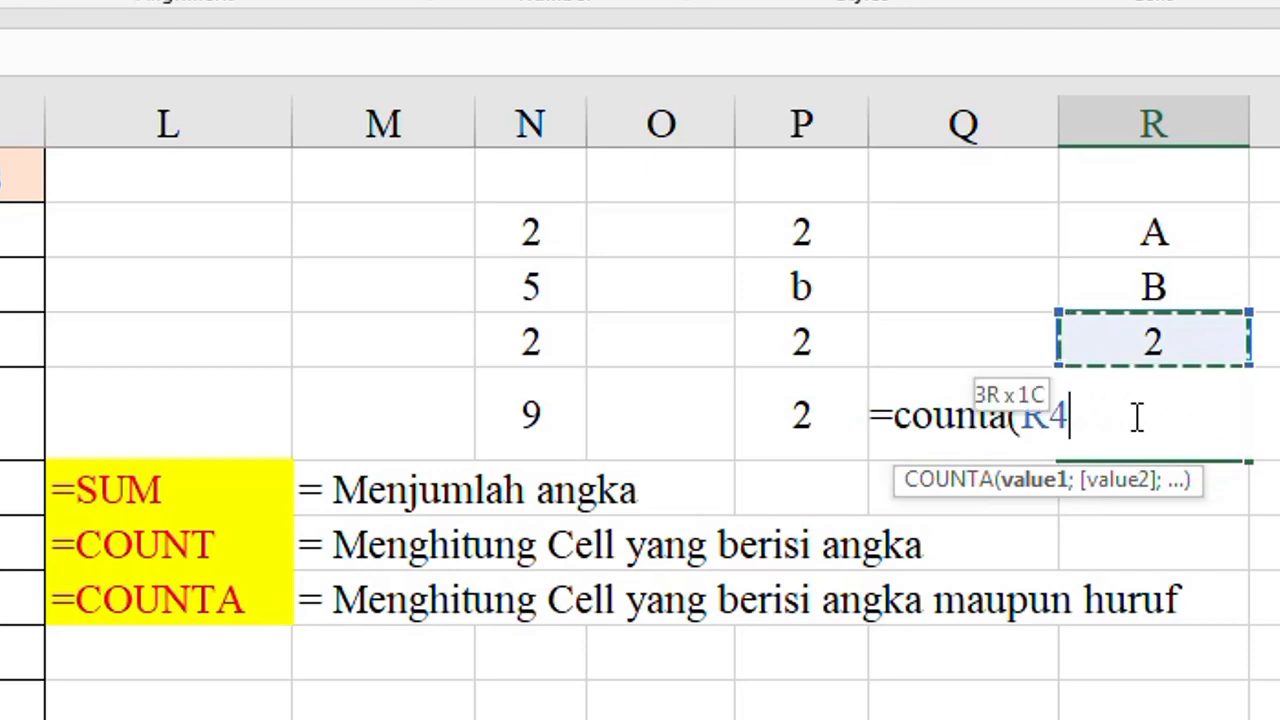
key(shift+Up)
key(shift+Up)
text())
key(Return)
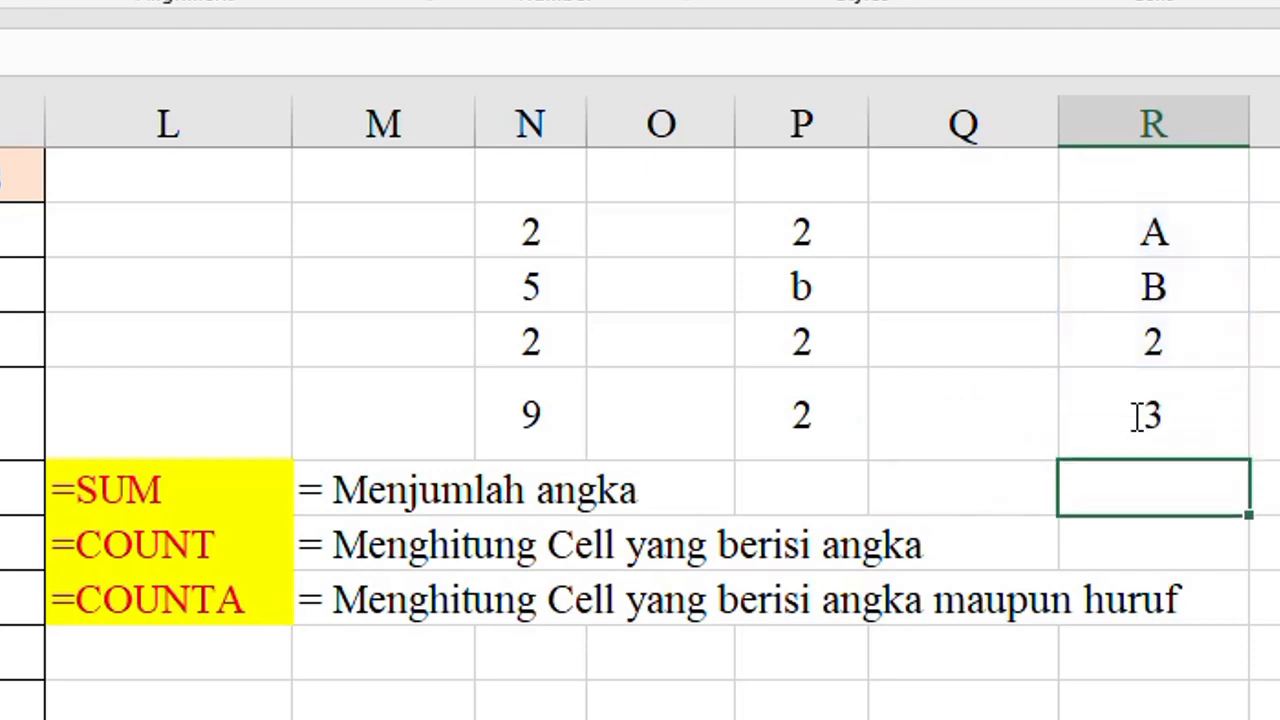
Step: Inspect the COUNTA formula in R5 and the student names in H2:H11 of the score table
click(1165, 432)
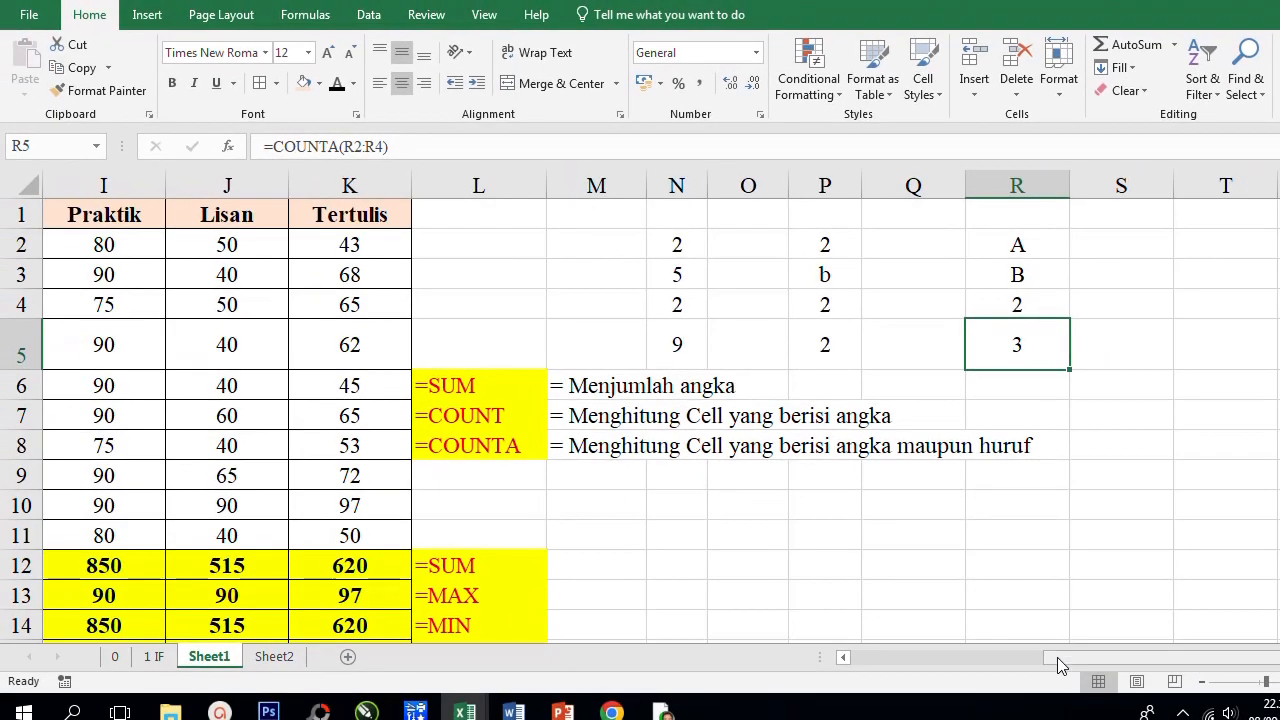
drag(1059, 659, 932, 657)
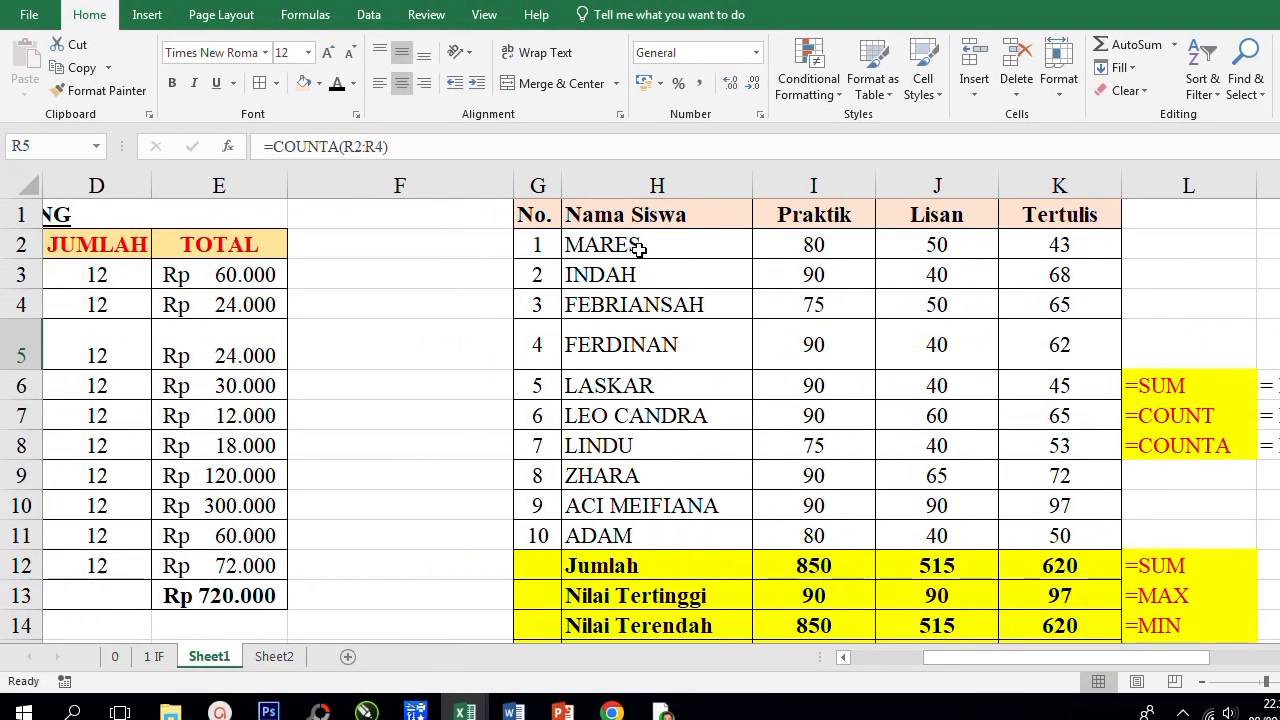
drag(638, 249, 641, 531)
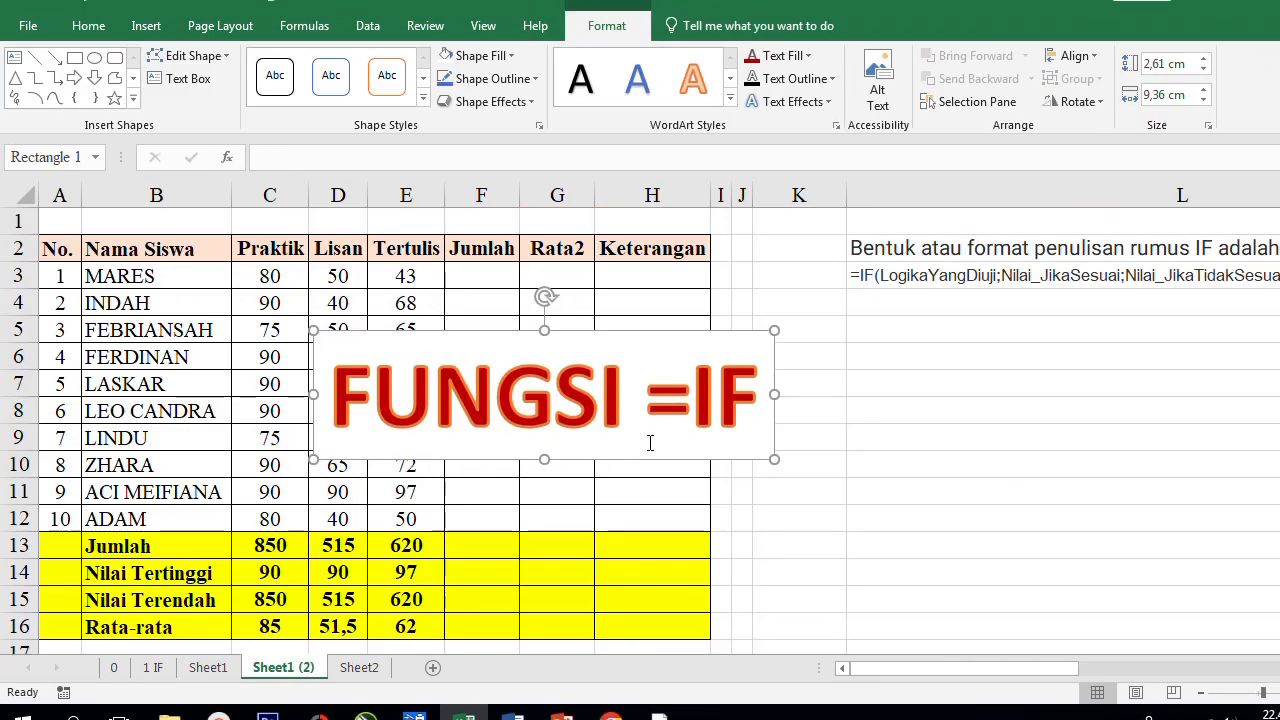
Step: Delete the "FUNGSI =IF" title shape covering the score table on Sheet1 (2)
drag(618, 332, 635, 277)
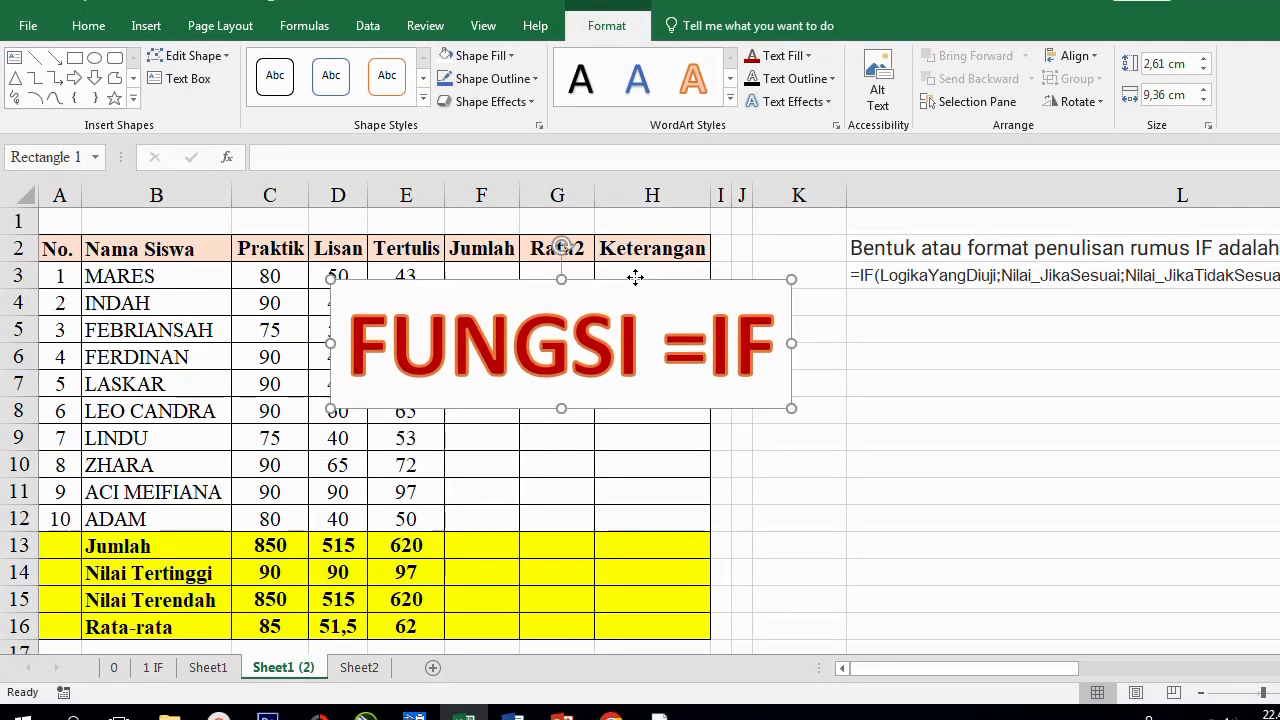
key(Delete)
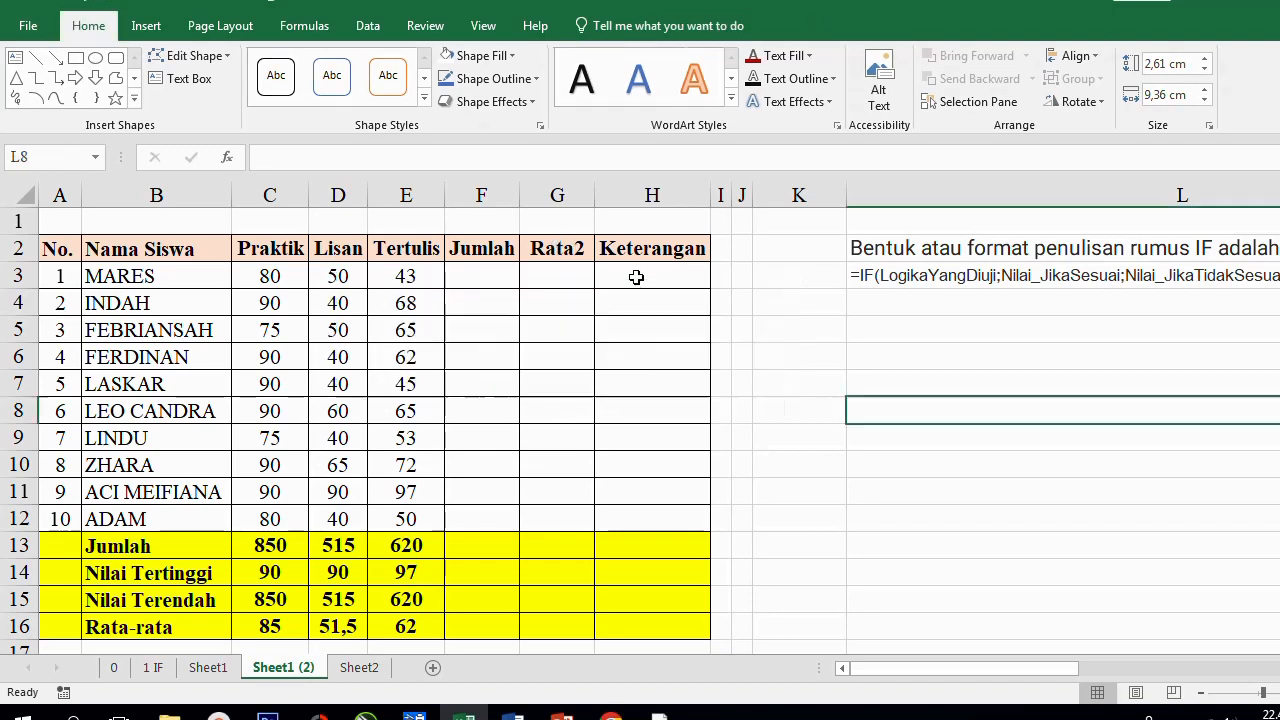
Step: Enter =SUM(C3:E3) in cell F3 to total the first student's Praktik, Lisan and Tertulis scores
click(493, 276)
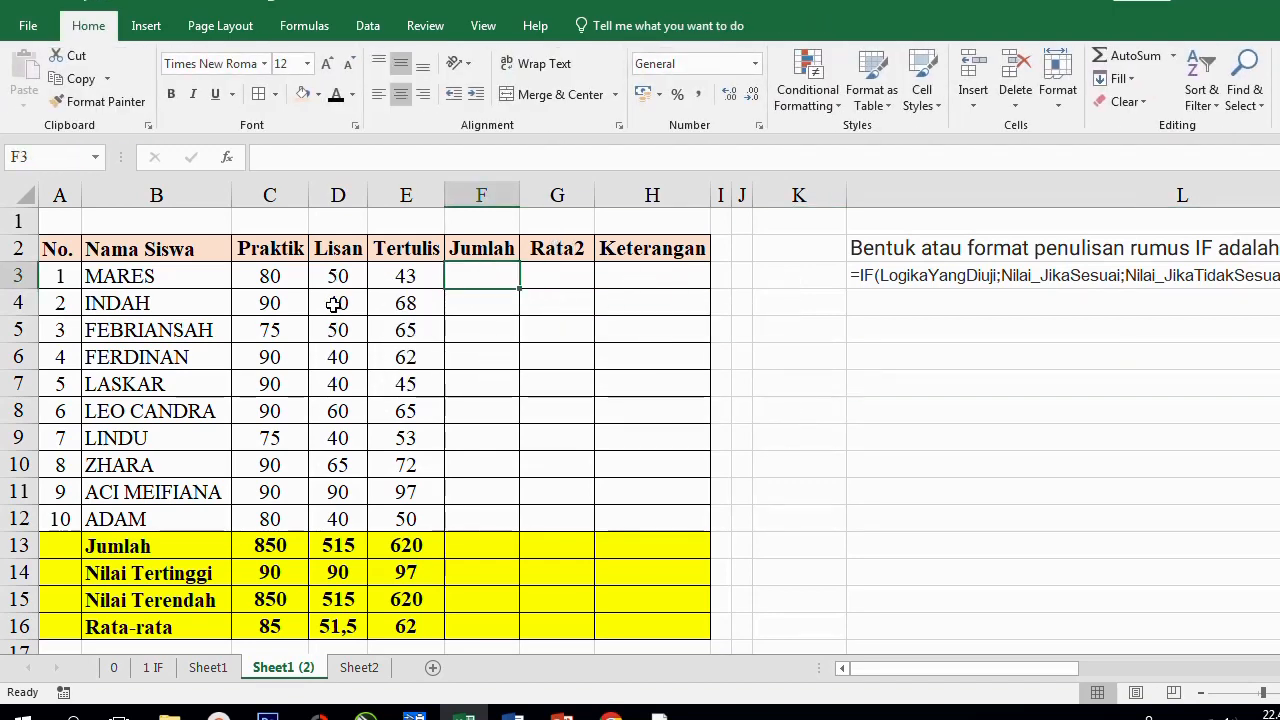
text(=SUM()
key(Left)
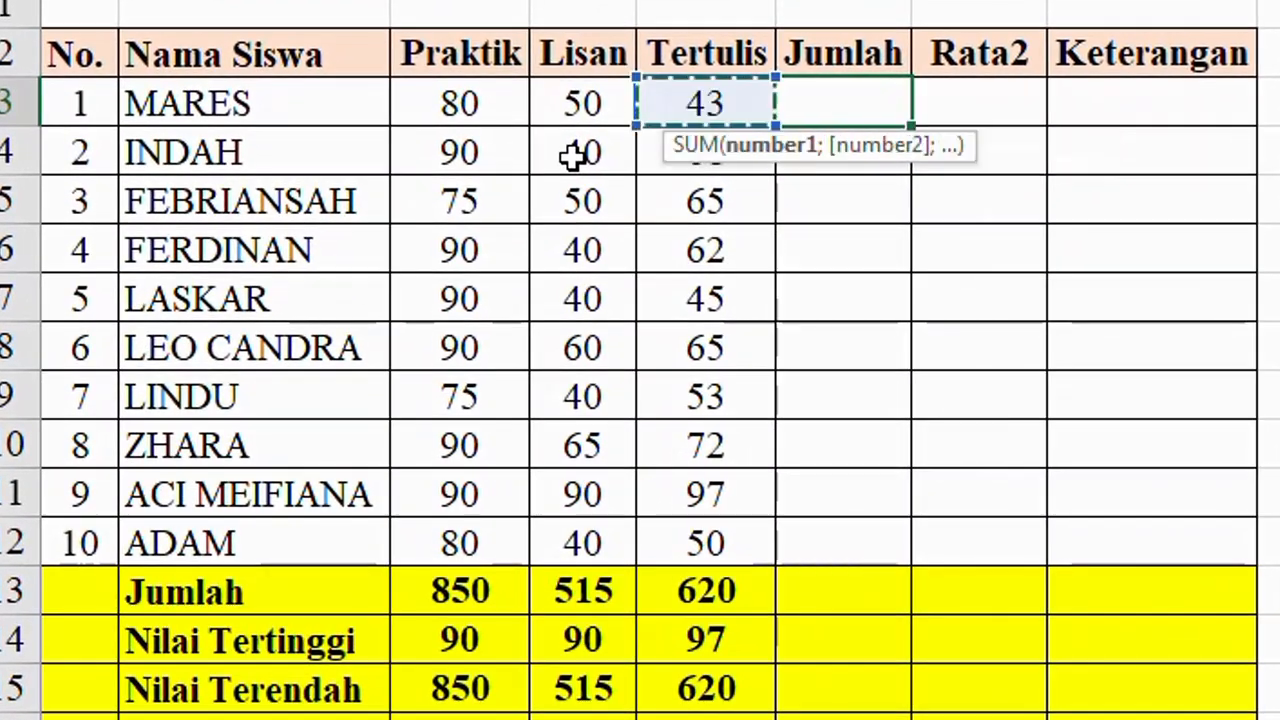
key(shift+Left)
key(shift+Left)
key(Return)
key(Up)
Step: Copy the Jumlah formula from F3 to F4:F12 for the remaining students
key(ctrl+c)
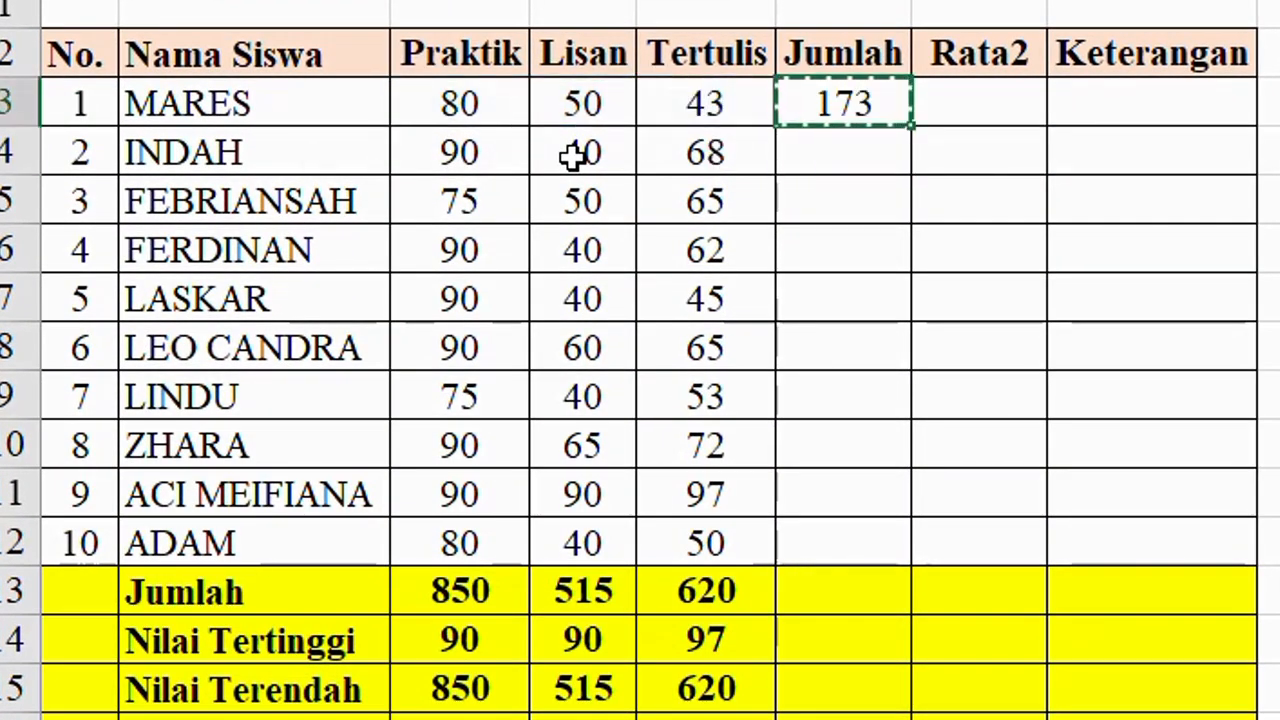
key(Down)
key(shift+Down)
key(shift+Down)
key(shift+Down)
key(shift+Down)
key(shift+Down)
key(shift+Down)
key(shift+Down)
key(shift+Down)
key(ctrl+v)
key(Escape)
key(Up)
Step: Enter =AVERAGE(C3:E3) in cell G3 to average the first student's three scores
key(Right)
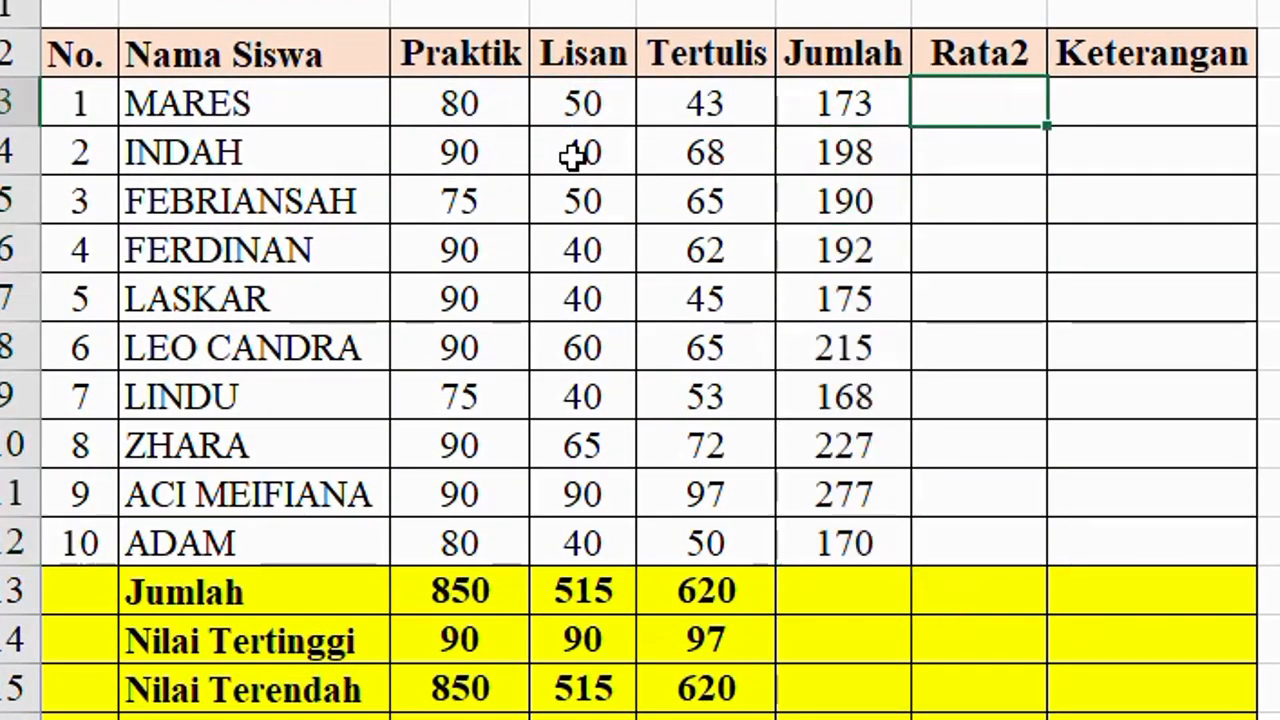
text(=AVERAGE()
key(Left)
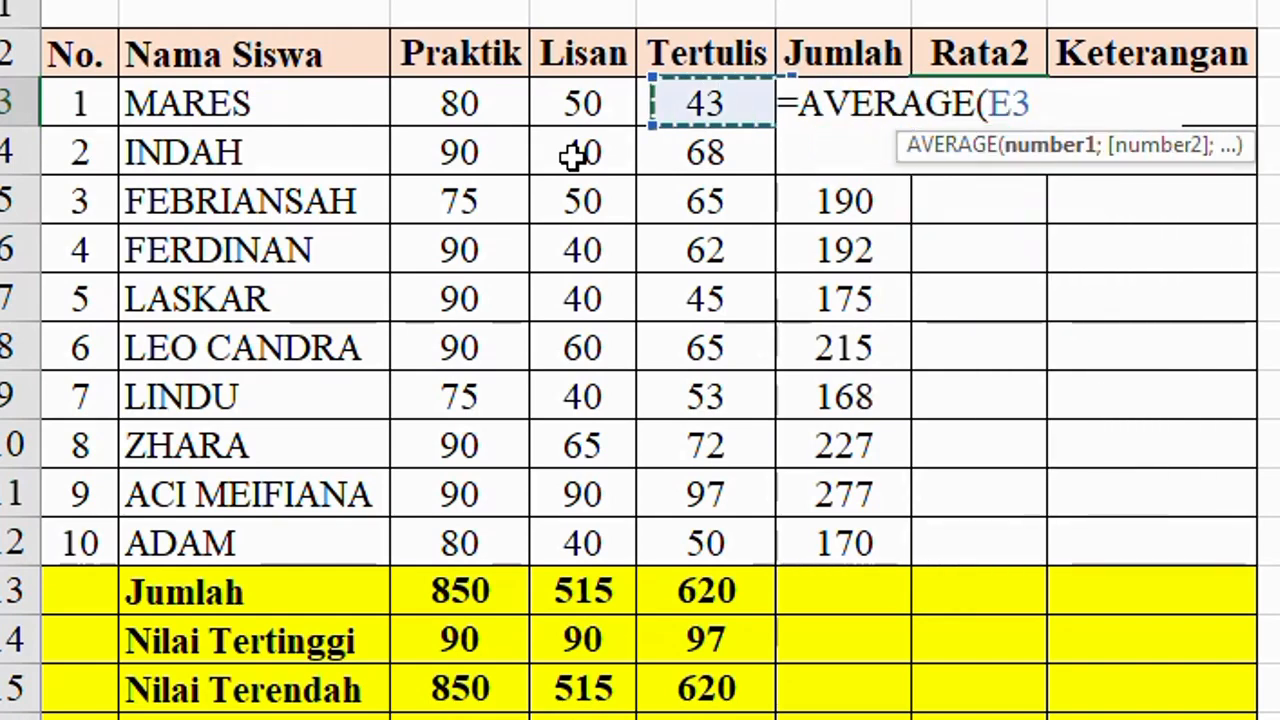
key(shift+Left)
key(shift+Left)
key(Return)
key(Up)
Step: Copy the Rata2 formula from G3 to G4:G12 for the remaining students
key(ctrl+c)
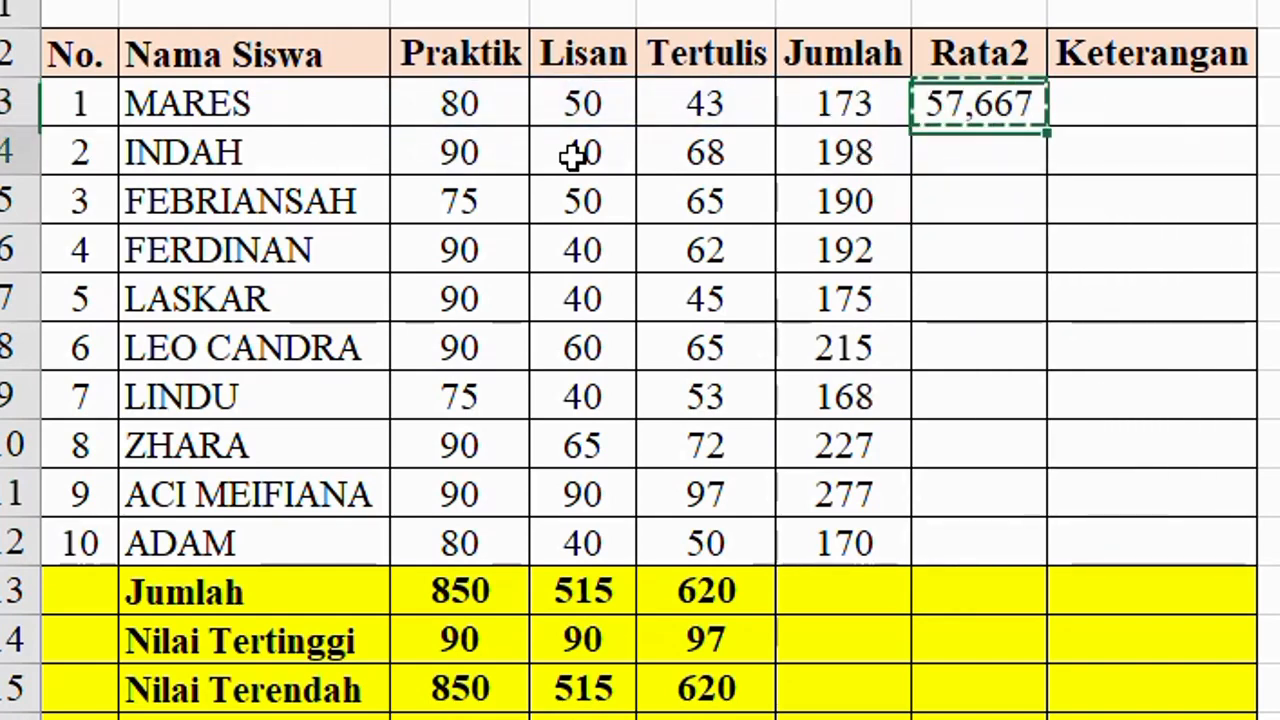
key(Down)
key(shift+Down)
key(shift+Down)
key(shift+Down)
key(shift+Down)
key(shift+Down)
key(shift+Down)
key(shift+Down)
key(shift+Down)
key(ctrl+v)
key(Escape)
key(Up)
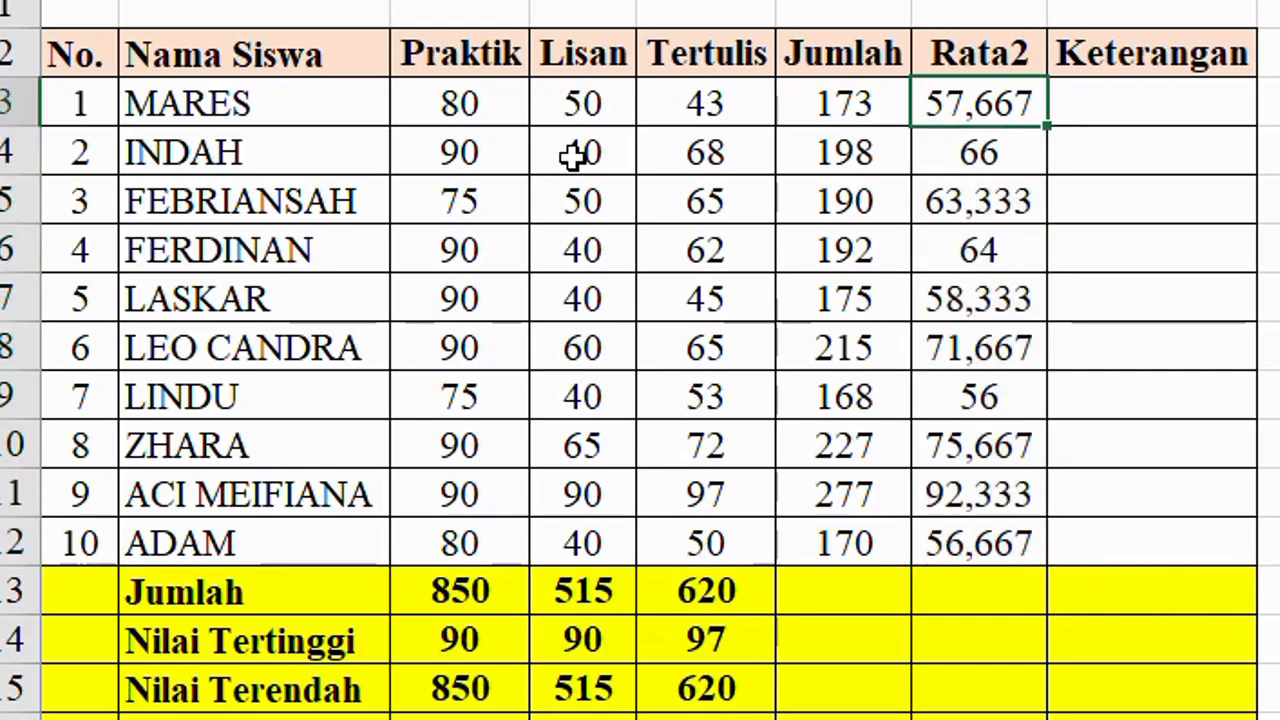
Step: Format the Rata2 averages in G3:G12 with the Number category and 2 decimal places
click(1152, 397)
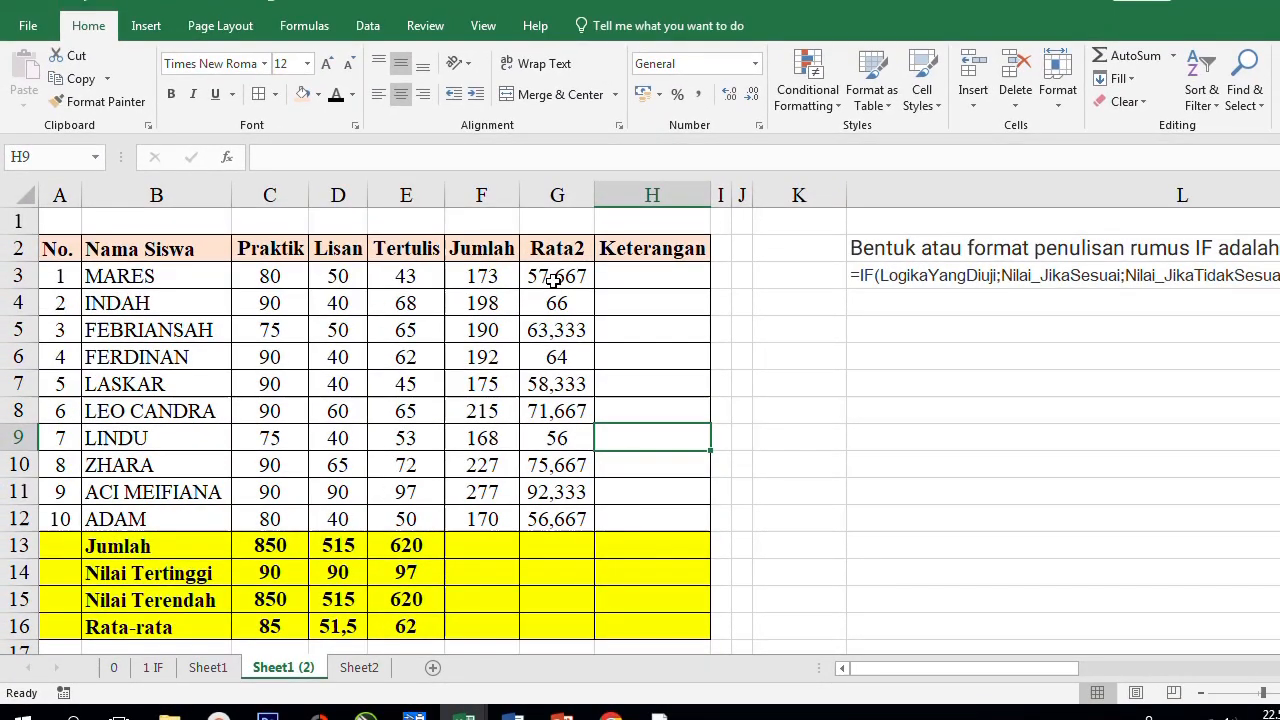
click(553, 278)
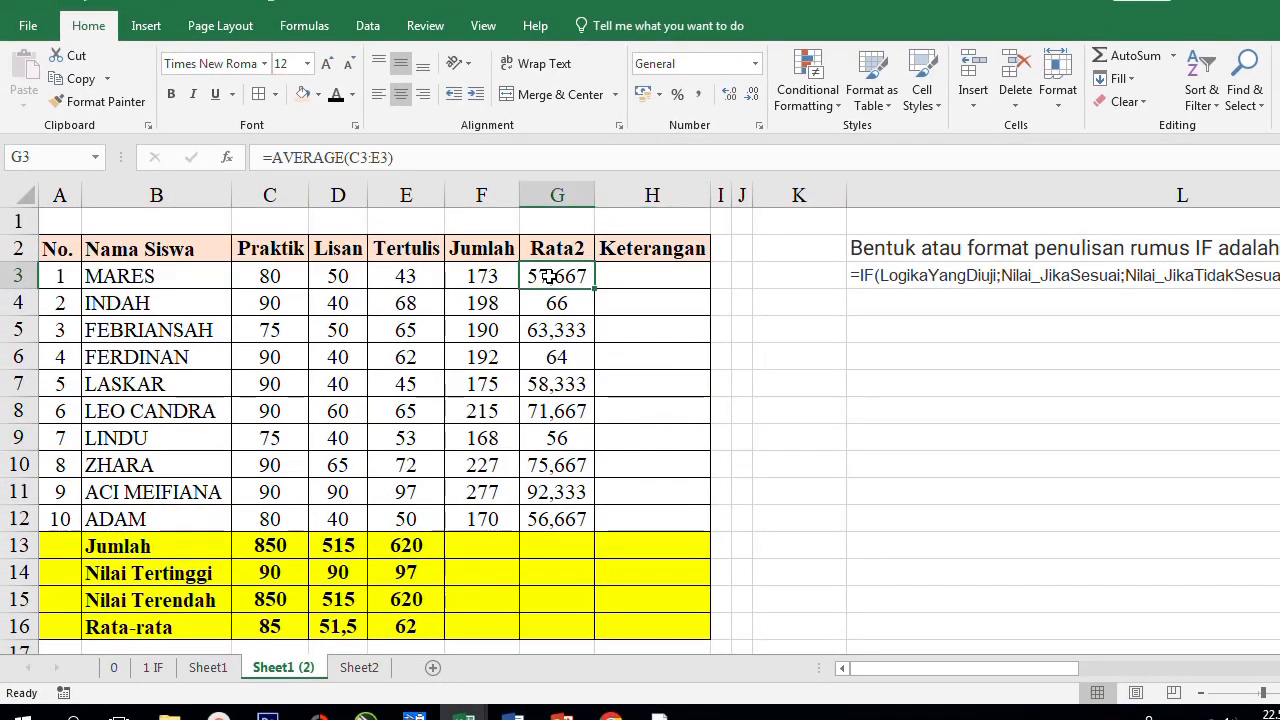
drag(553, 278, 550, 518)
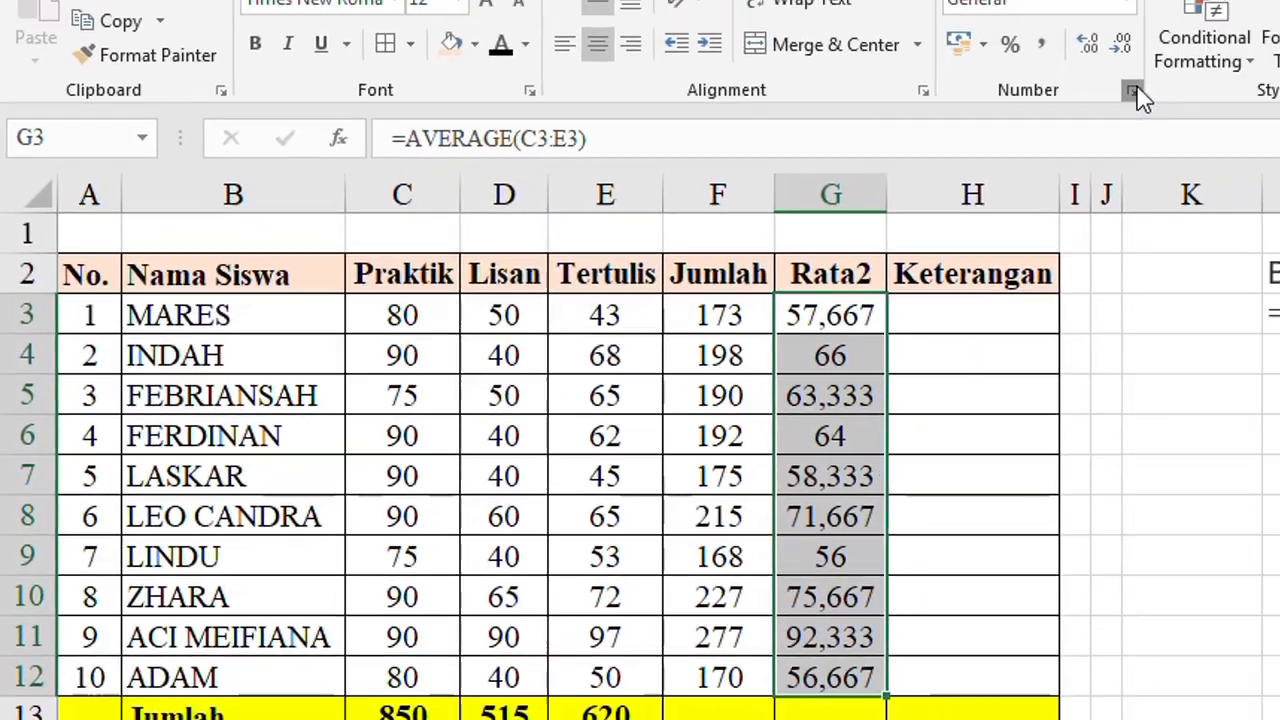
click(1274, 8)
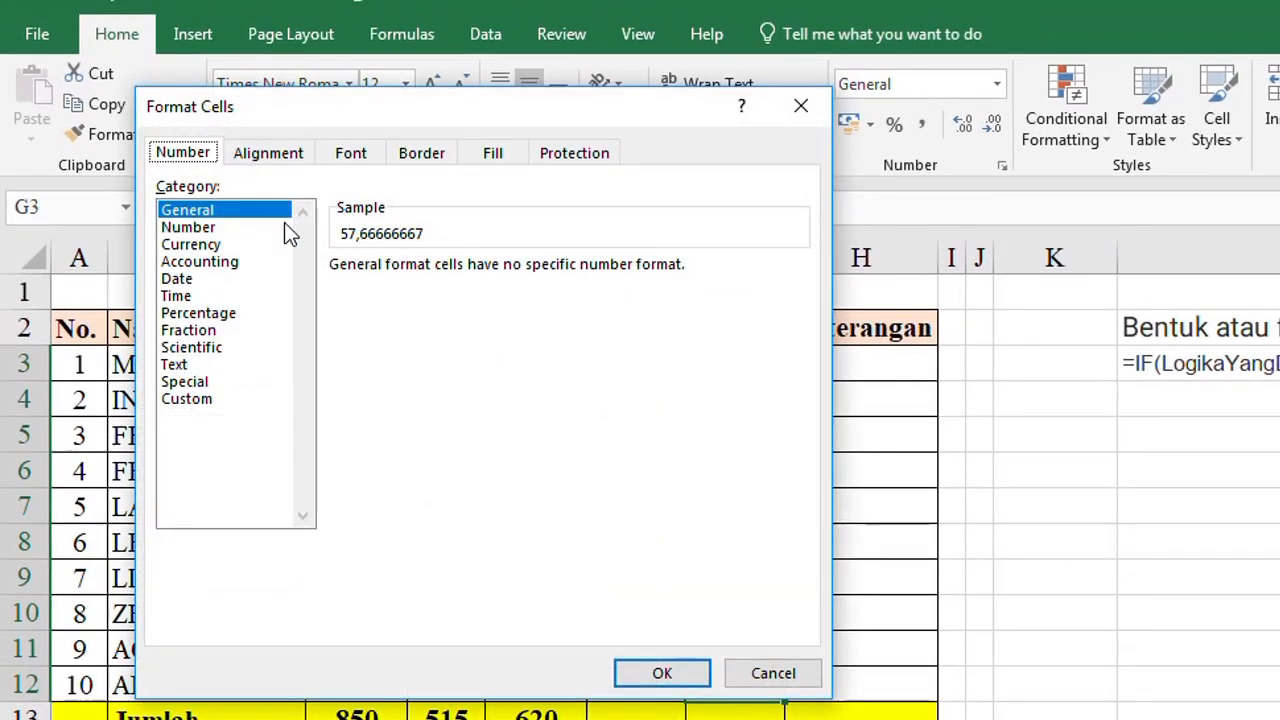
click(190, 228)
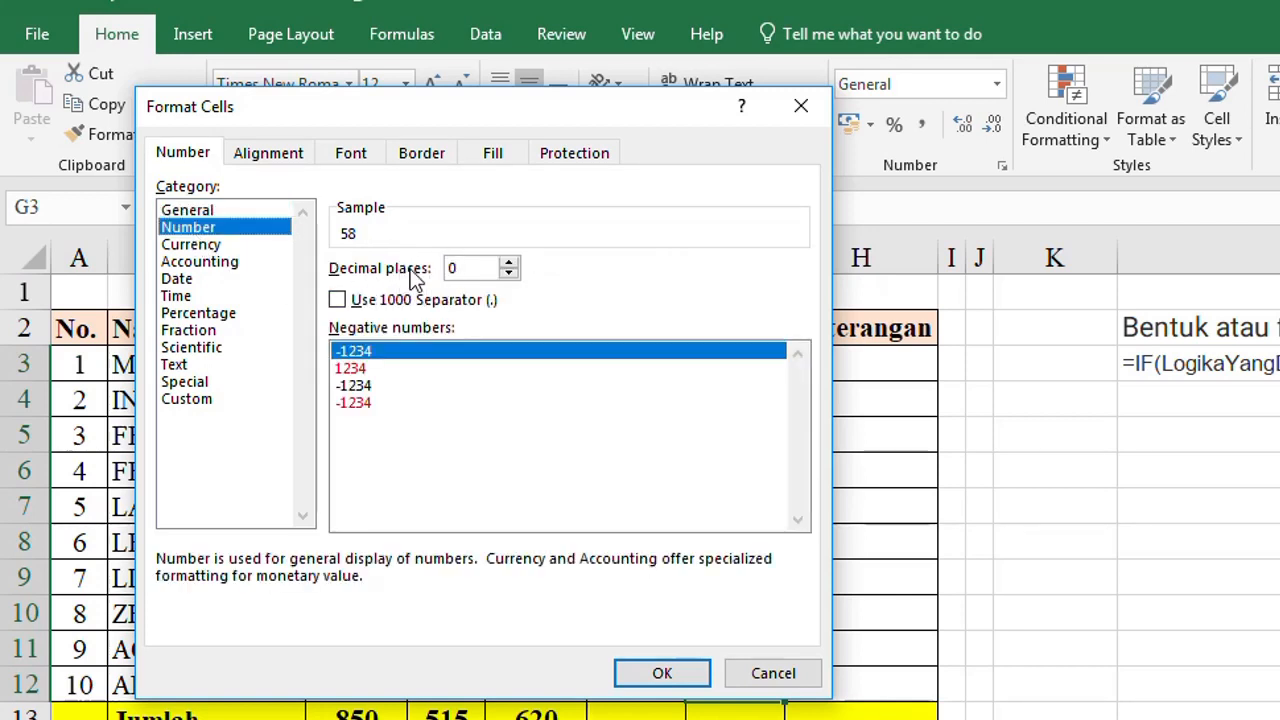
click(509, 264)
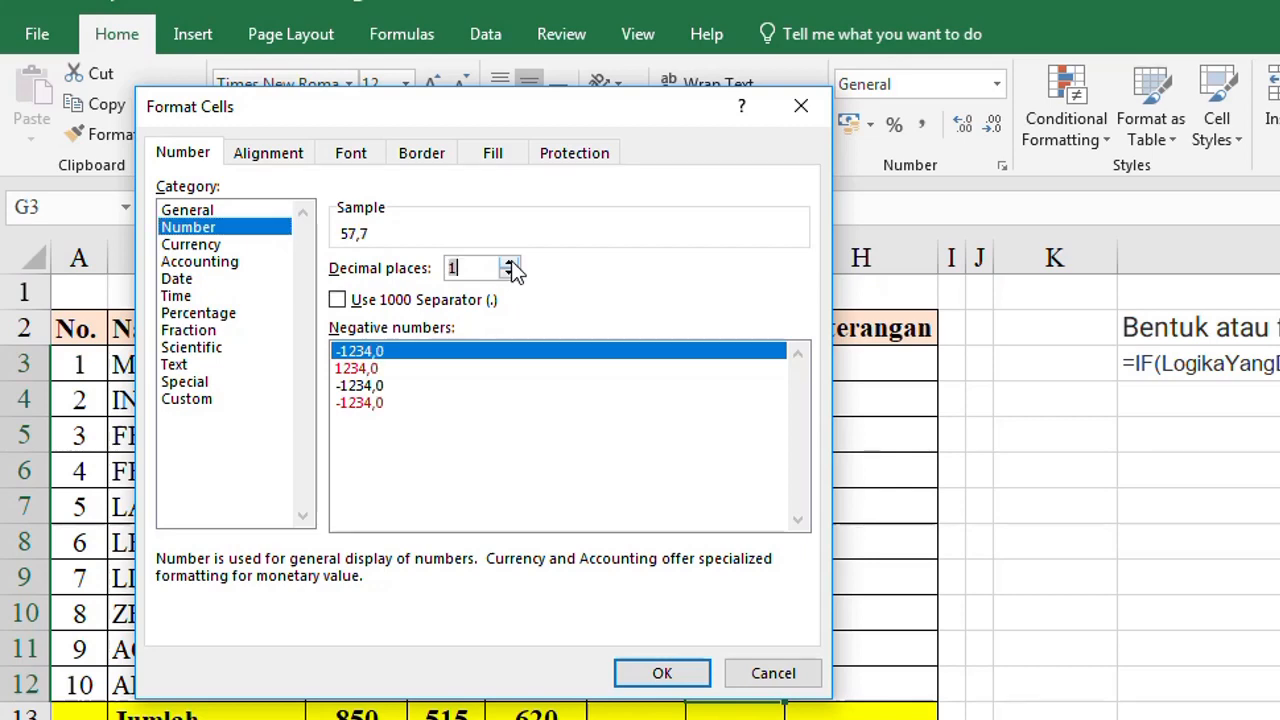
click(509, 264)
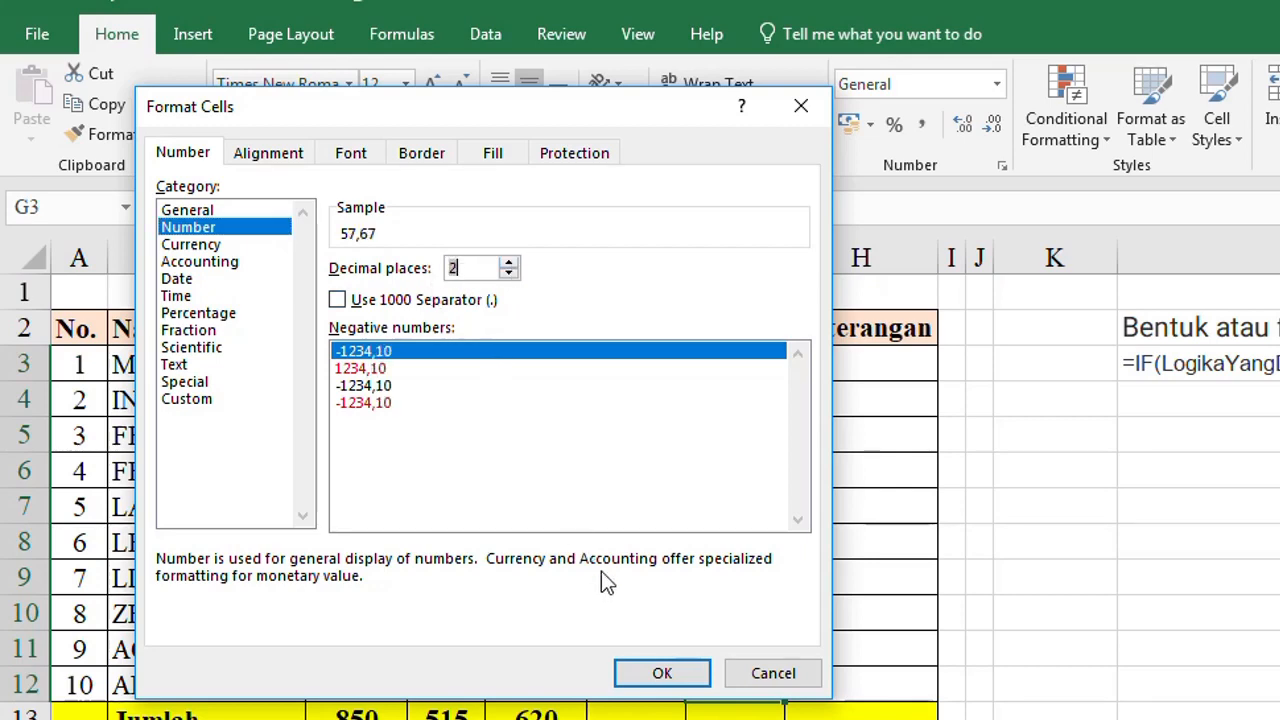
click(653, 682)
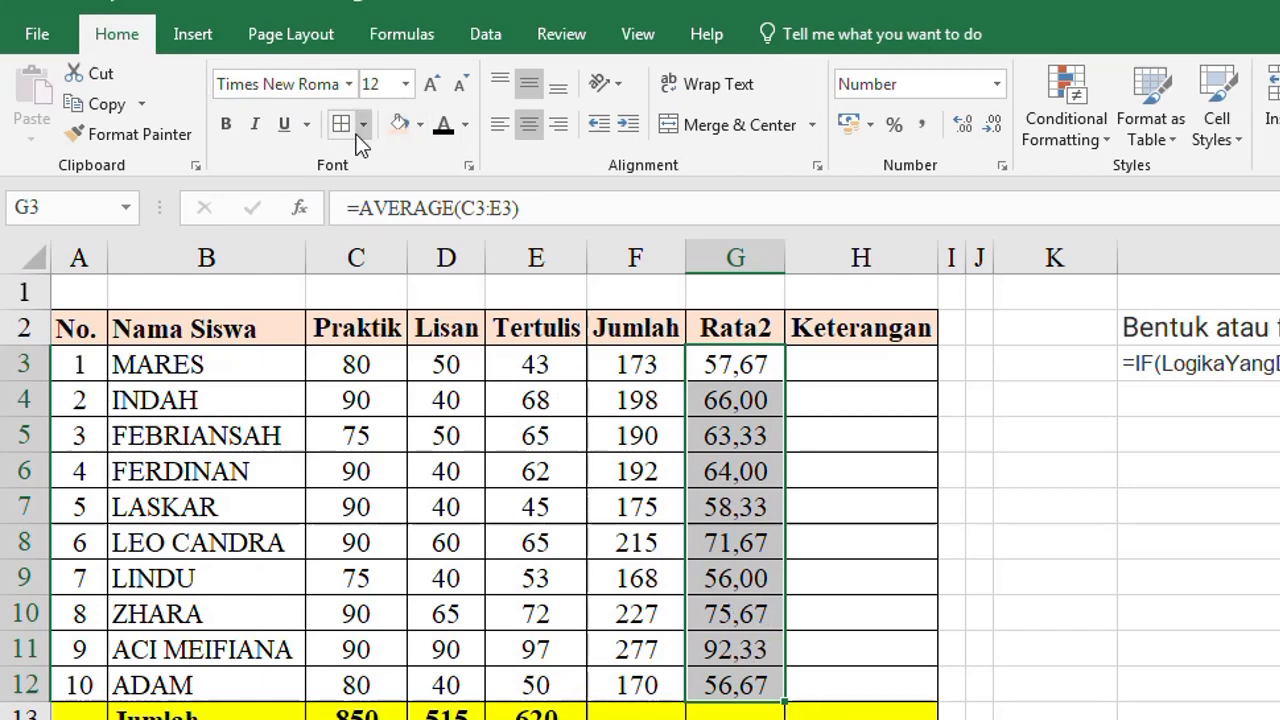
Step: Undo the number format on G3:G12 and adjust the averages' displayed decimals directly, reducing them to two places
click(246, 1)
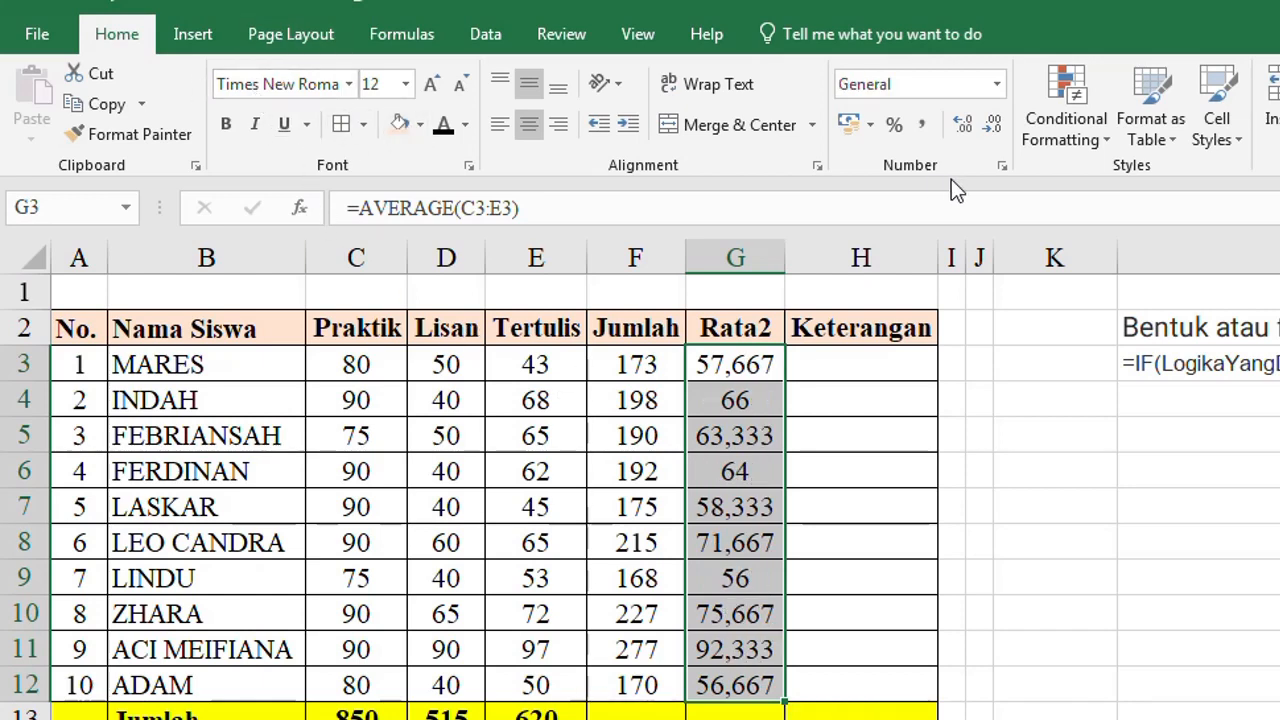
click(1000, 133)
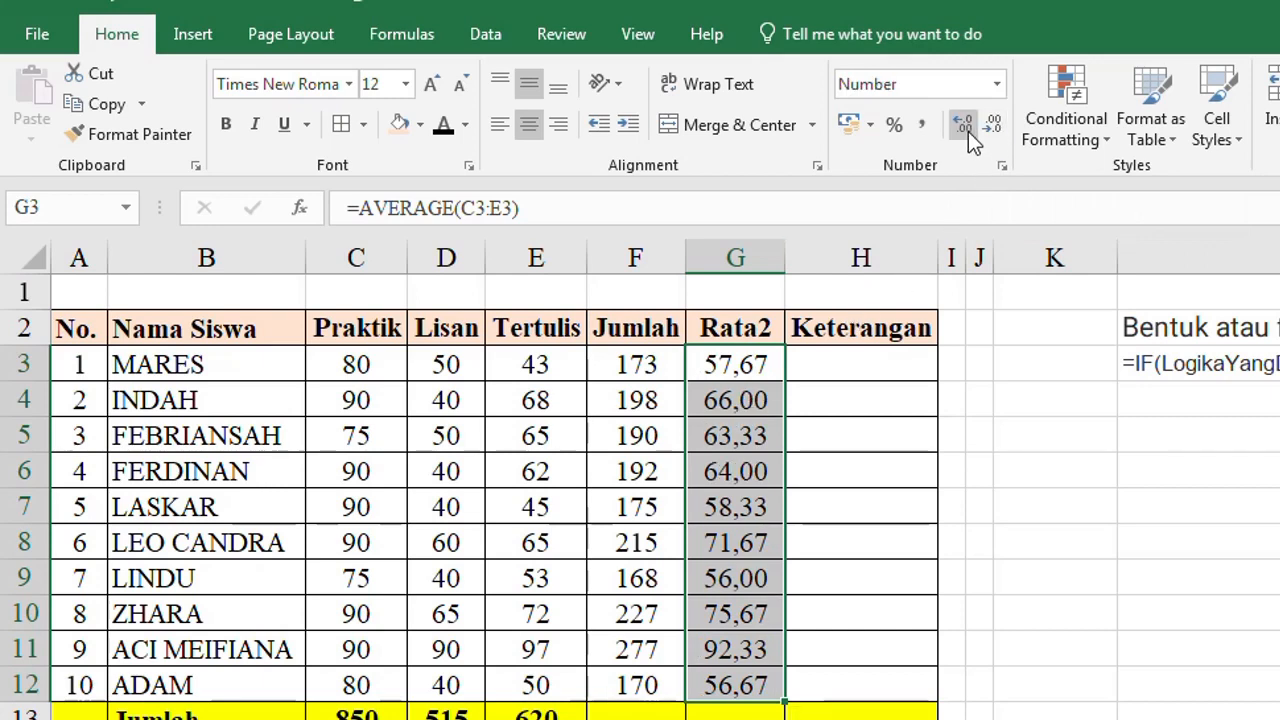
click(964, 127)
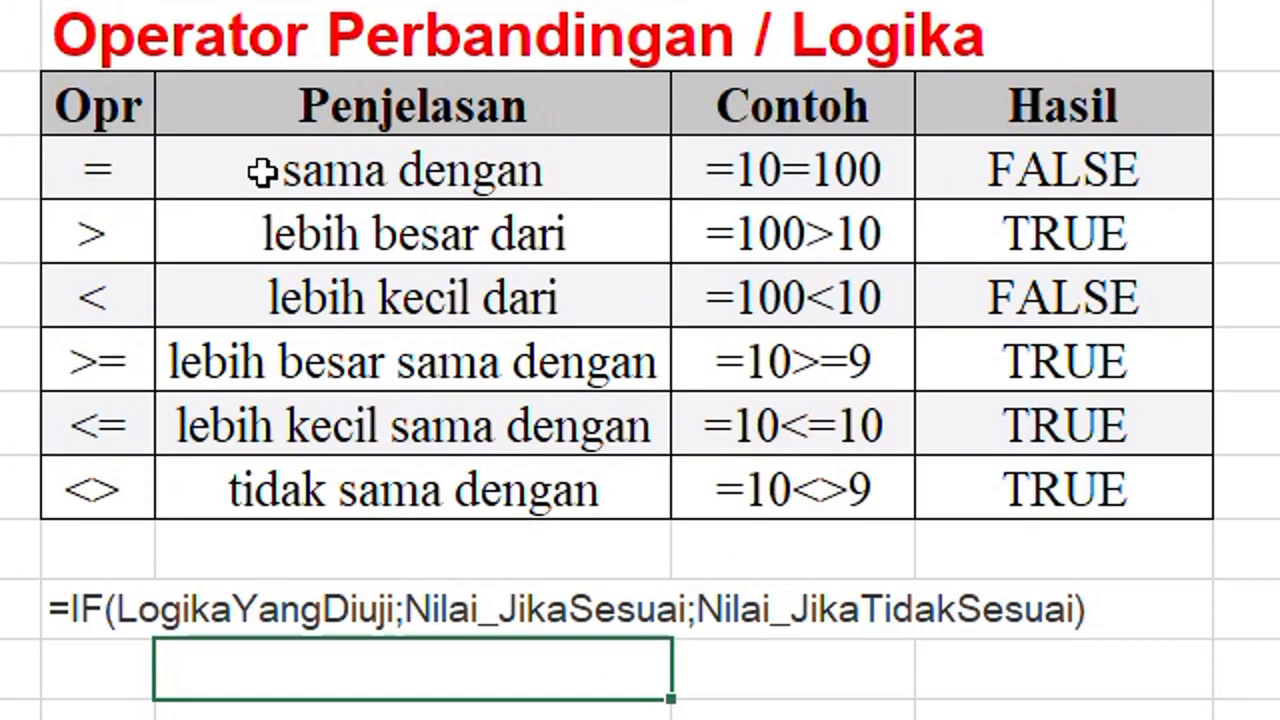
Step: Review the comparison operators' descriptions and their TRUE/FALSE results in the Operator Perbandingan / Logika table
click(228, 299)
click(272, 230)
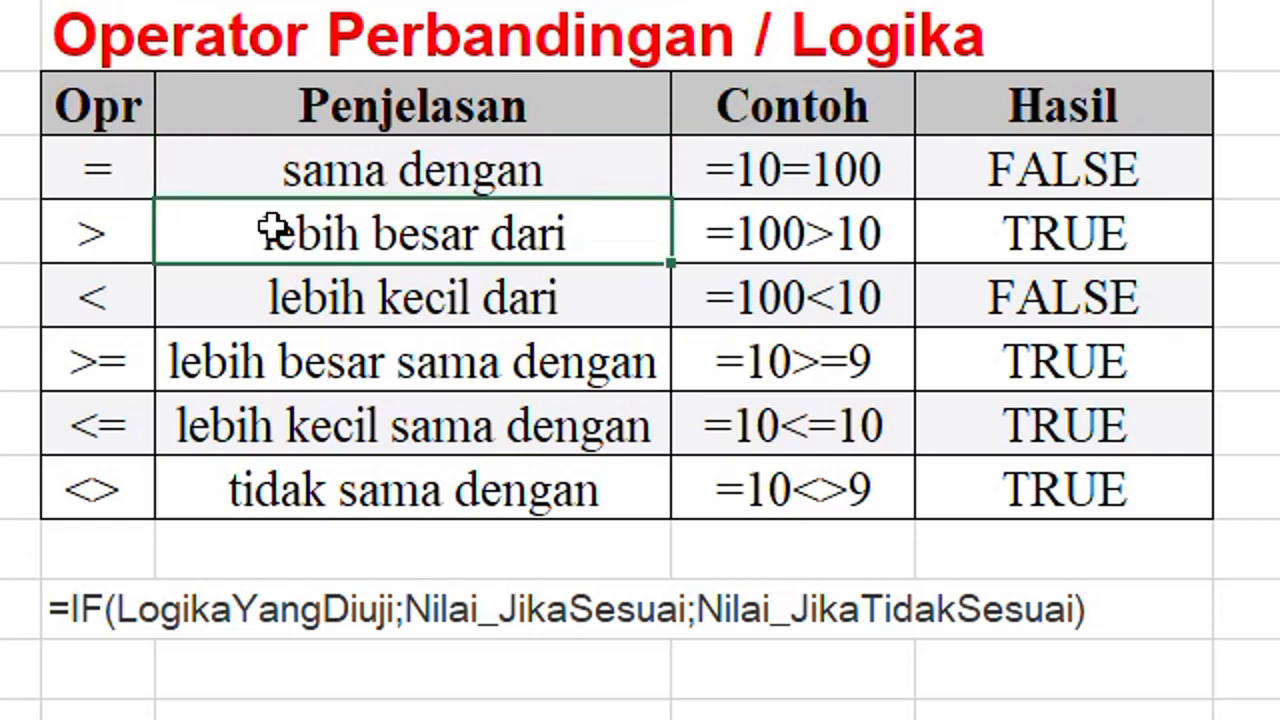
click(281, 291)
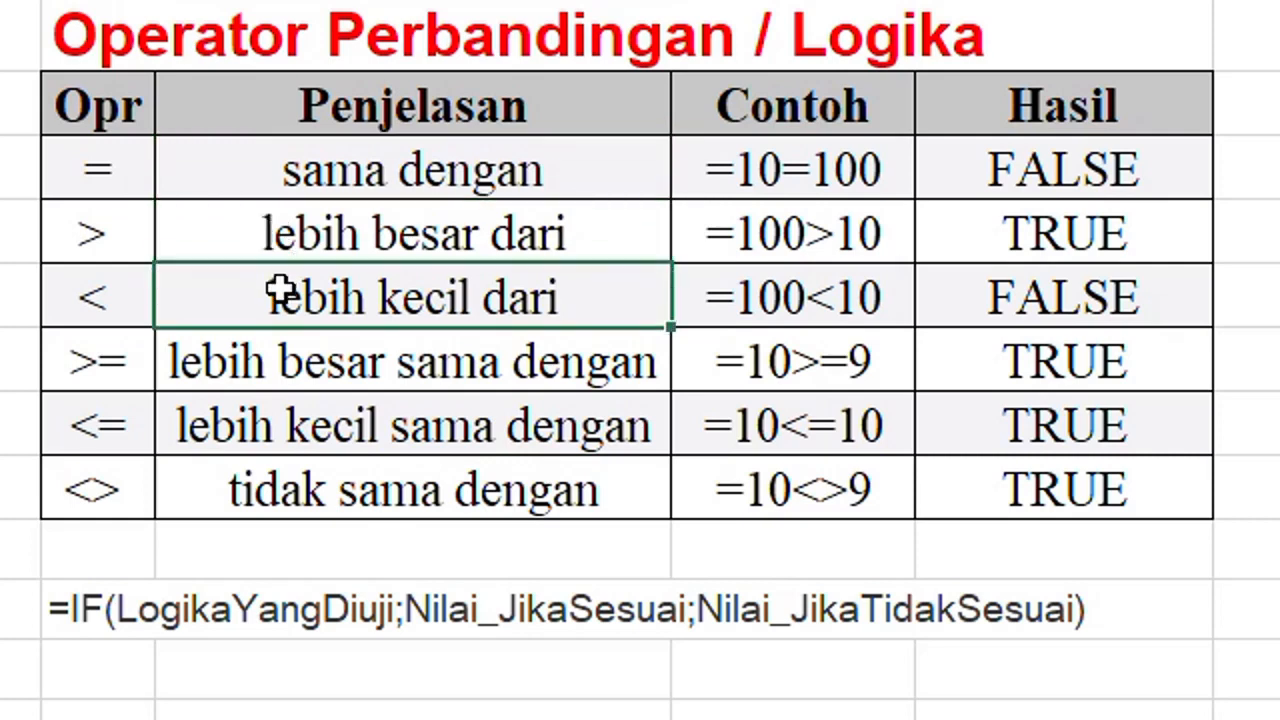
click(283, 362)
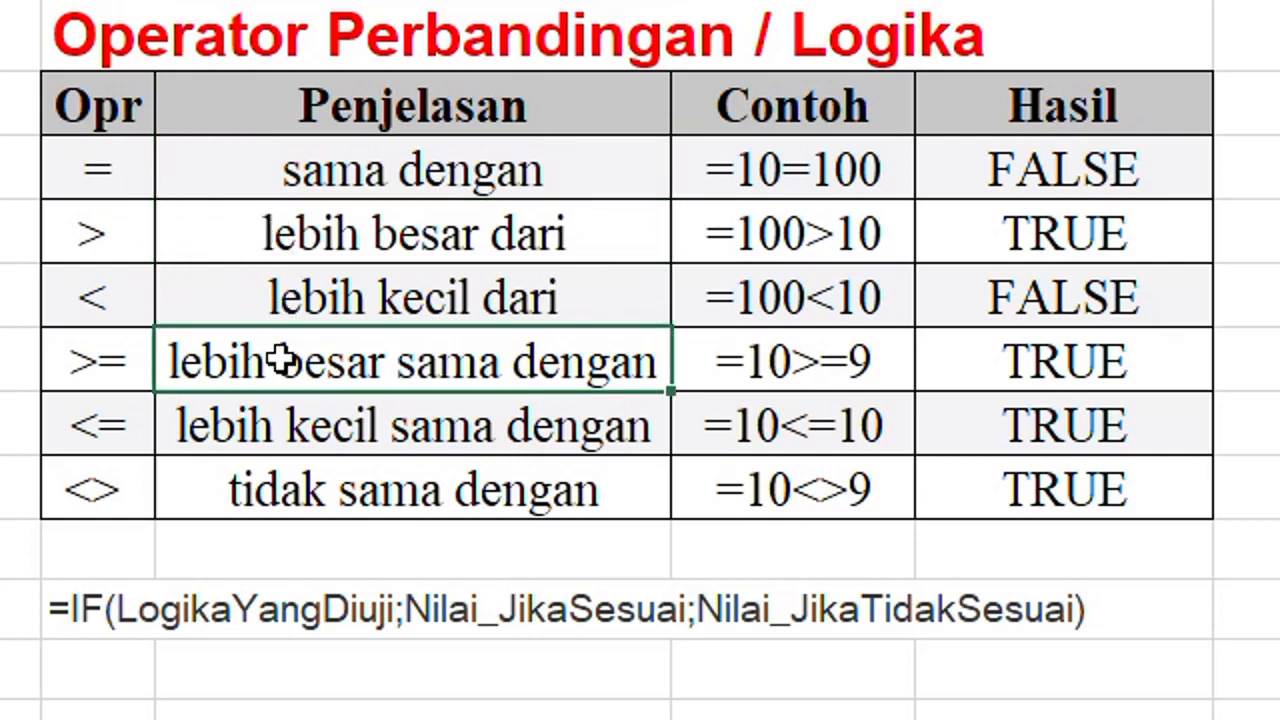
click(266, 446)
click(280, 492)
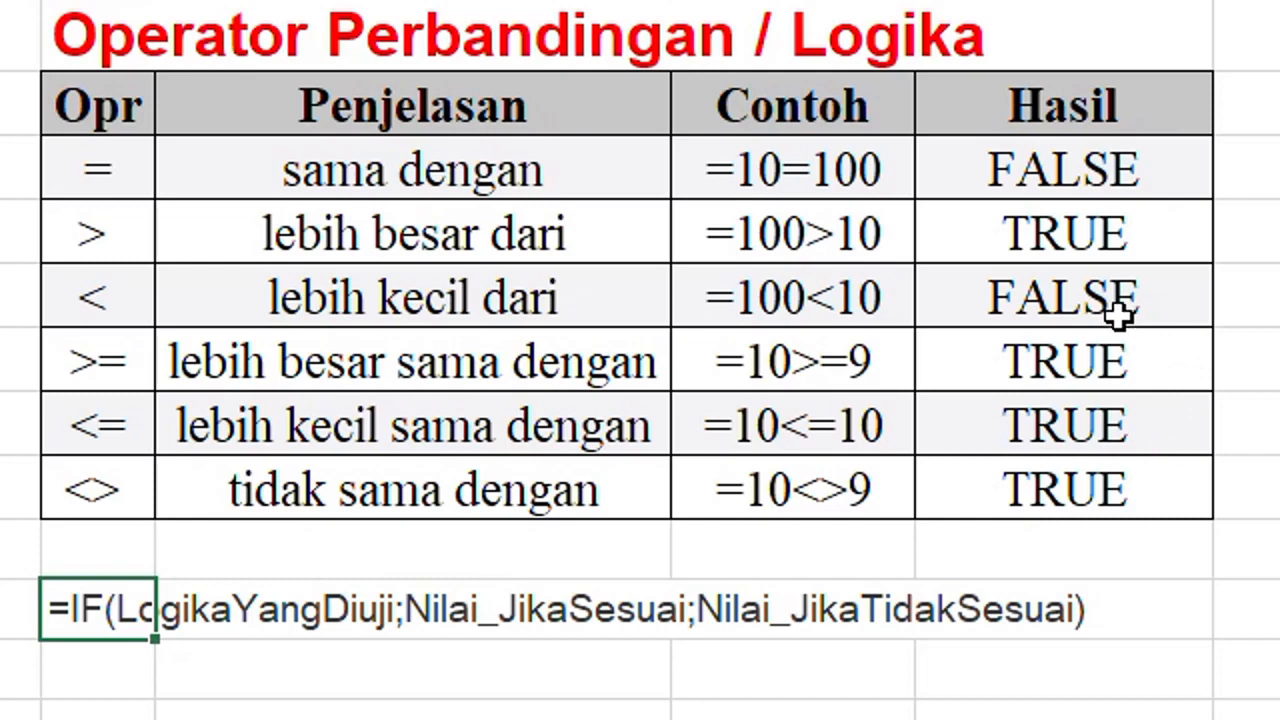
click(1088, 234)
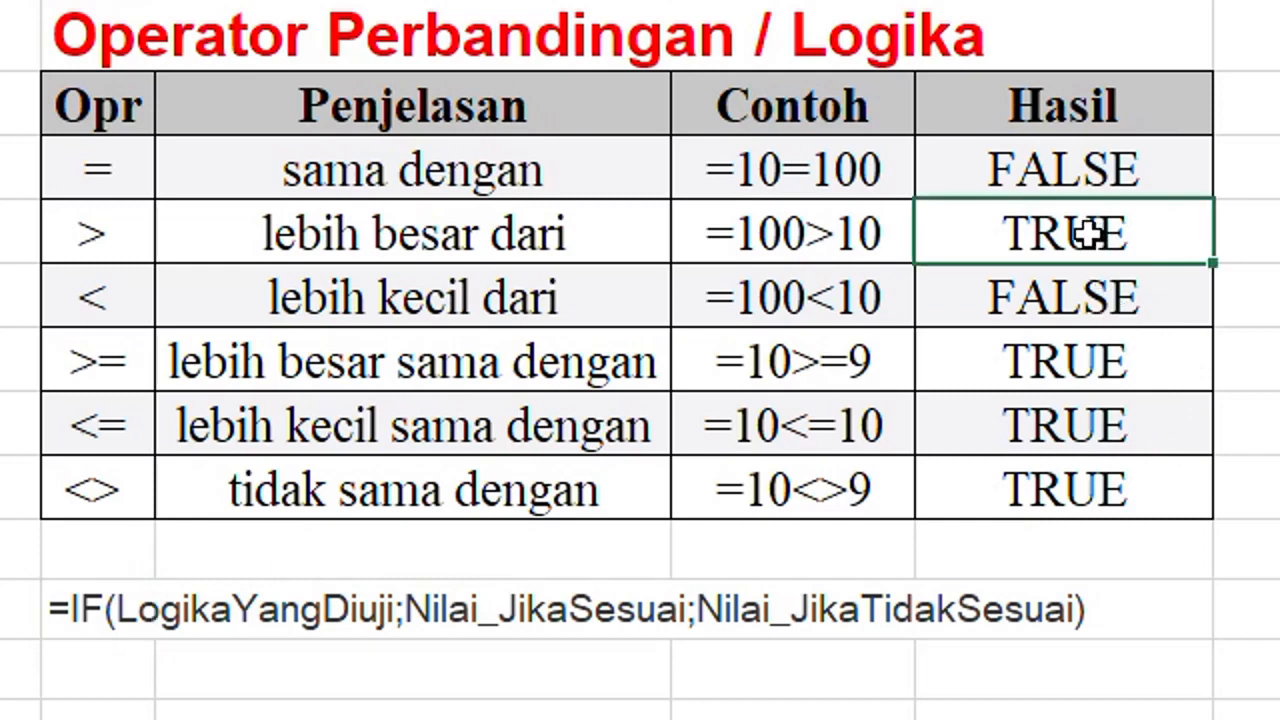
click(1080, 169)
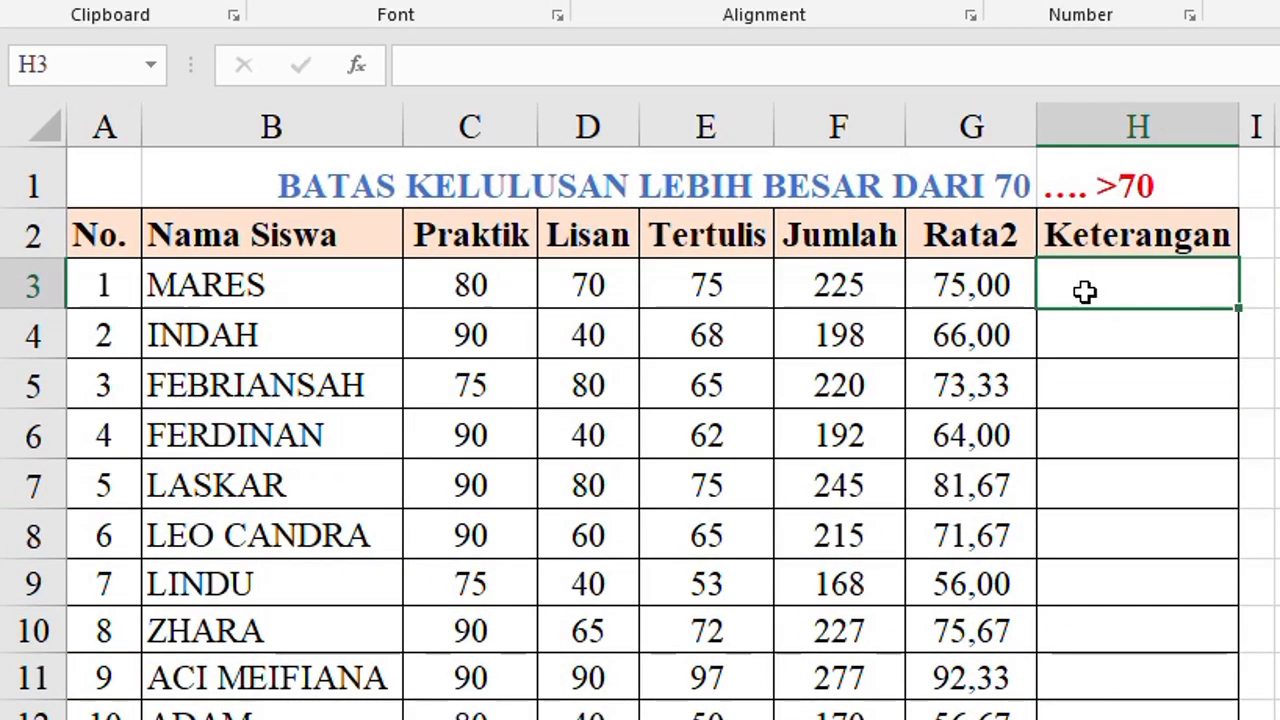
Step: Enter the comparison =G3>70 in cell H3 to test the first student's average against the passing limit
click(1087, 185)
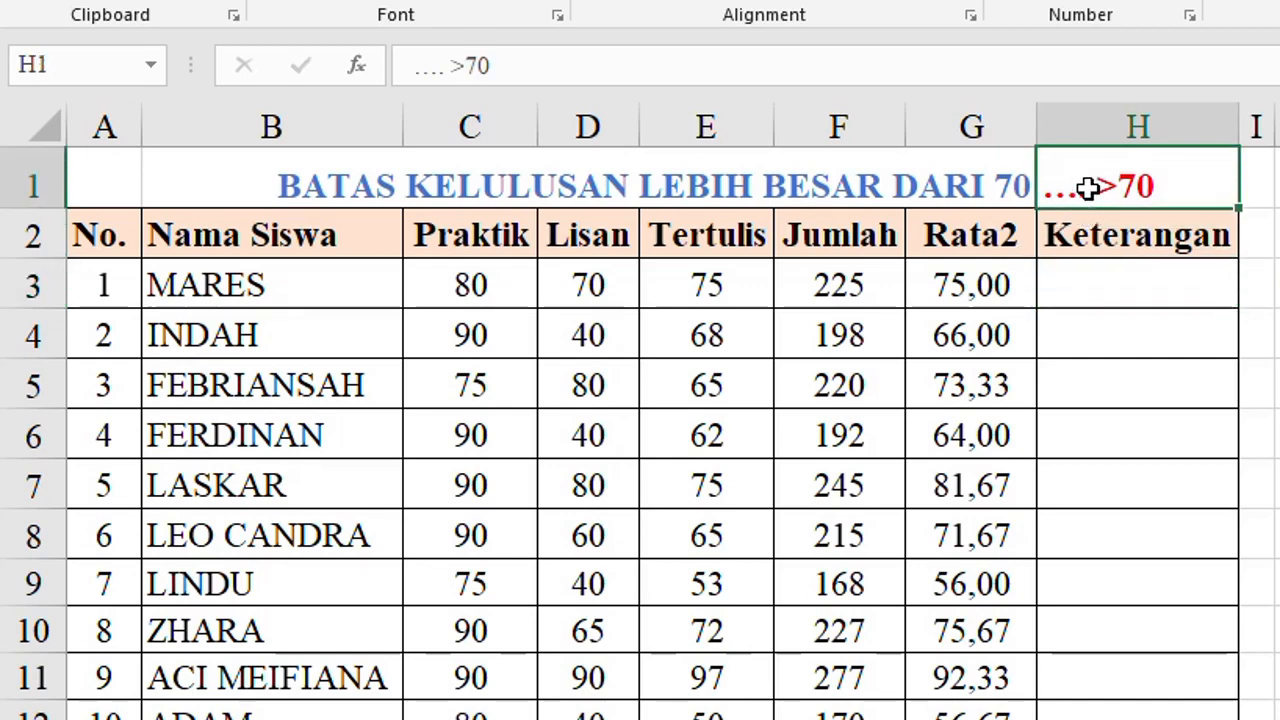
click(960, 245)
click(1098, 188)
drag(1112, 178, 1108, 186)
click(1097, 277)
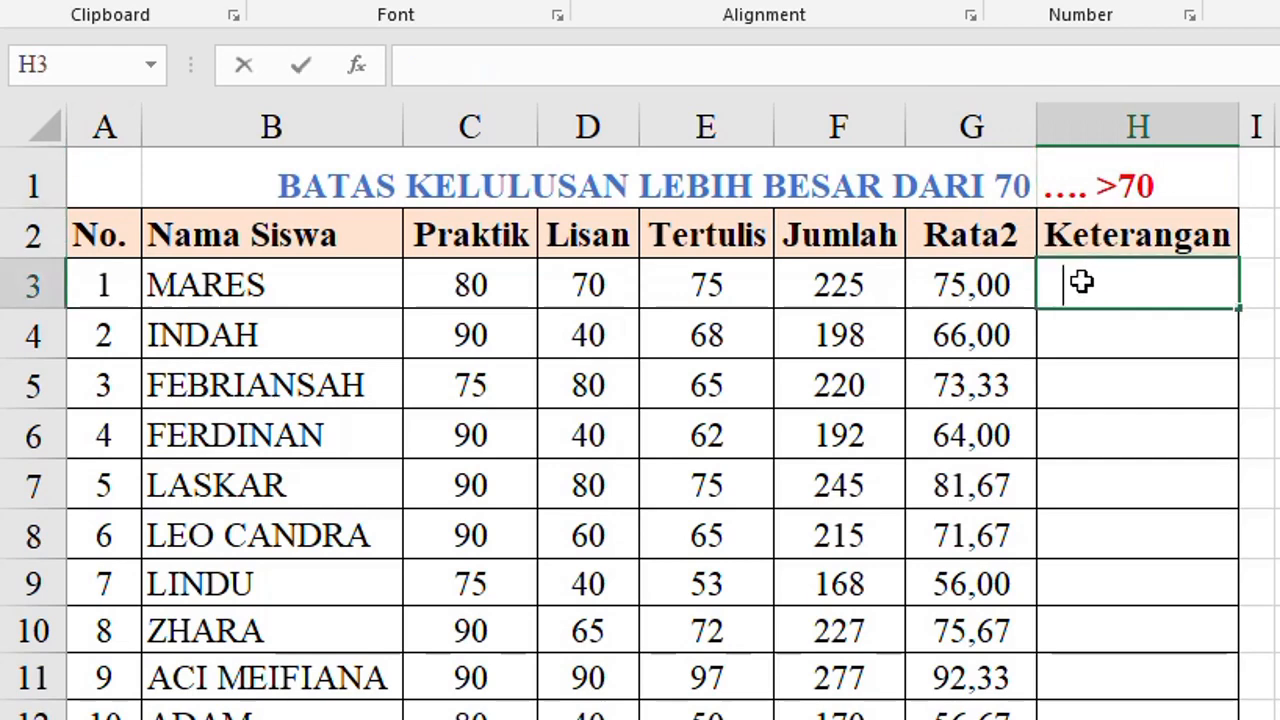
text(=)
key(Left)
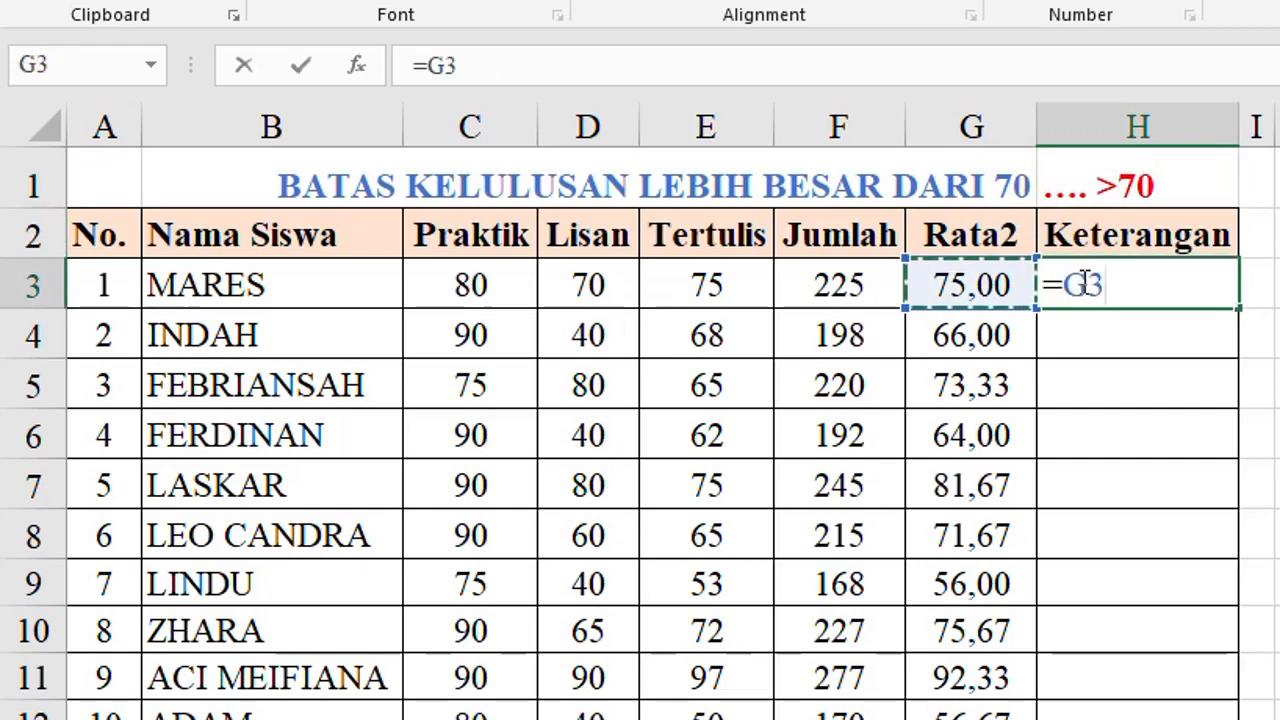
text(>)
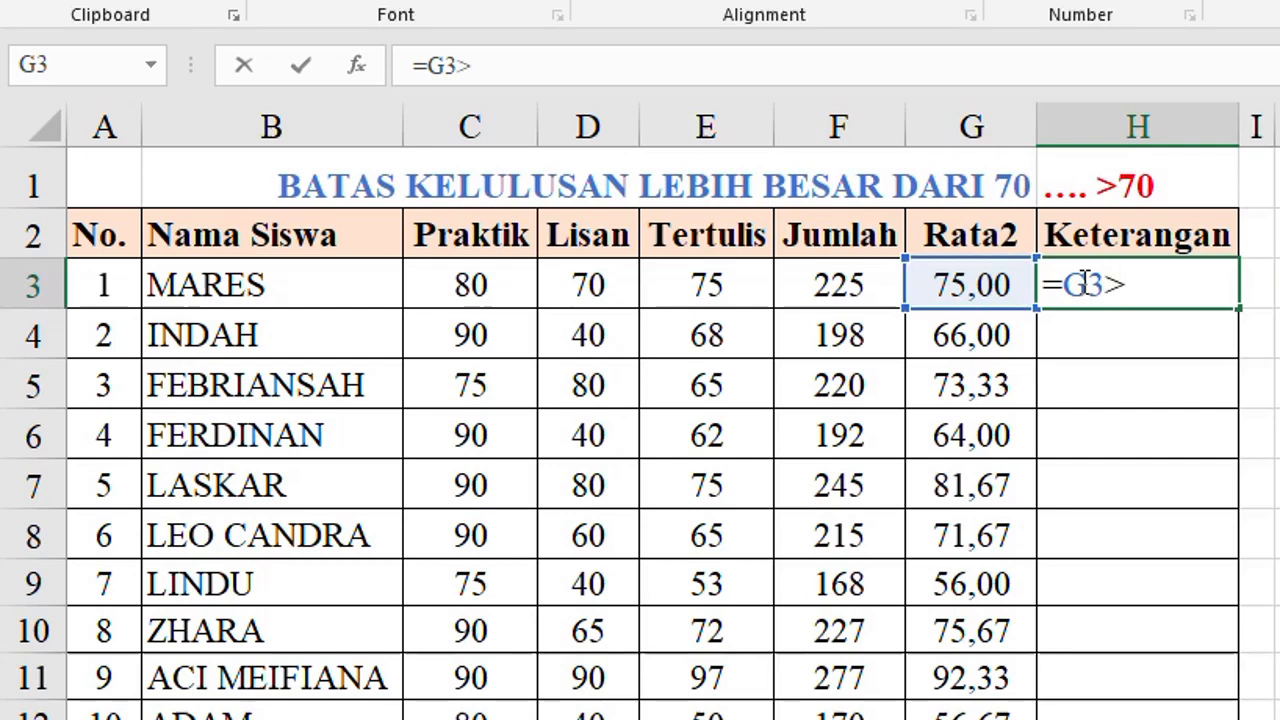
text(70)
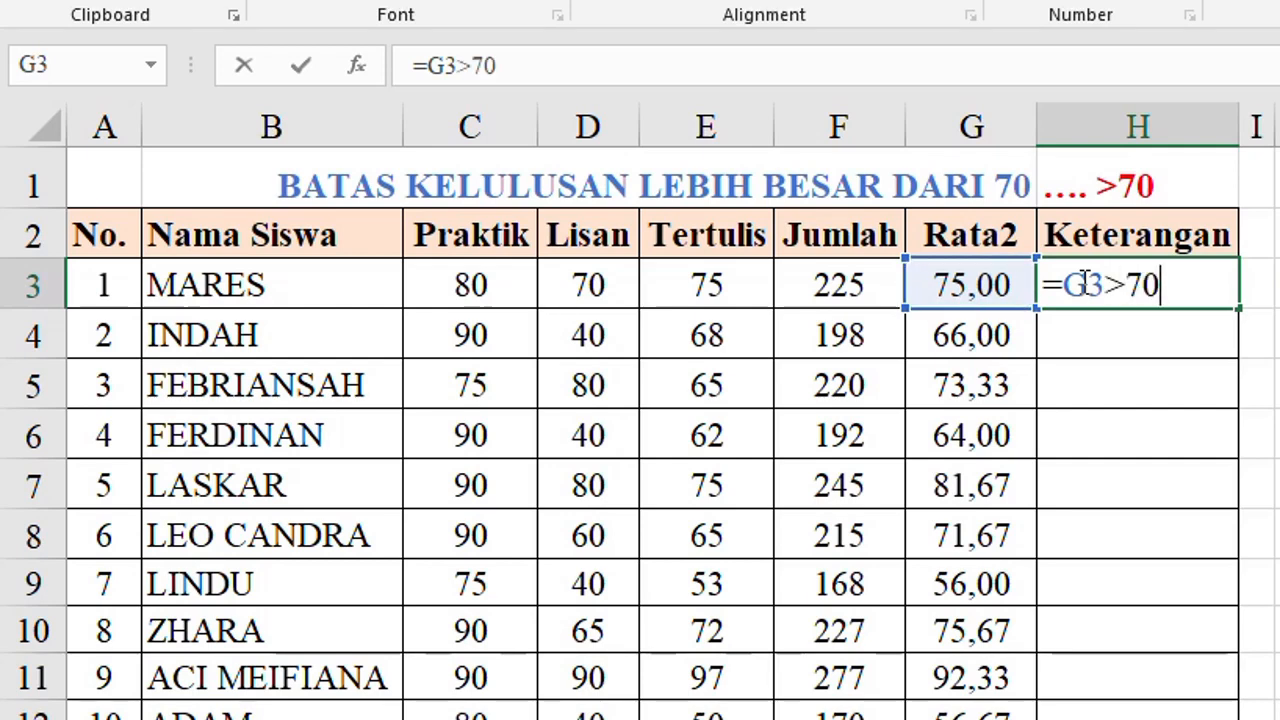
key(Return)
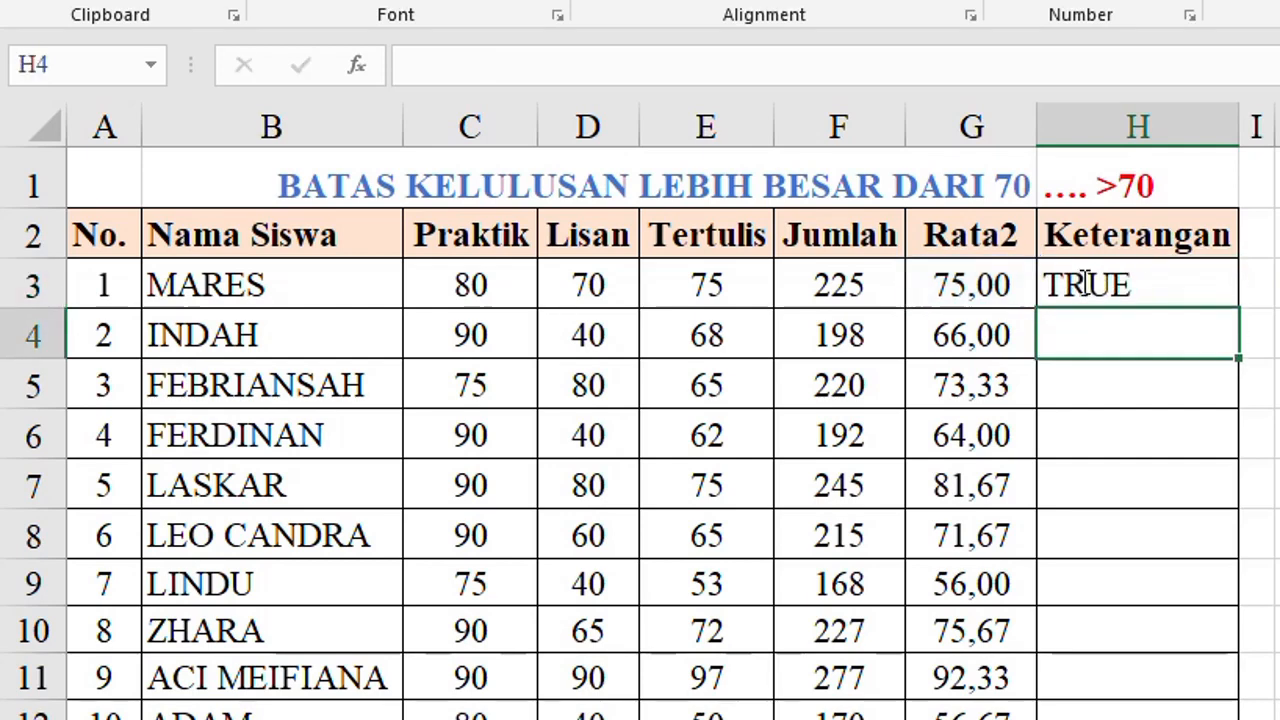
Step: Copy the comparison formula from H3 down to H4:H12 for the remaining students
click(1083, 285)
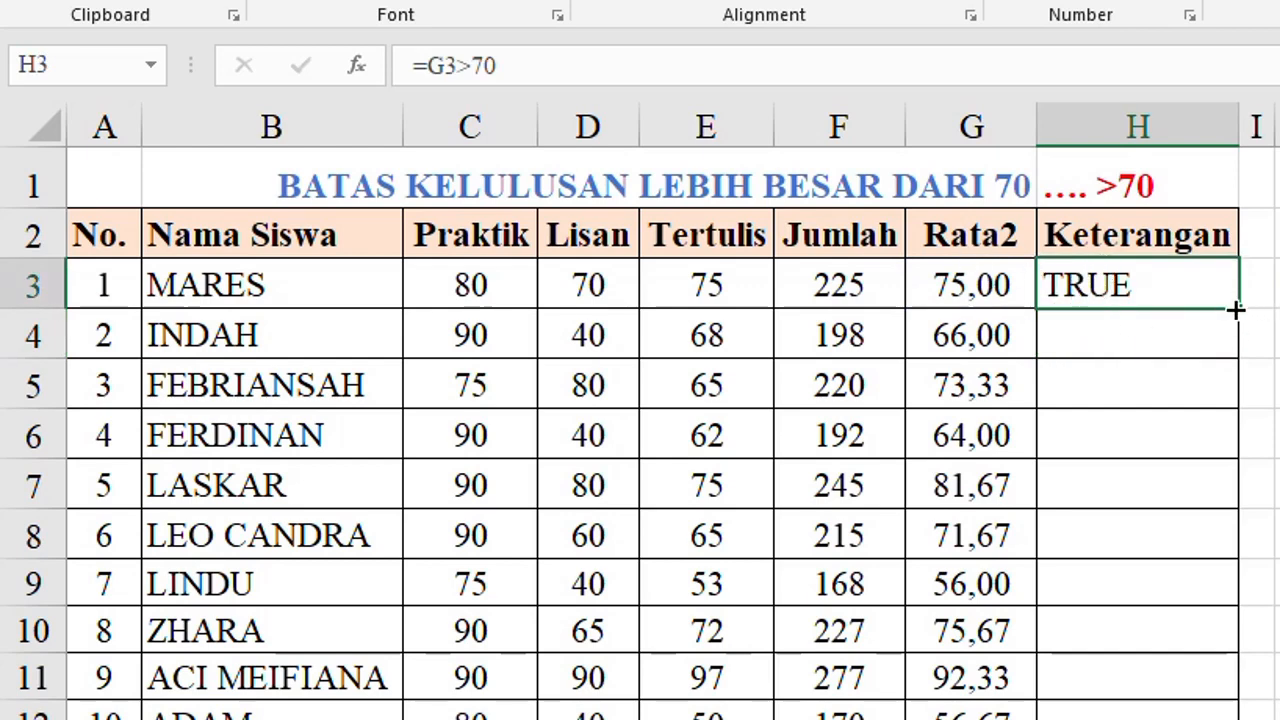
drag(1236, 310, 1240, 715)
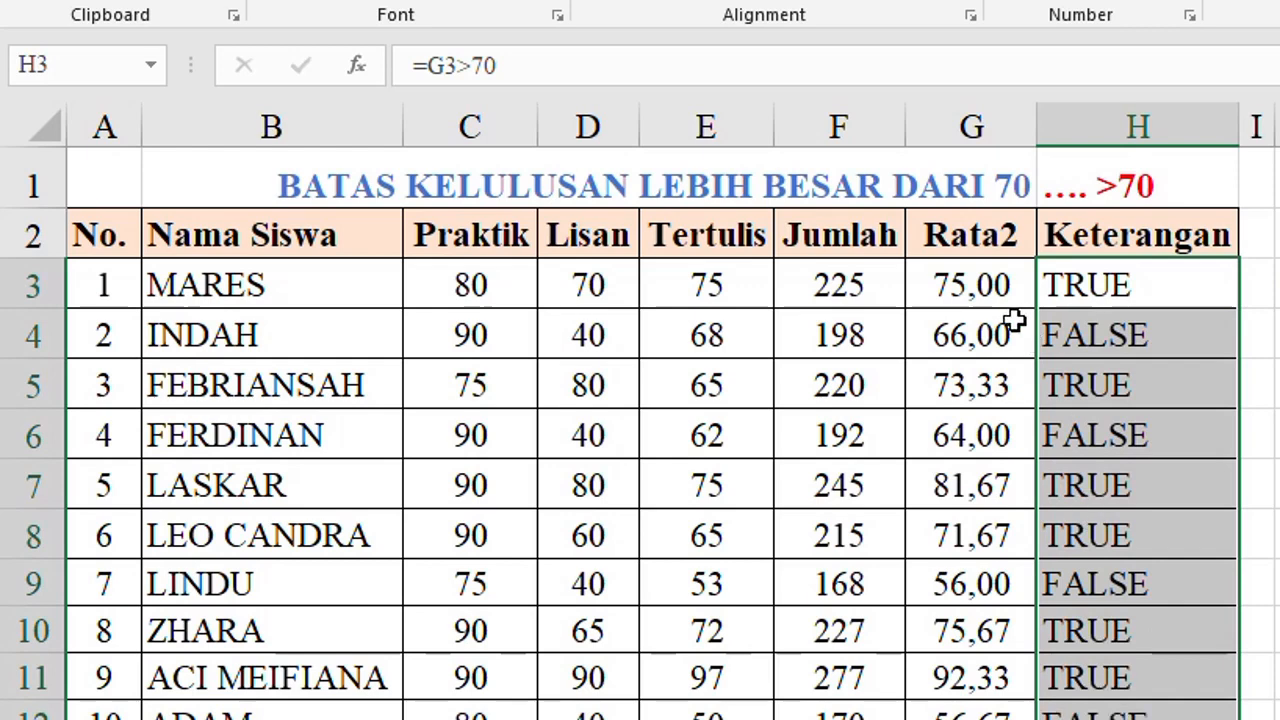
click(994, 334)
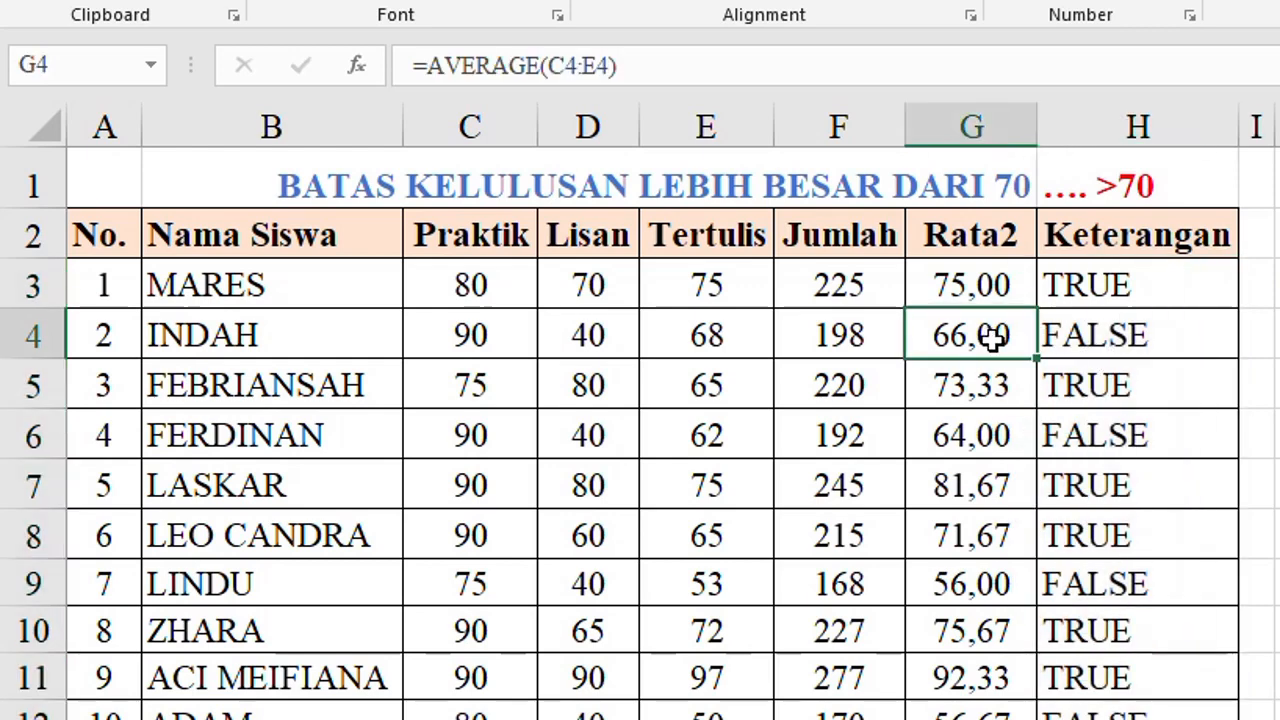
Step: Clear the comparison formulas from the Keterangan cells H3:H12
click(1100, 286)
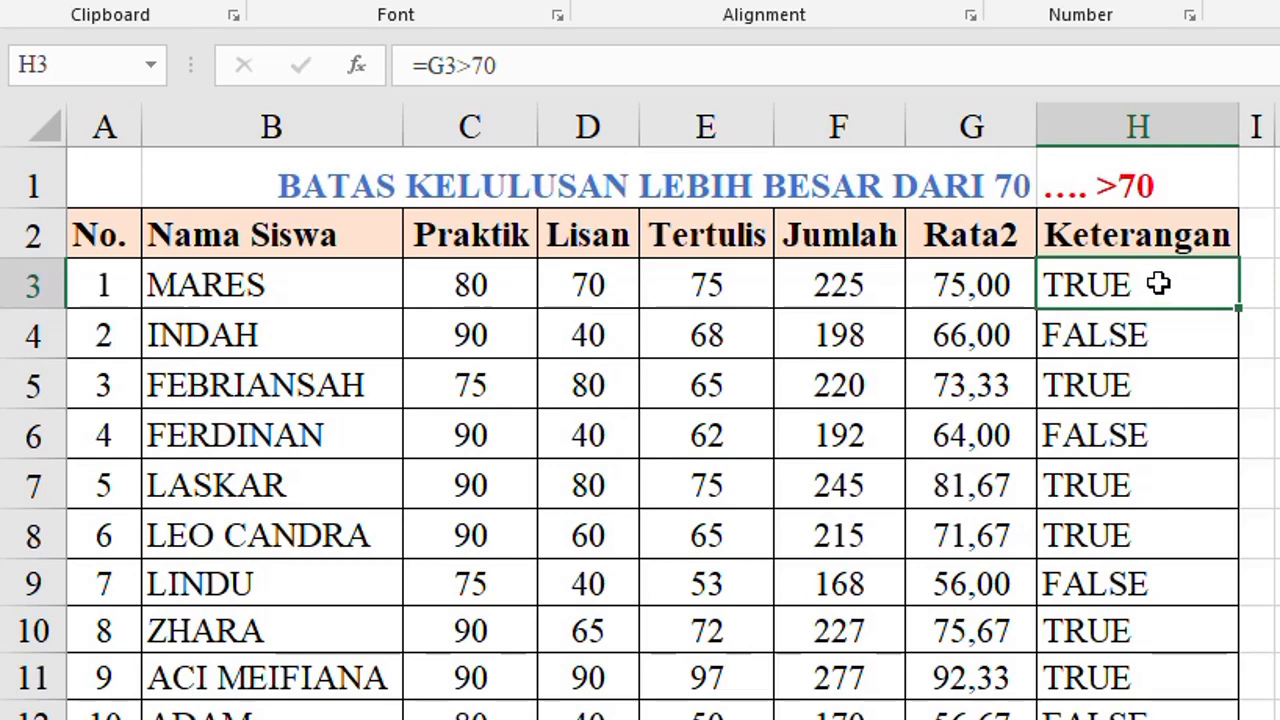
drag(1158, 284, 1168, 621)
key(shift+Down)
key(shift+Down)
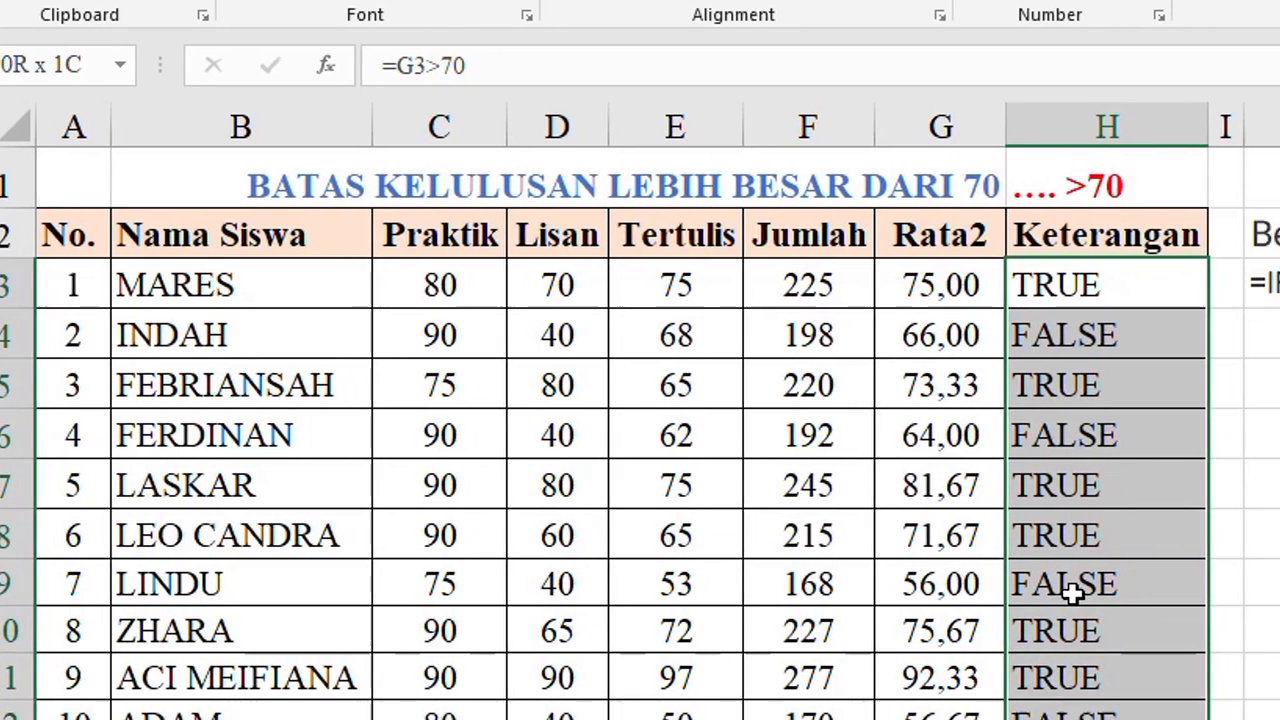
key(Delete)
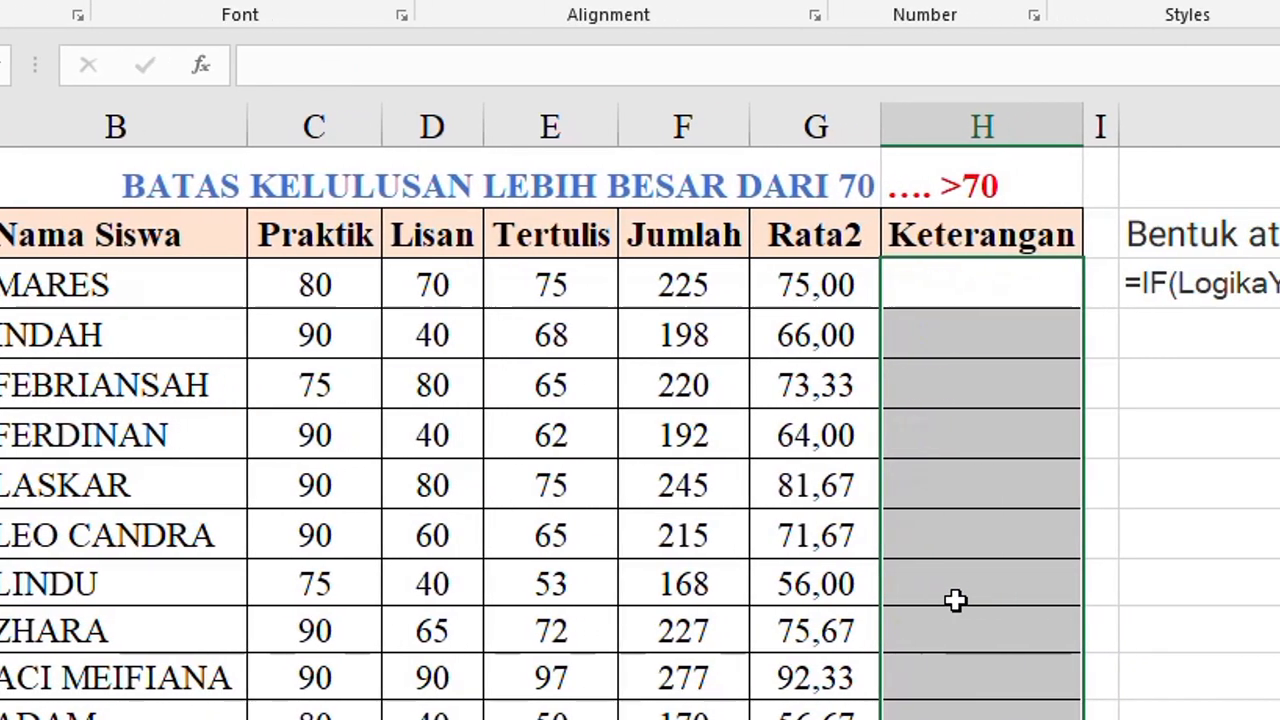
Step: Enter =IF(G3>70;"Lulus";"Tidak Lulus") in cell H3 to grade the first student as passed or failed
click(991, 287)
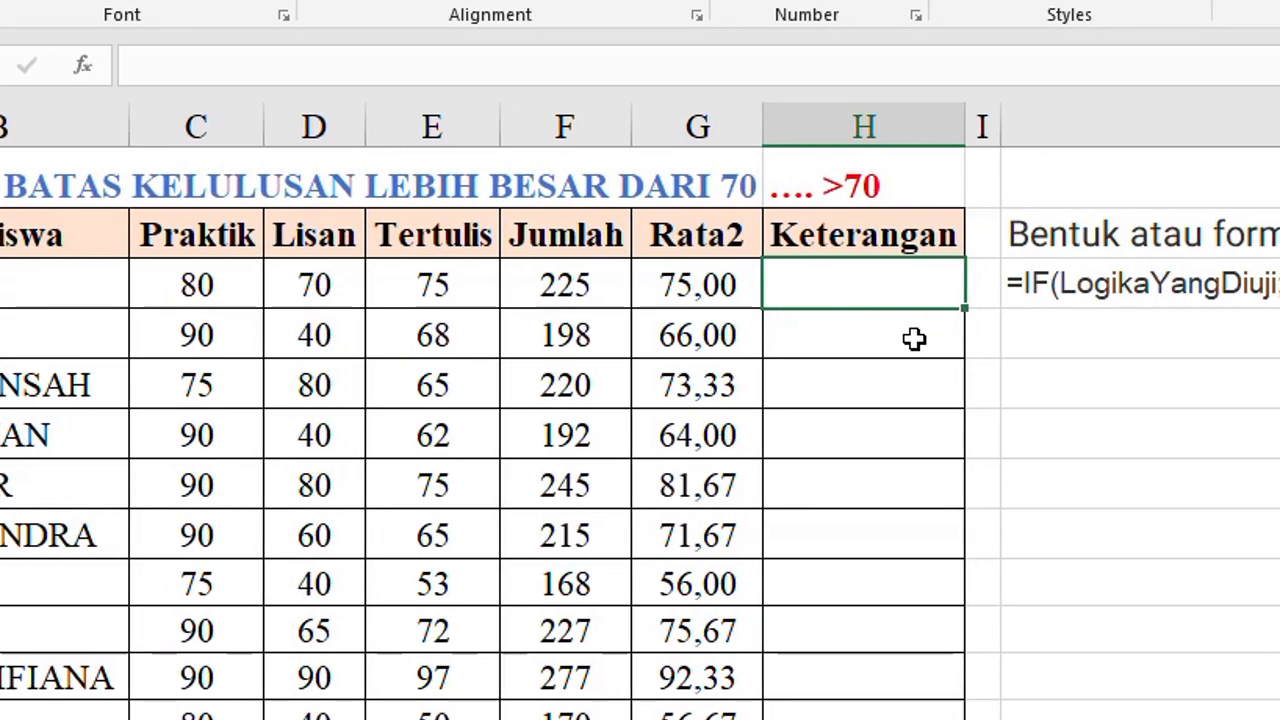
text(=)
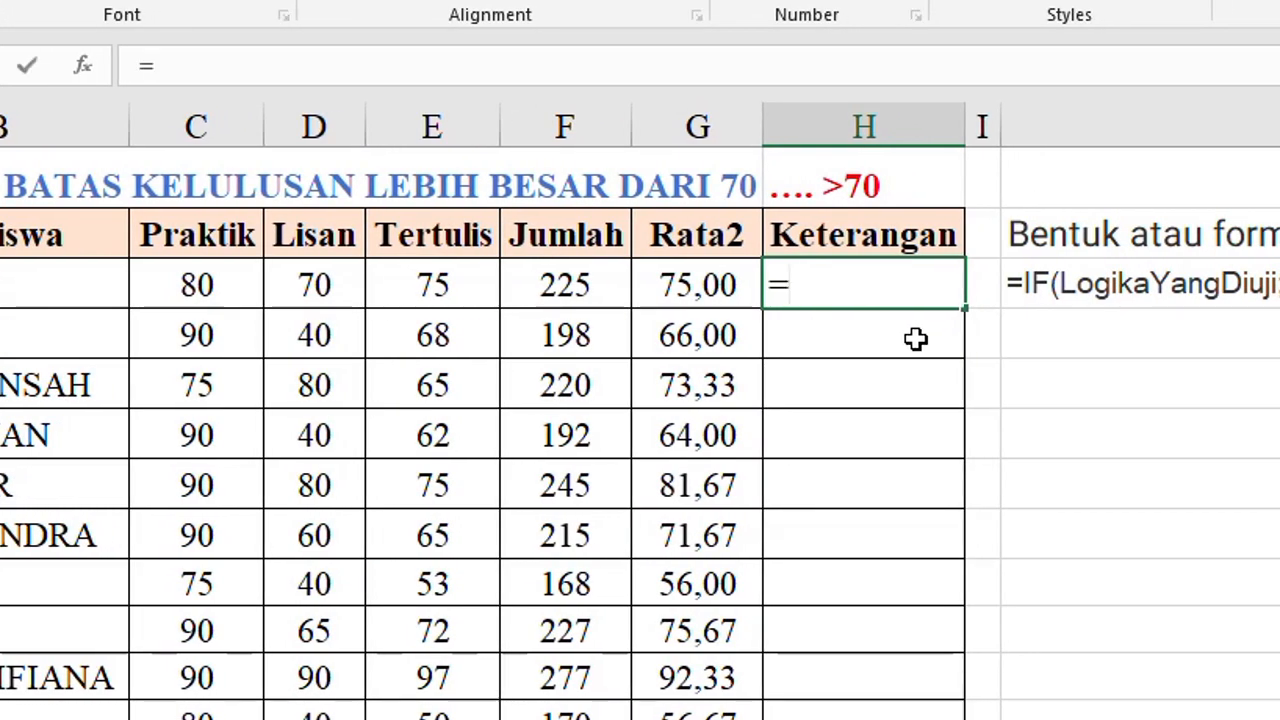
text(if)
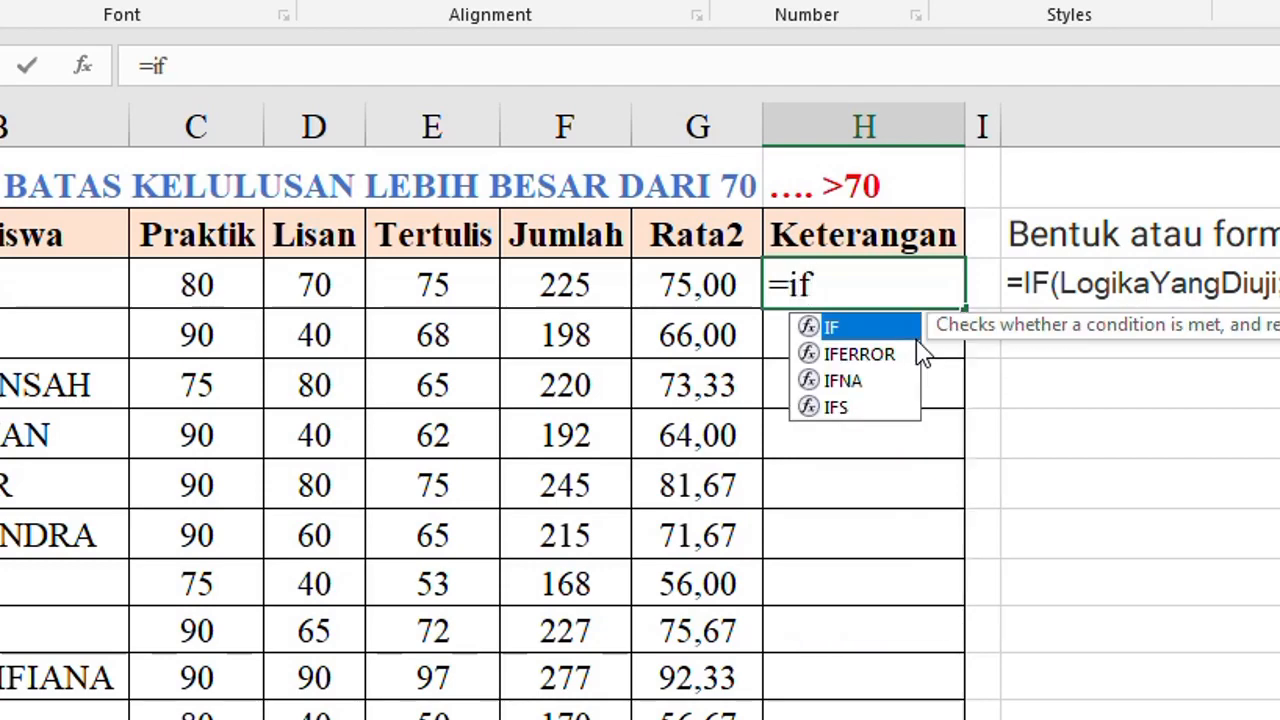
text(()
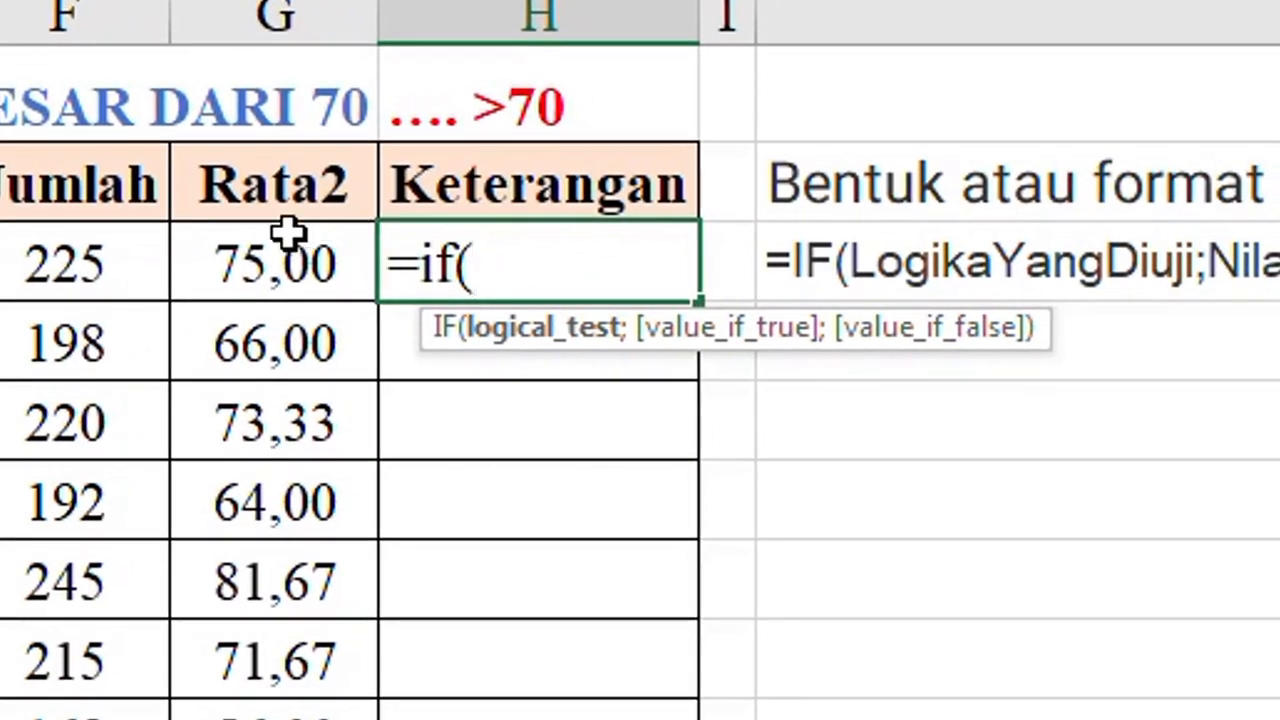
click(287, 235)
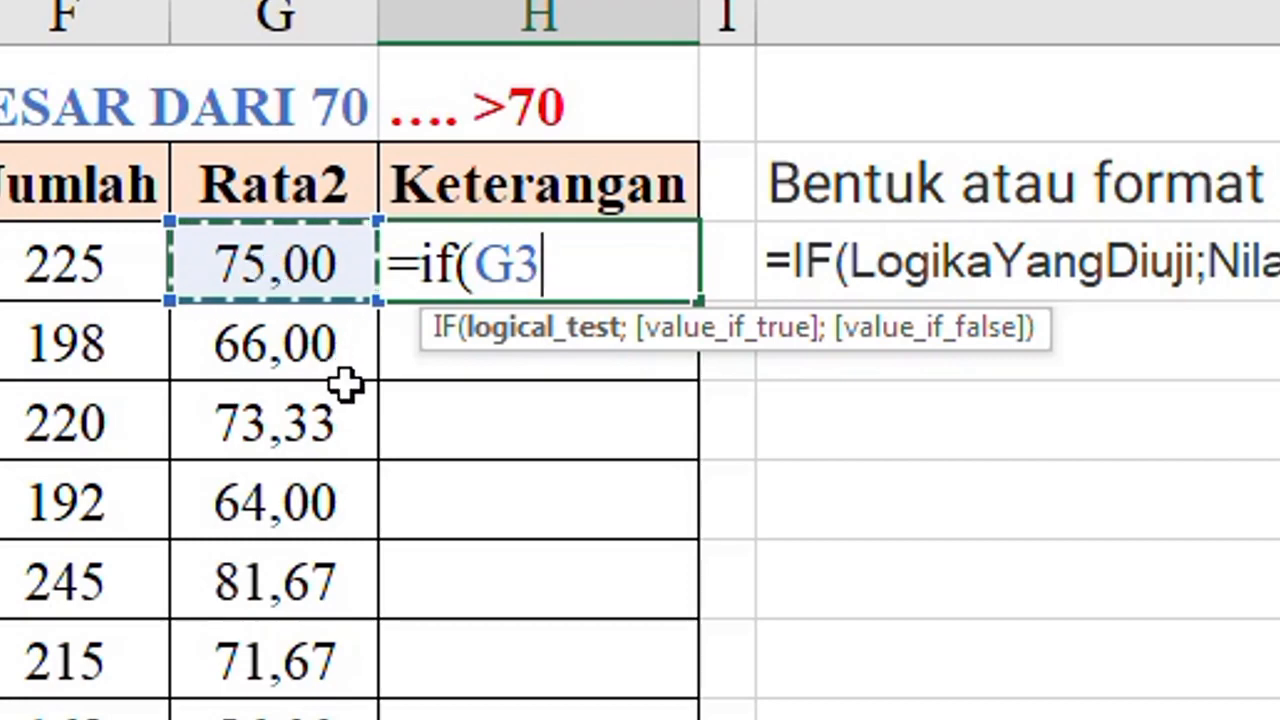
text(>70)
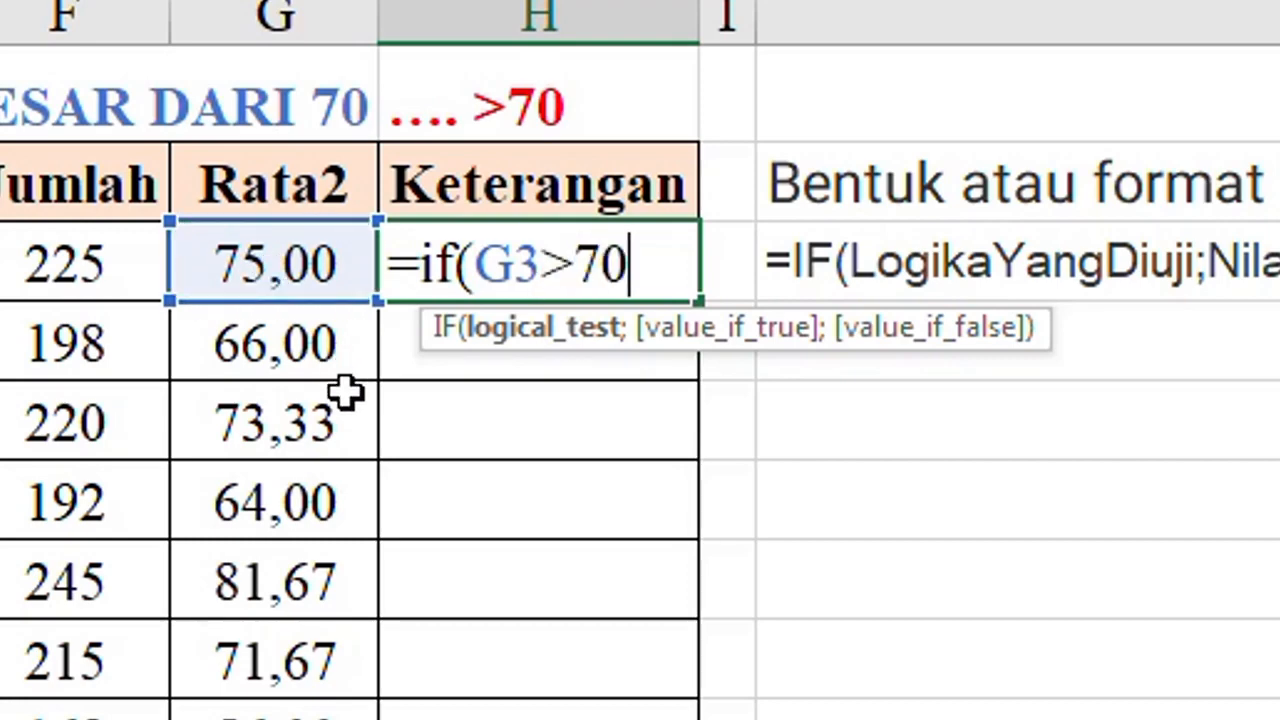
text(;)
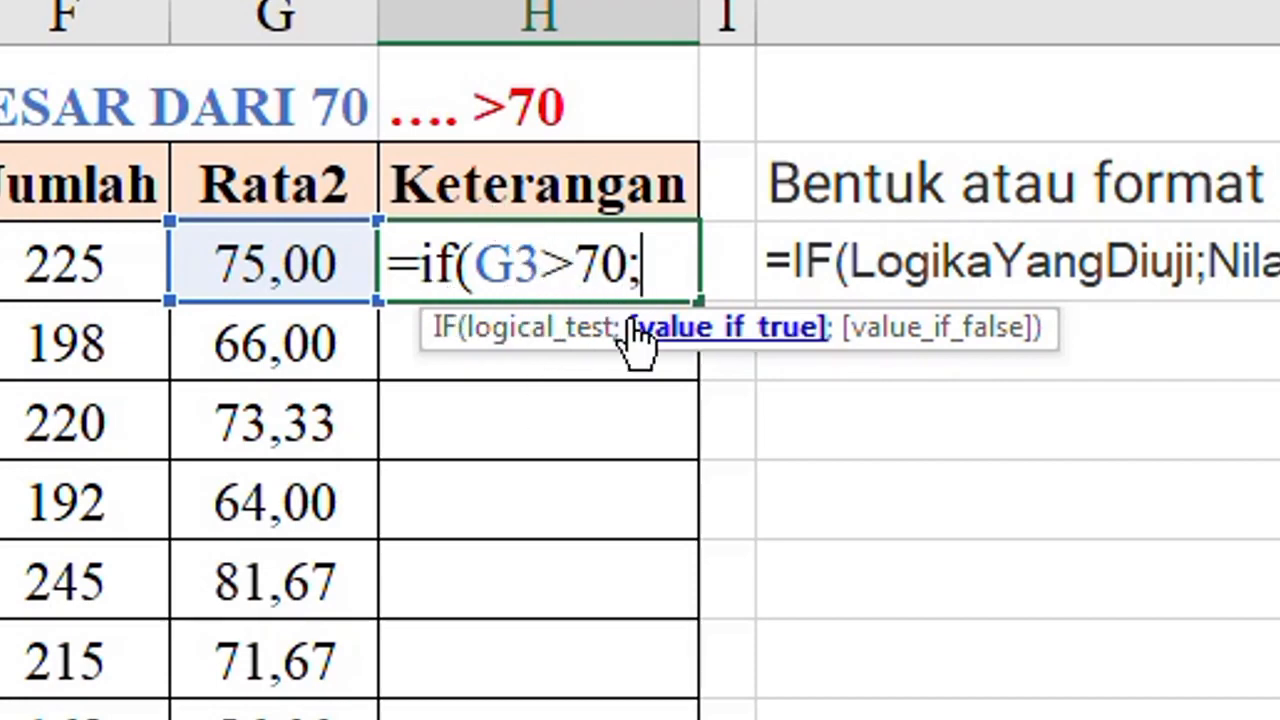
text("Lulus)
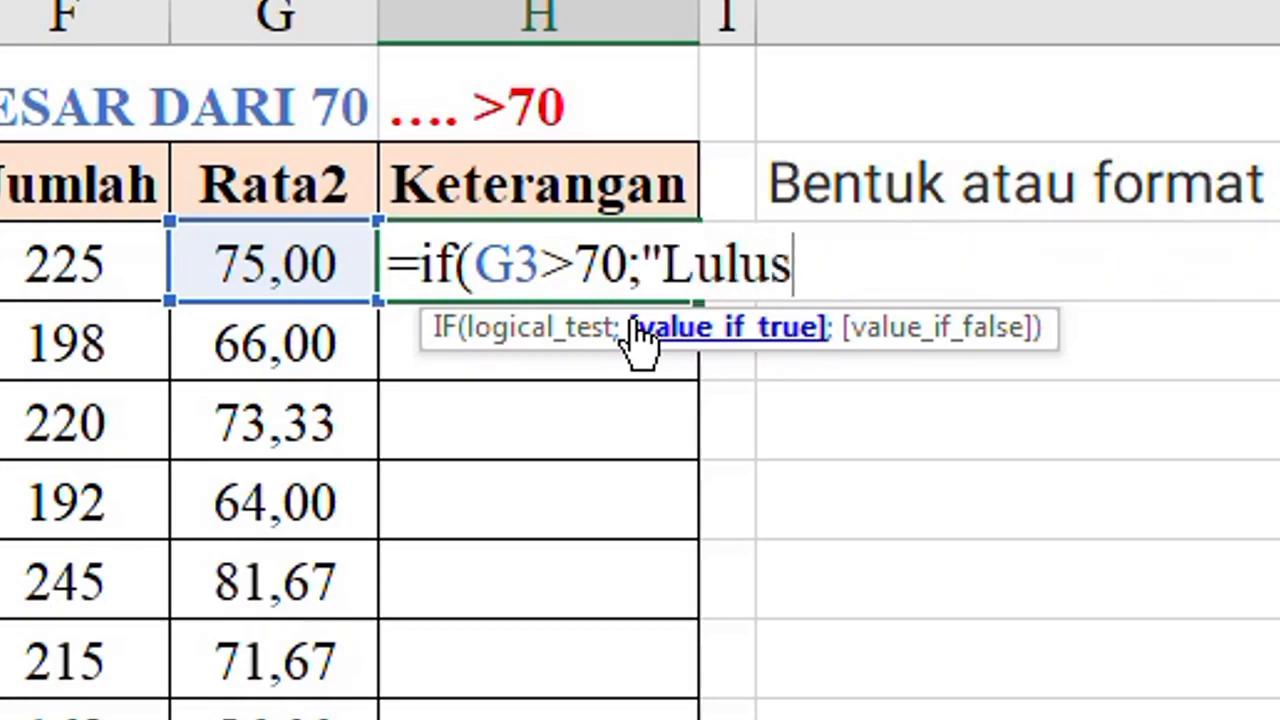
text(")
text(;)
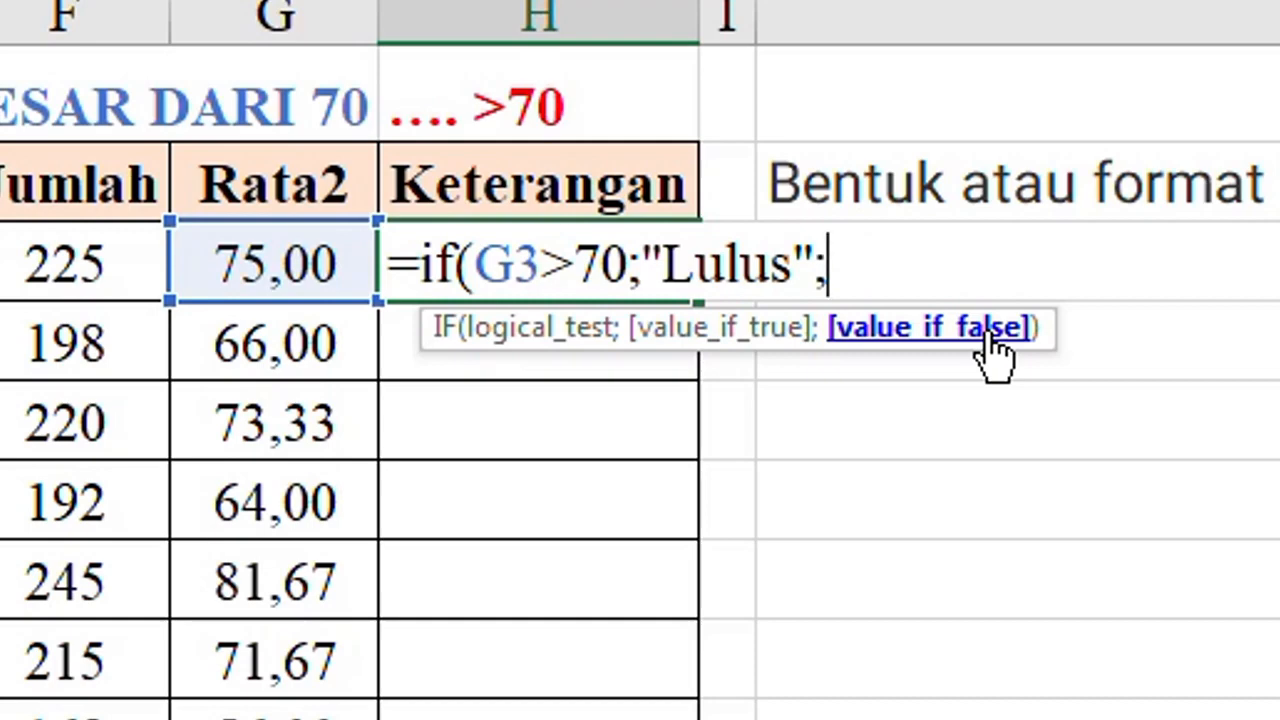
text("Tidak)
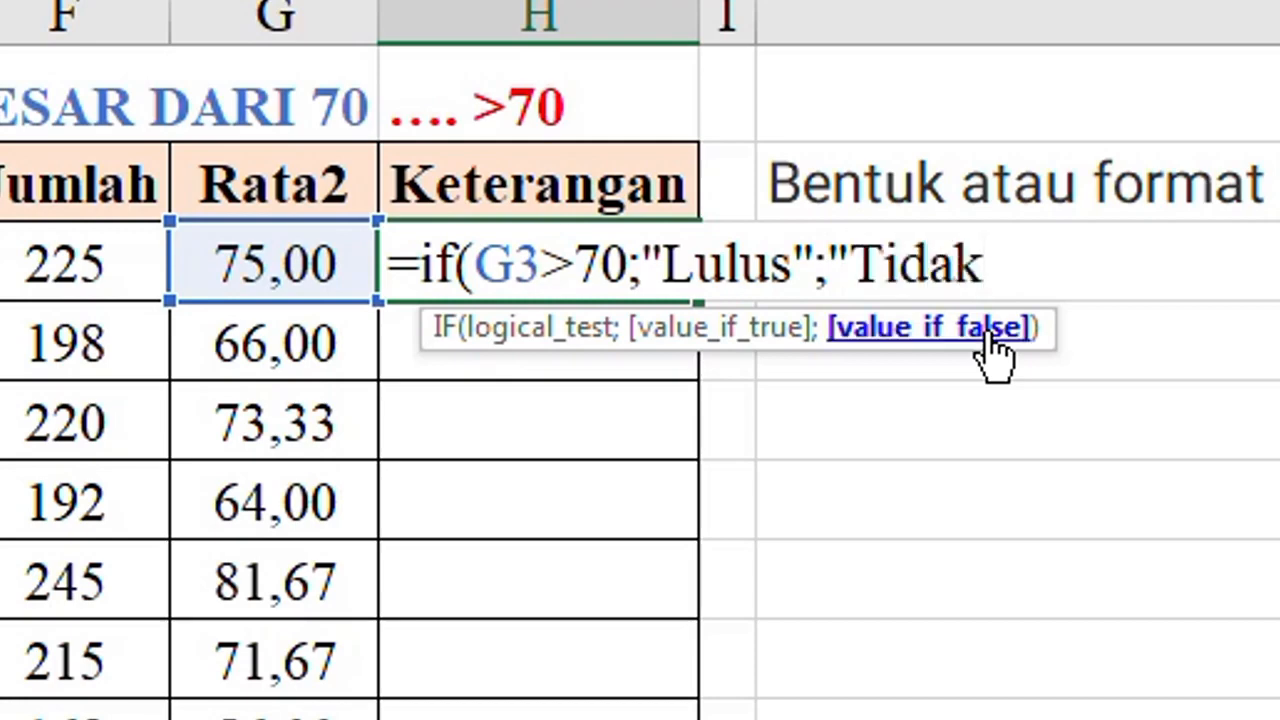
text( Lulus)
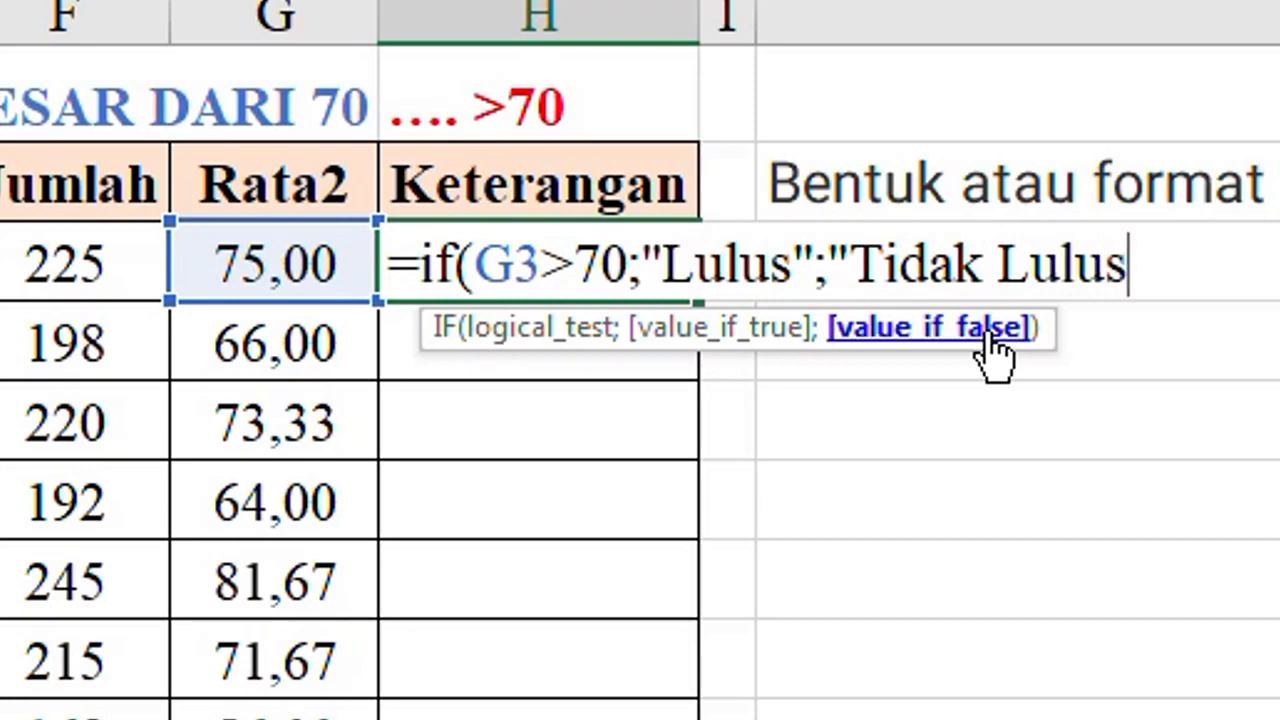
text("))
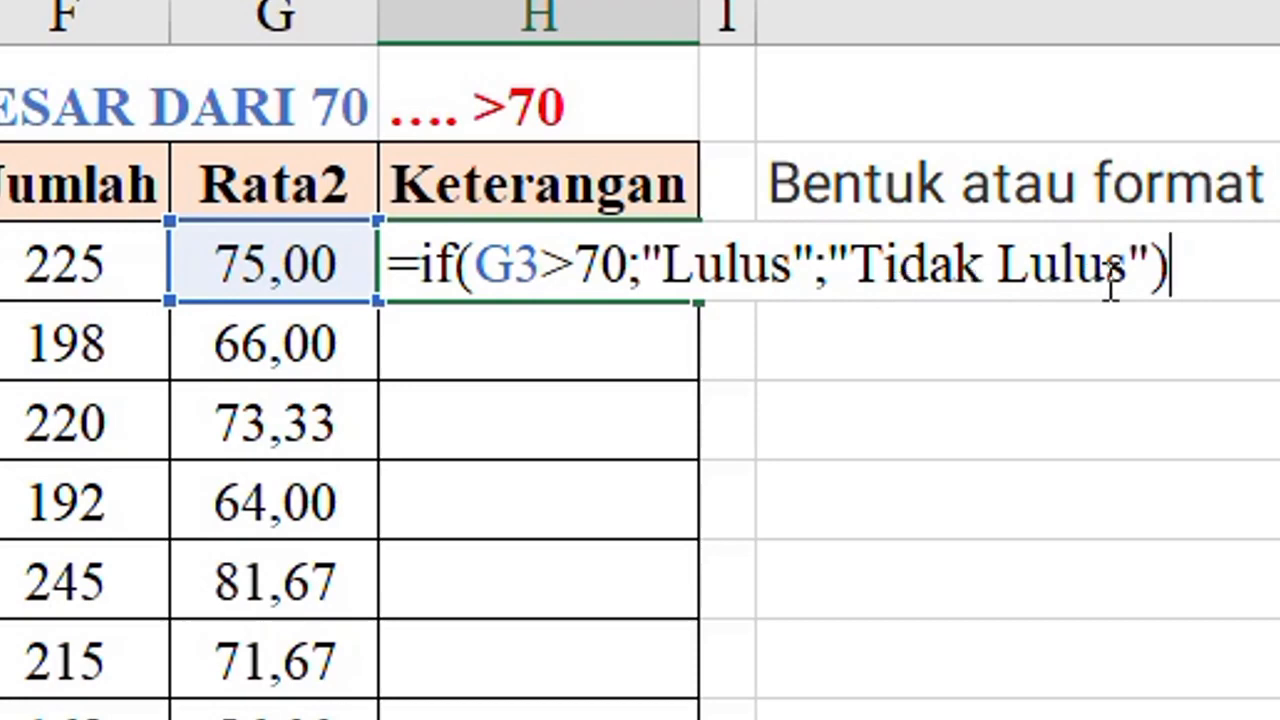
key(Return)
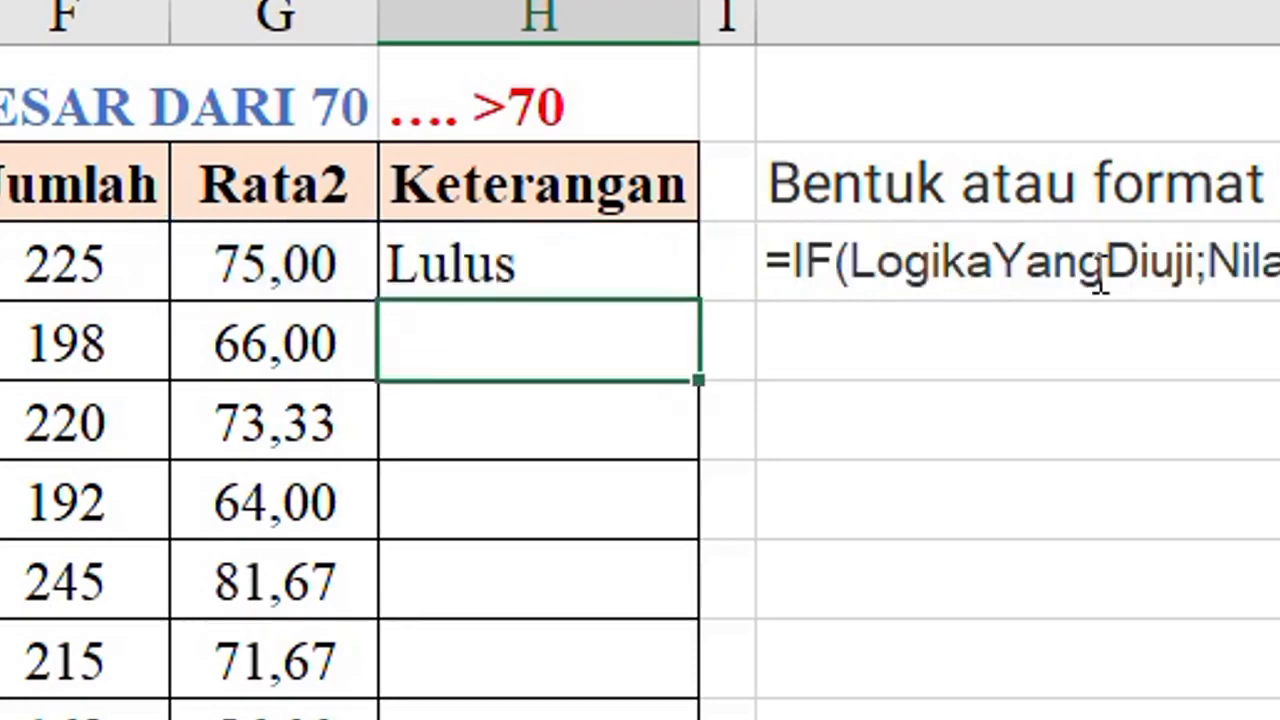
Step: Copy the IF formula from H3 down the Keterangan column to H4:H12
click(626, 271)
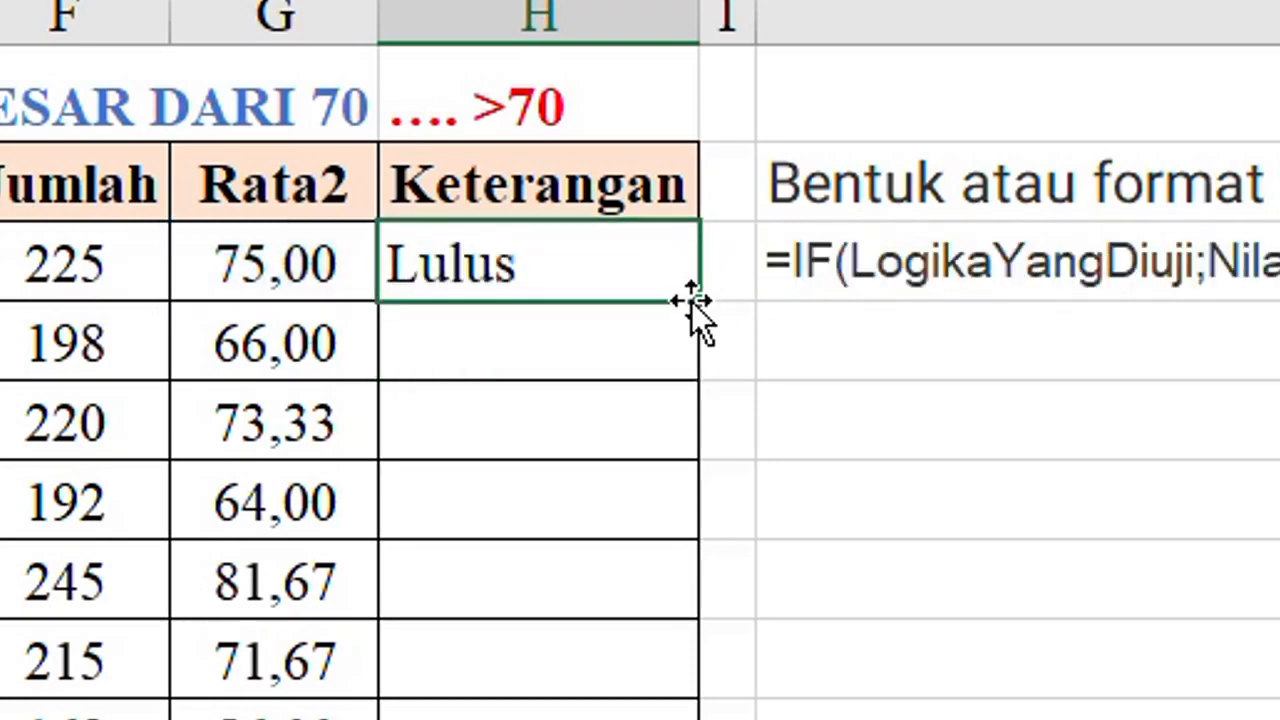
drag(701, 299, 699, 716)
click(528, 612)
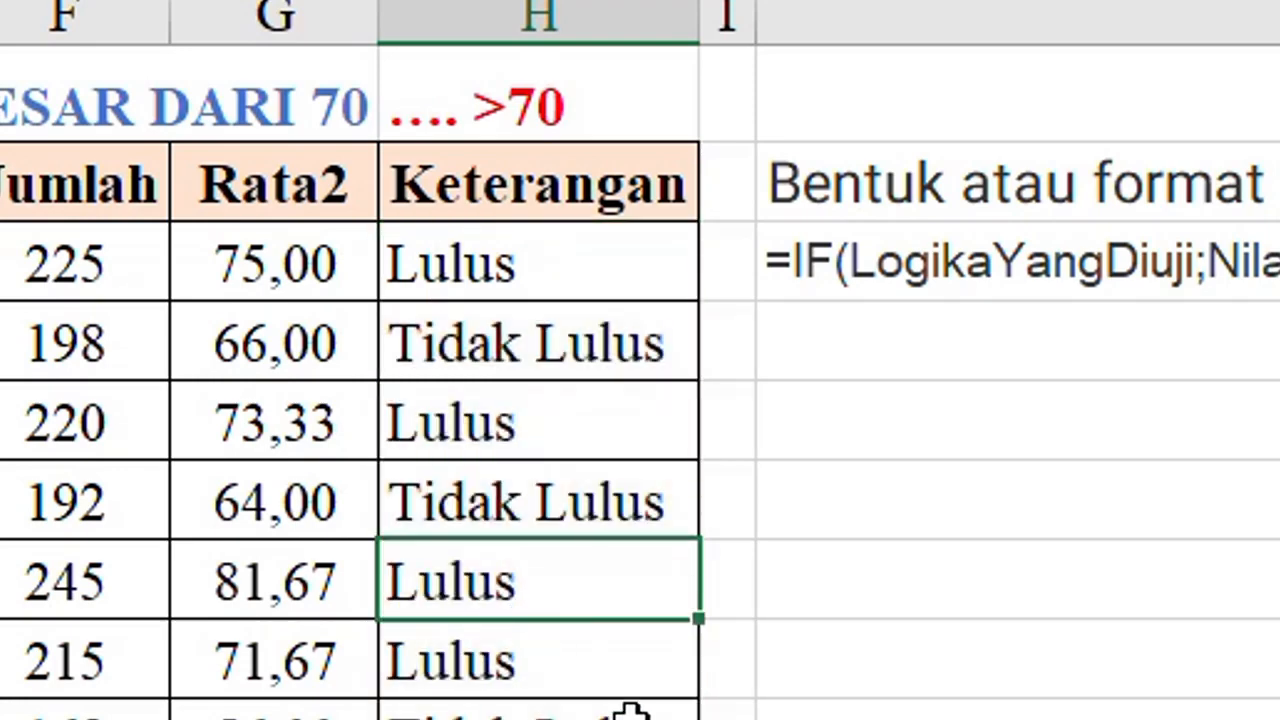
Step: Examine the three grading criteria and their labels beside the score table together with the Rata2 averages they apply to
click(478, 286)
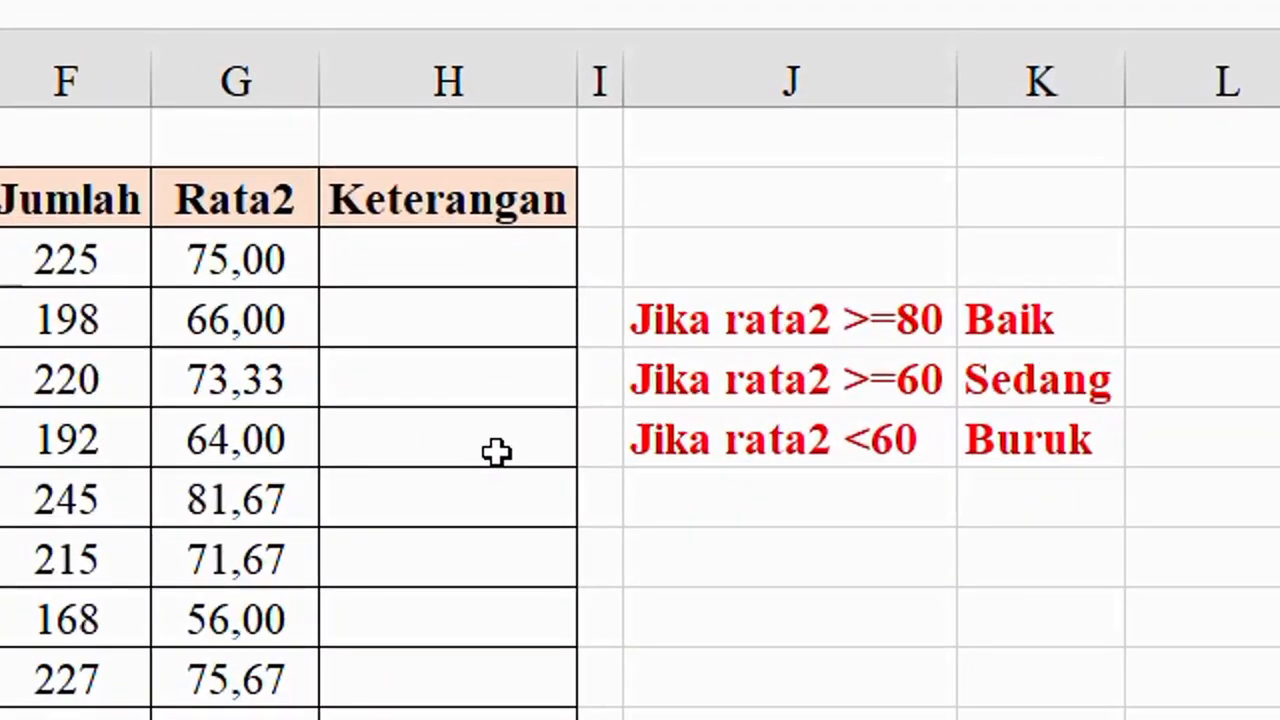
click(690, 330)
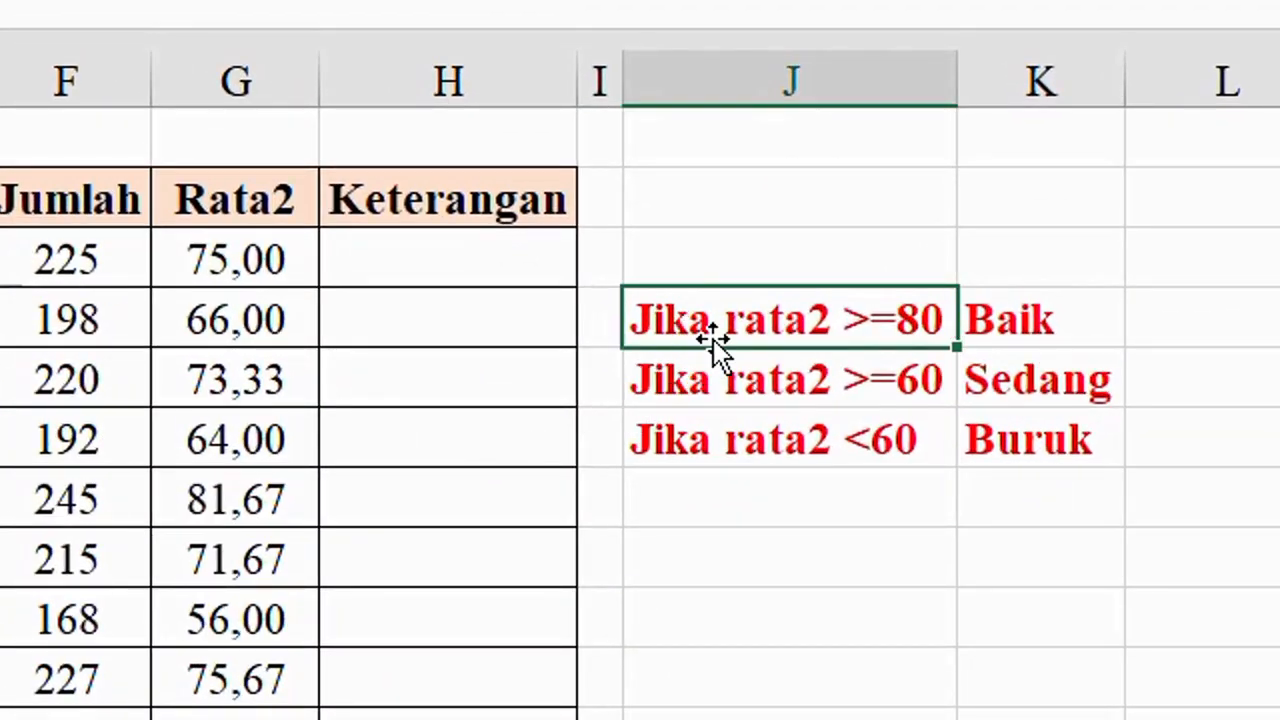
drag(706, 330, 708, 460)
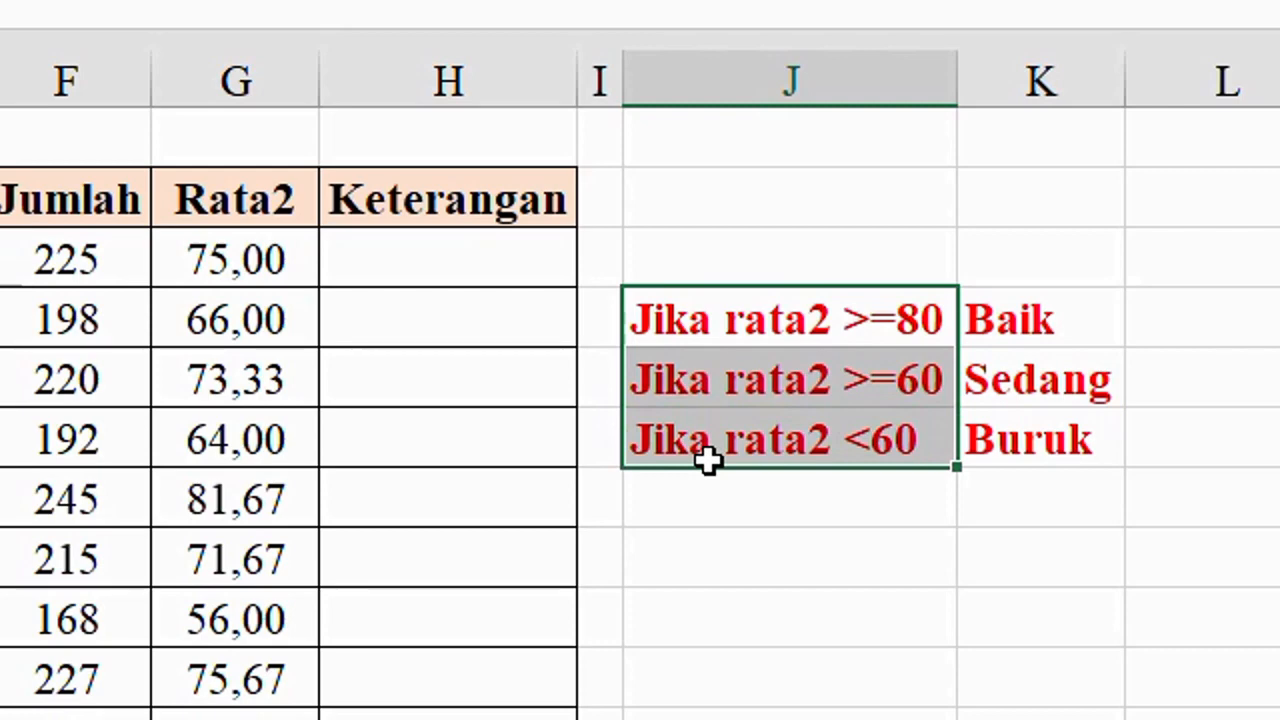
click(720, 326)
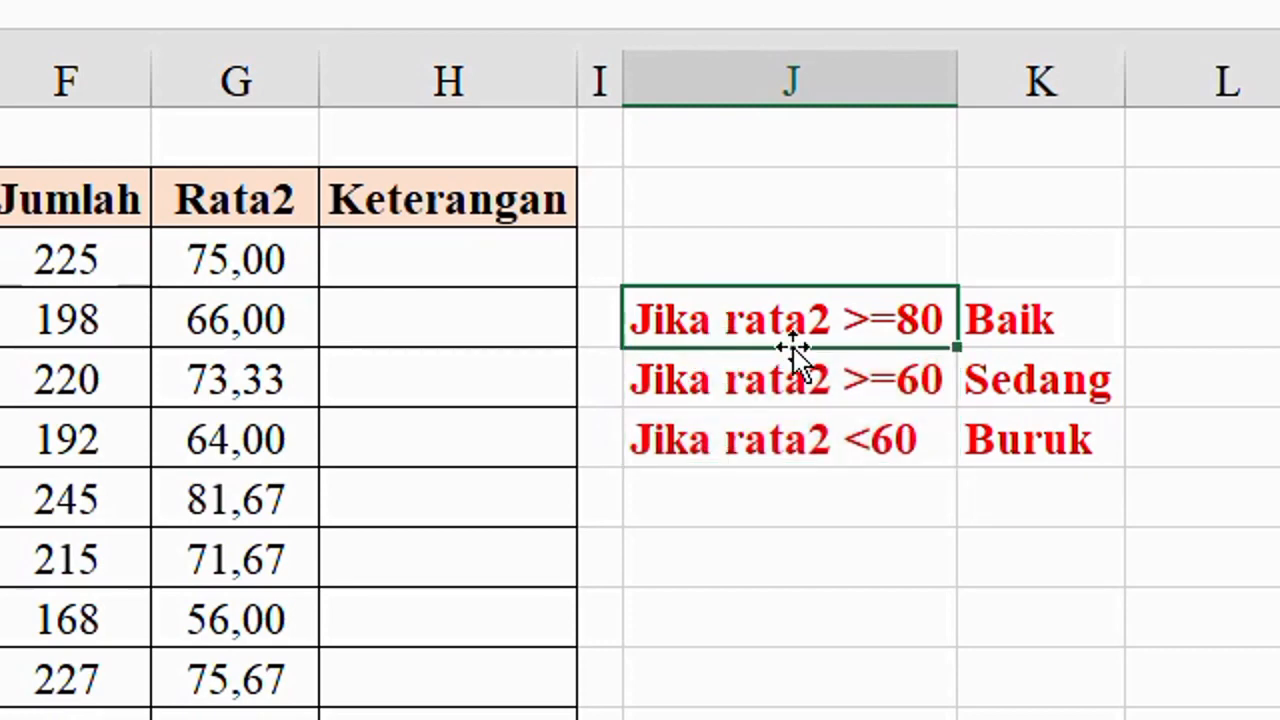
drag(263, 200, 240, 708)
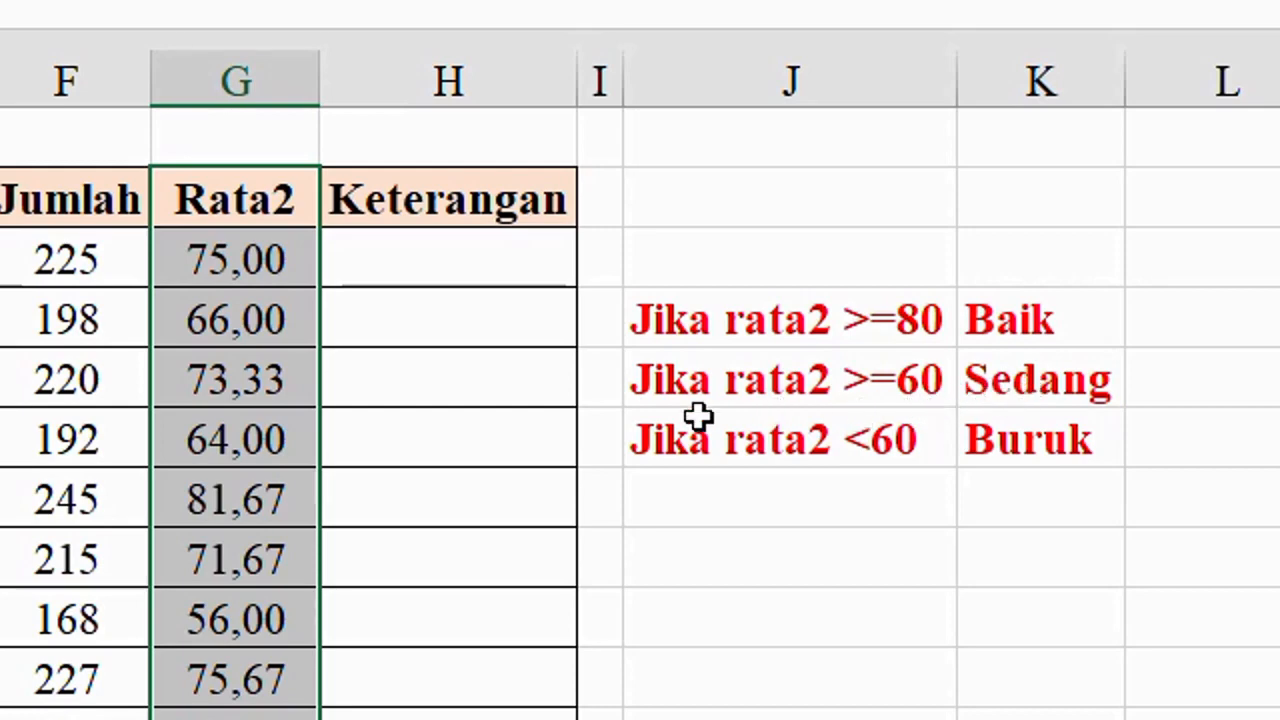
click(1031, 448)
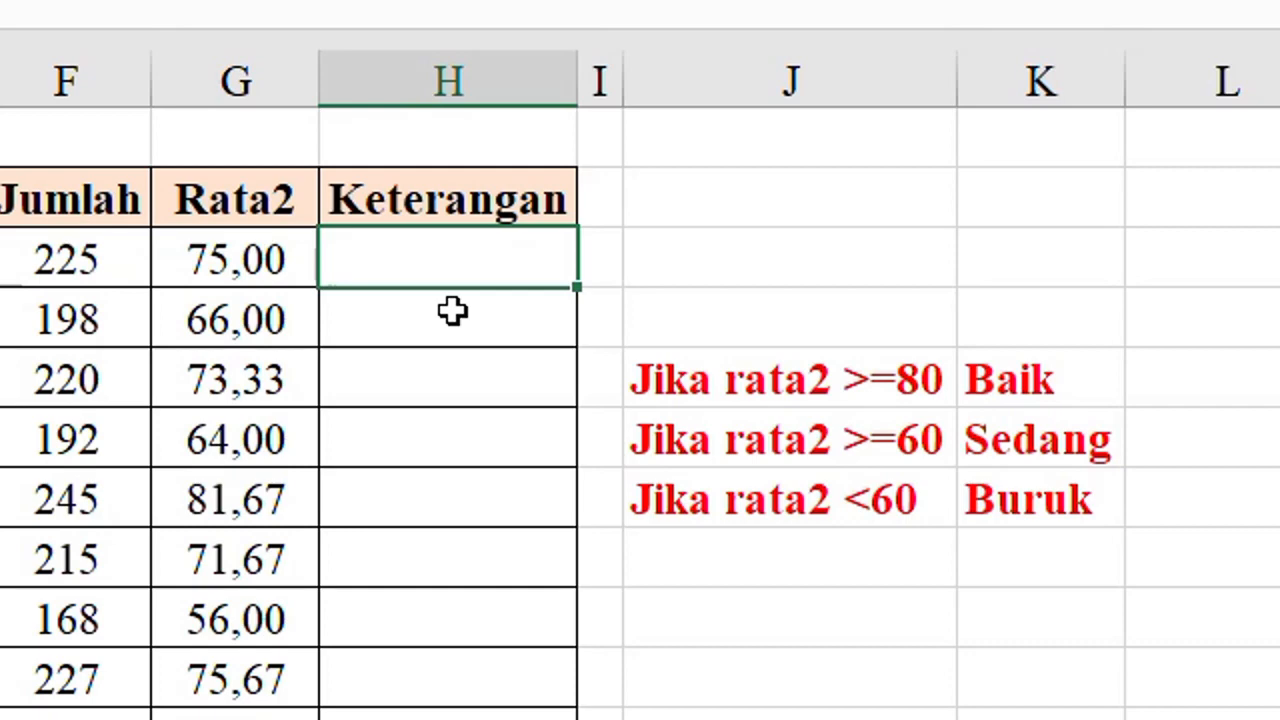
Step: Begin the grading formula in Keterangan cell H3 with =if(G3>80;"Baik"; for the highest grade
text(=if()
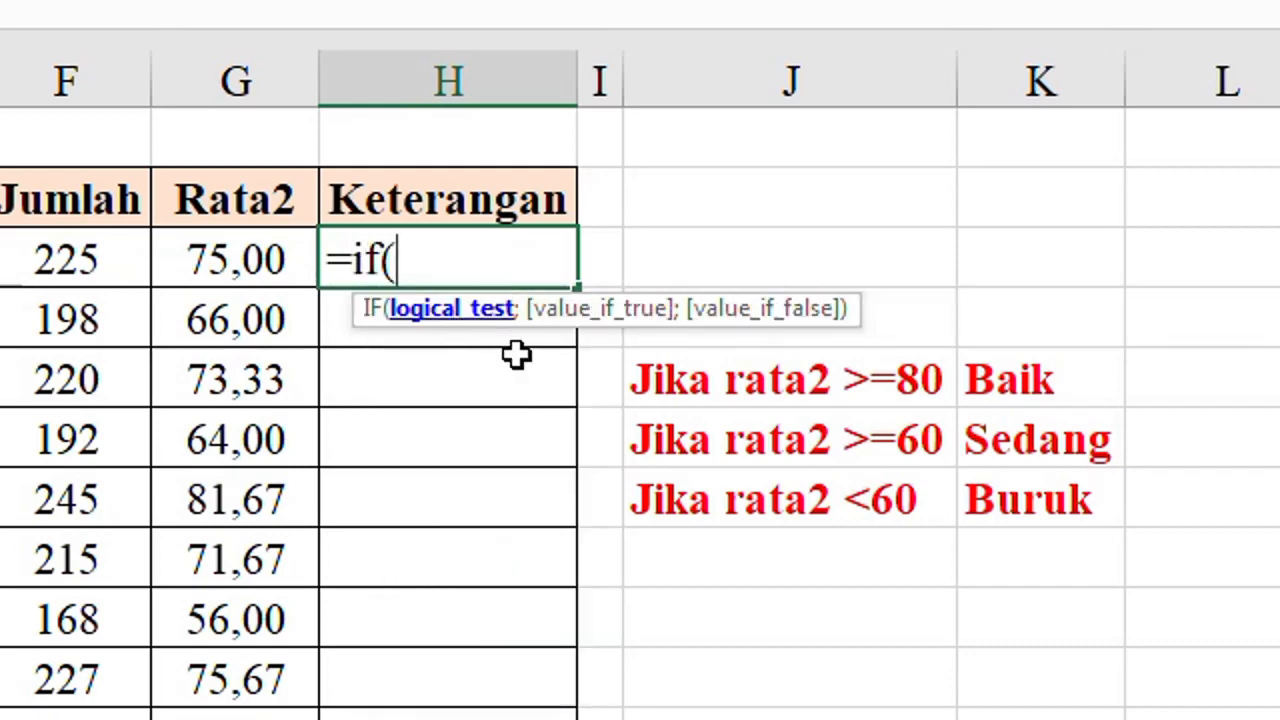
click(233, 259)
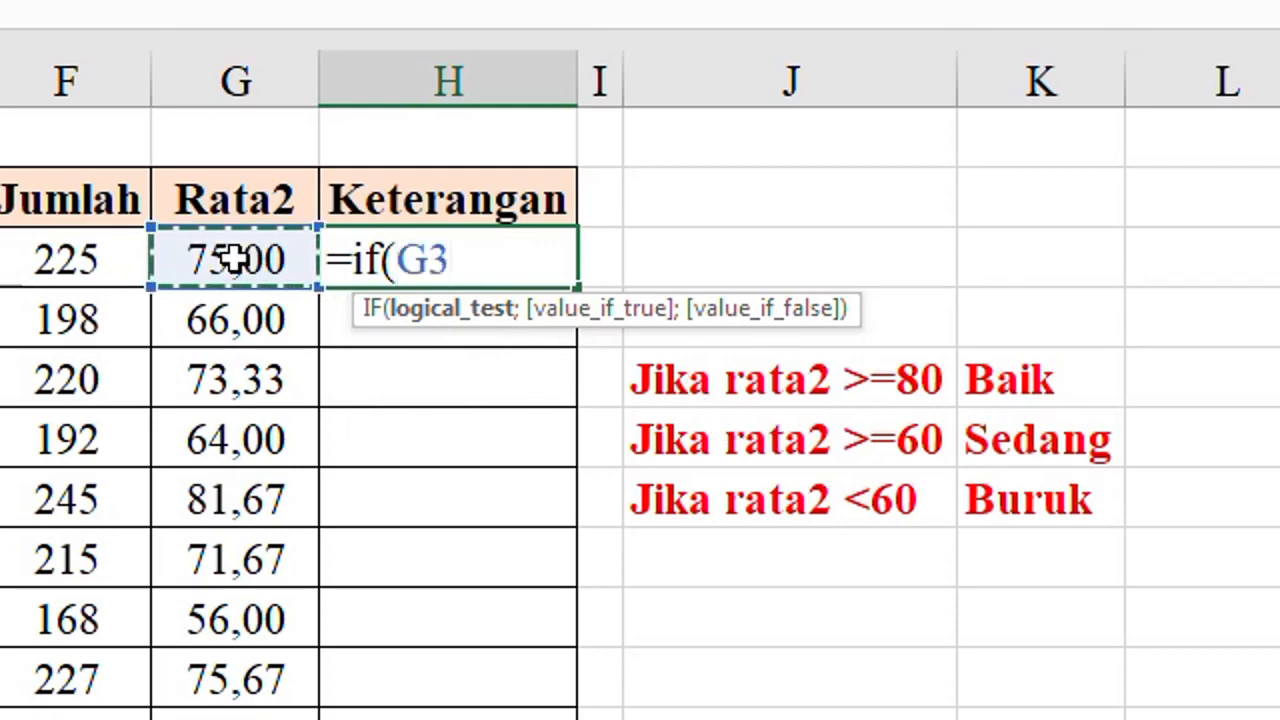
text(>)
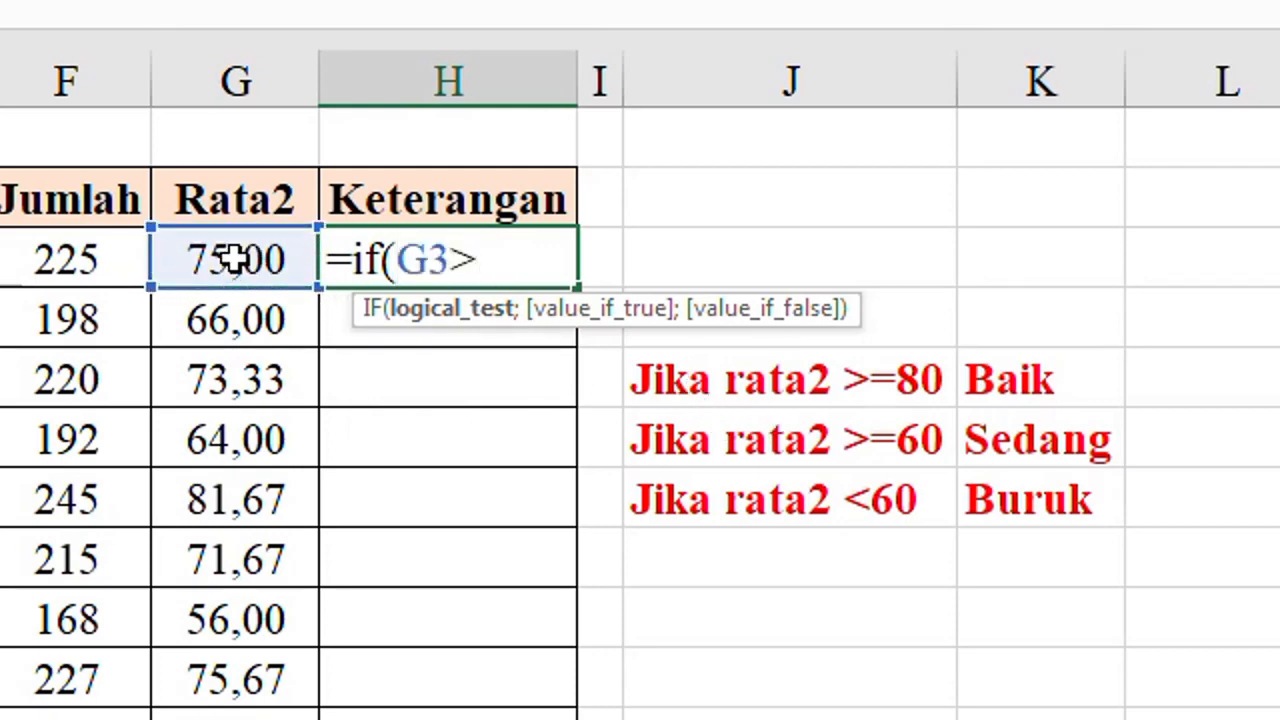
text(80)
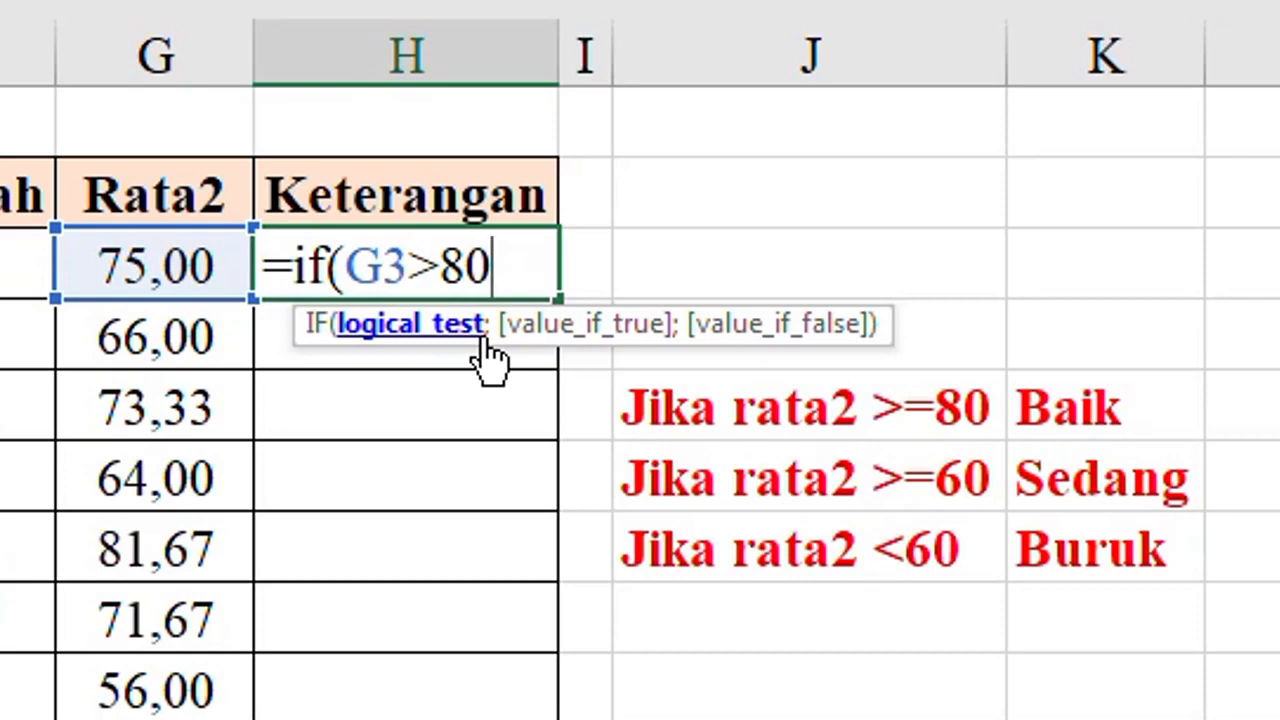
text(;)
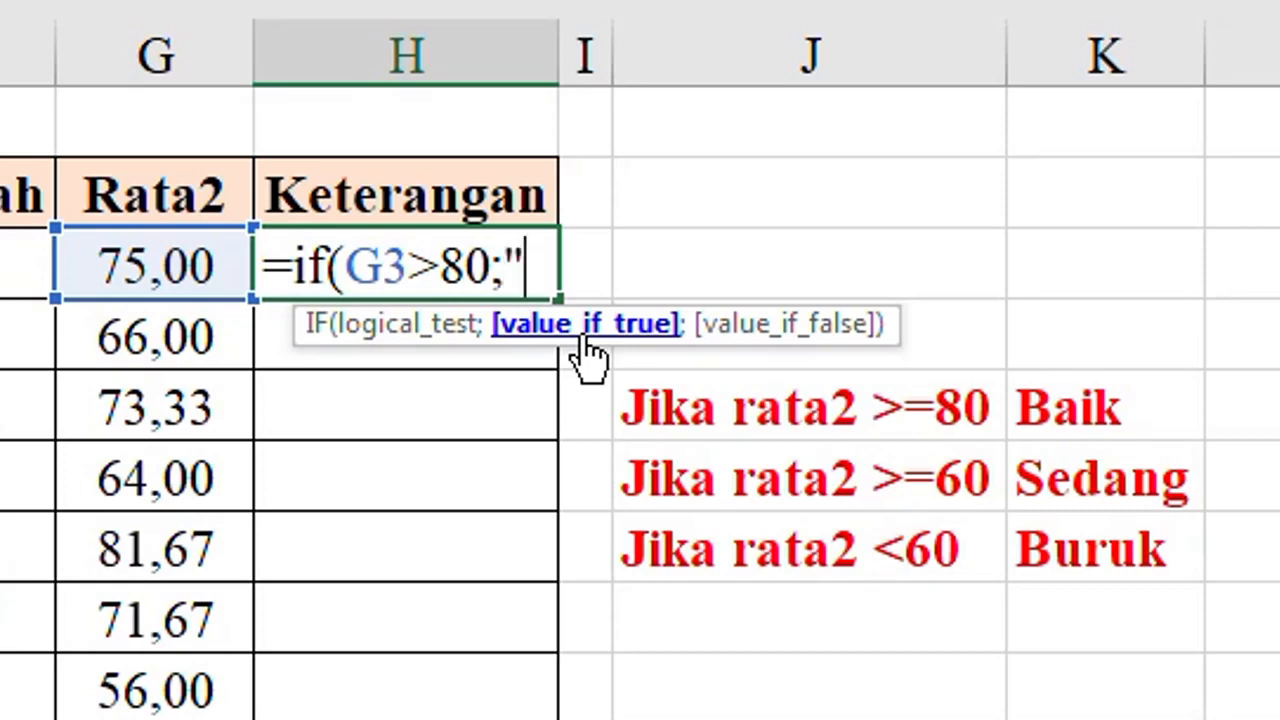
text(Baik")
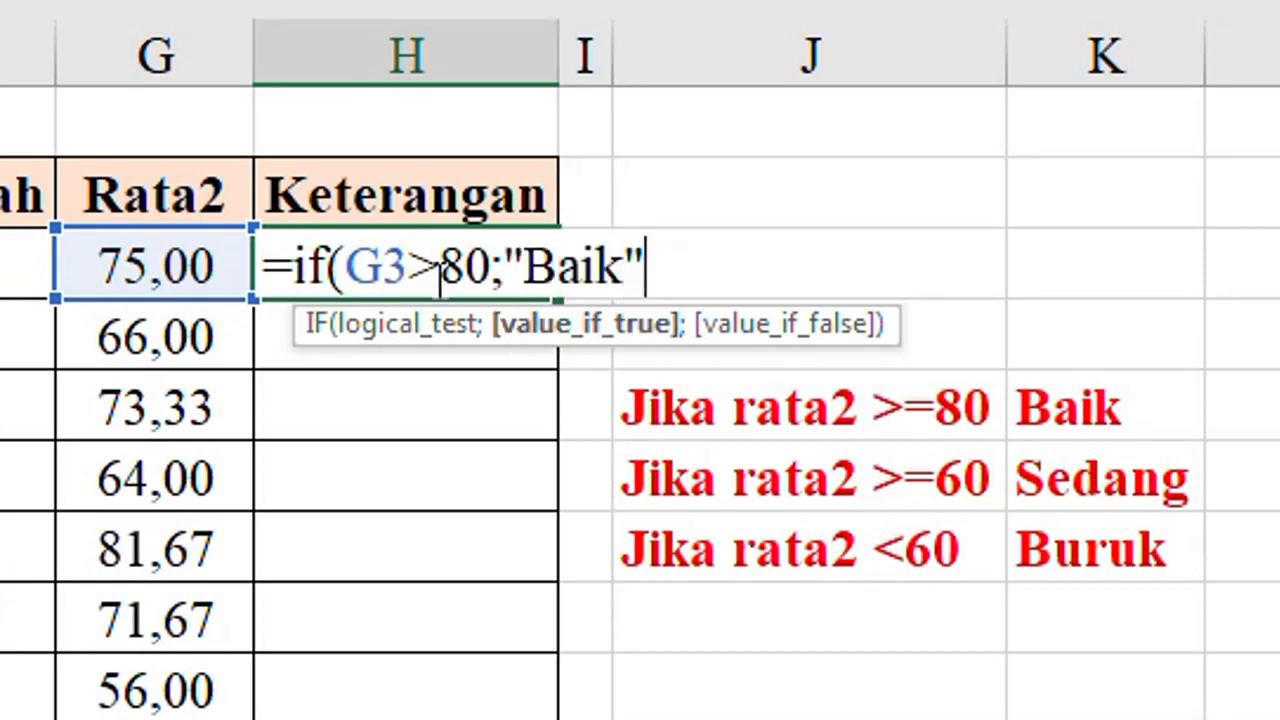
text(;)
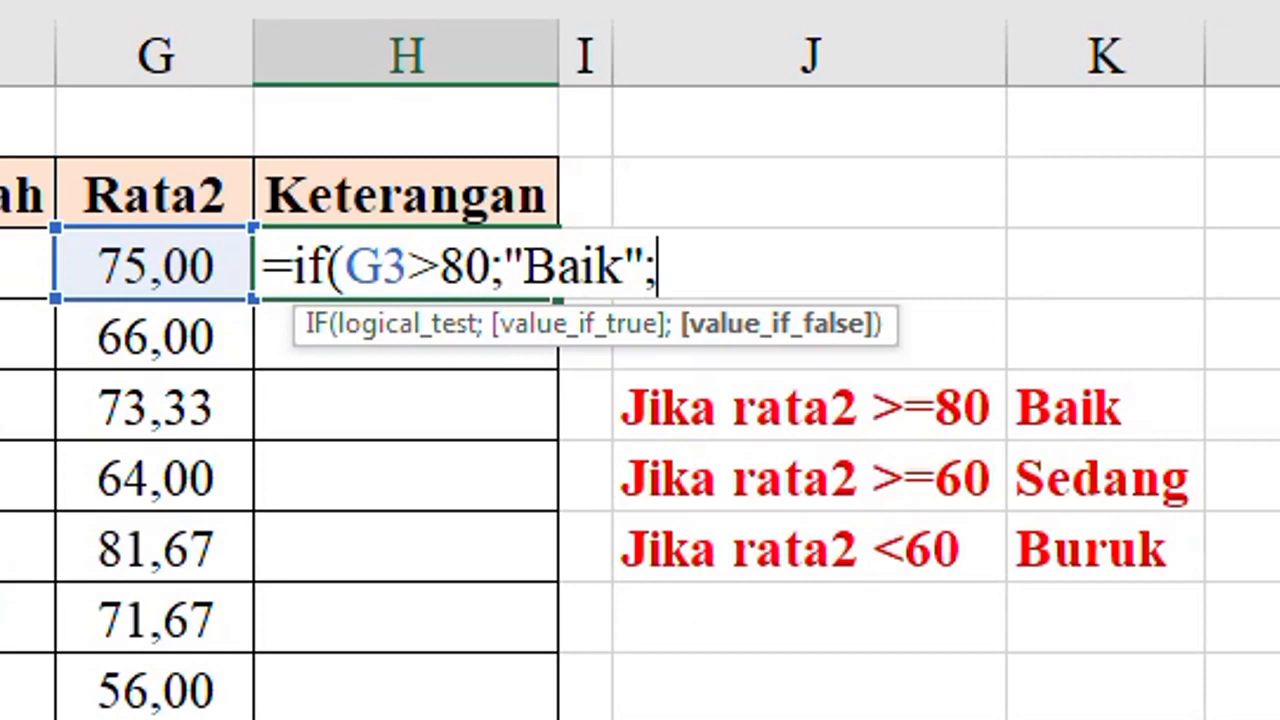
Step: Nest a second IF in H3 testing G3>=60 with the result "sedang", and correct the first test to G3>=80
text(if()
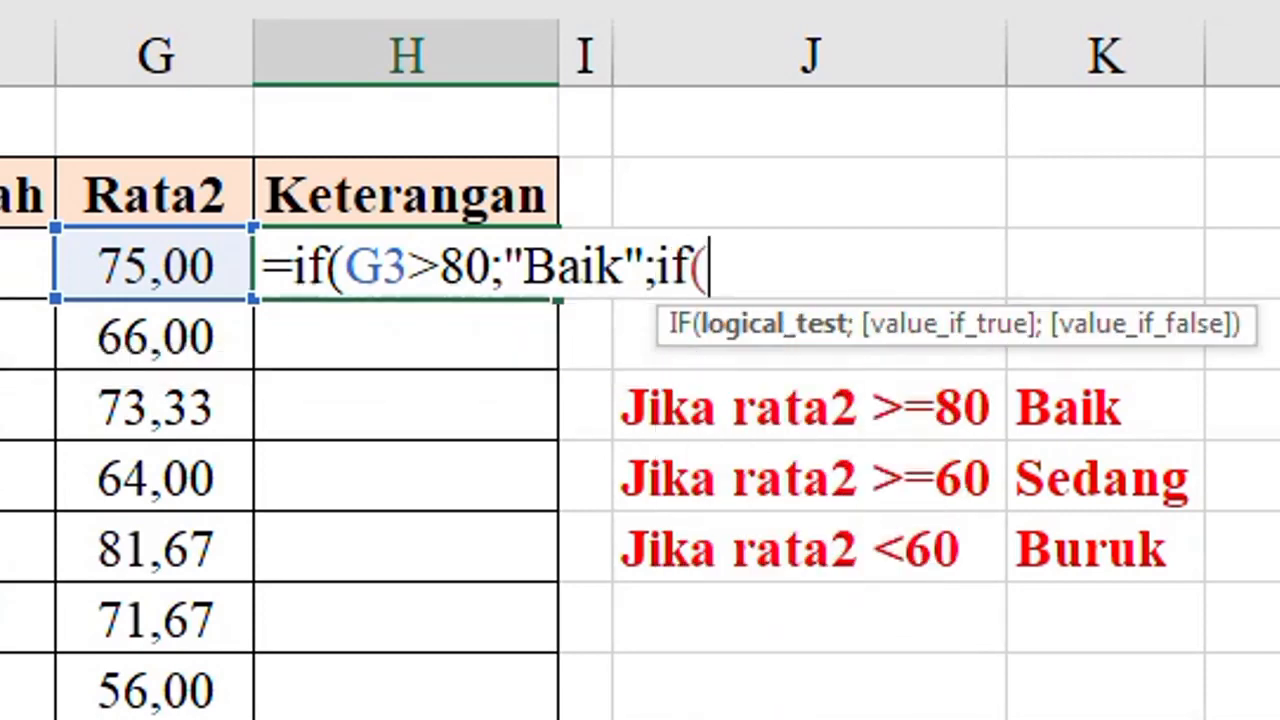
click(147, 262)
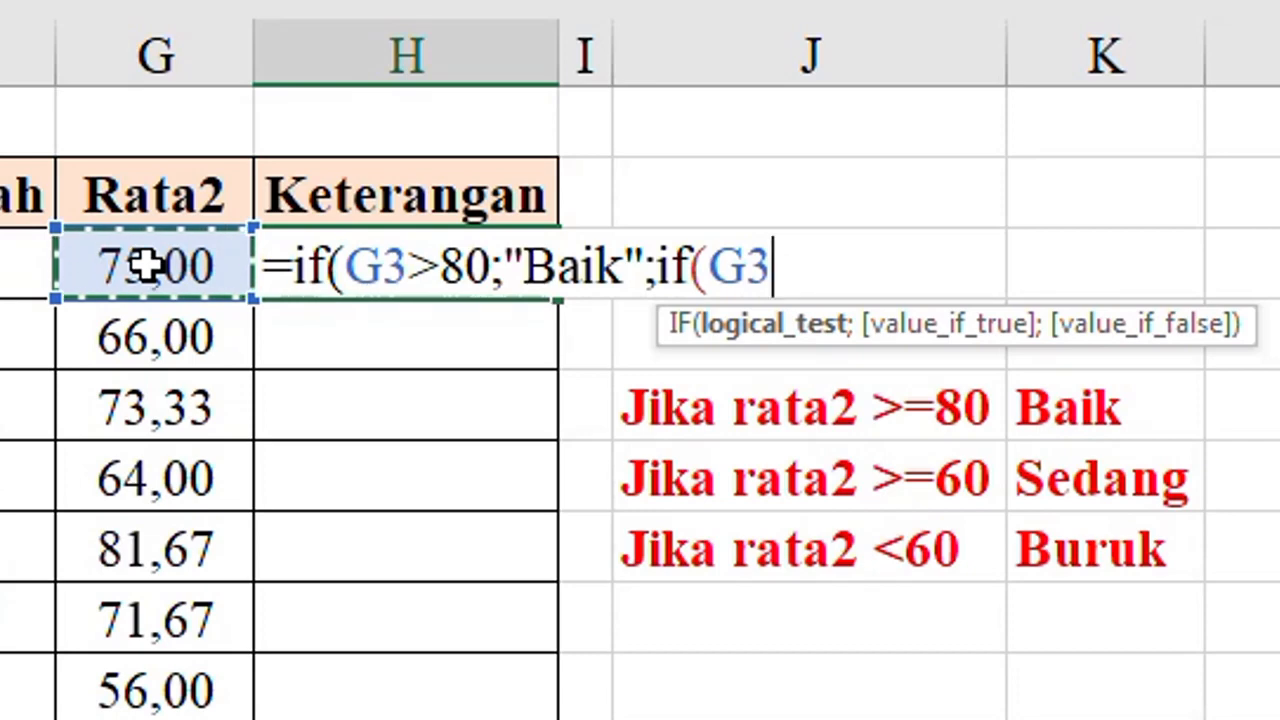
text(>)
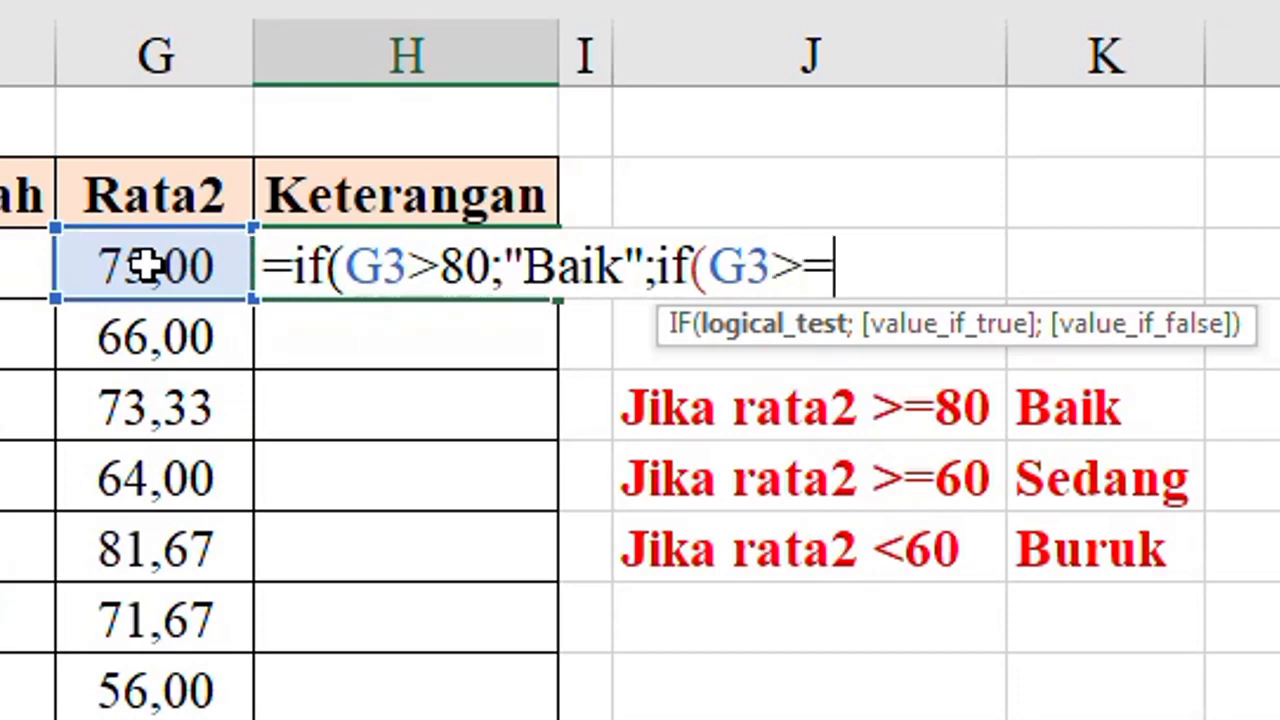
text(=60)
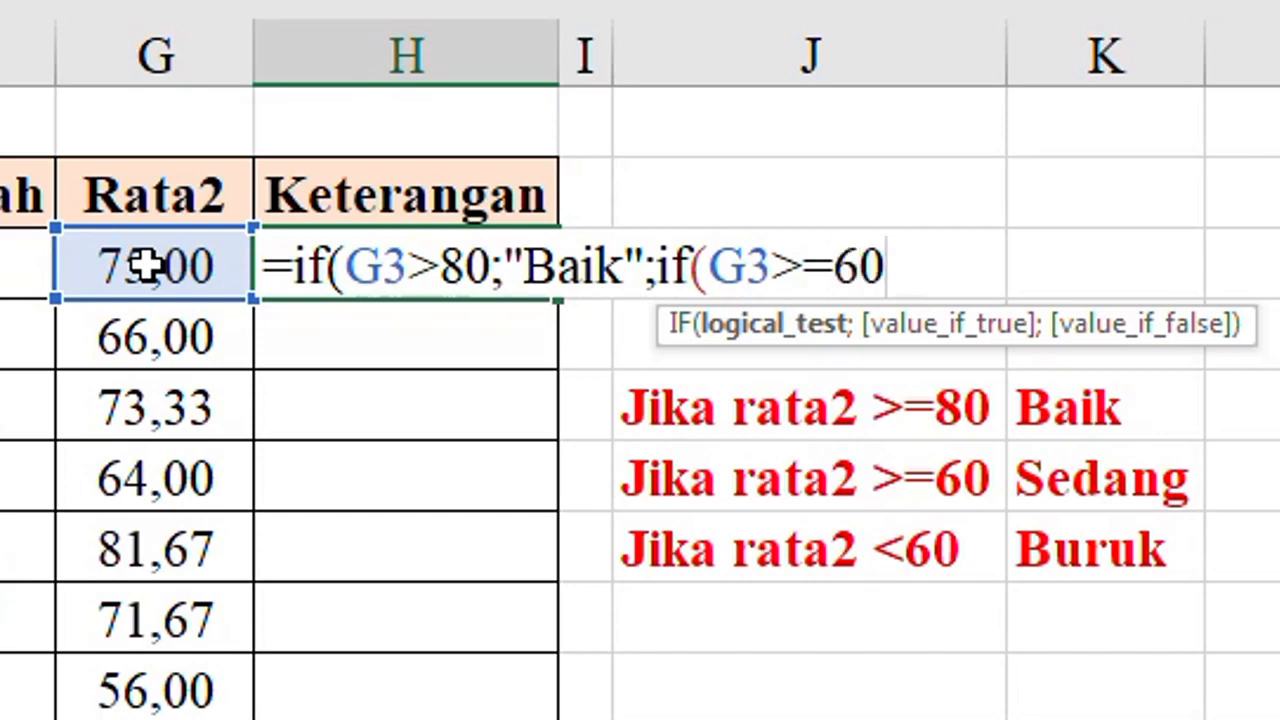
click(440, 266)
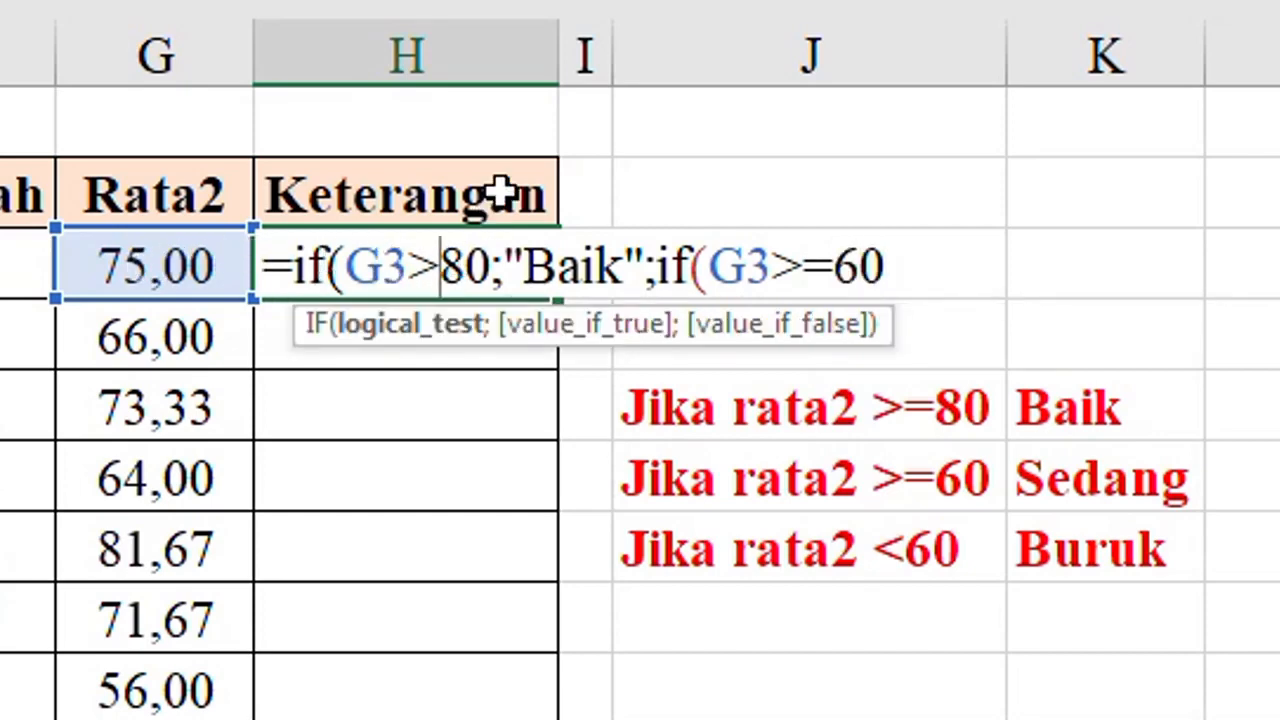
text(=)
click(940, 250)
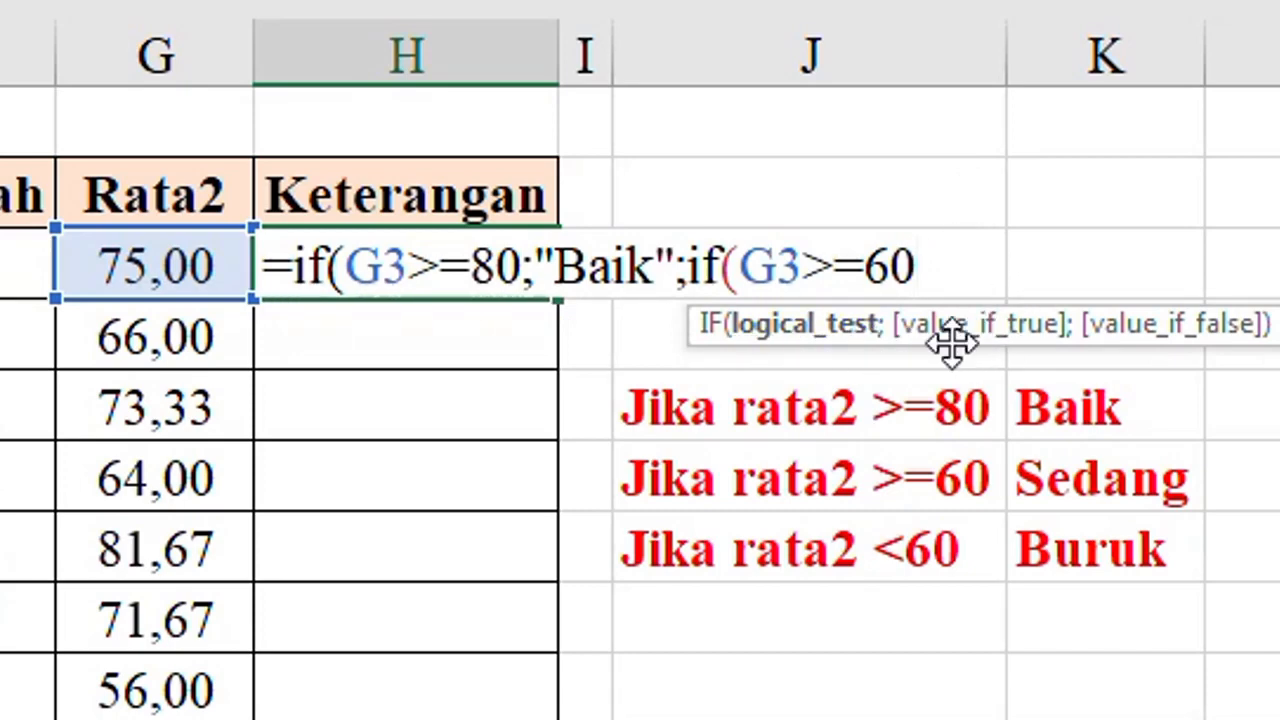
text(;)
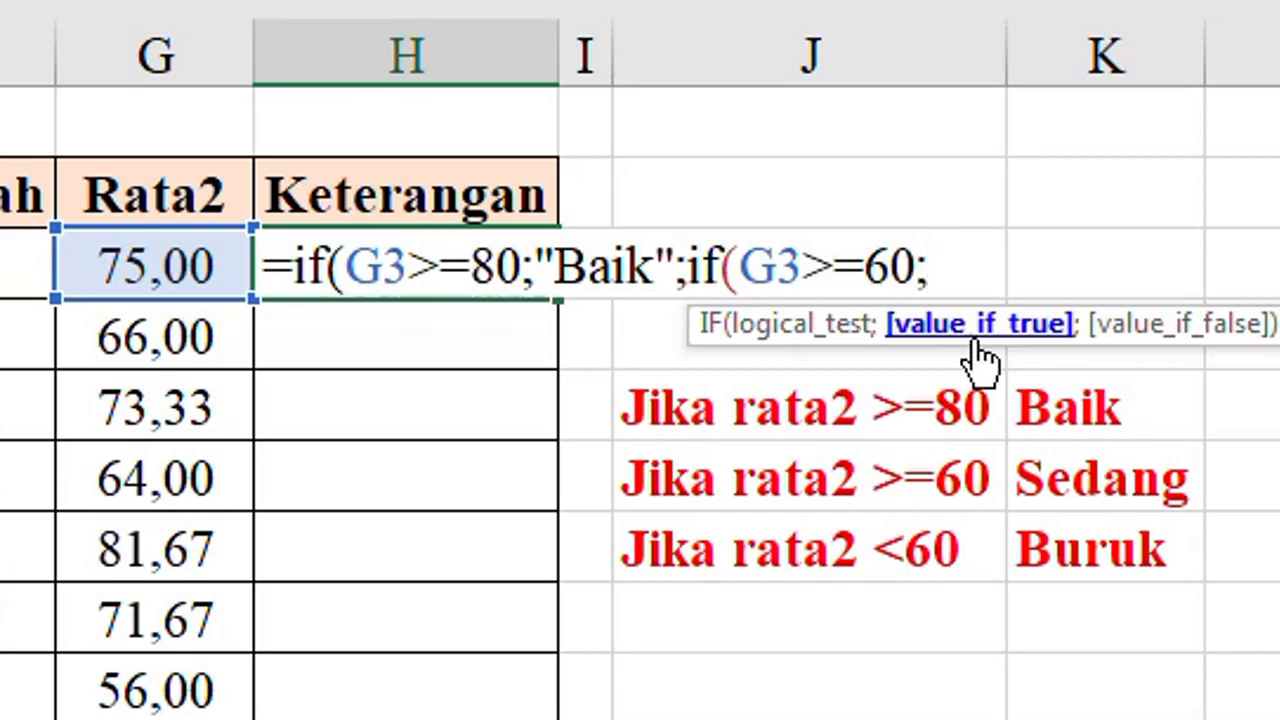
text("sedang)
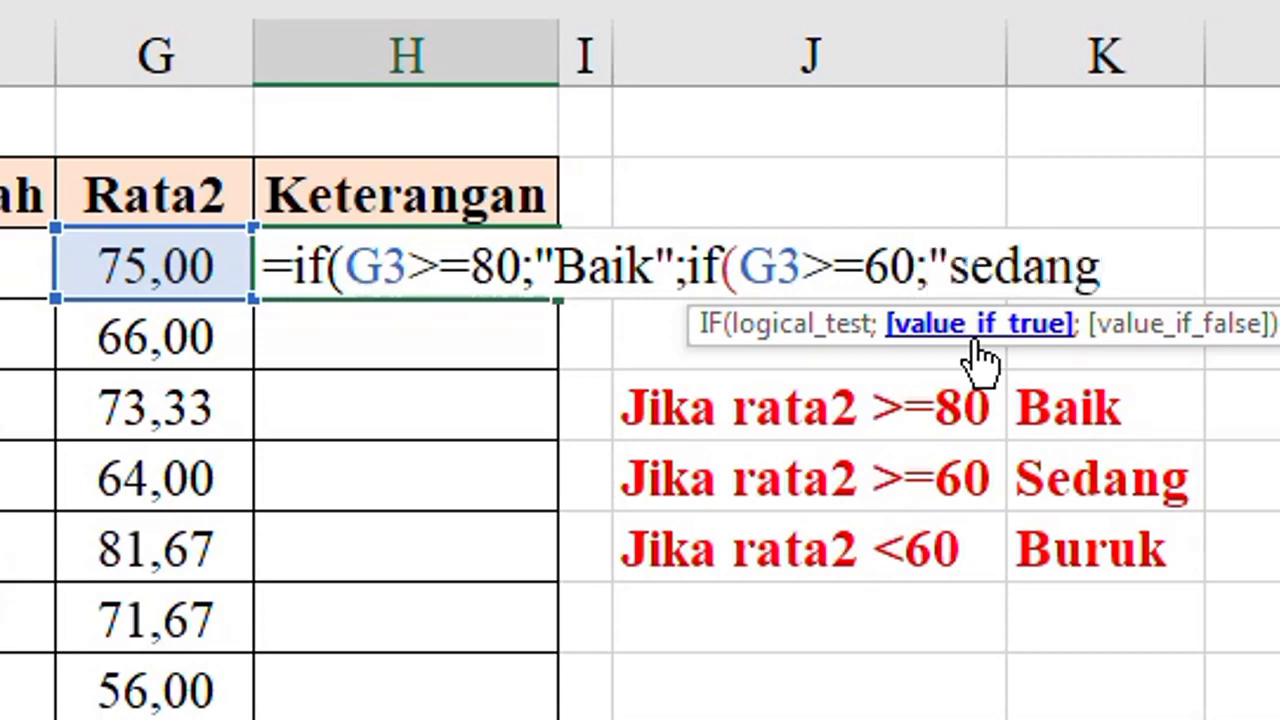
text(";)
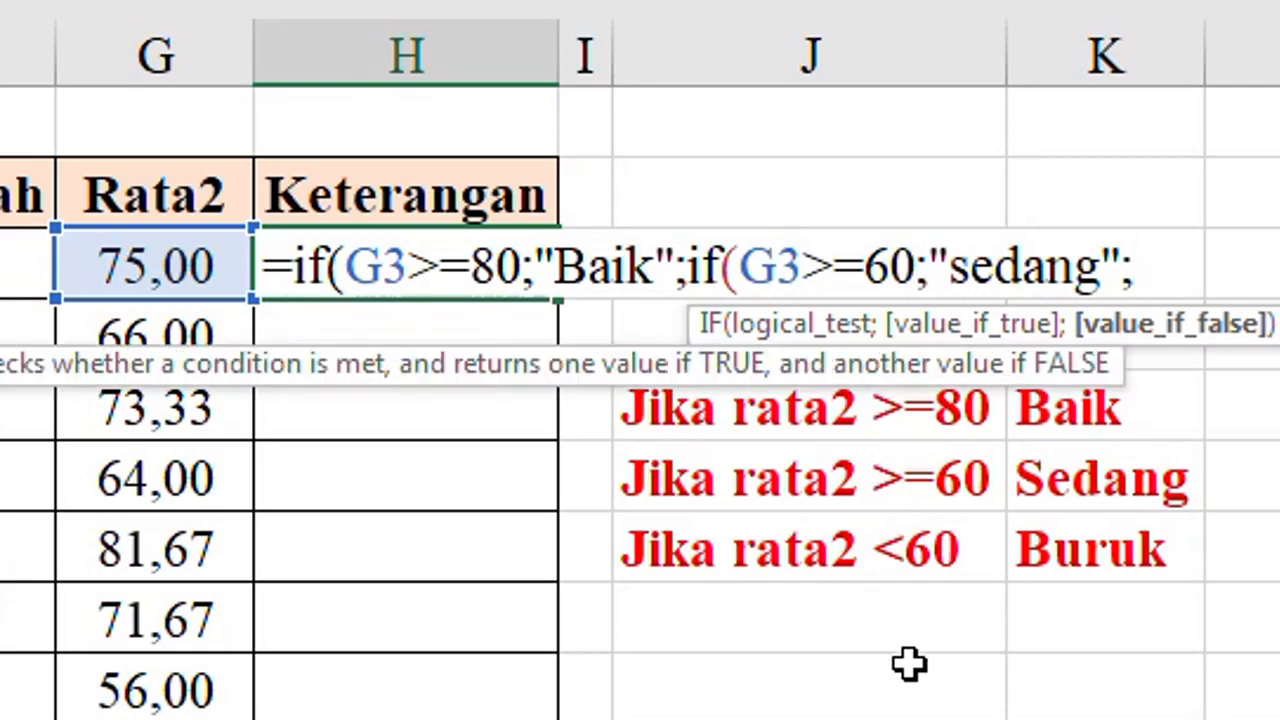
Step: Nest a third IF in H3 testing G3<60 with the result "Buruk", close all three brackets and enter the formula
text(if()
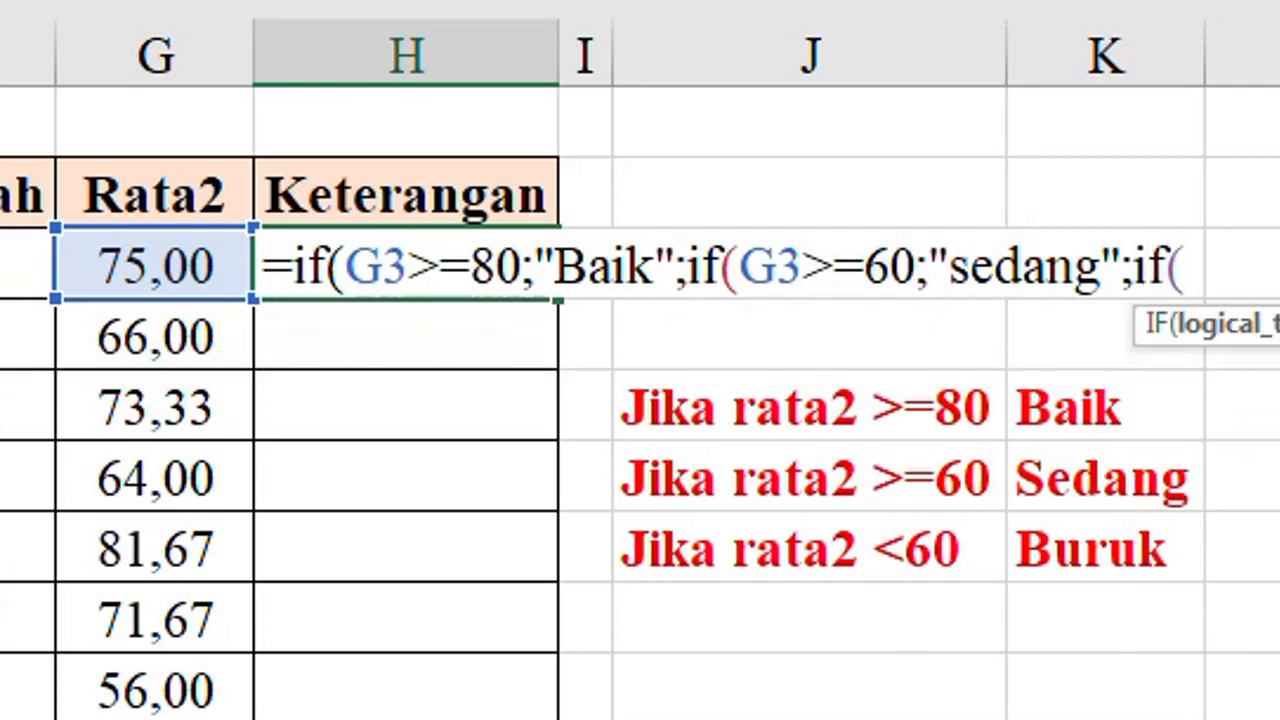
click(165, 262)
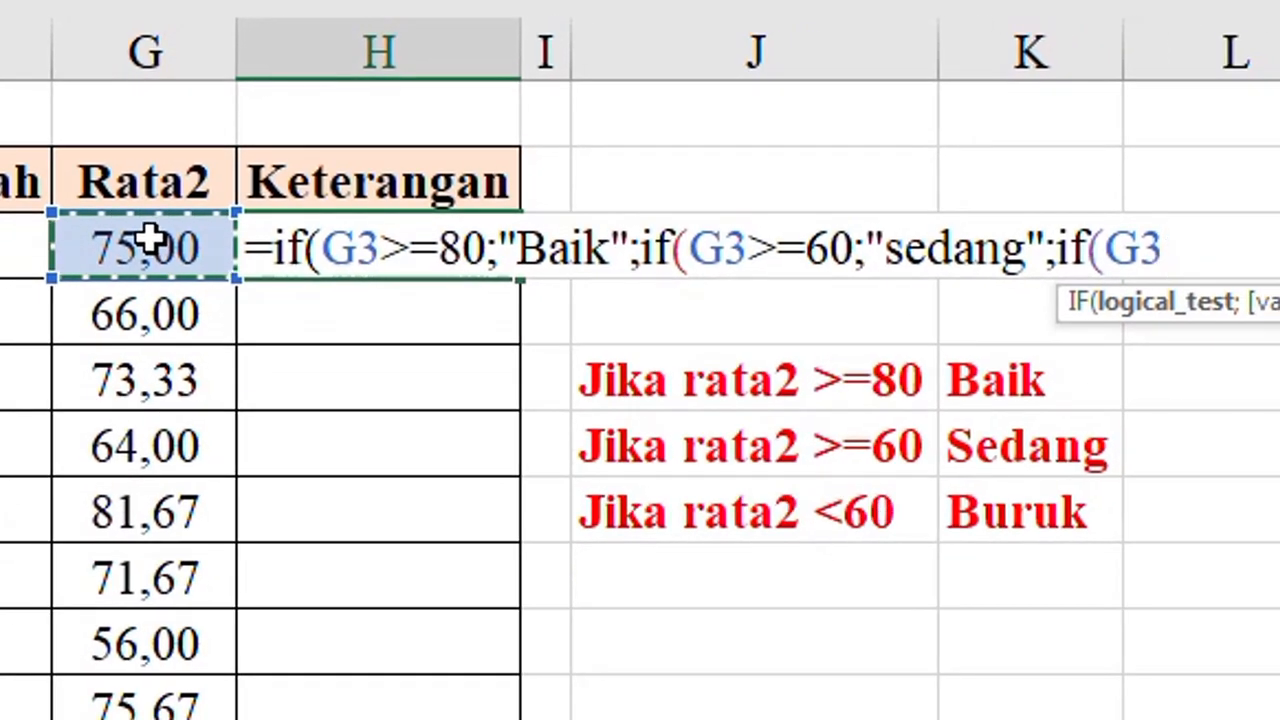
text(<)
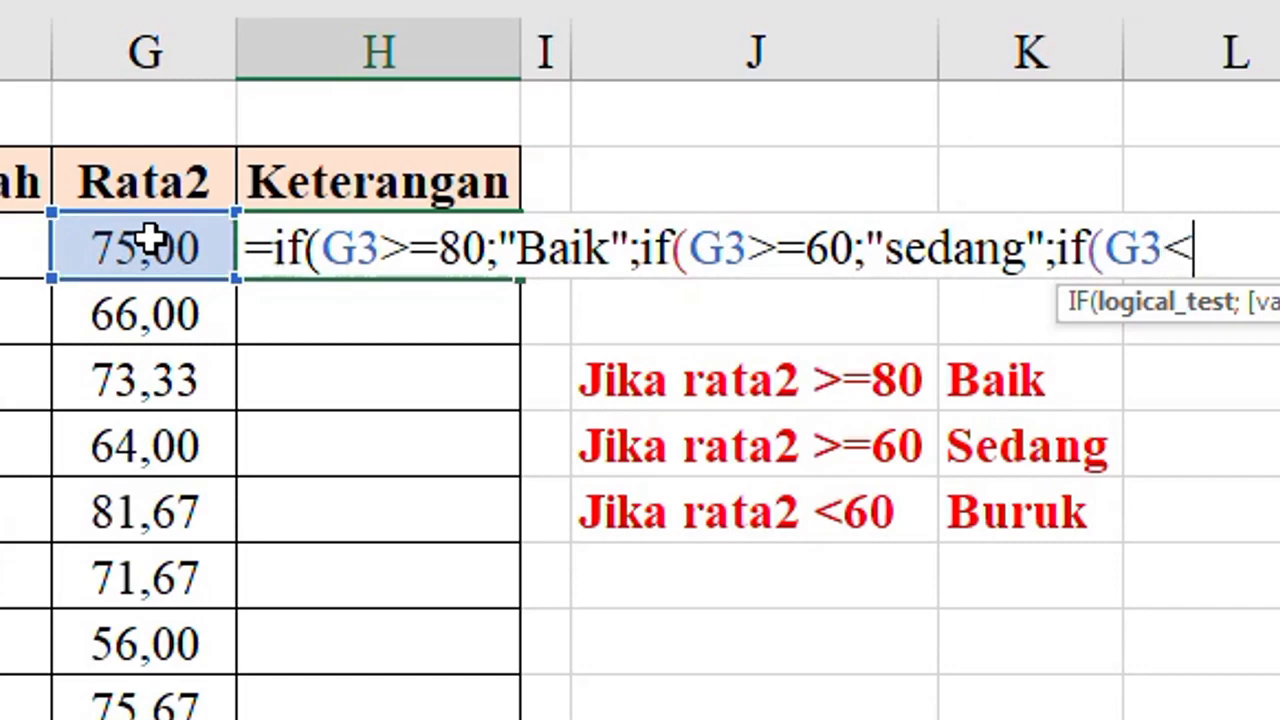
text(60)
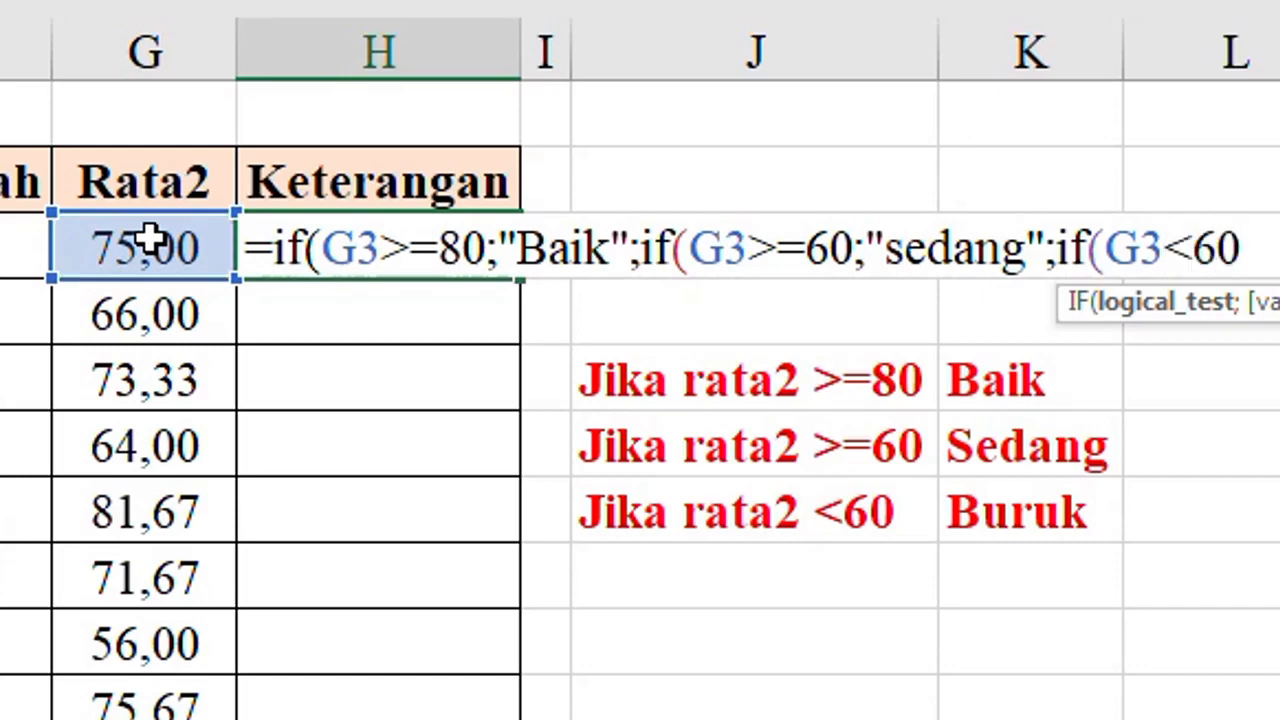
text(;)
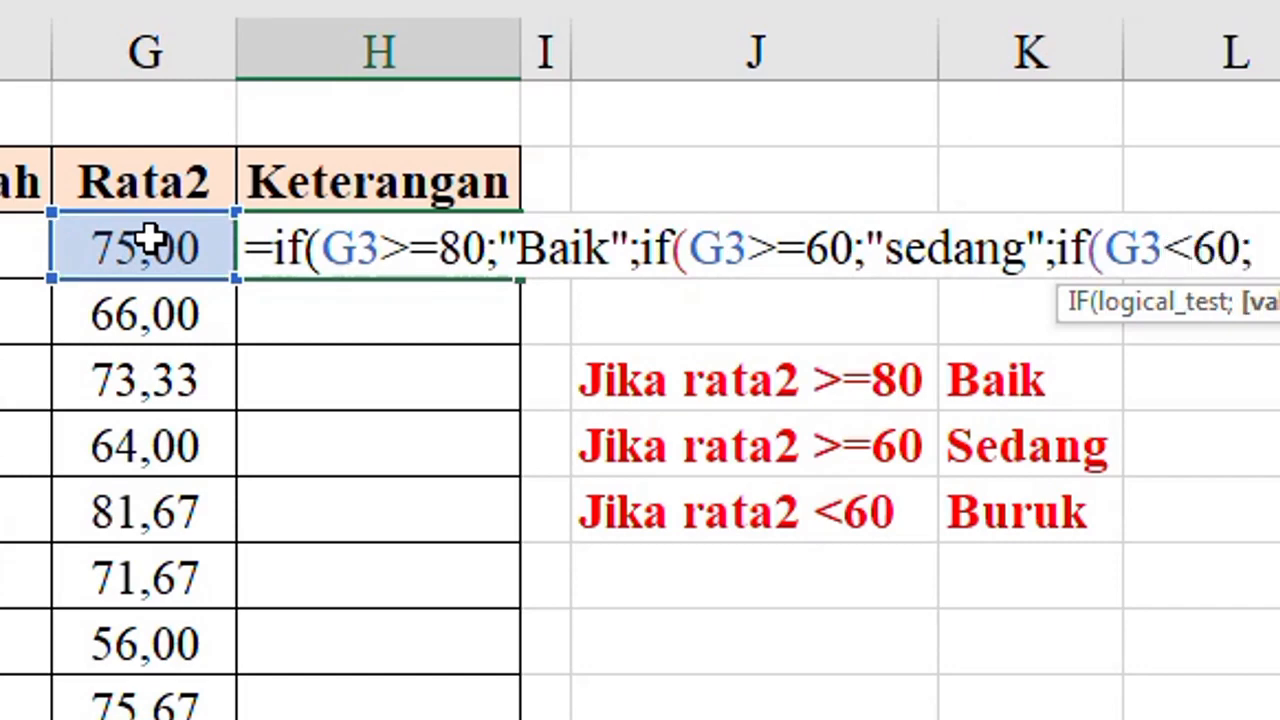
text("Buruk"))
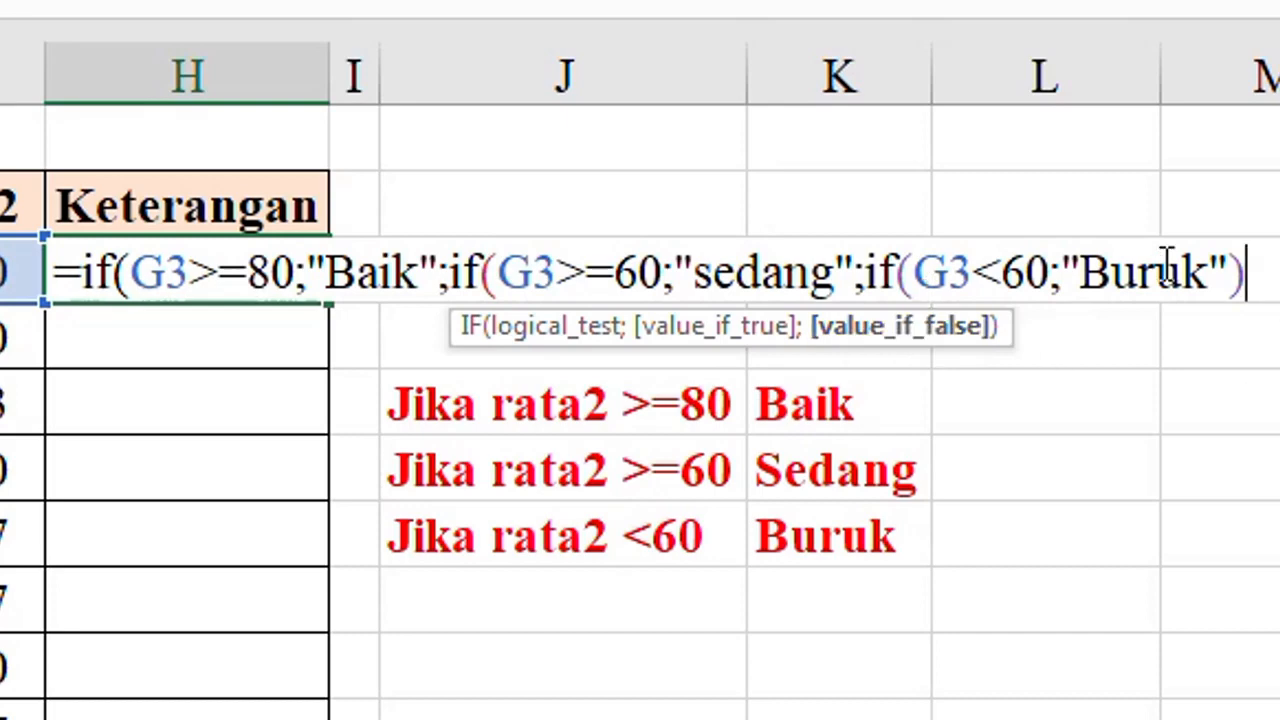
text()))
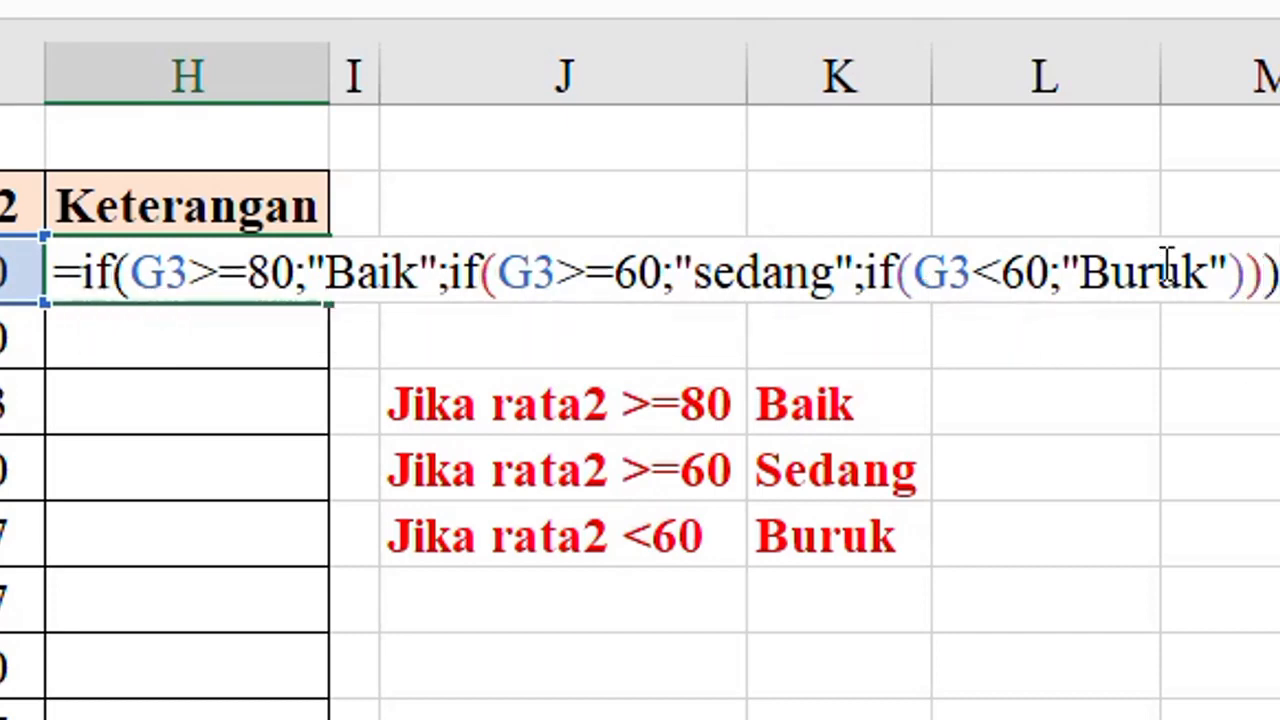
key(Return)
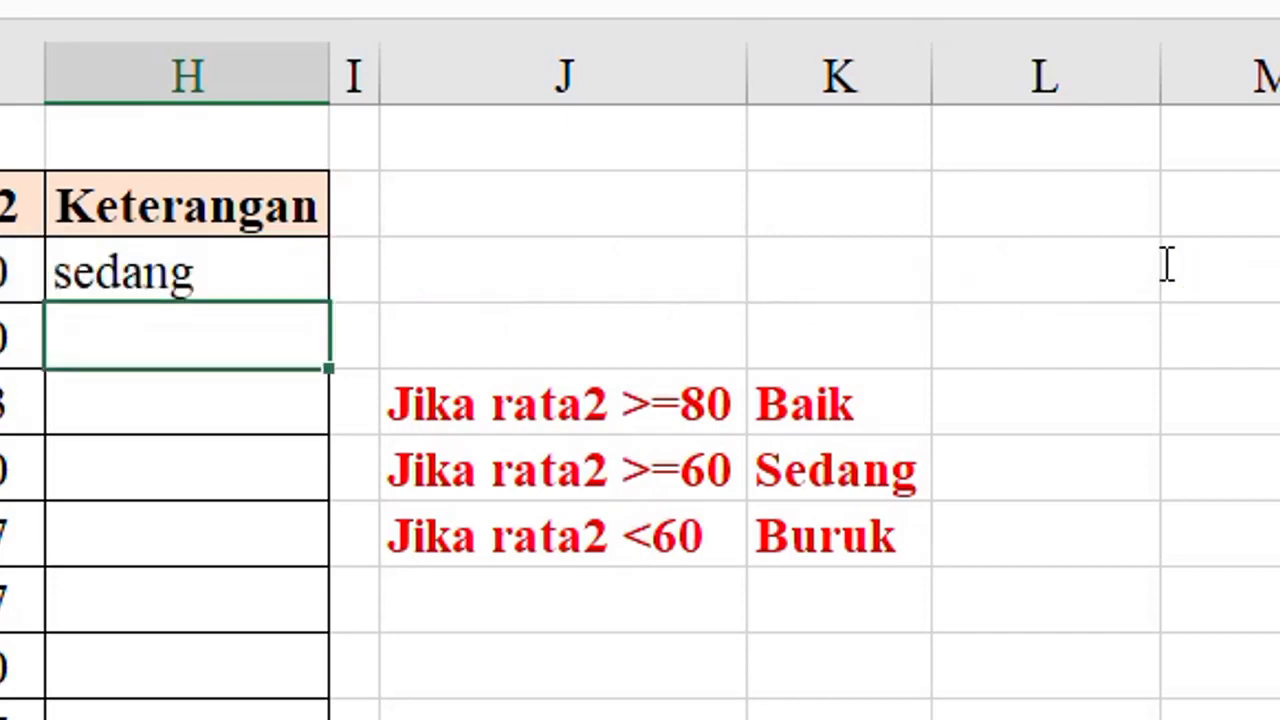
Step: Copy the nested IF formula from H3 down the Keterangan column for the remaining students
click(165, 280)
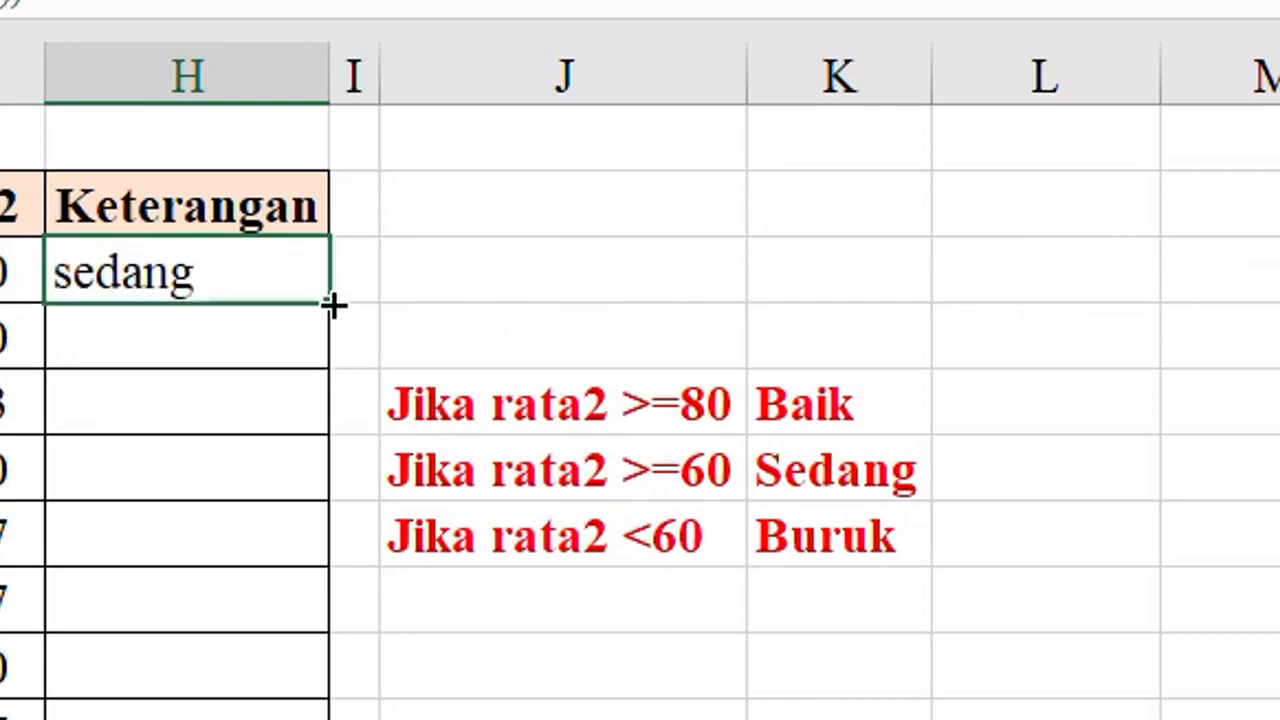
drag(333, 305, 346, 719)
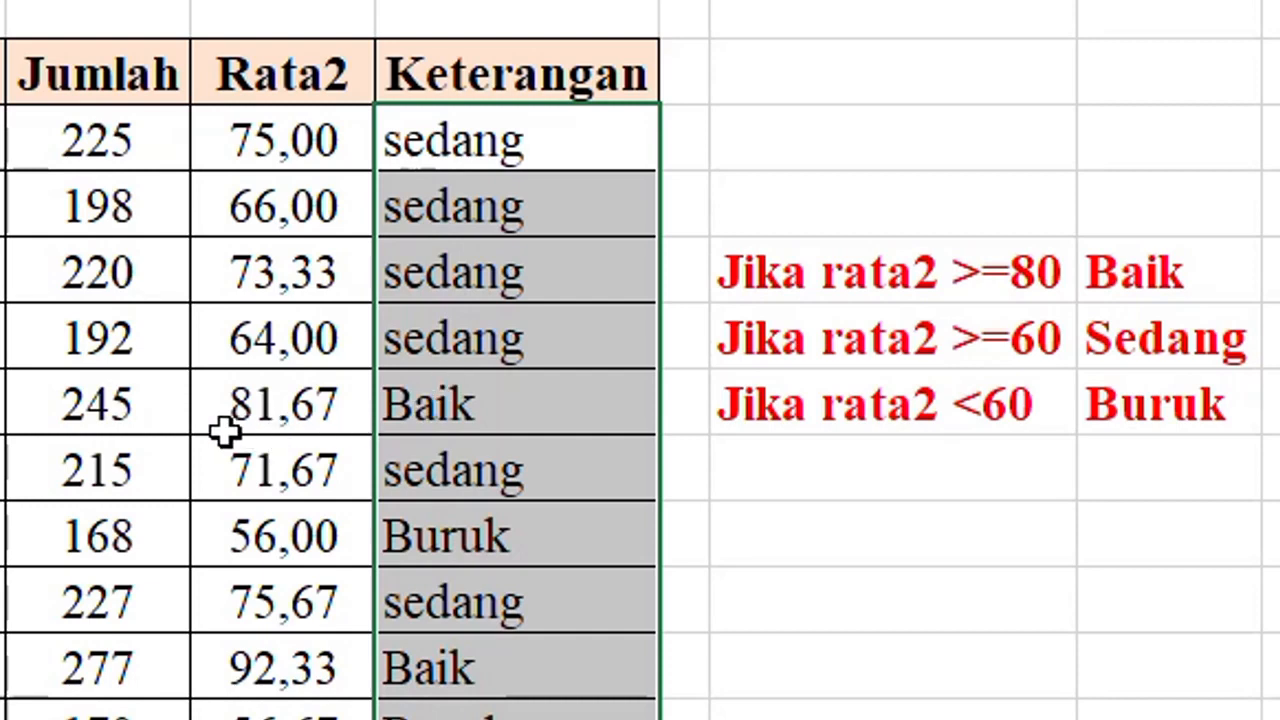
Step: Check the grades for the 81,67 and 56,00 averages against the criteria, and open the formula in H3 for review
click(246, 408)
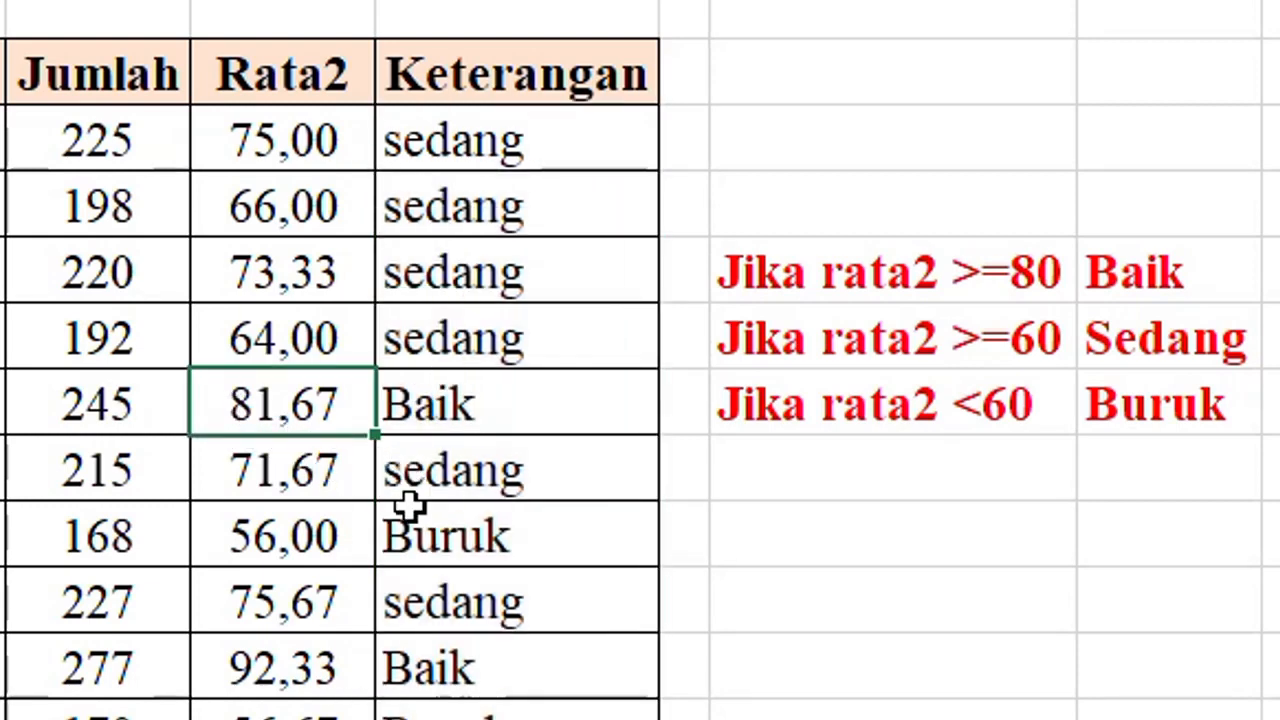
click(330, 538)
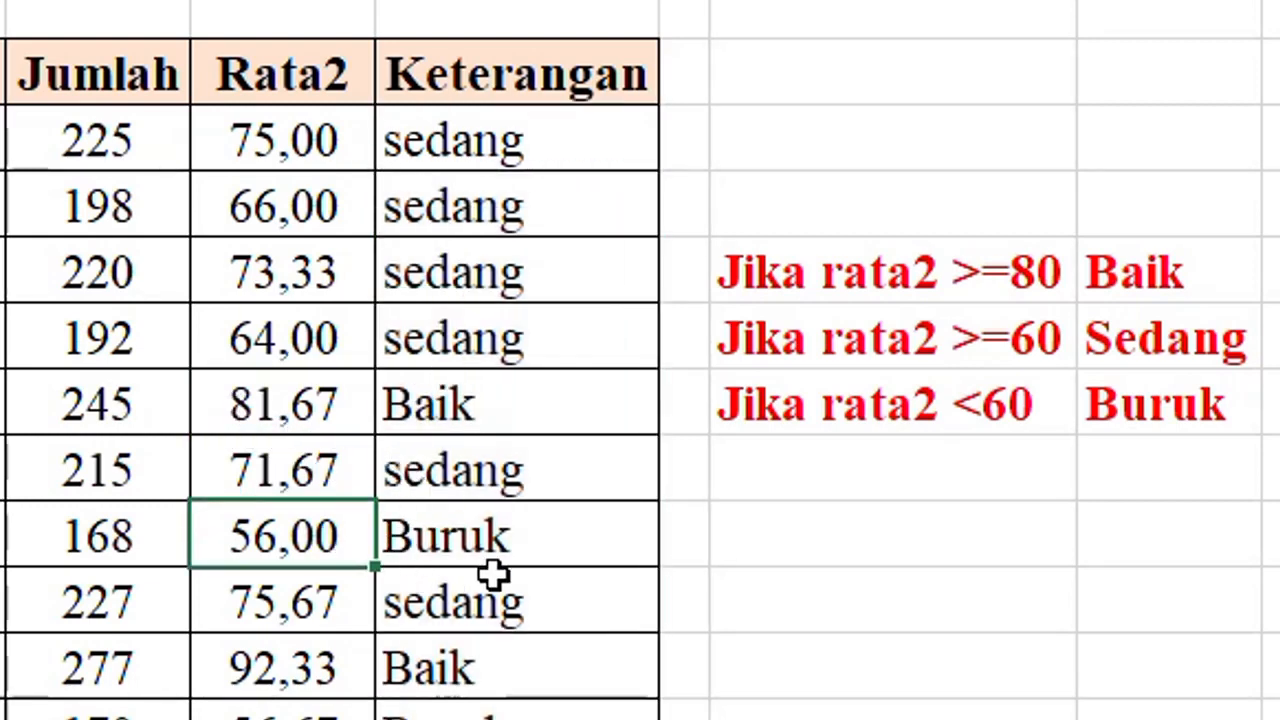
double_click(505, 148)
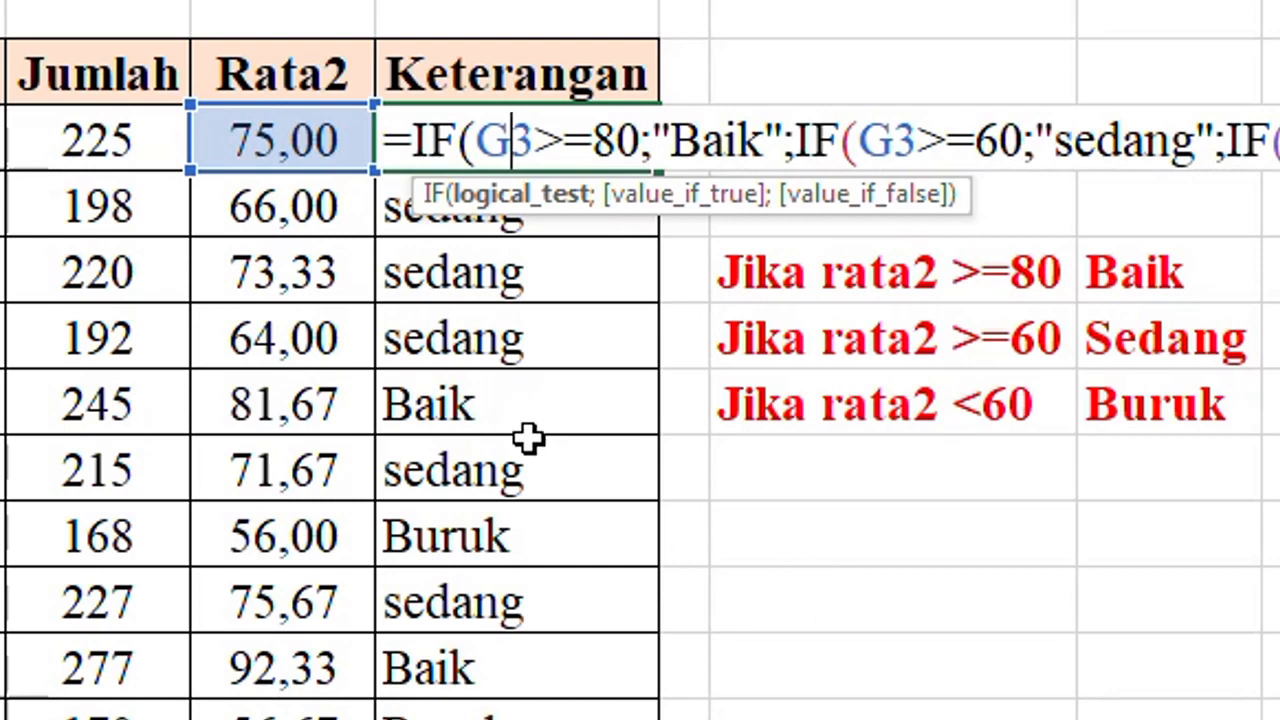
Step: Close the H3 formula and examine the GOL, GAJI POKOK and TUNJANGAN reference table and lookup column C on the DAFTAR GAJI KARYAWAN sheet
key(Return)
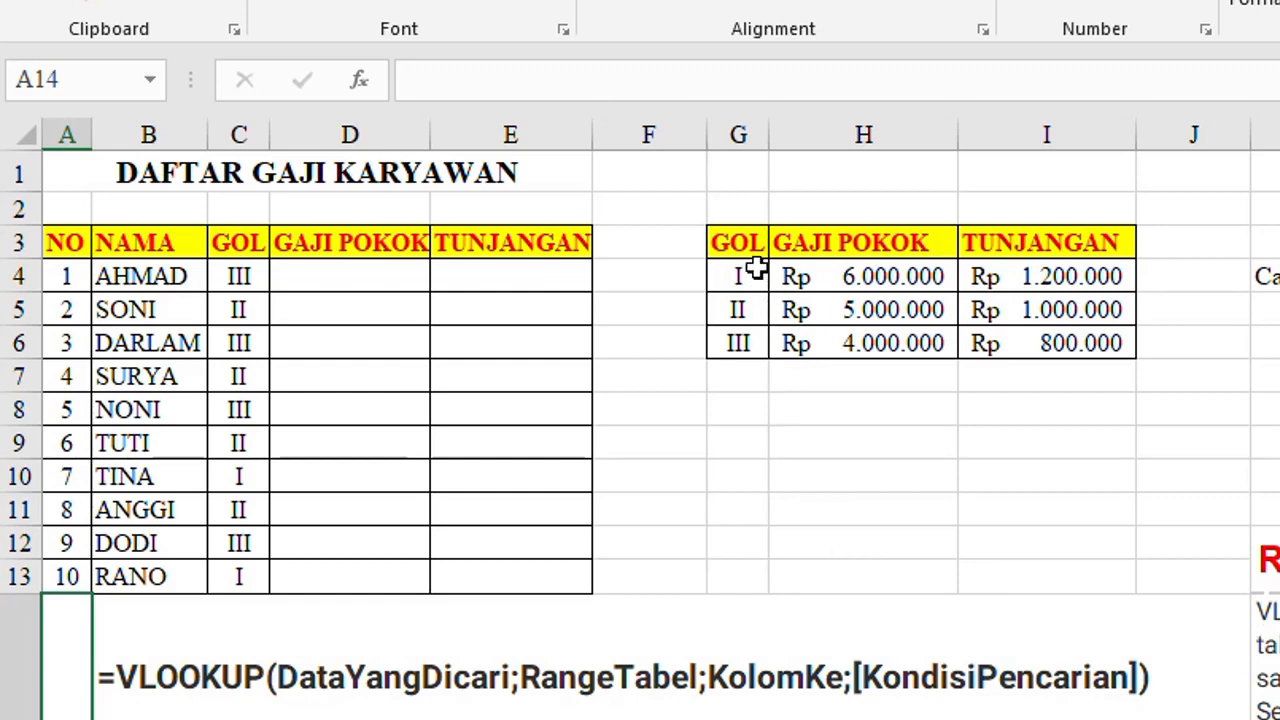
drag(742, 241, 742, 340)
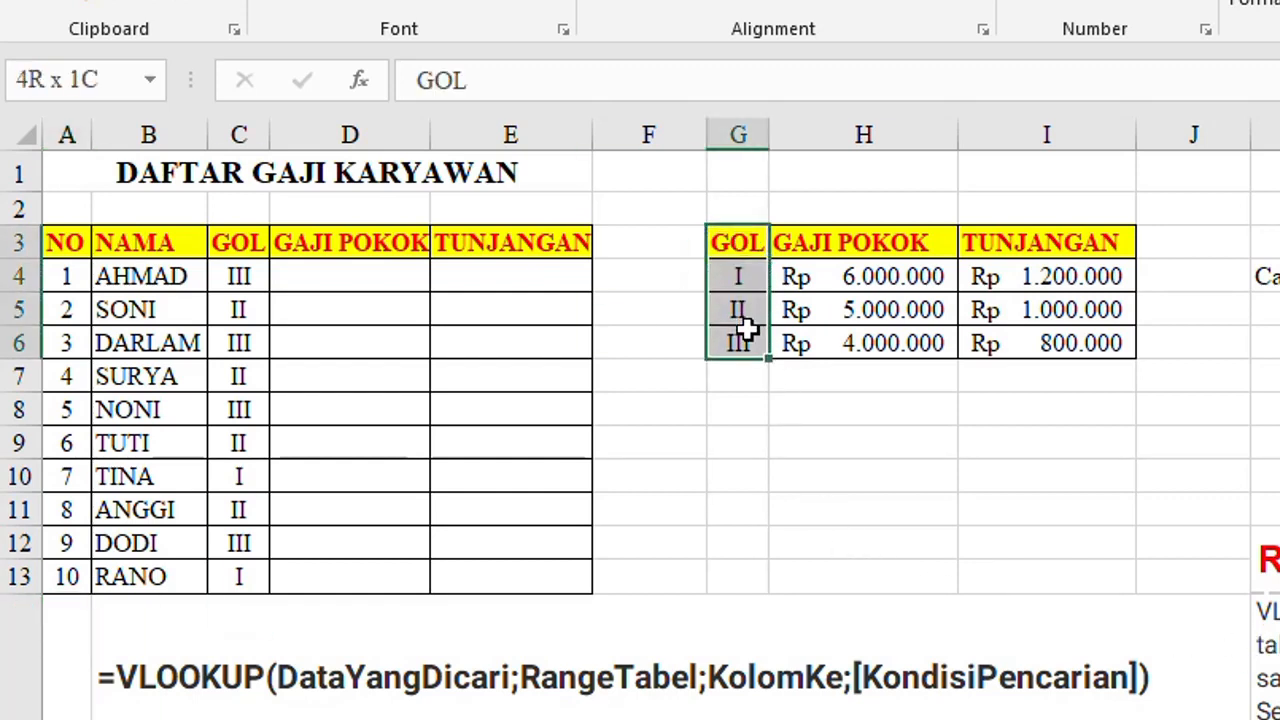
click(777, 440)
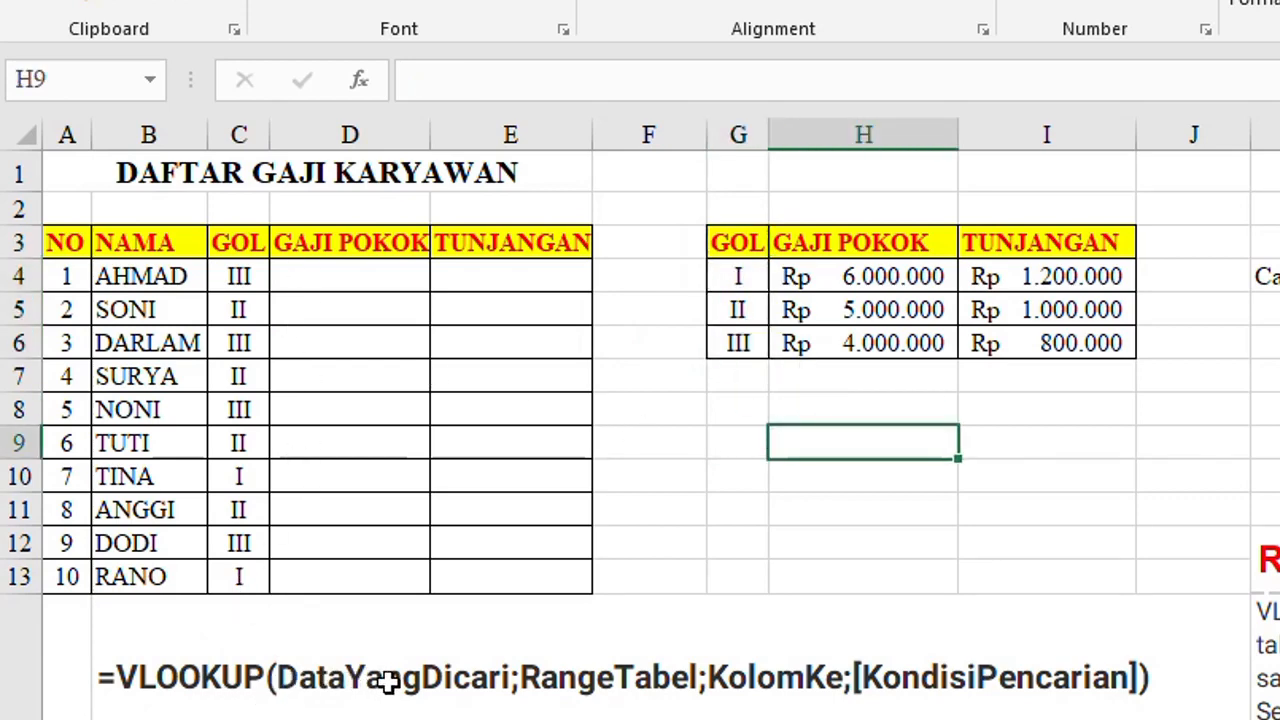
click(238, 276)
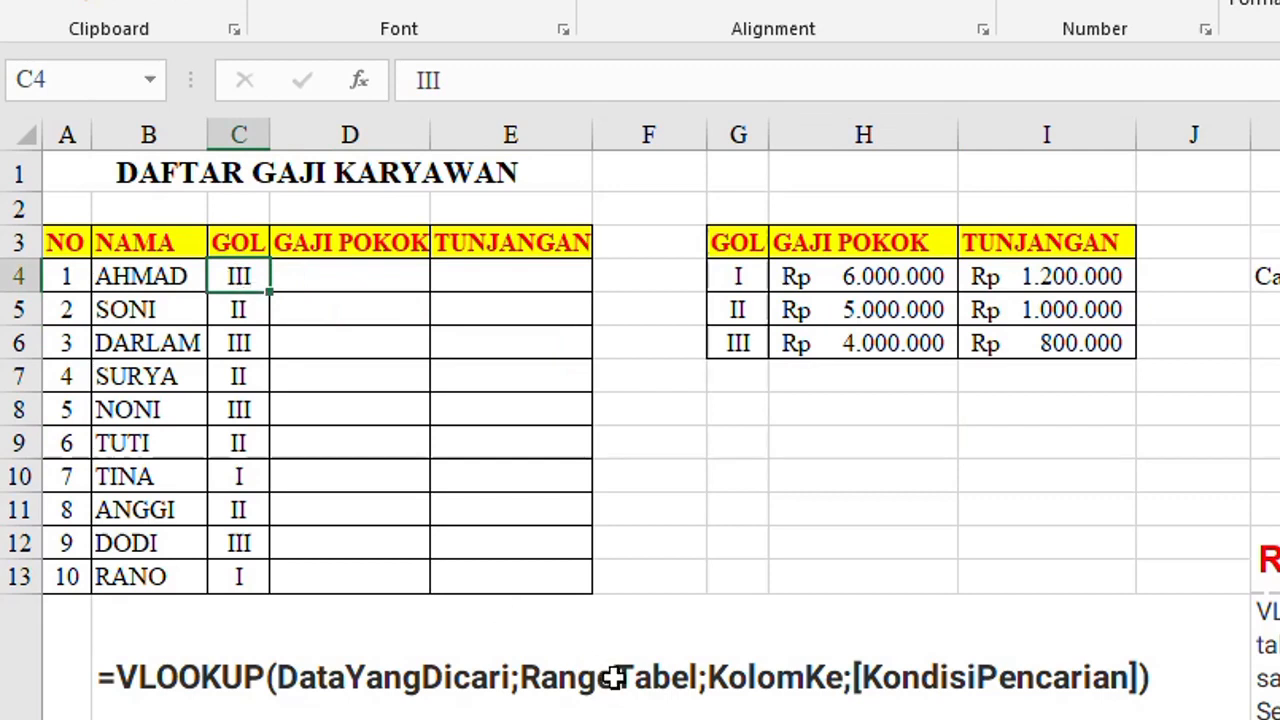
drag(741, 241, 1086, 343)
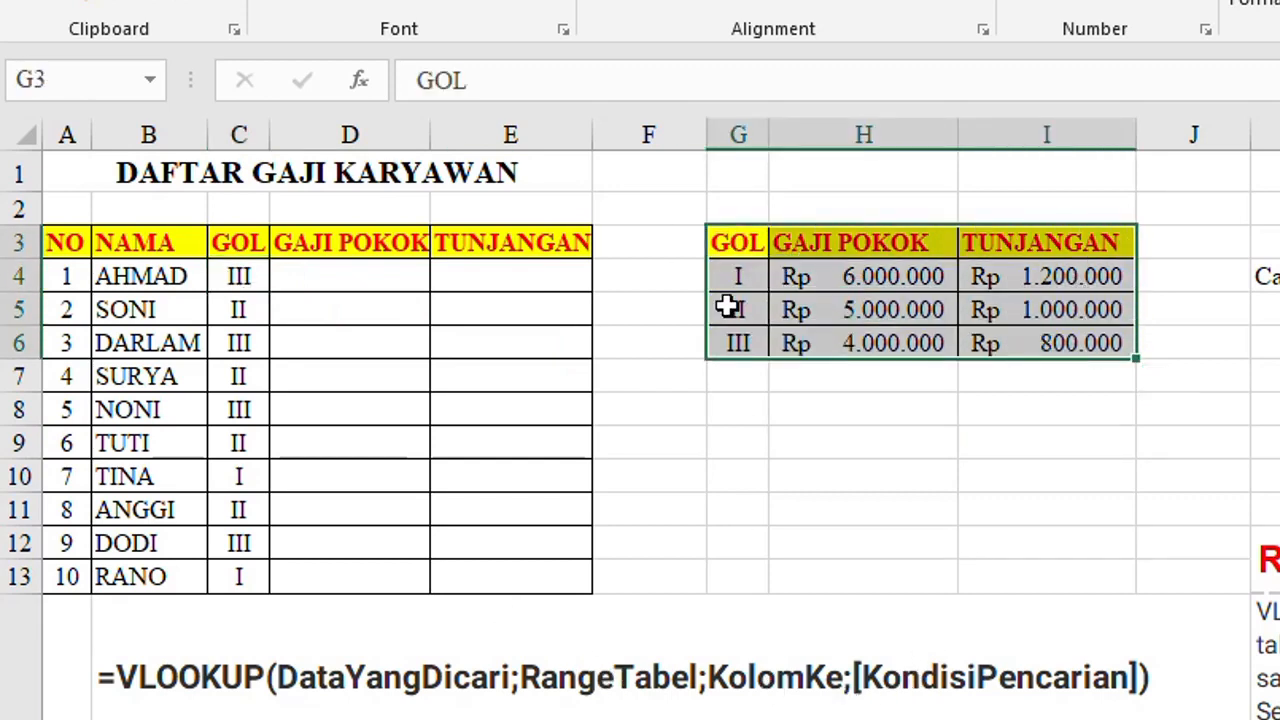
click(737, 241)
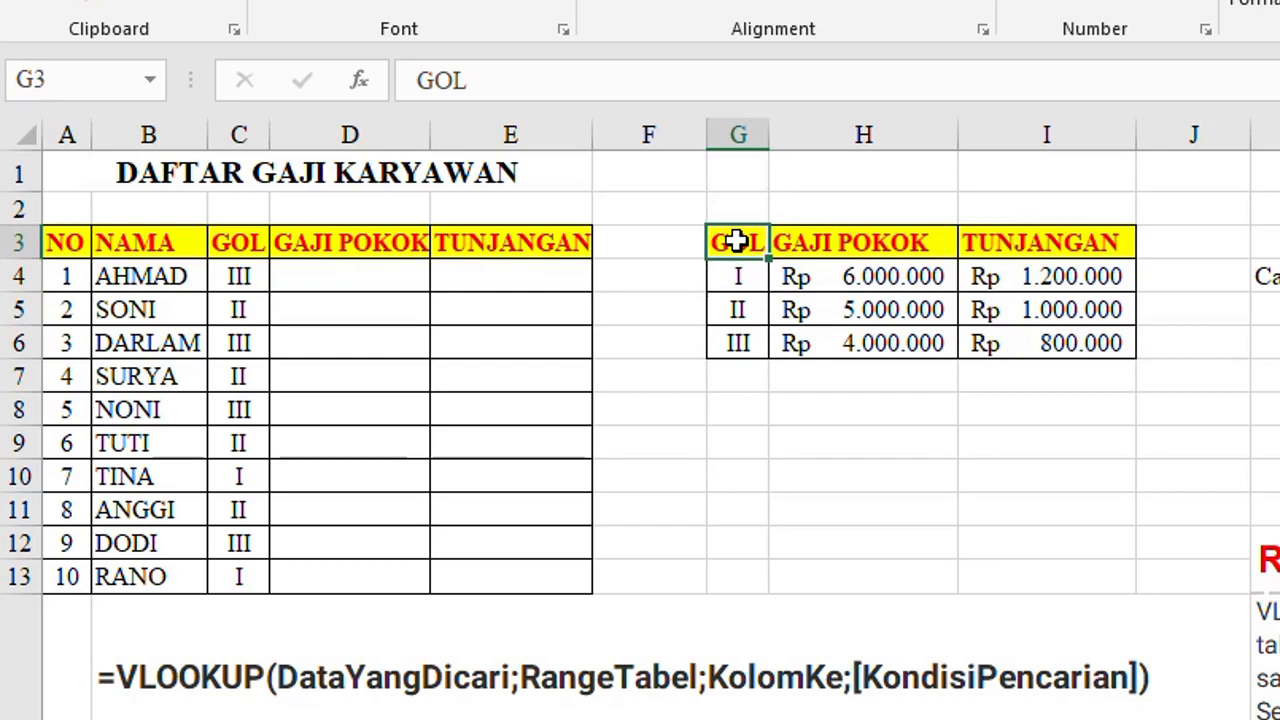
click(822, 243)
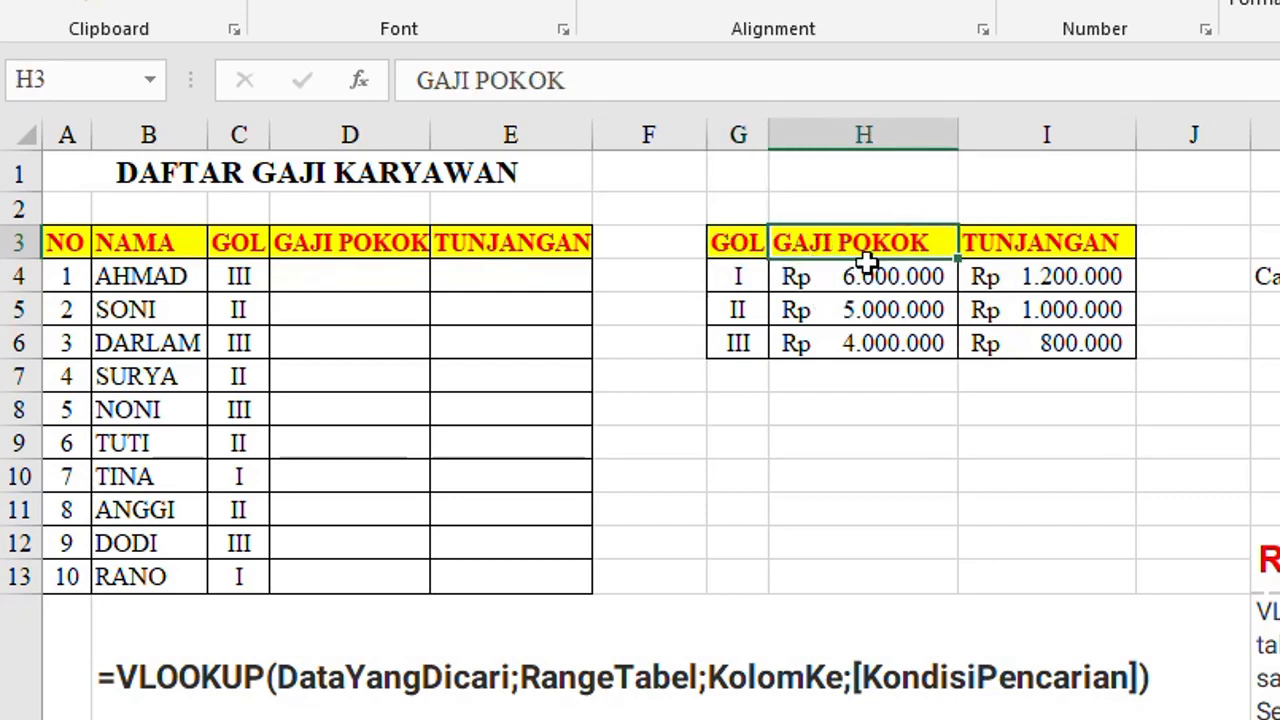
Step: Enter =VLOOKUP(C4;G3:I6;2) in D4 to look up the first employee's GAJI POKOK
click(338, 283)
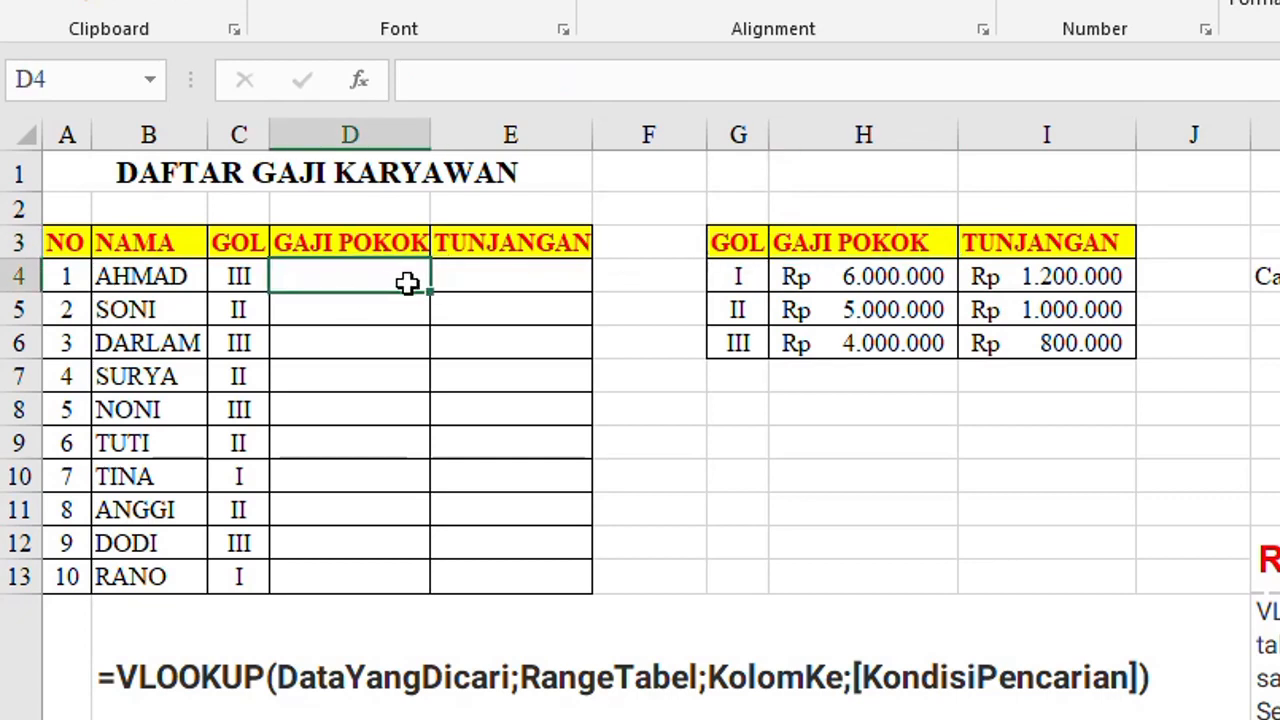
text(=)
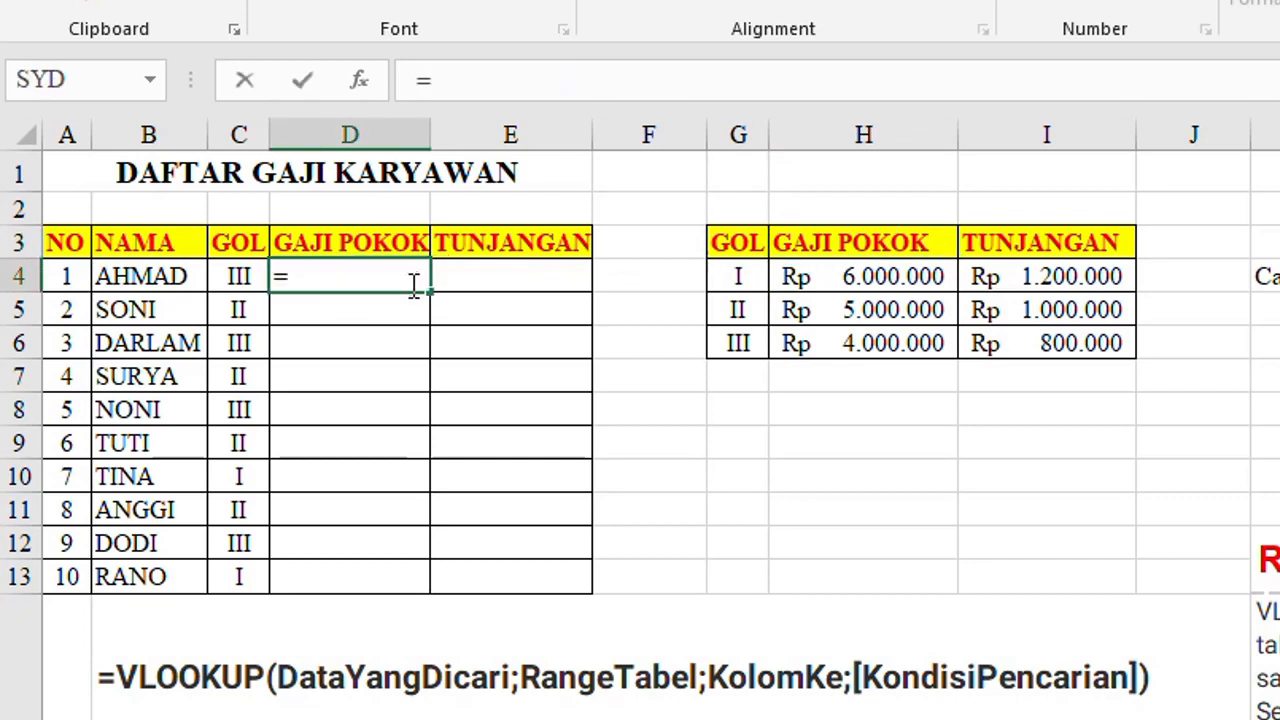
text(V)
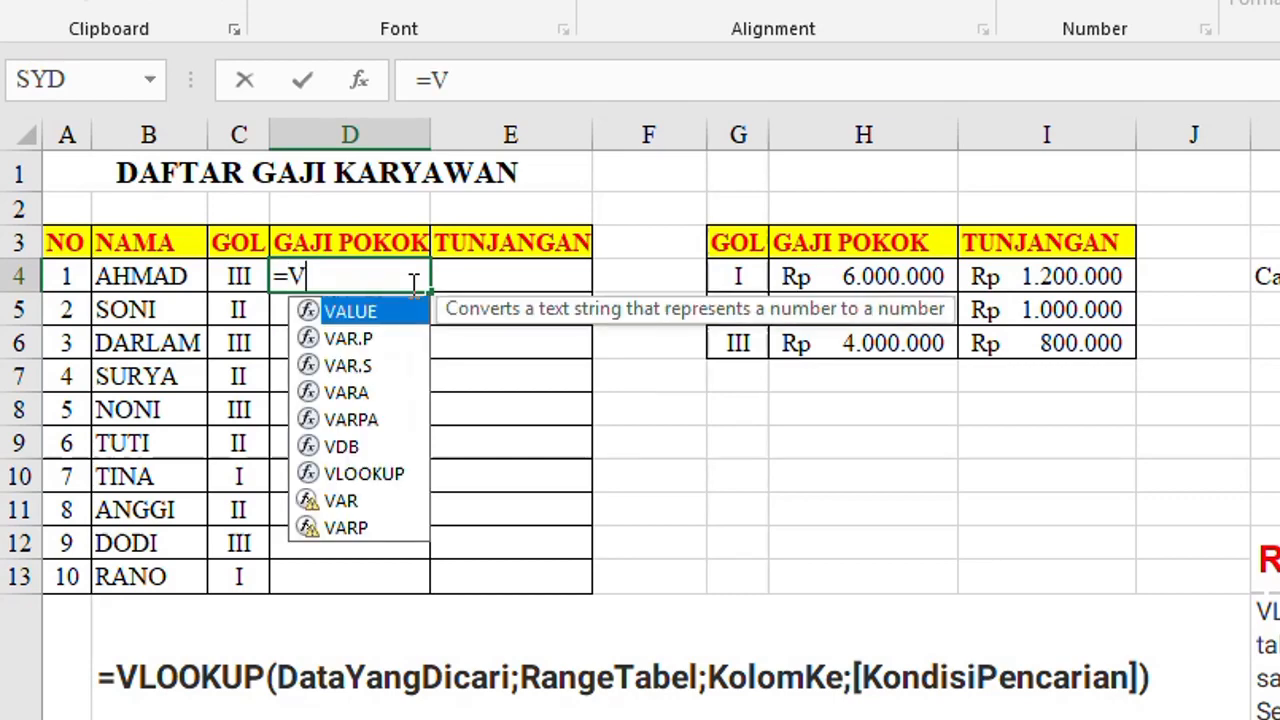
text(LOOKUP()
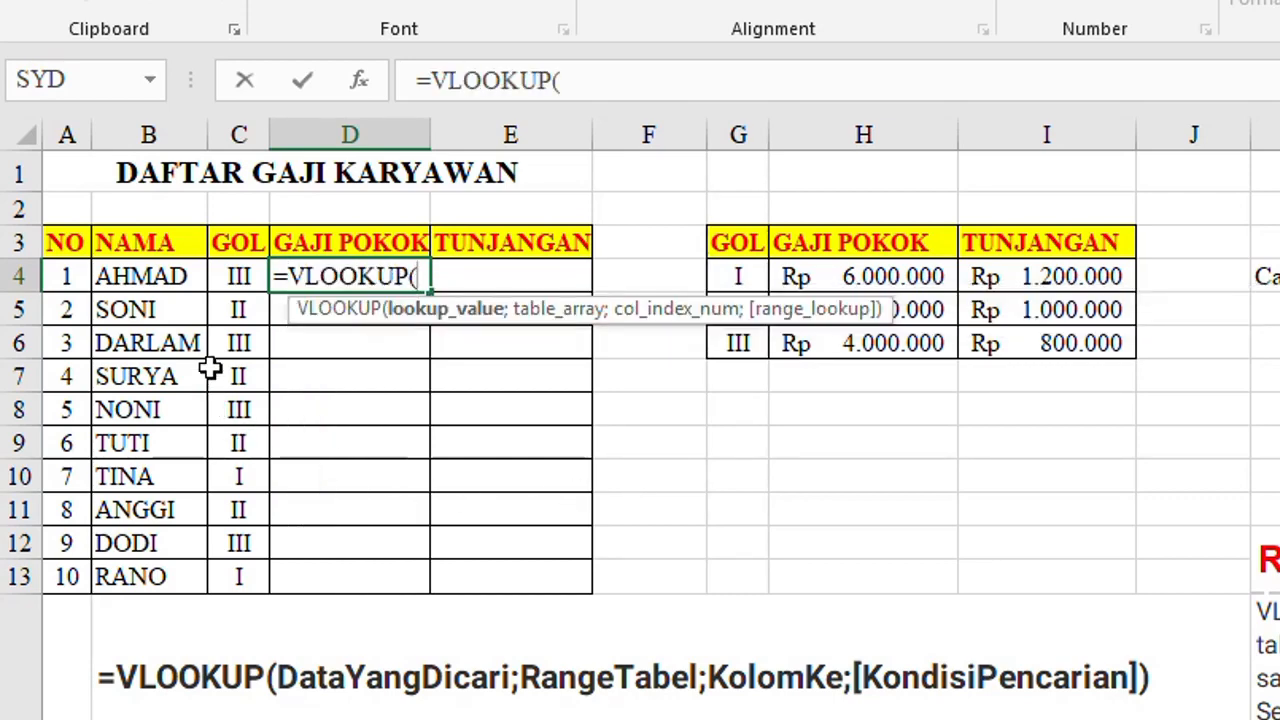
click(236, 279)
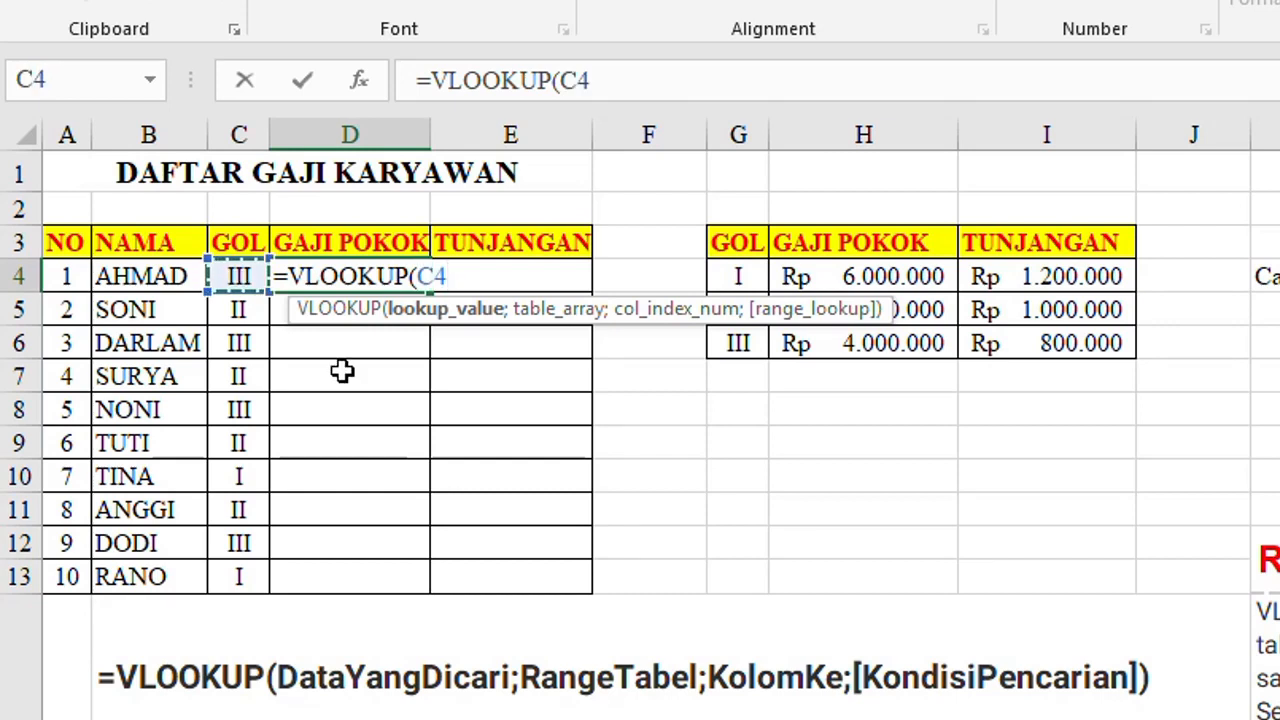
text(;)
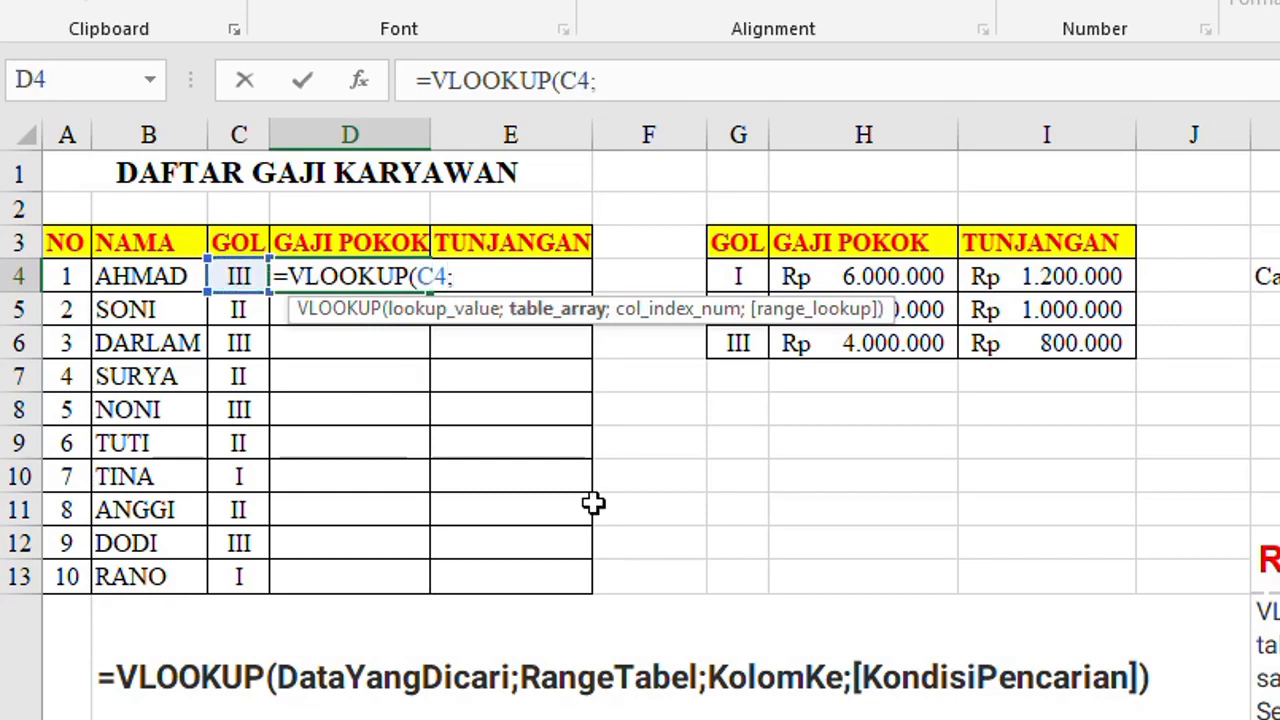
drag(746, 245, 1055, 343)
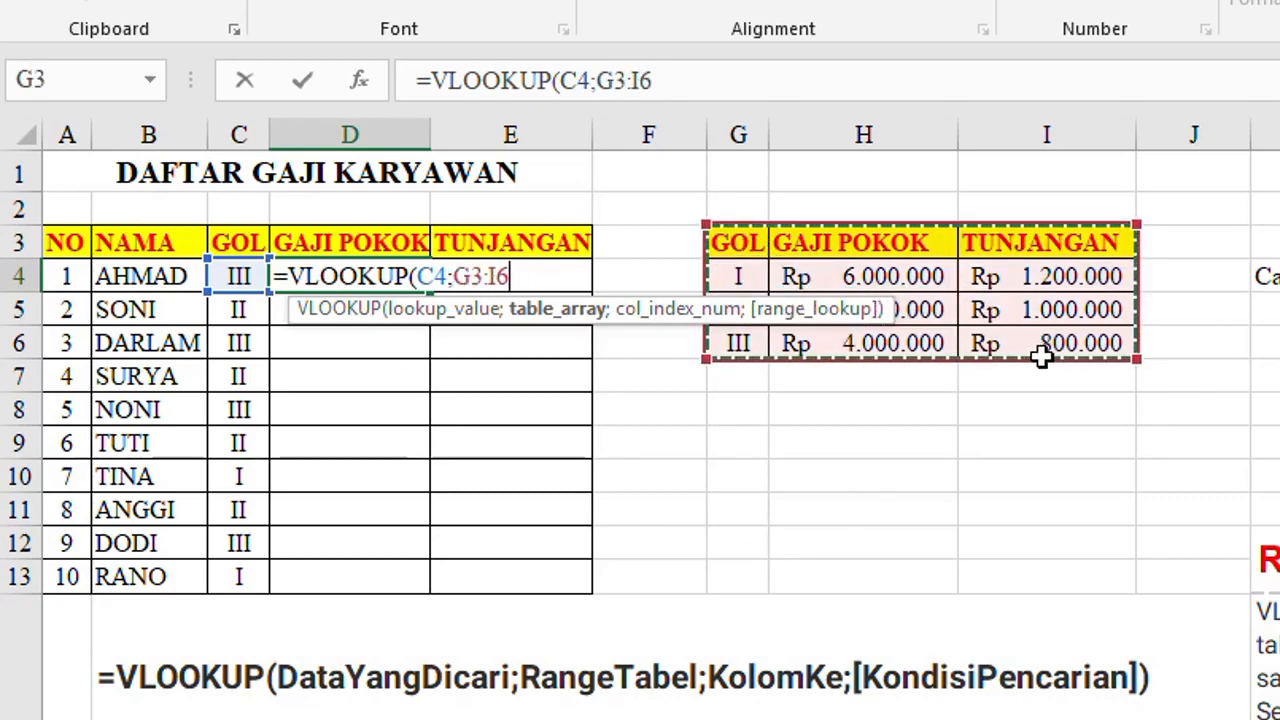
text(;2)
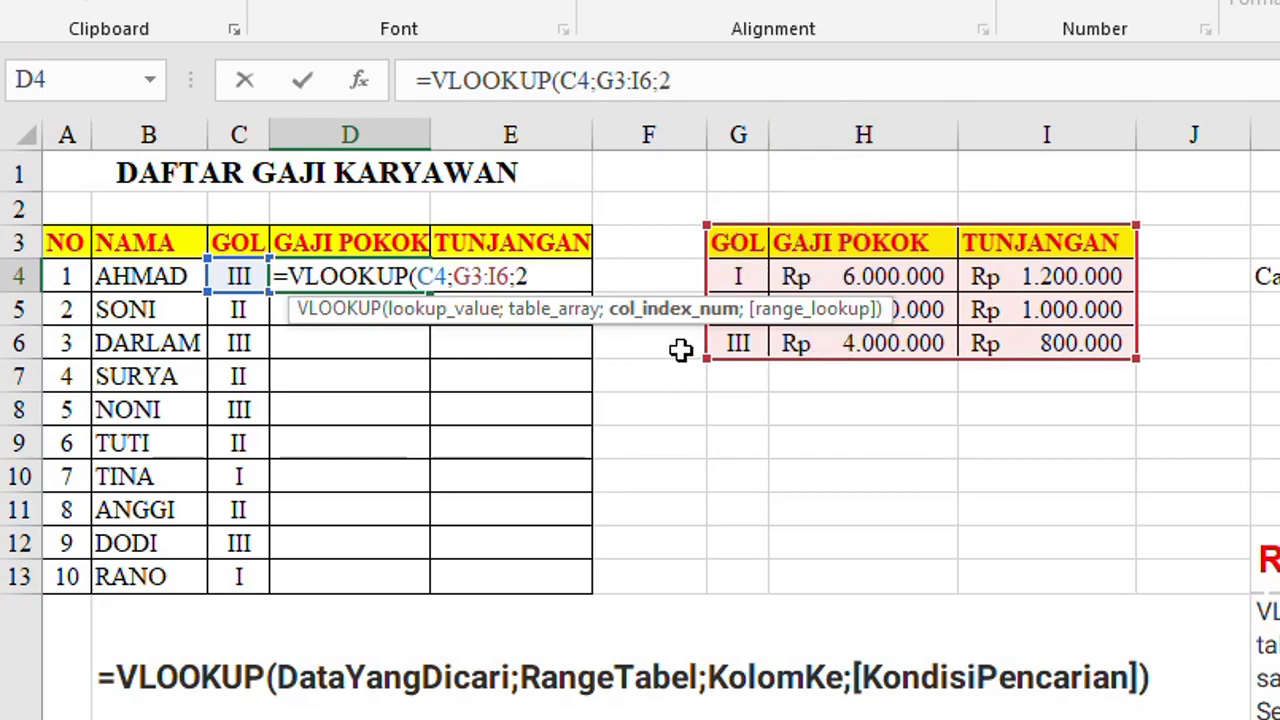
text())
key(Return)
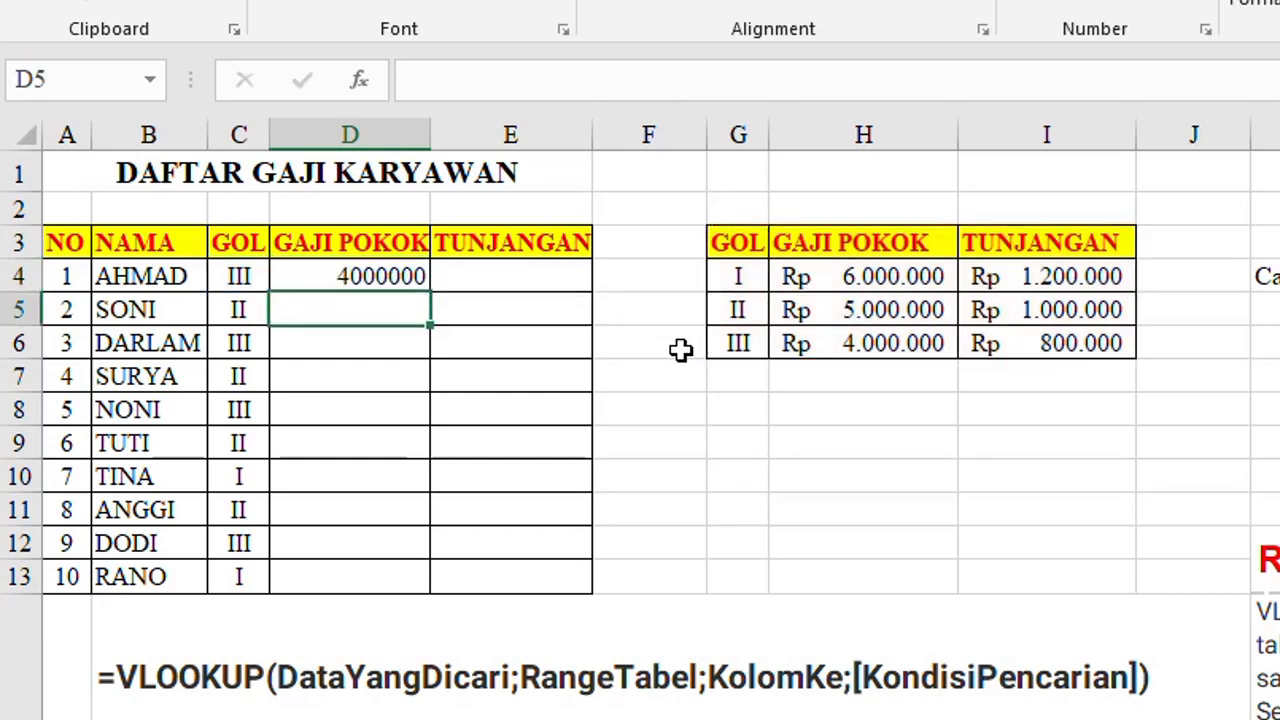
Step: Enter =VLOOKUP(C4;G3:I6;3) in E4 to look up the first employee's TUNJANGAN from the reference table's third column
click(498, 275)
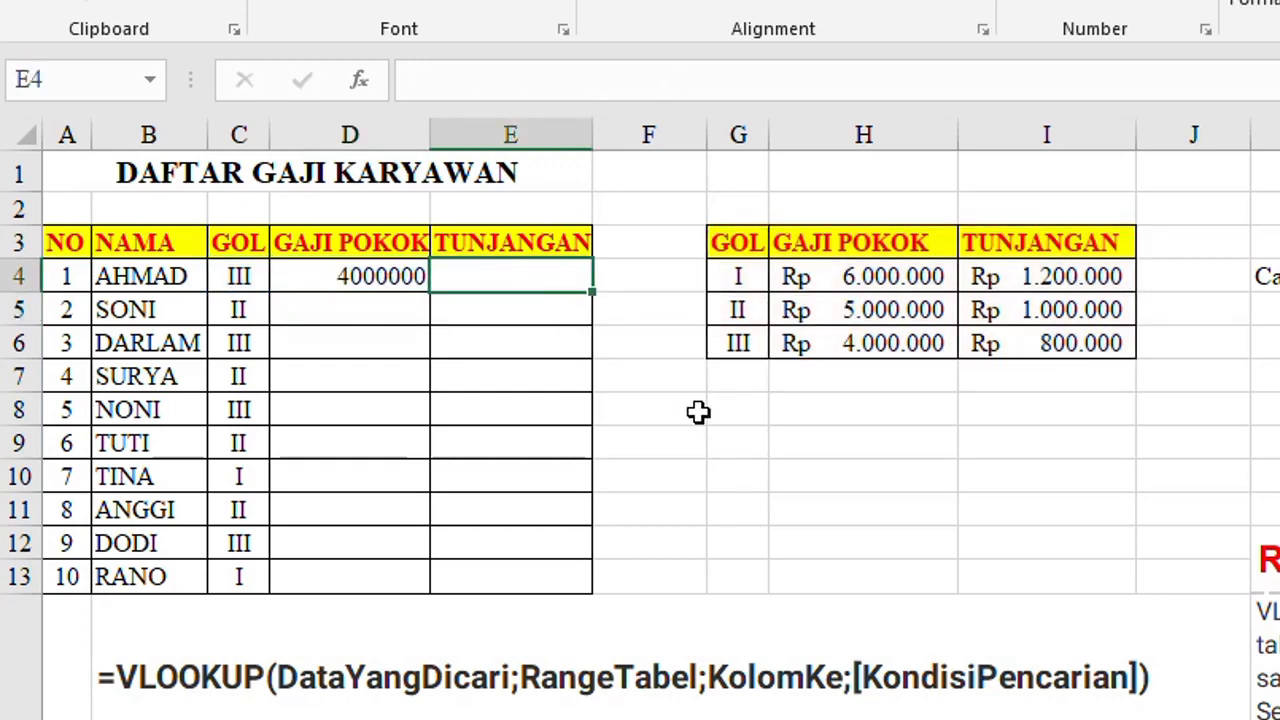
click(1050, 245)
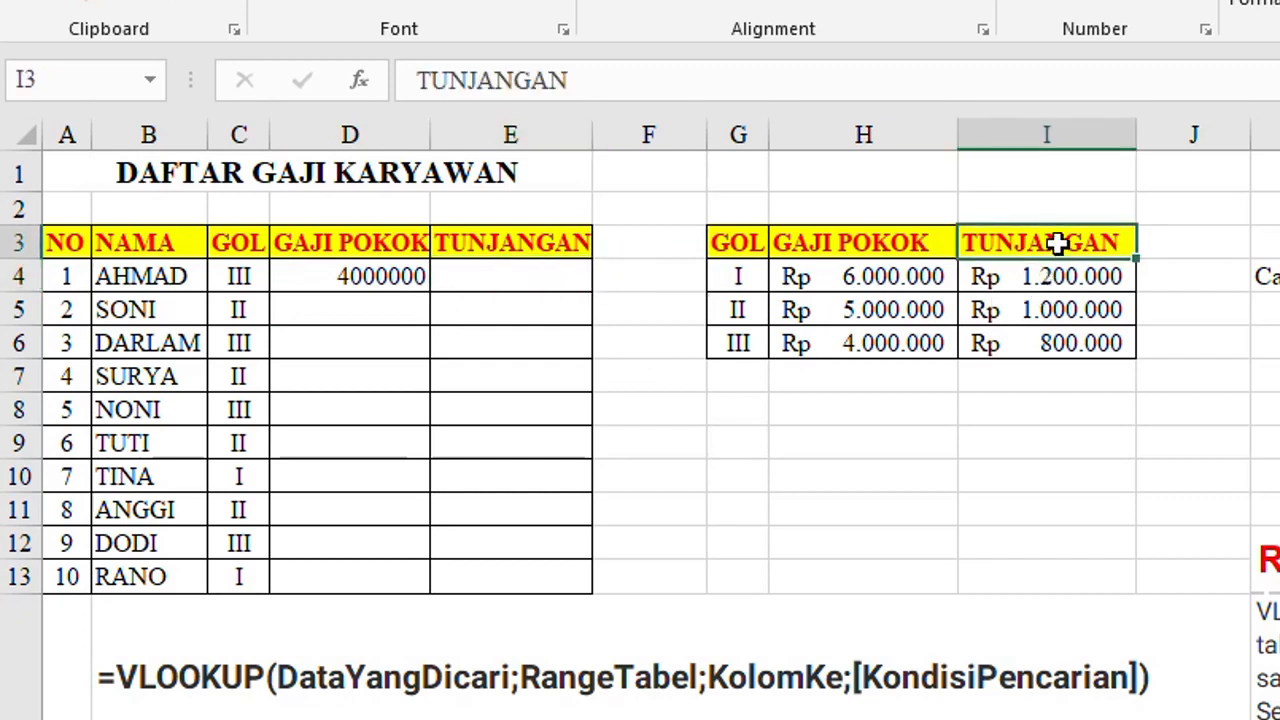
click(1047, 134)
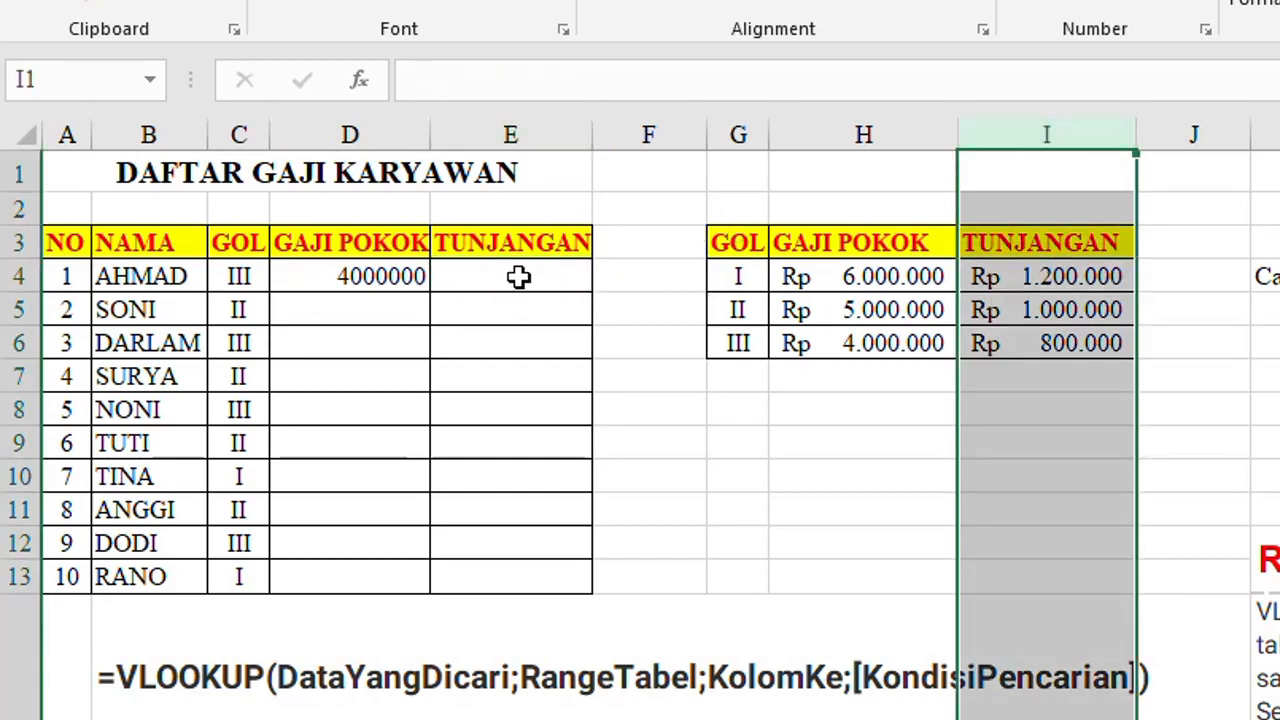
click(518, 277)
text(=)
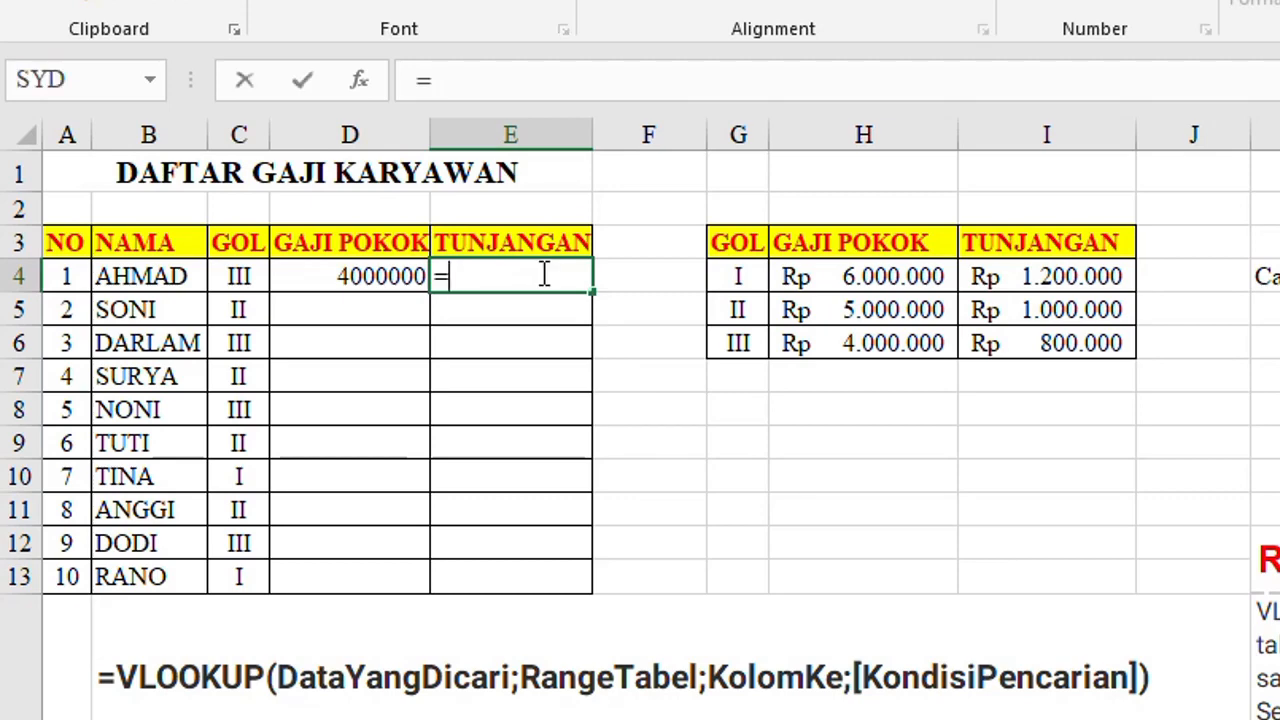
text(VLOOKUP()
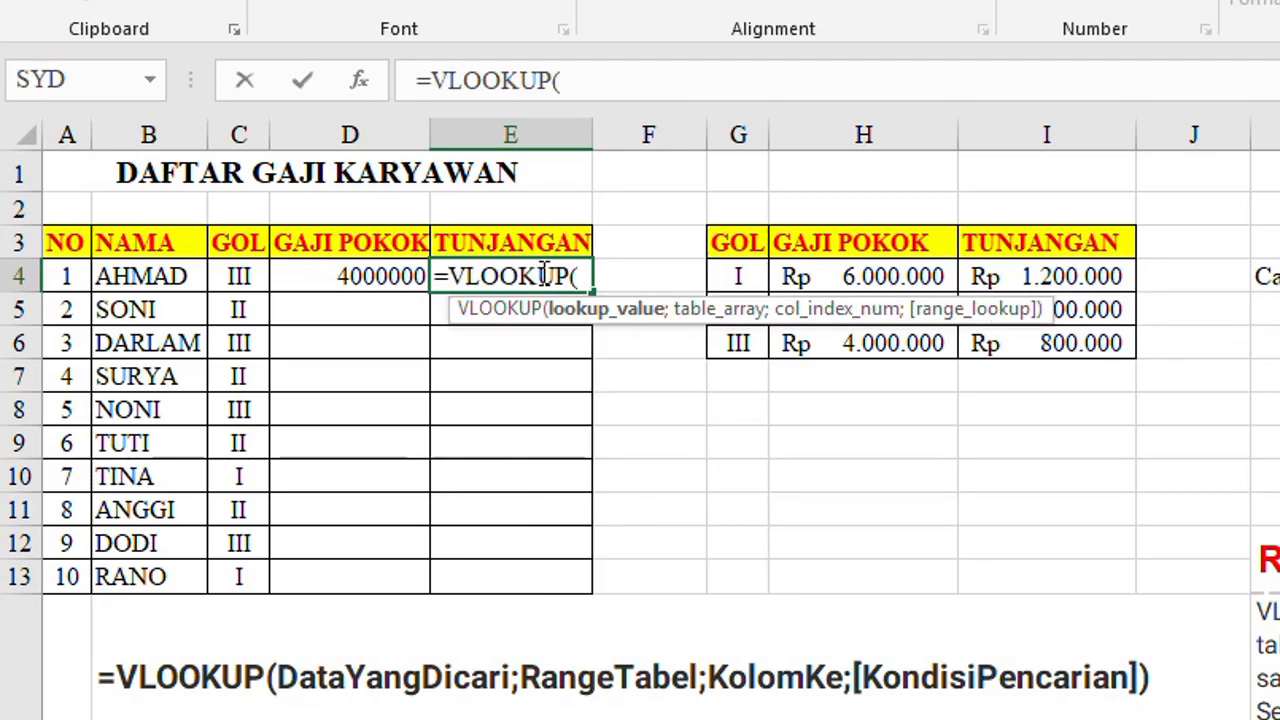
click(237, 277)
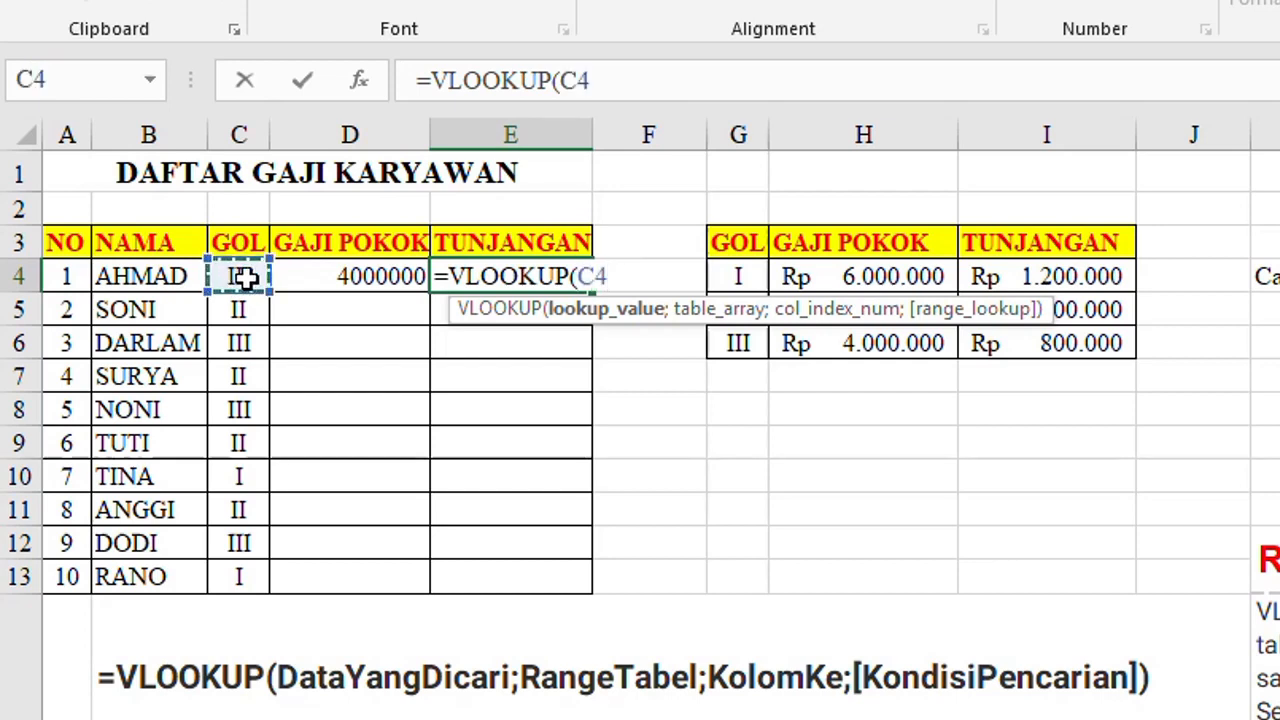
text(;)
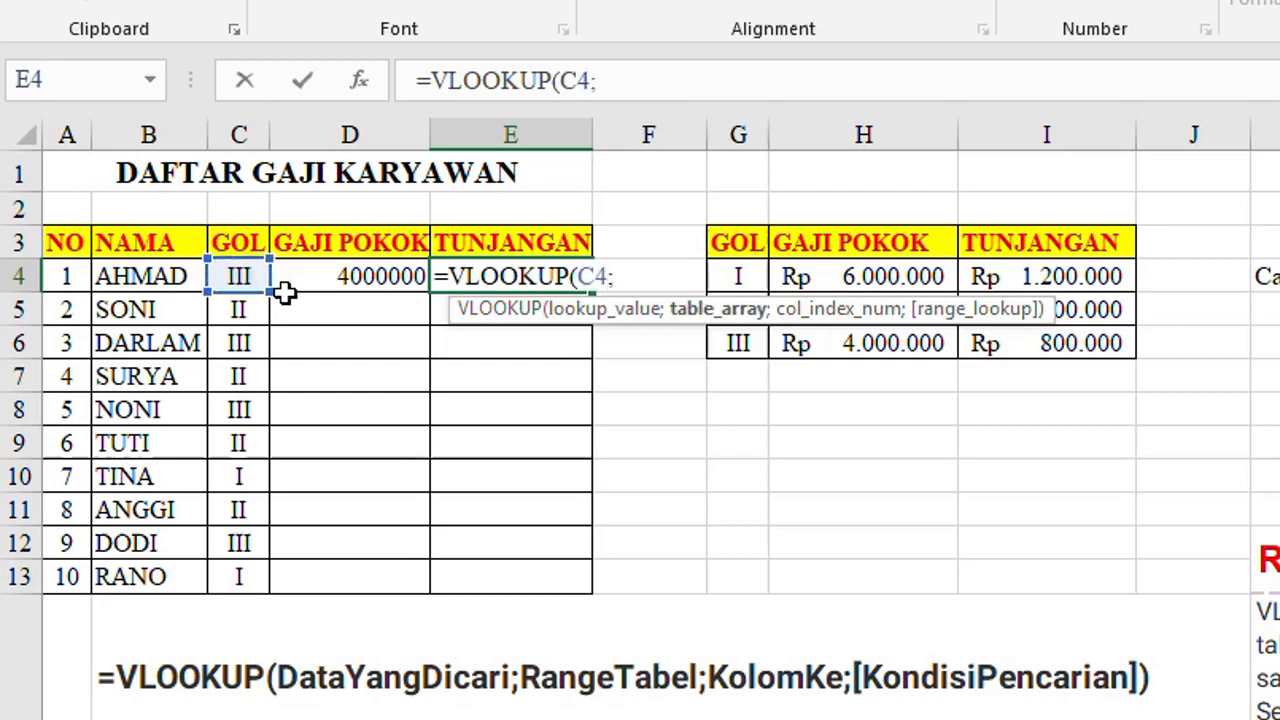
drag(741, 242, 1054, 340)
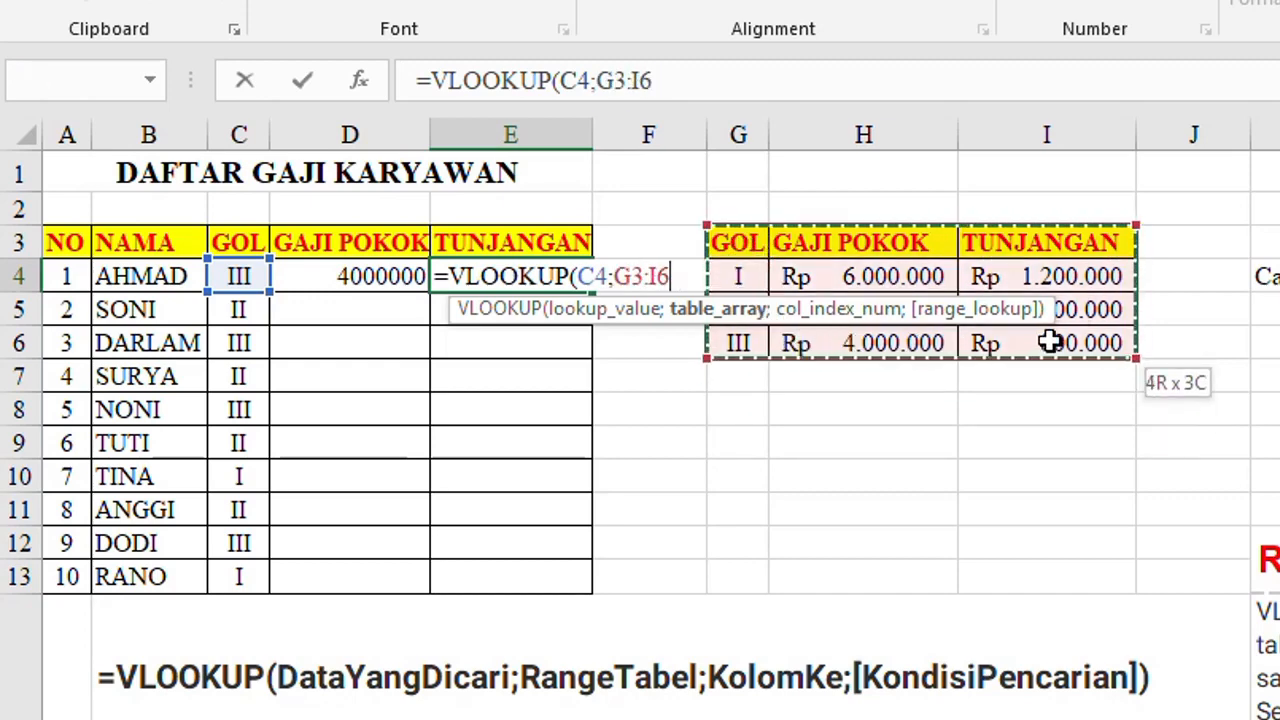
text(;)
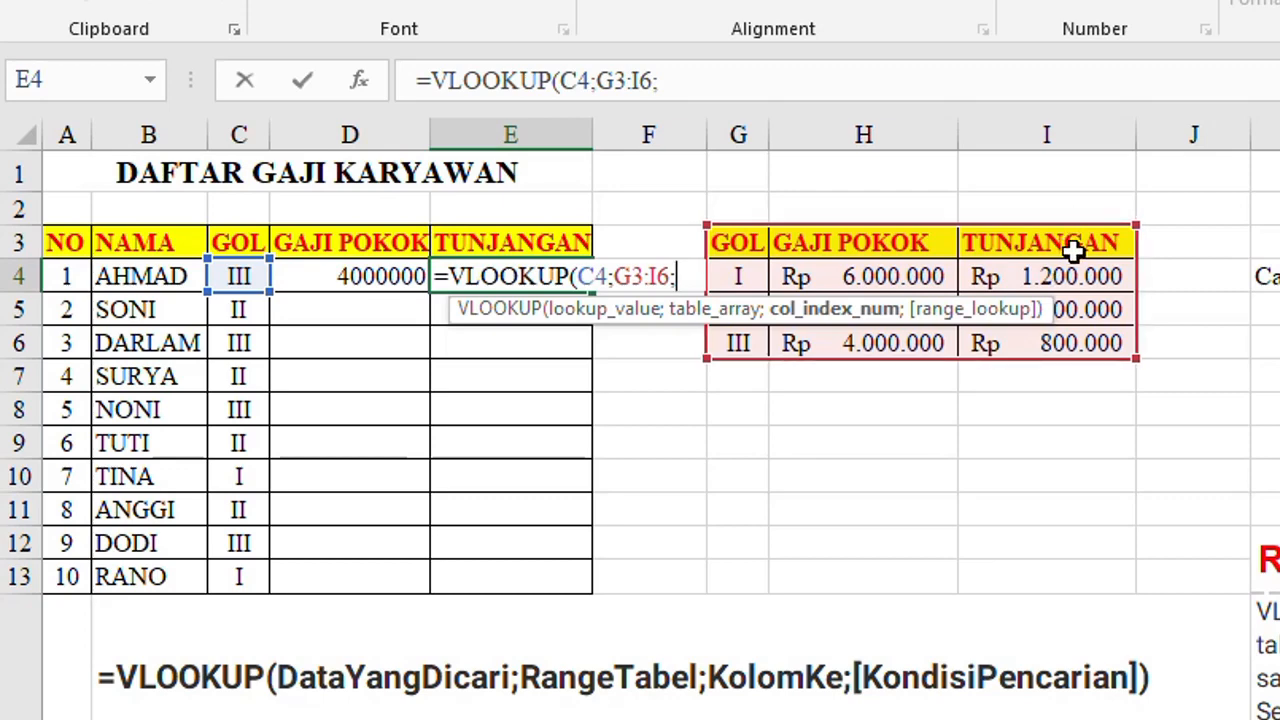
text(3))
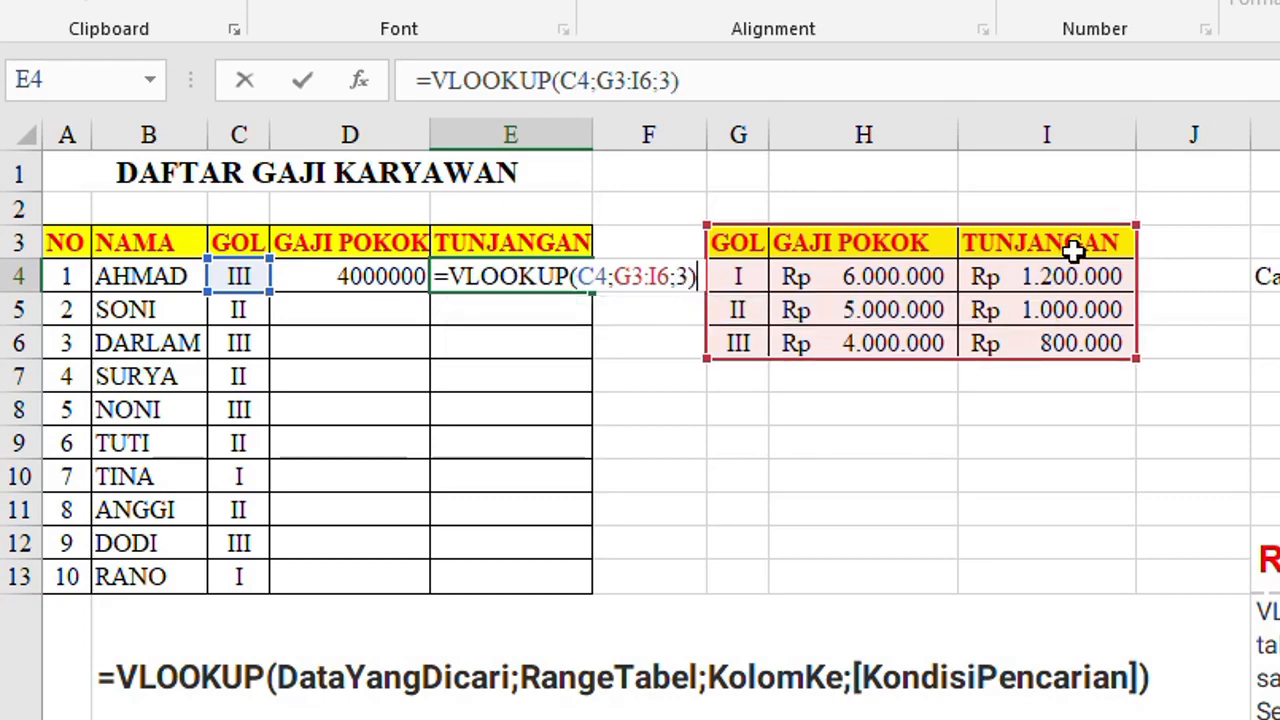
key(Return)
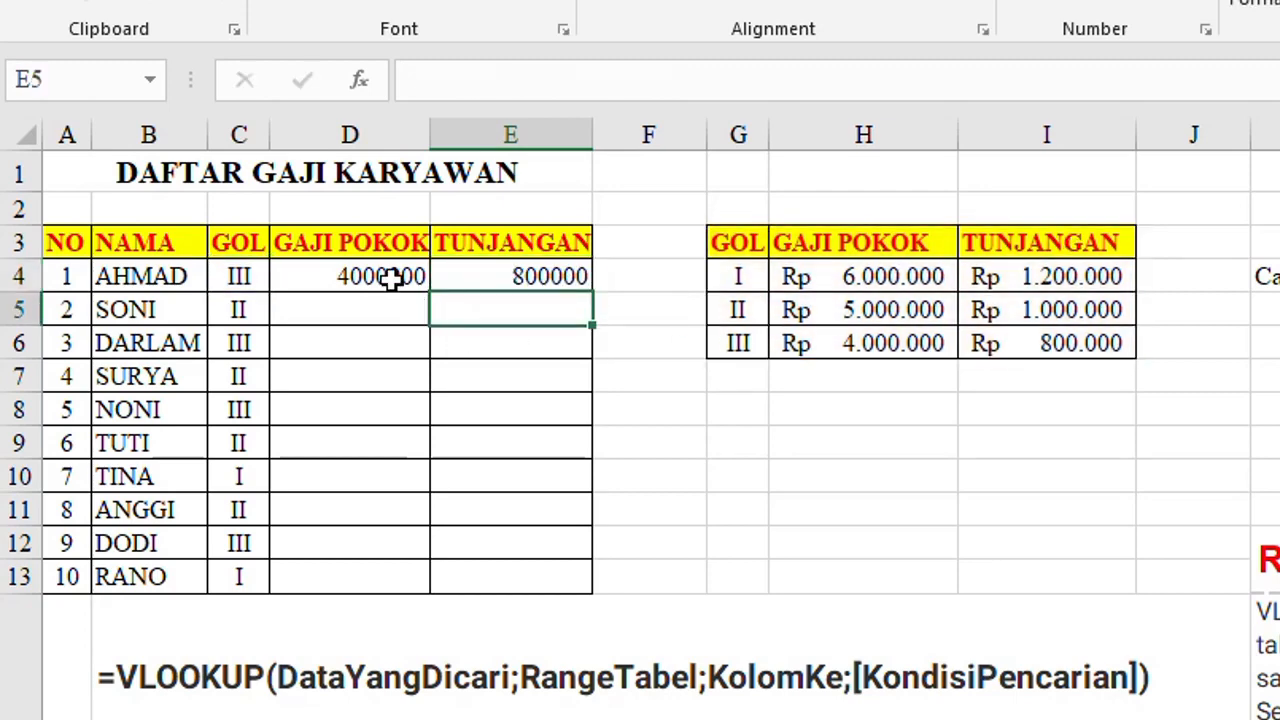
Step: Review the lookup formula in D4, and copy the formulas in D4:E4 down to row 13 for the remaining employees
drag(400, 279, 491, 296)
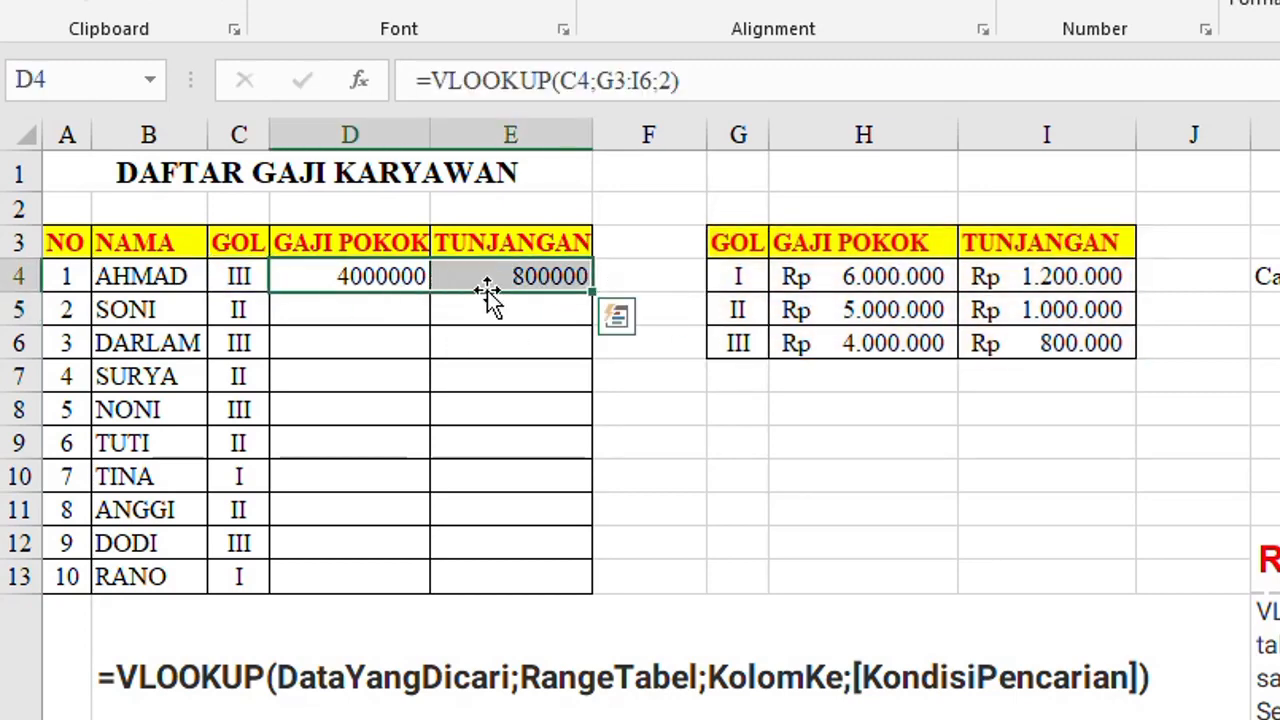
click(386, 277)
double_click(316, 281)
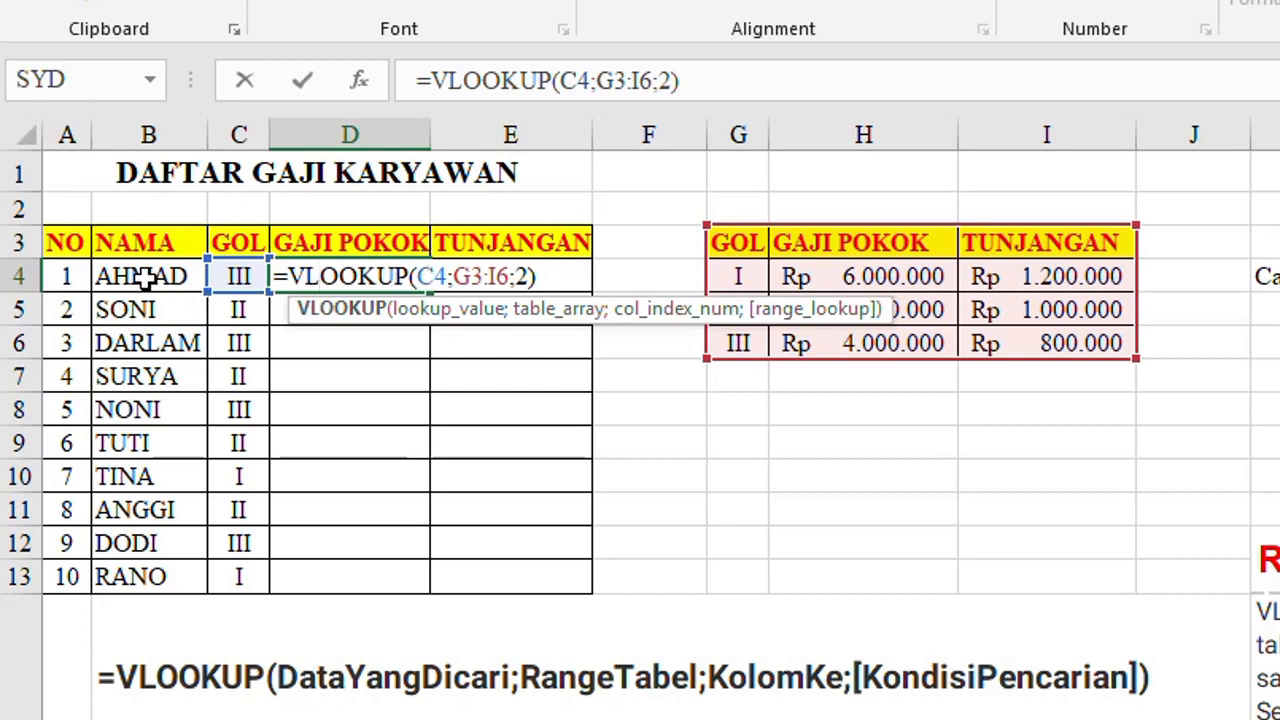
key(ctrl+Return)
click(337, 315)
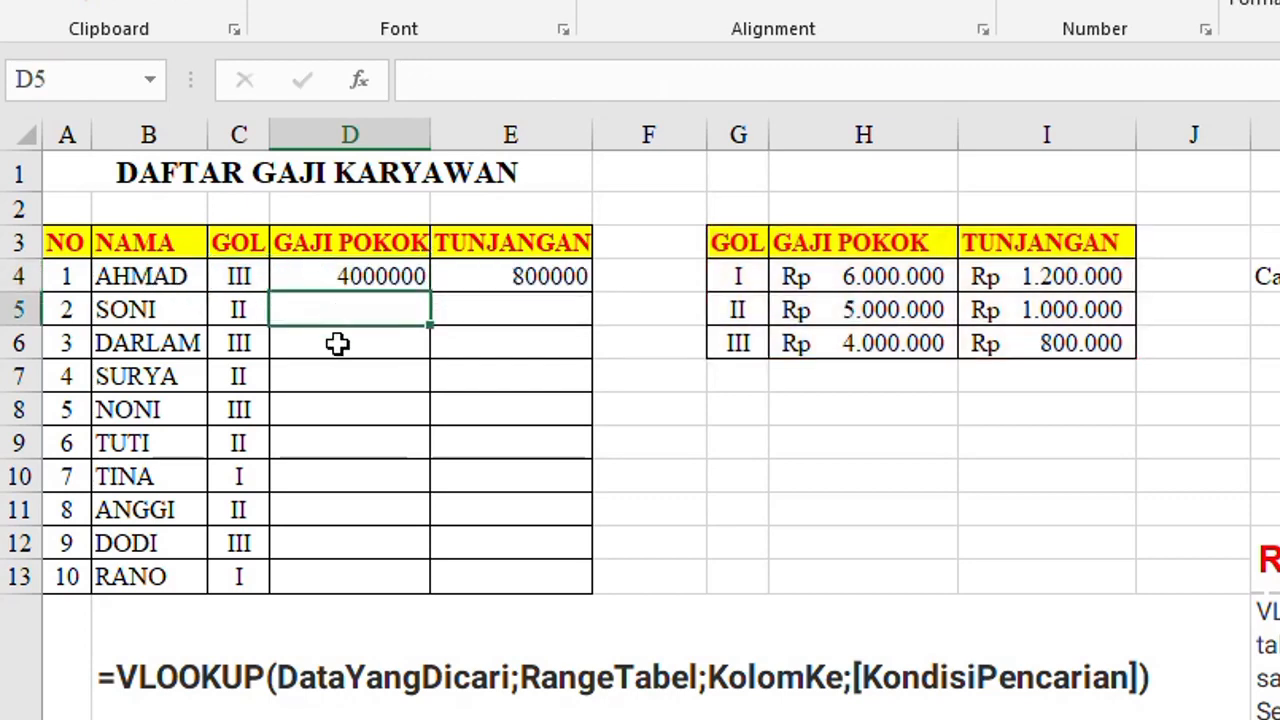
click(361, 340)
click(371, 371)
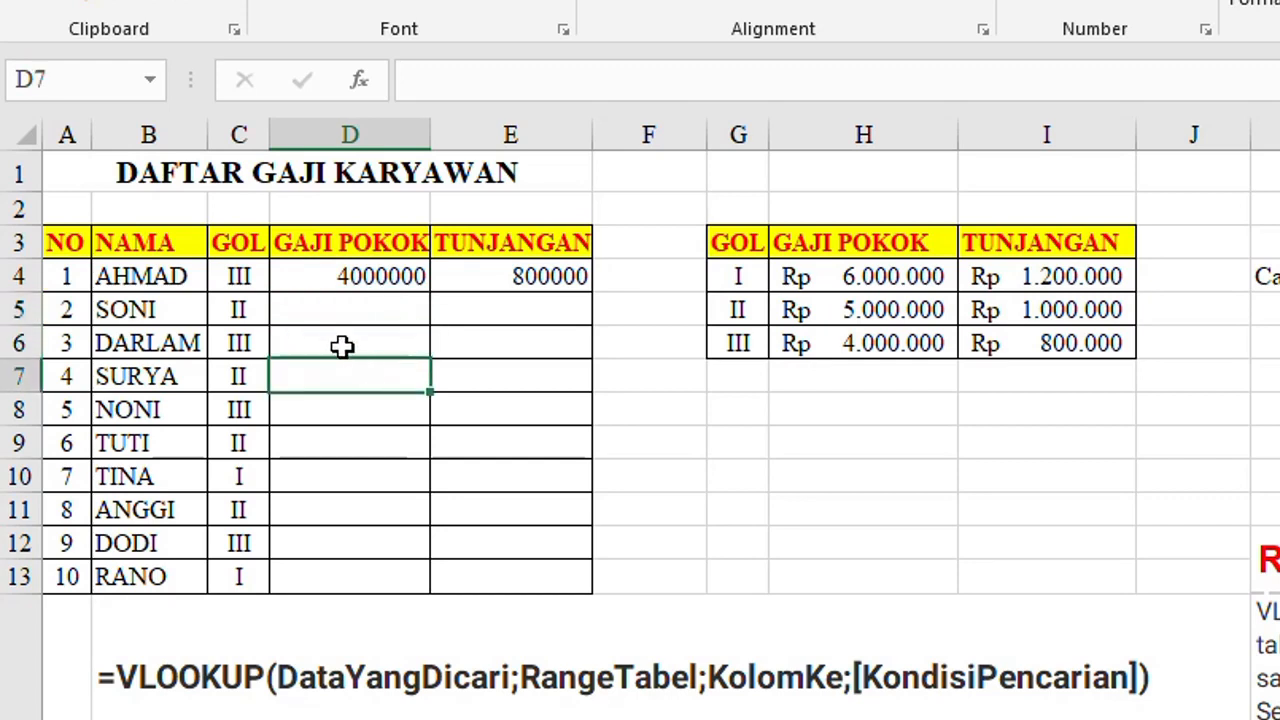
drag(395, 283, 620, 592)
Step: Examine the copied lookup formulas in D4 and D5 against the GOL values in column C and their row numbers
click(380, 280)
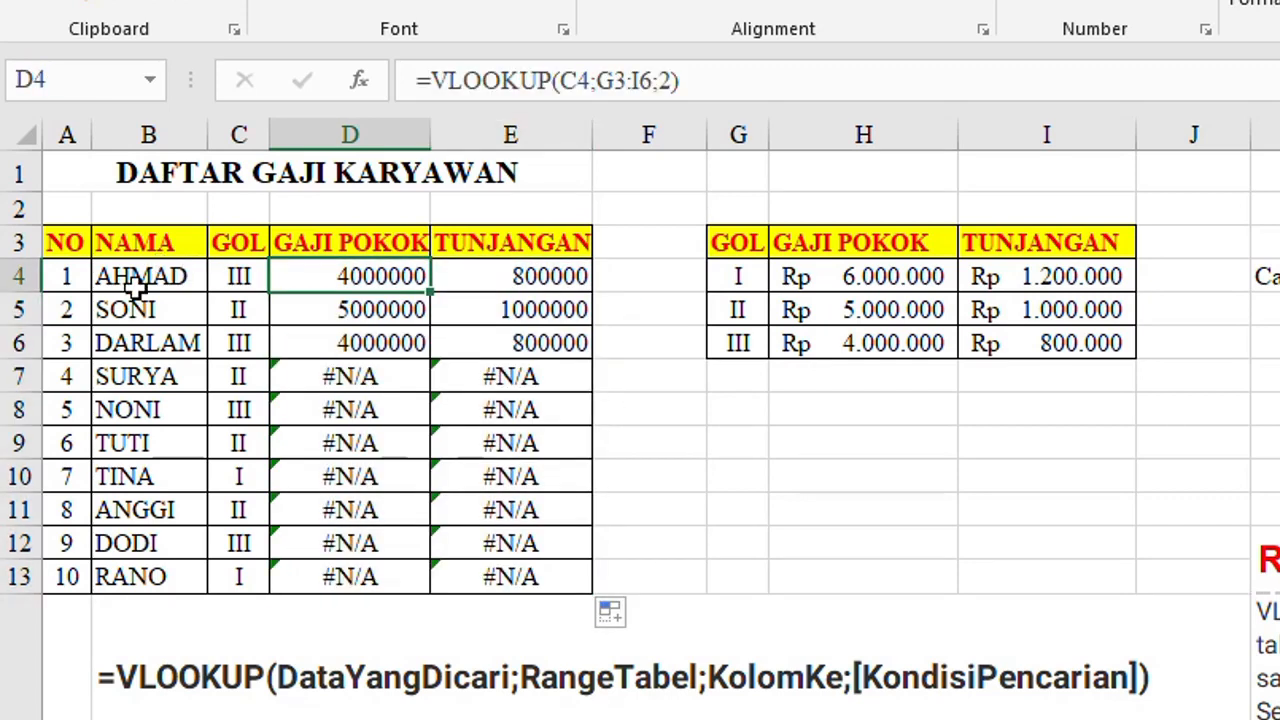
drag(135, 282, 134, 406)
drag(237, 277, 240, 410)
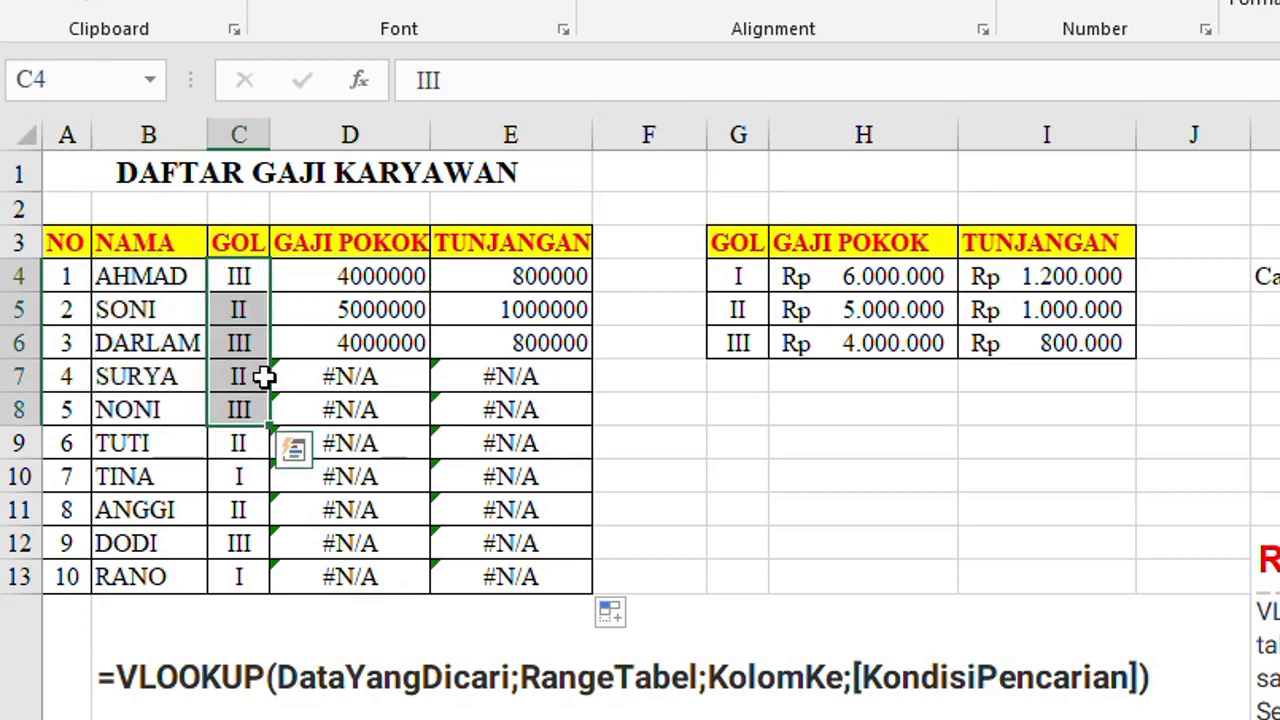
click(330, 279)
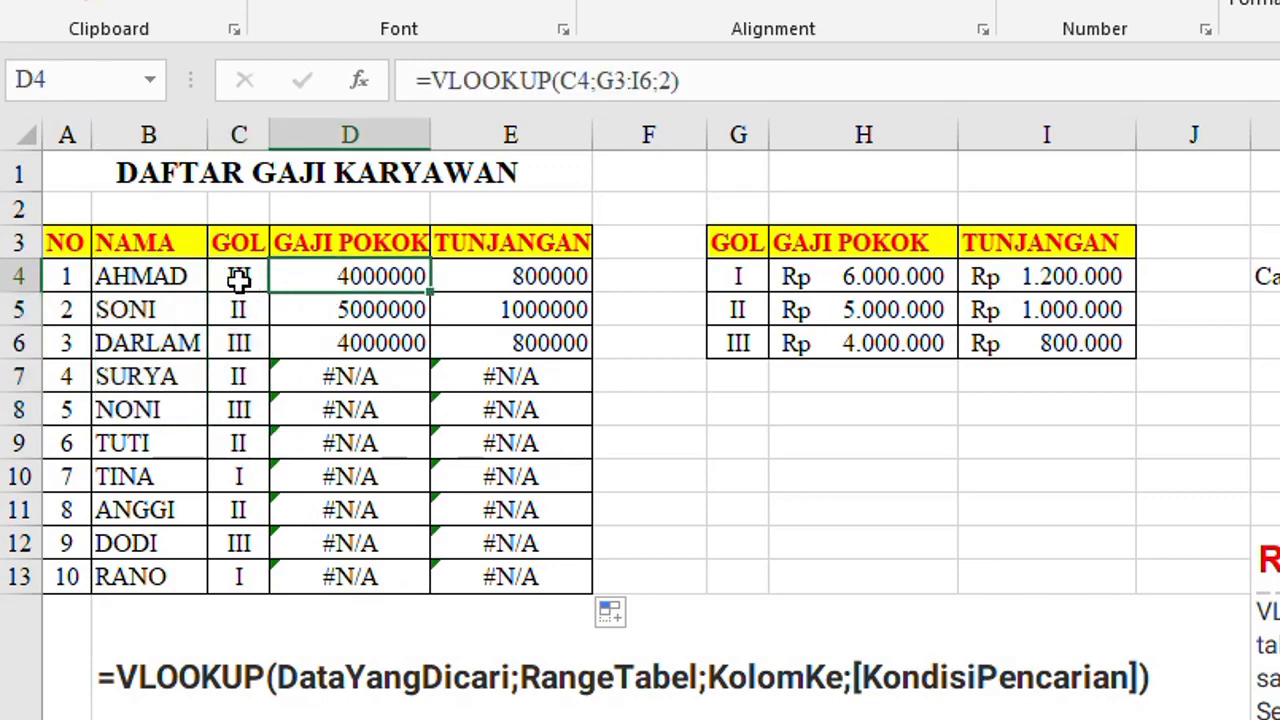
click(238, 279)
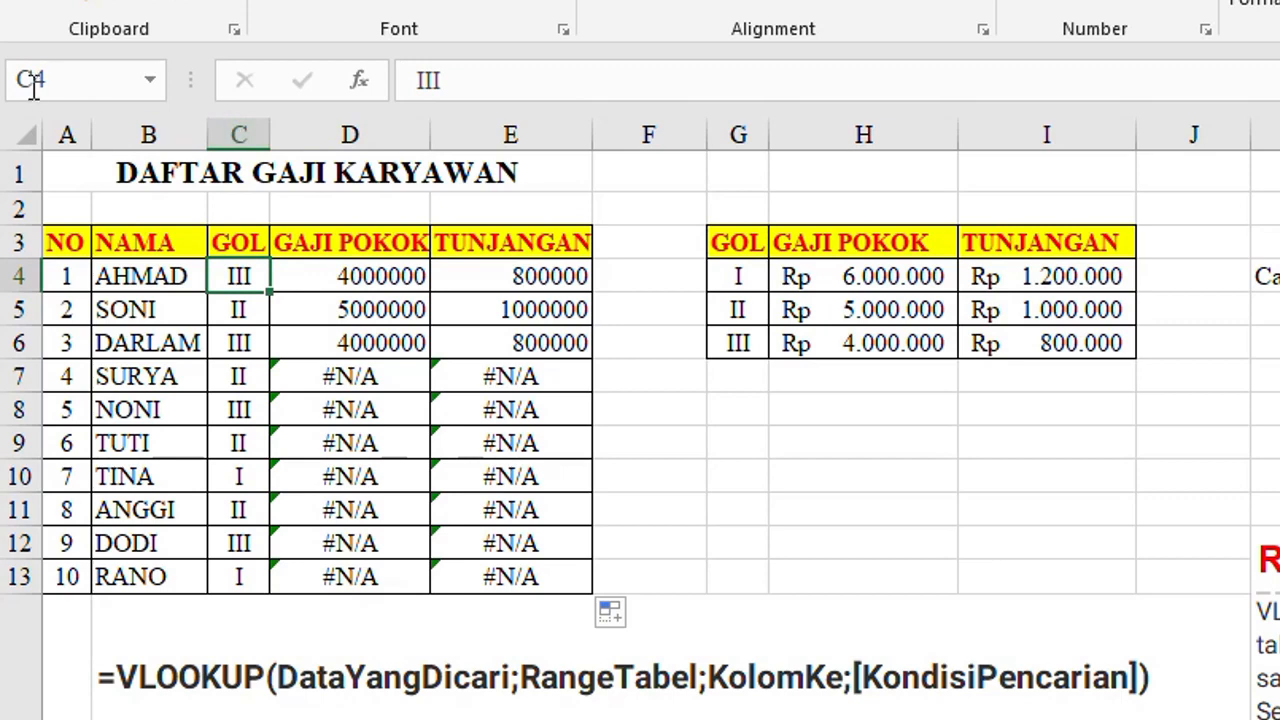
click(17, 283)
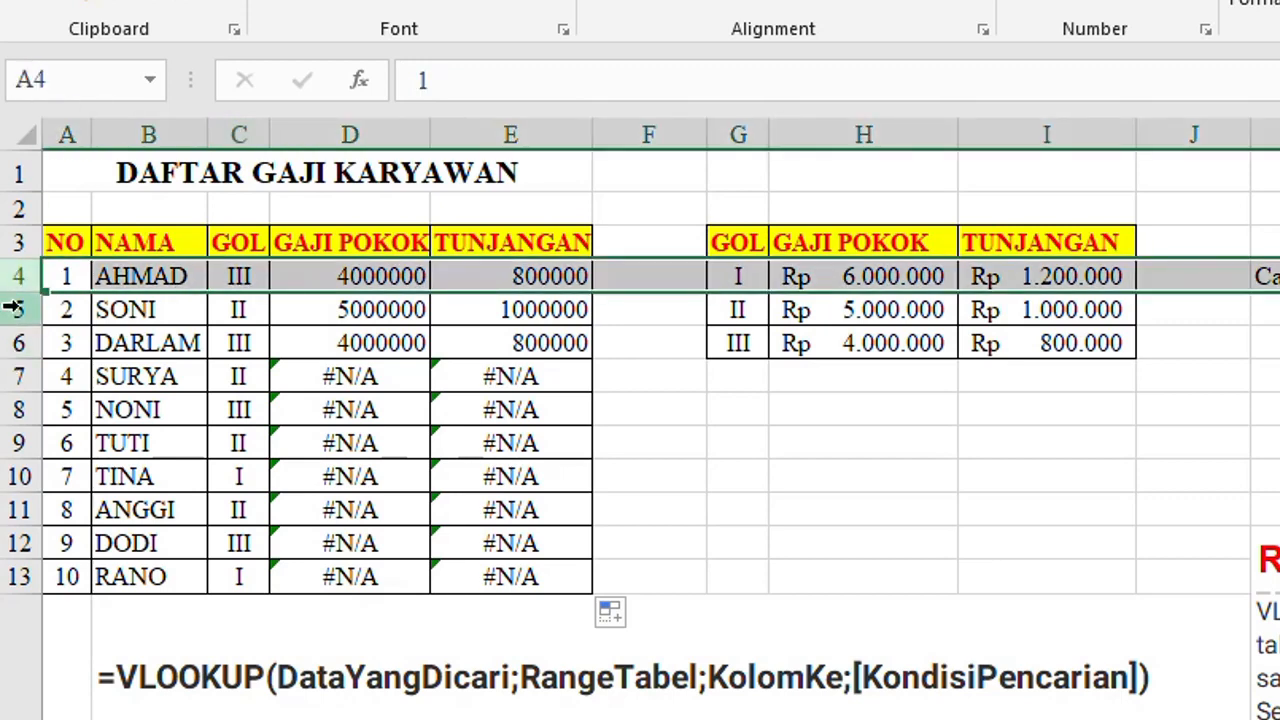
click(14, 311)
click(12, 340)
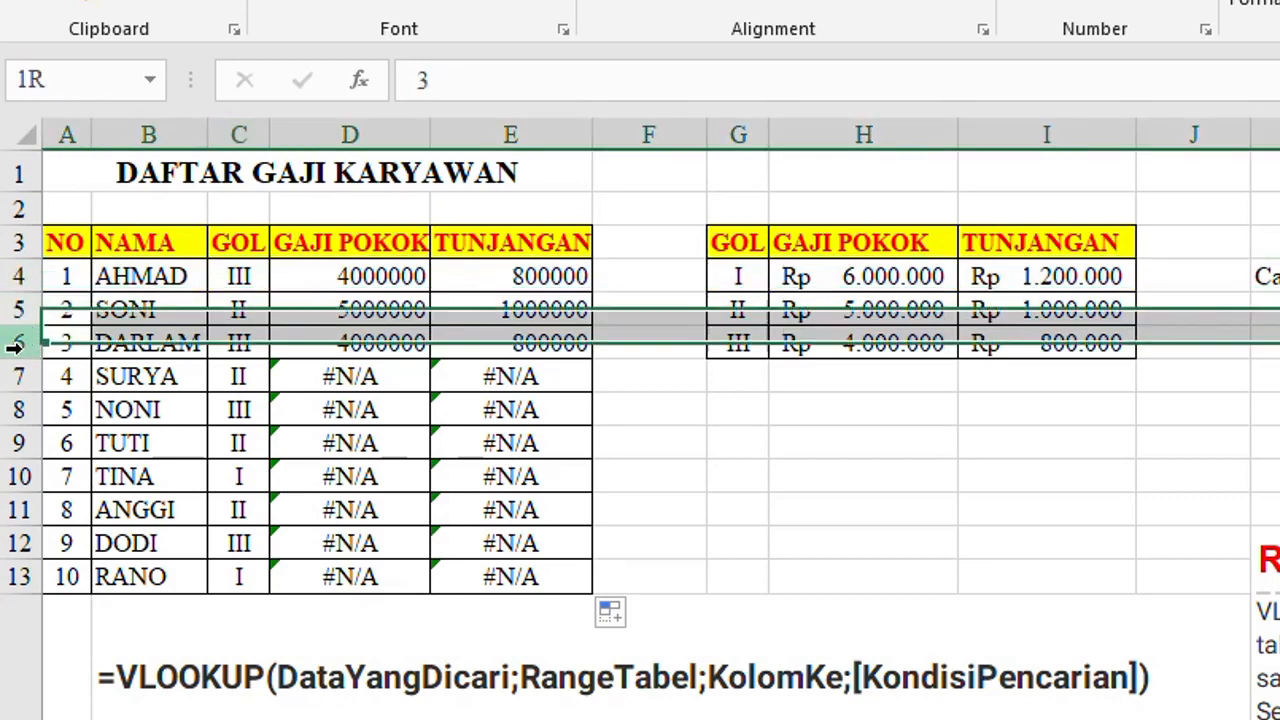
click(13, 376)
click(423, 300)
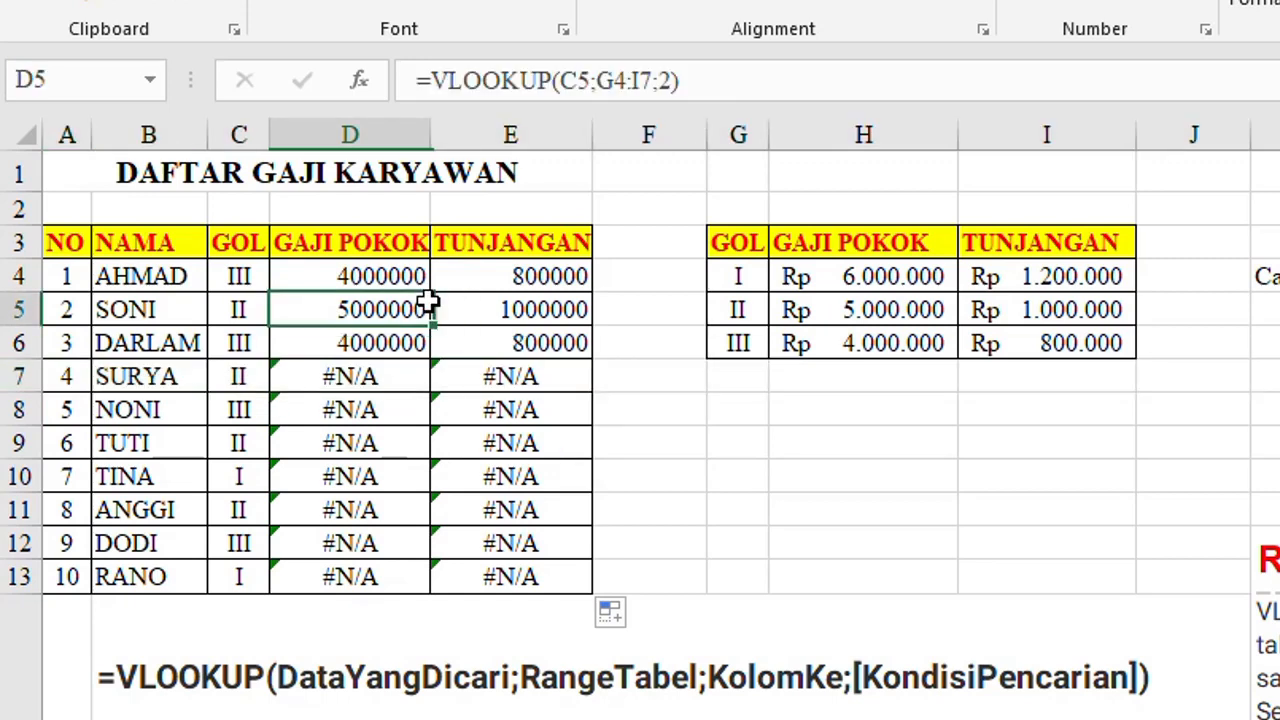
Step: Compare the reference table range G3:I6 with the cells below it, and inspect the table range in E6's lookup formula
click(722, 240)
drag(722, 240, 998, 344)
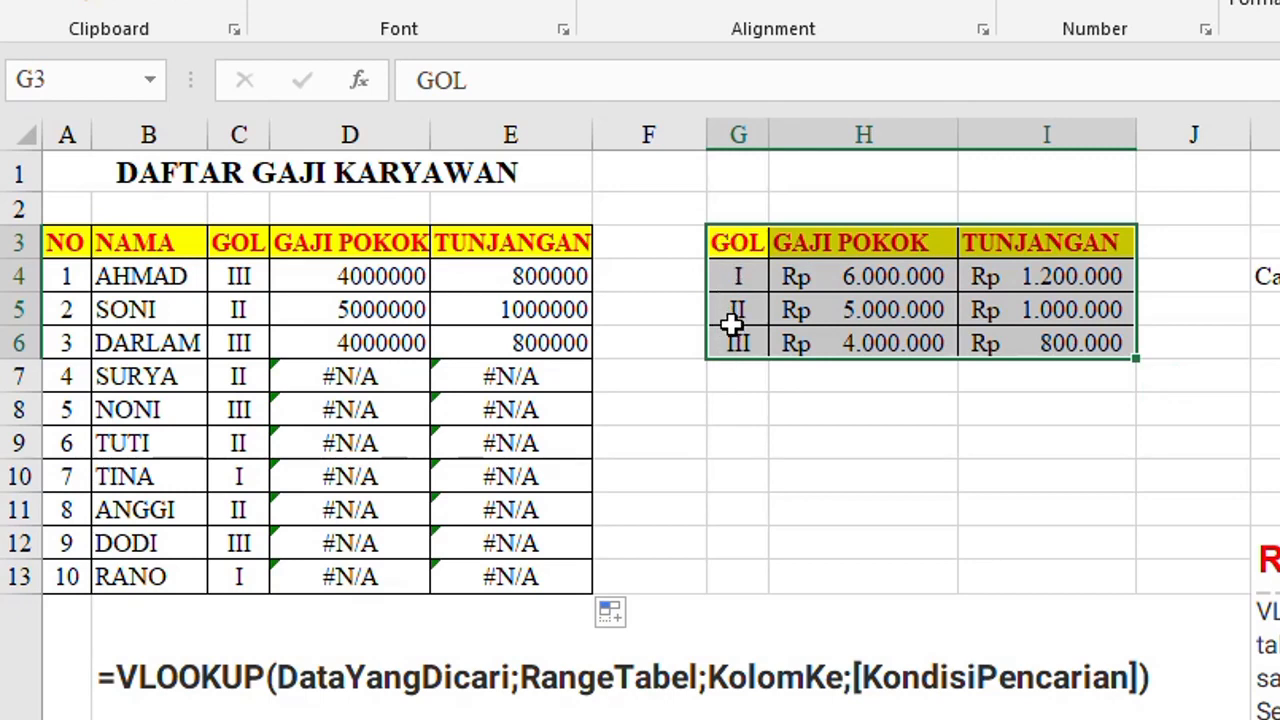
drag(737, 309, 995, 443)
drag(737, 446, 1066, 506)
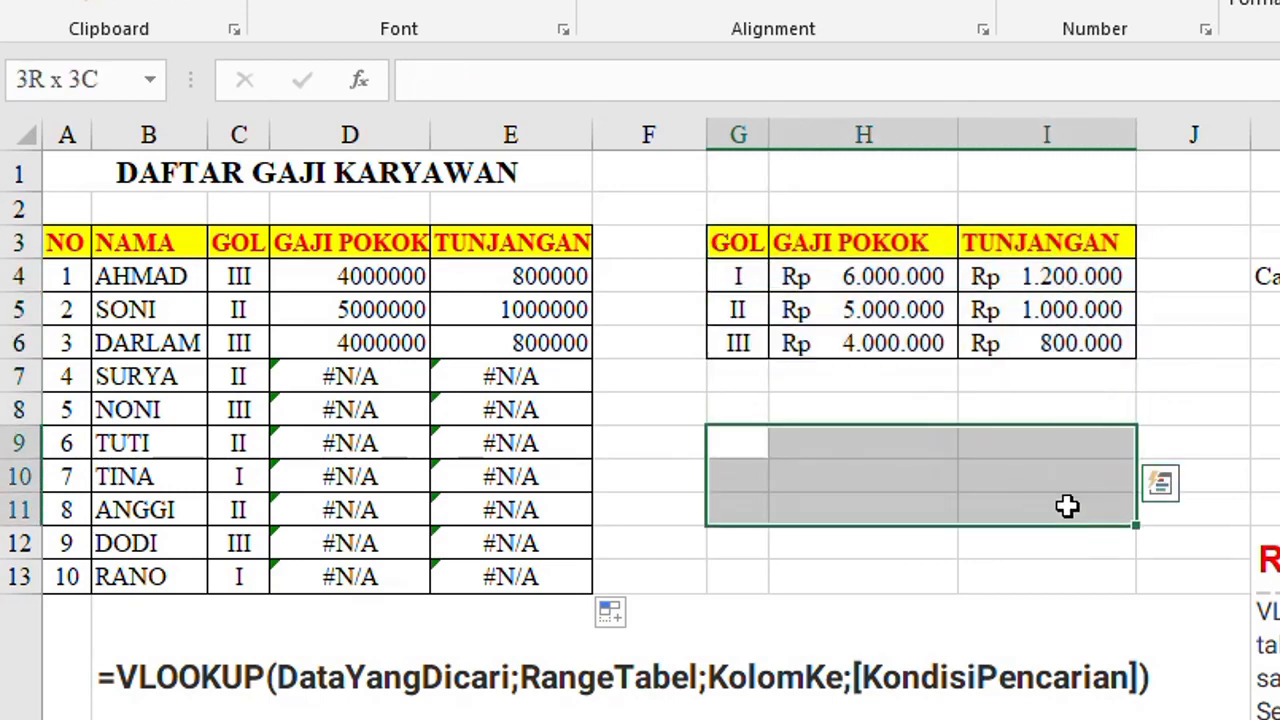
drag(740, 557, 903, 580)
click(558, 345)
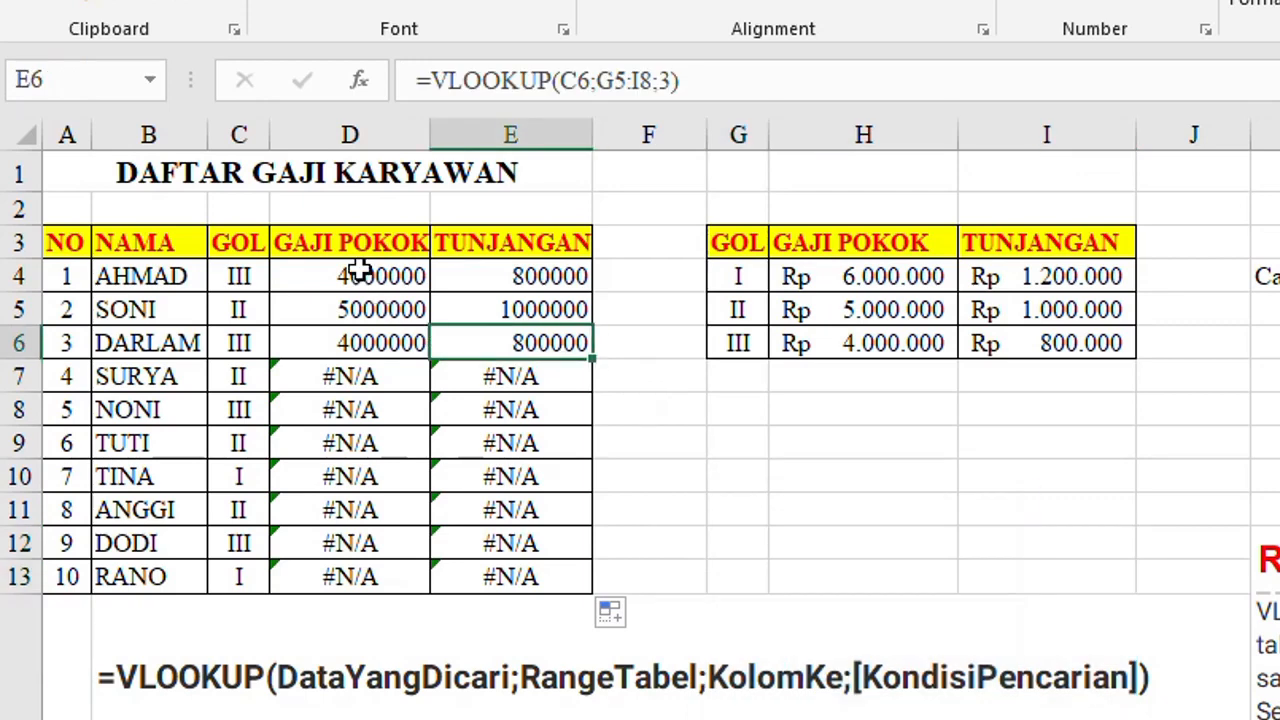
Step: Clear the lookup formulas from the GAJI POKOK and TUNJANGAN cells D4:E13
click(350, 276)
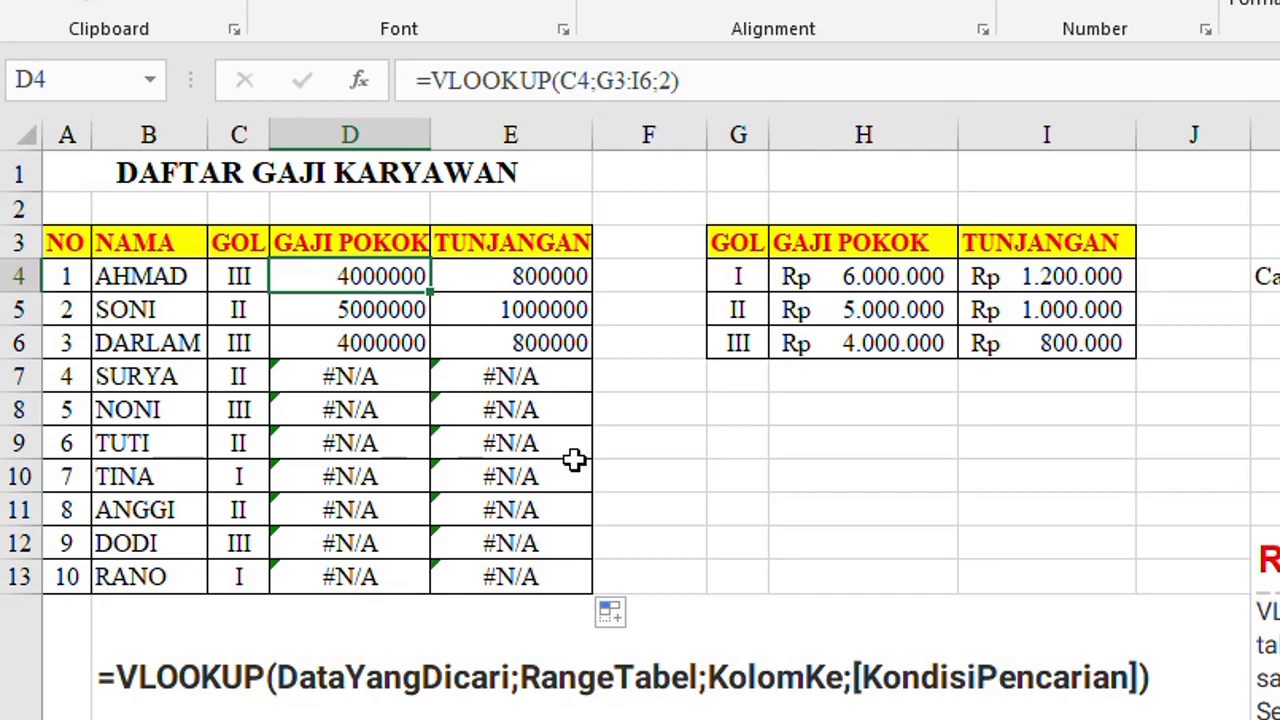
shift+click(553, 574)
key(Delete)
Step: Enter =VLOOKUP(C4;$G$3:$I$6;2) in D4 to look up GAJI POKOK with an absolute table range
click(360, 275)
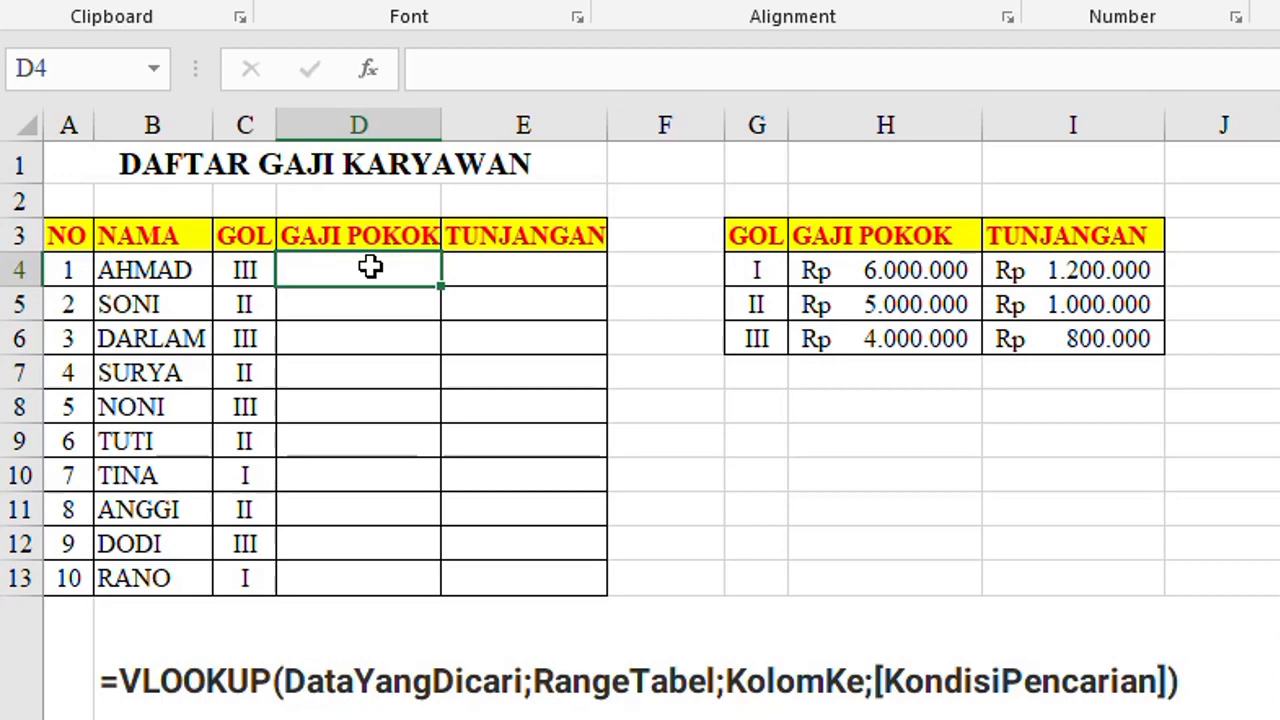
text(=)
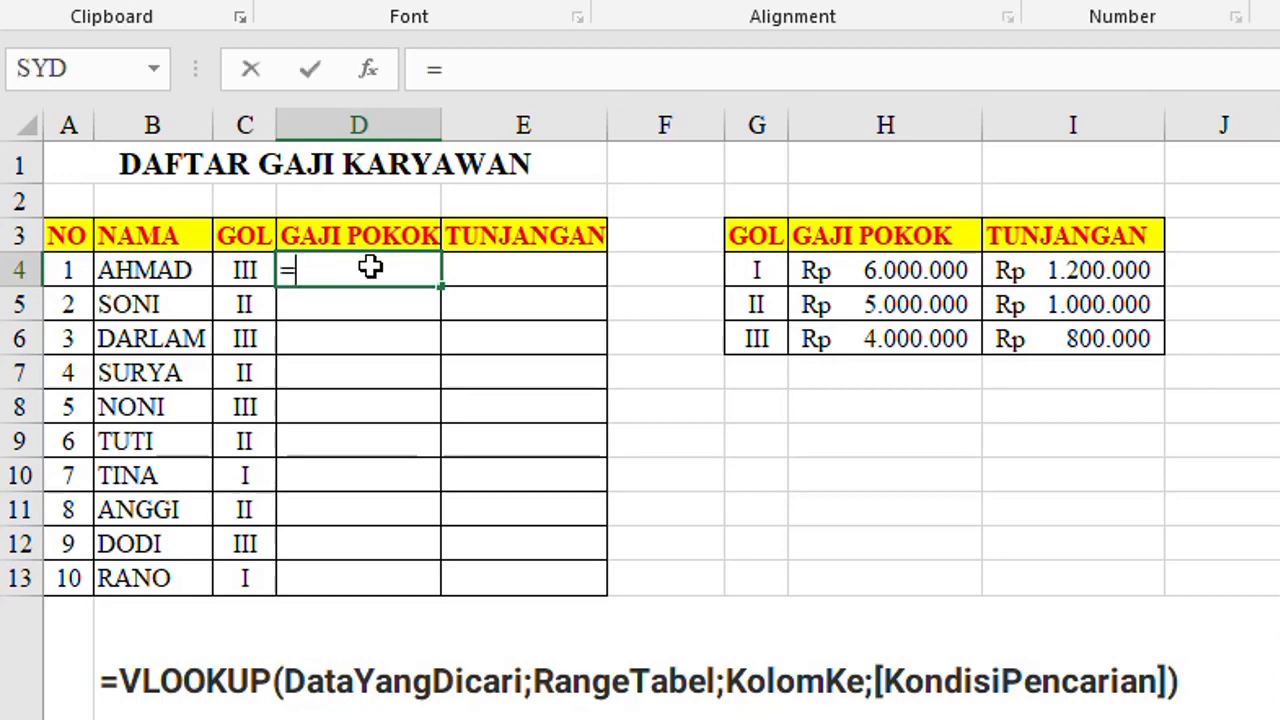
text(VLOOK)
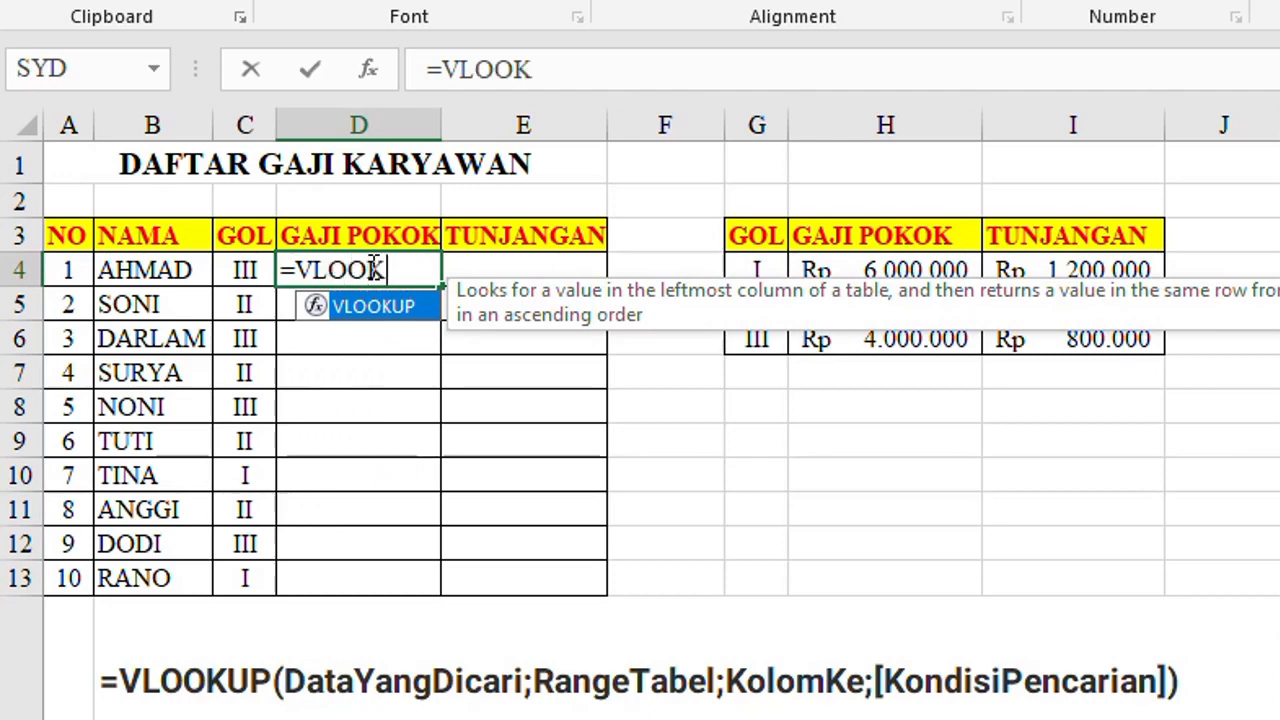
text(UP()
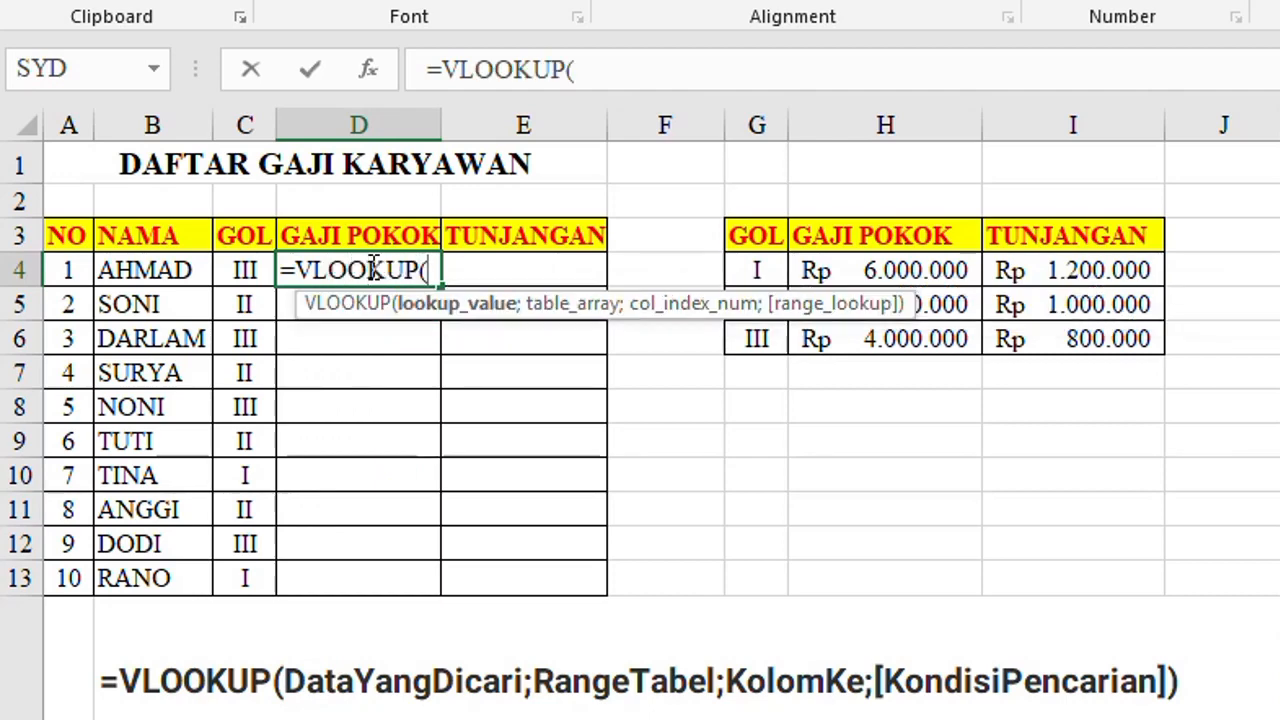
click(240, 271)
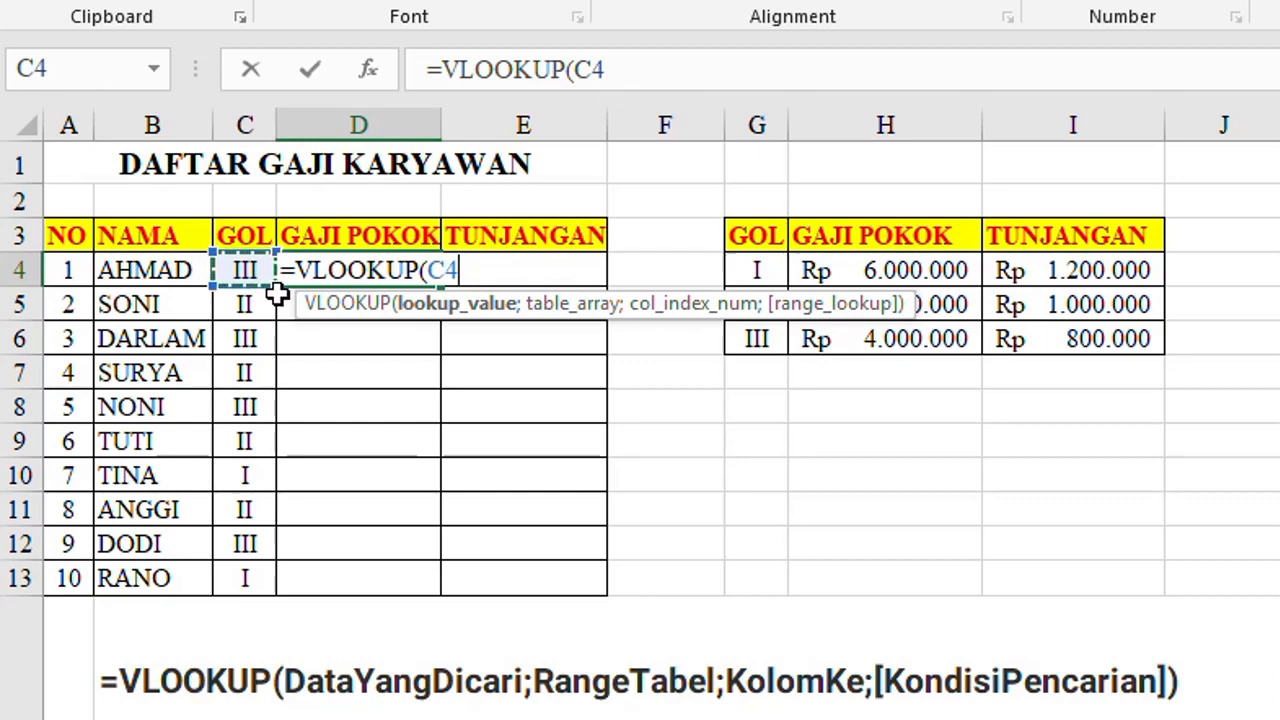
text(;)
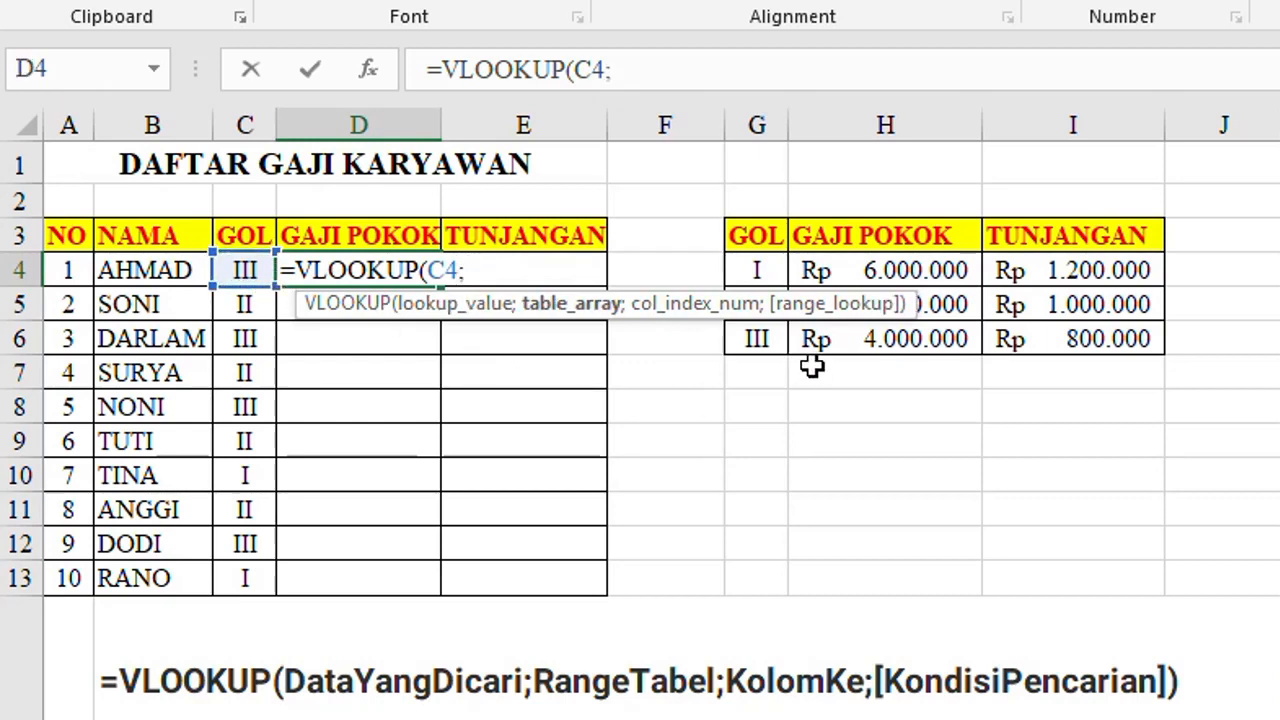
drag(762, 234, 1042, 313)
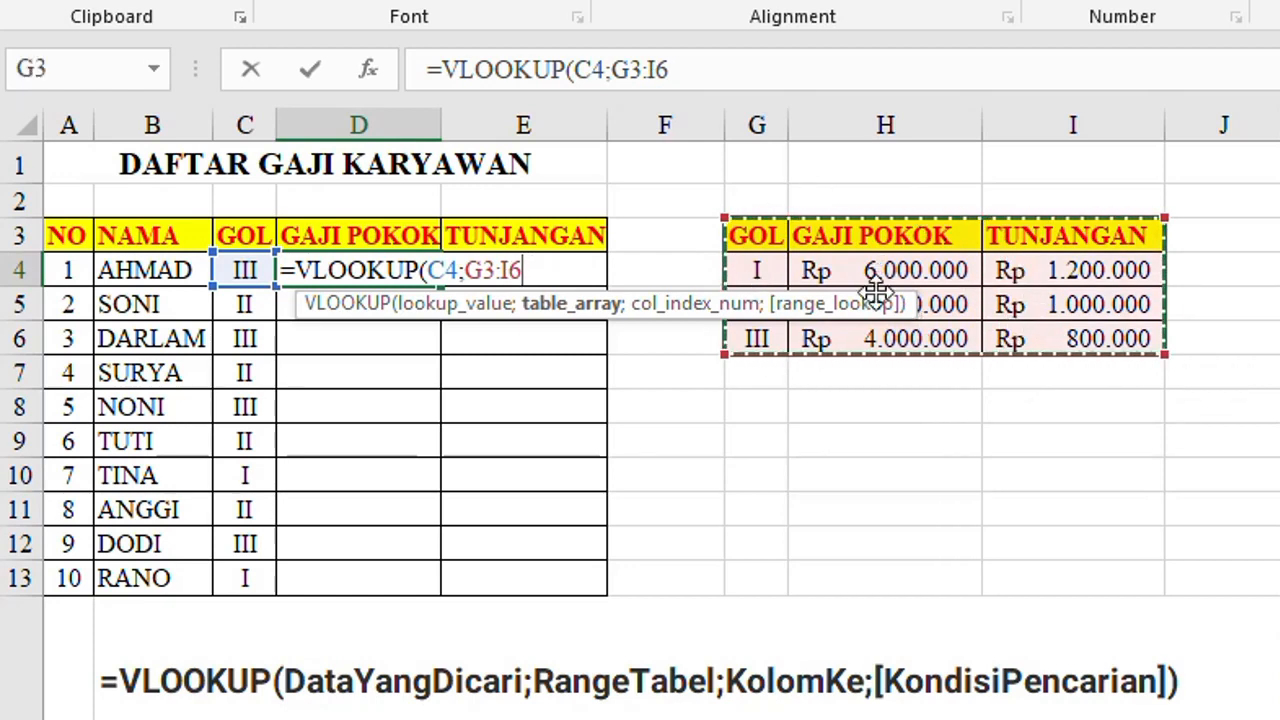
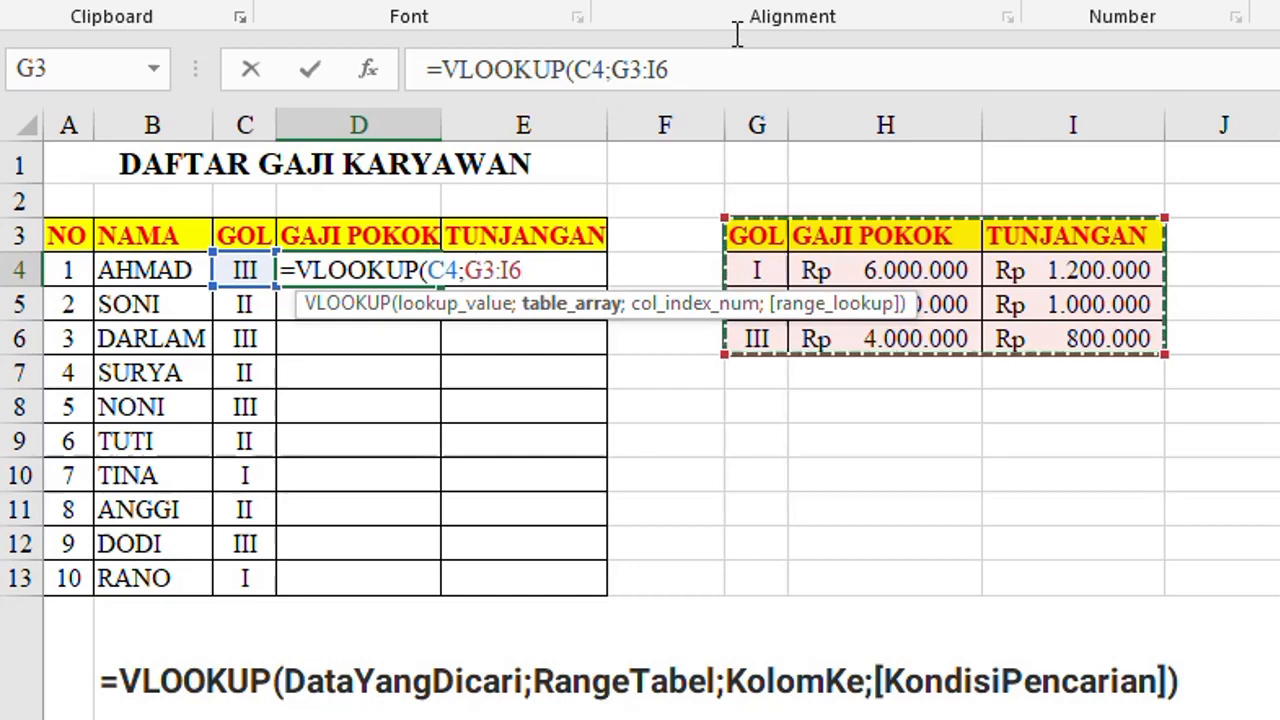
key(F4)
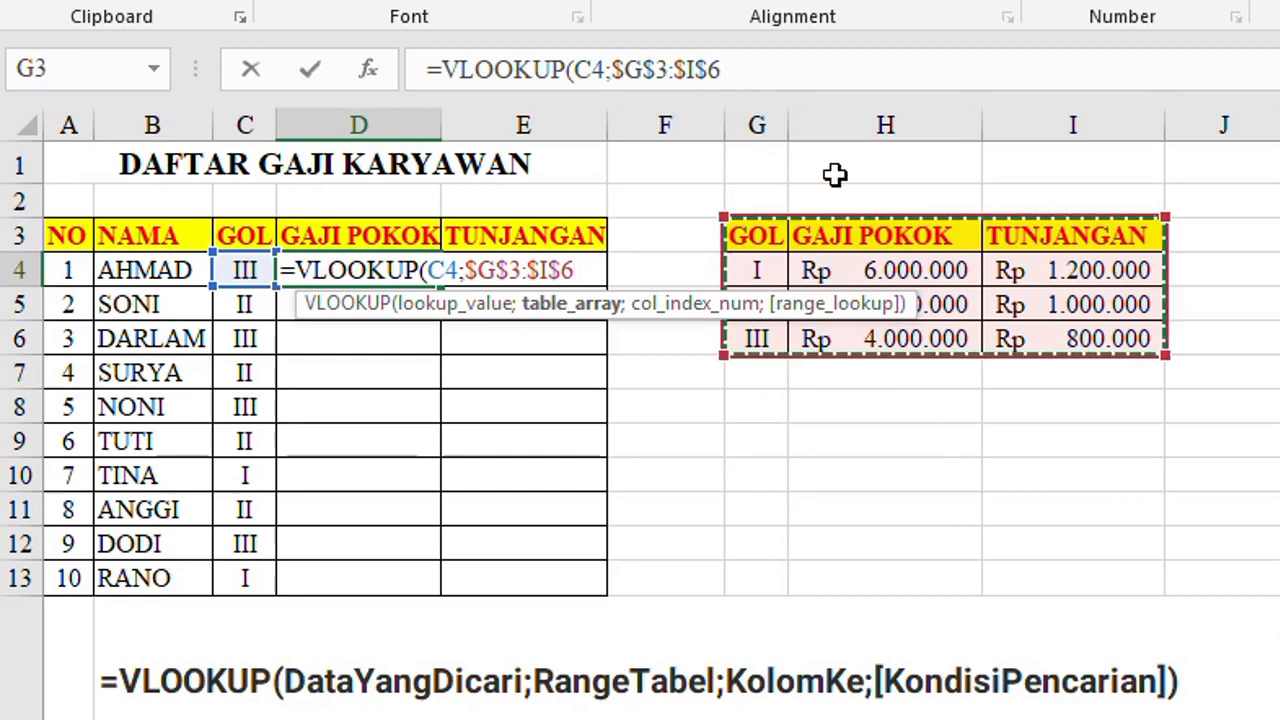
click(789, 68)
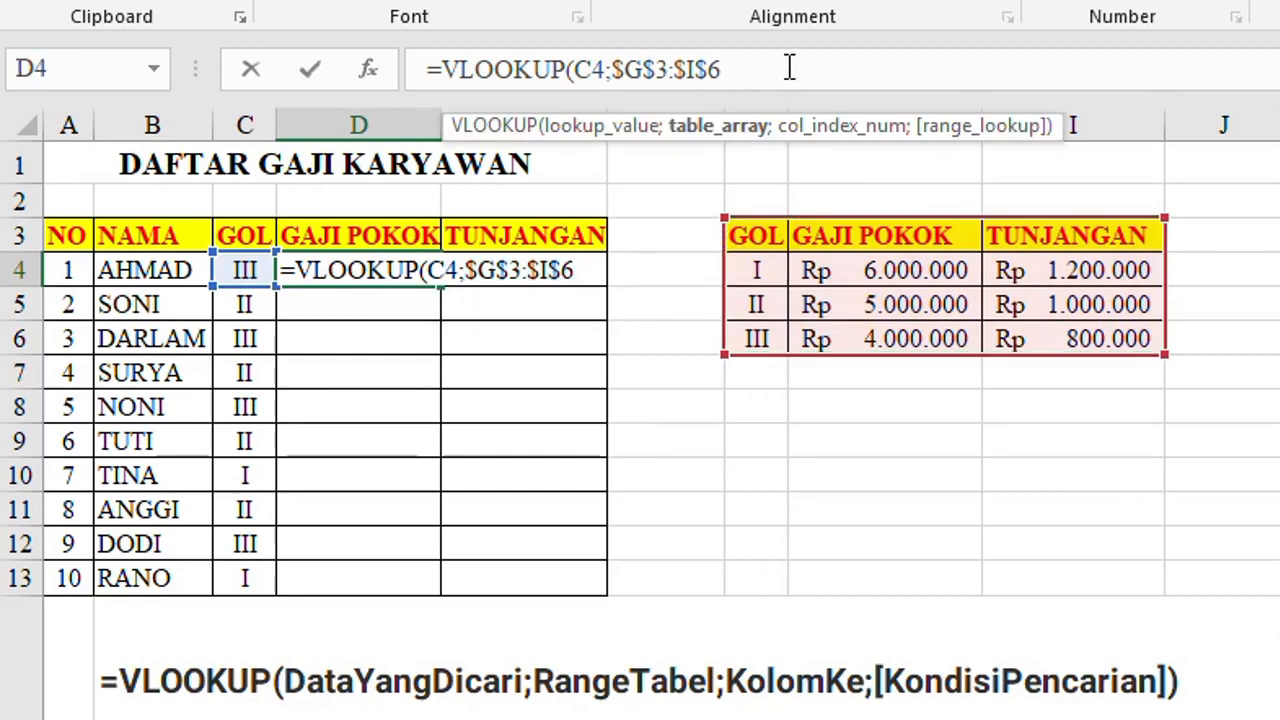
text(;)
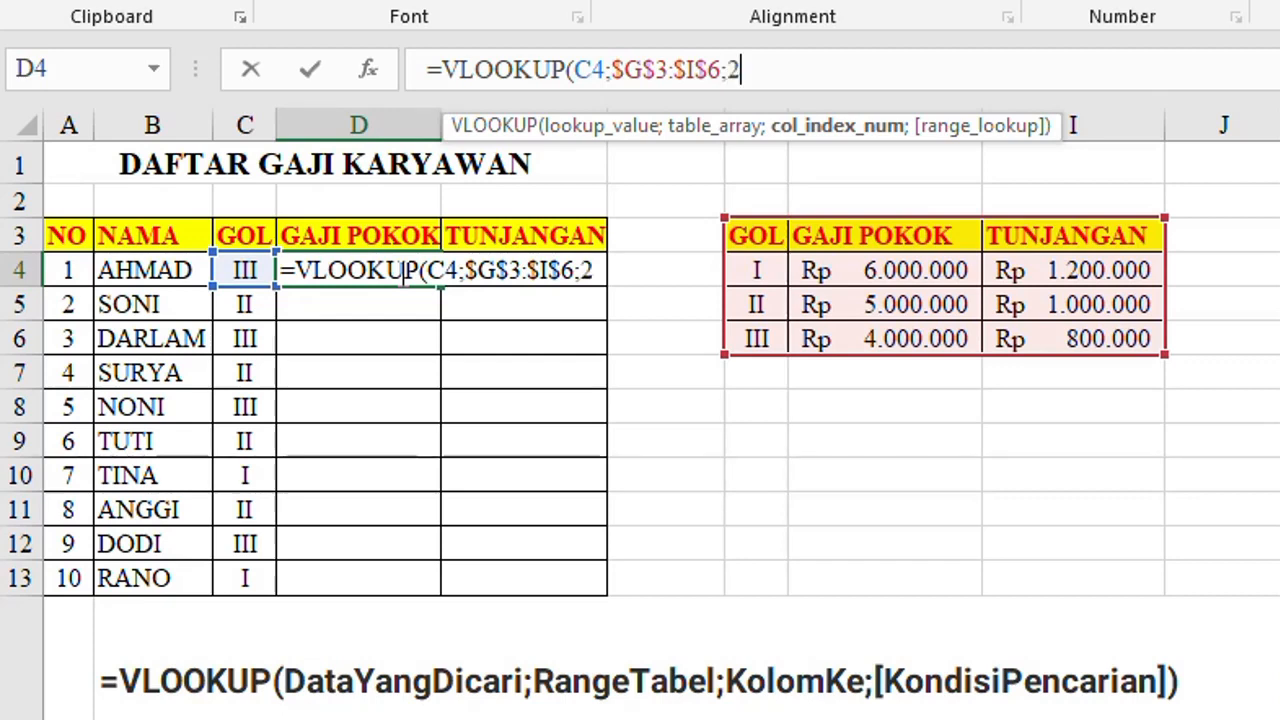
text(2))
key(Return)
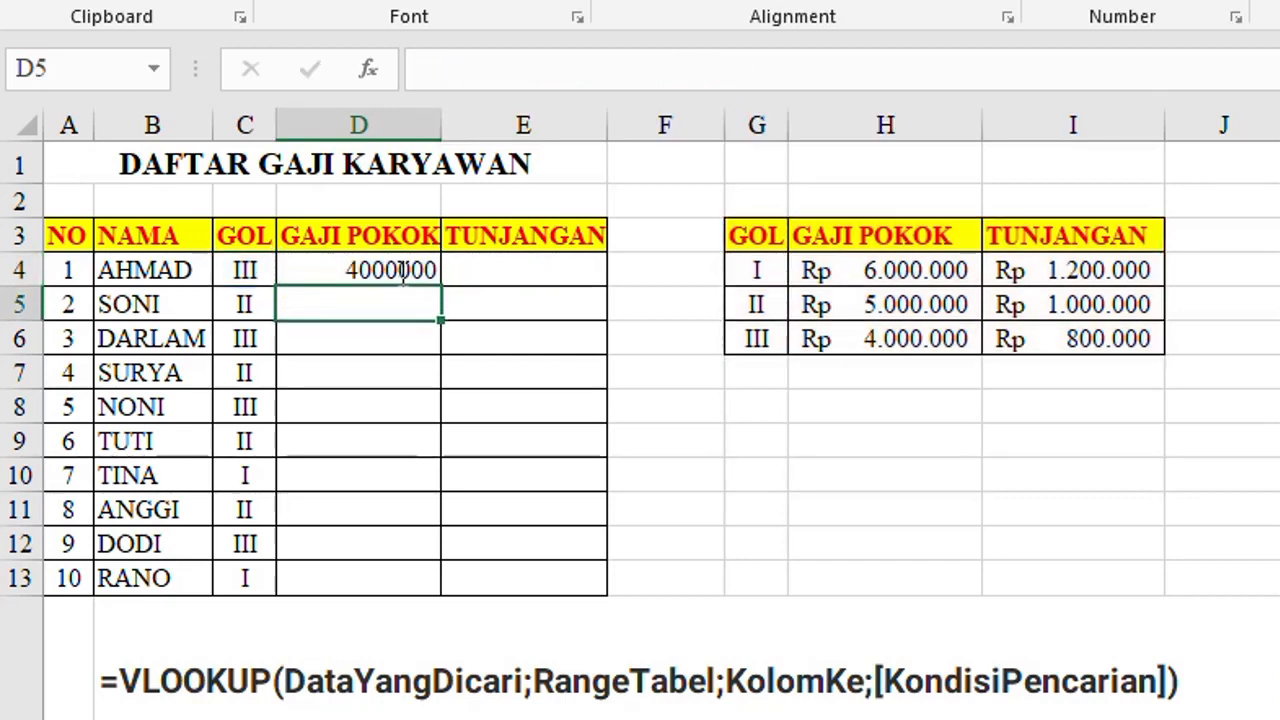
Step: Enter =VLOOKUP(C4;$G$3:$I$6;3) in E4 to look up TUNJANGAN with an absolute table range
click(530, 273)
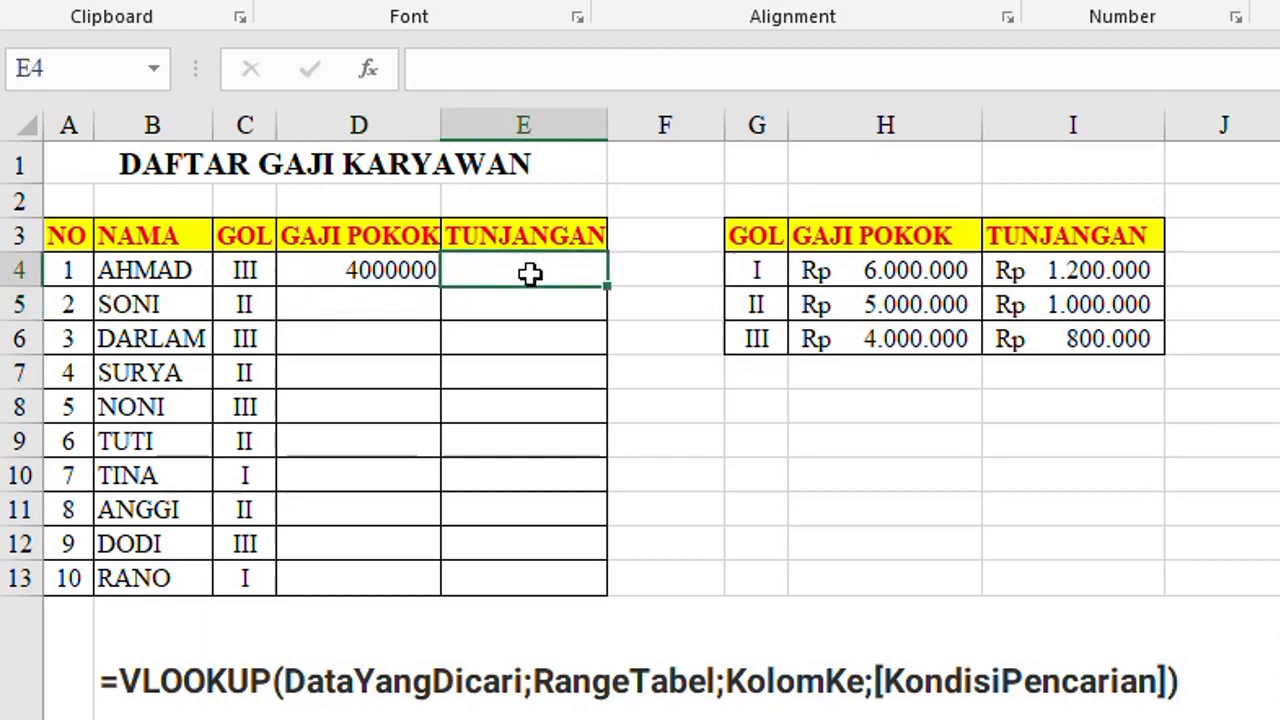
text(=)
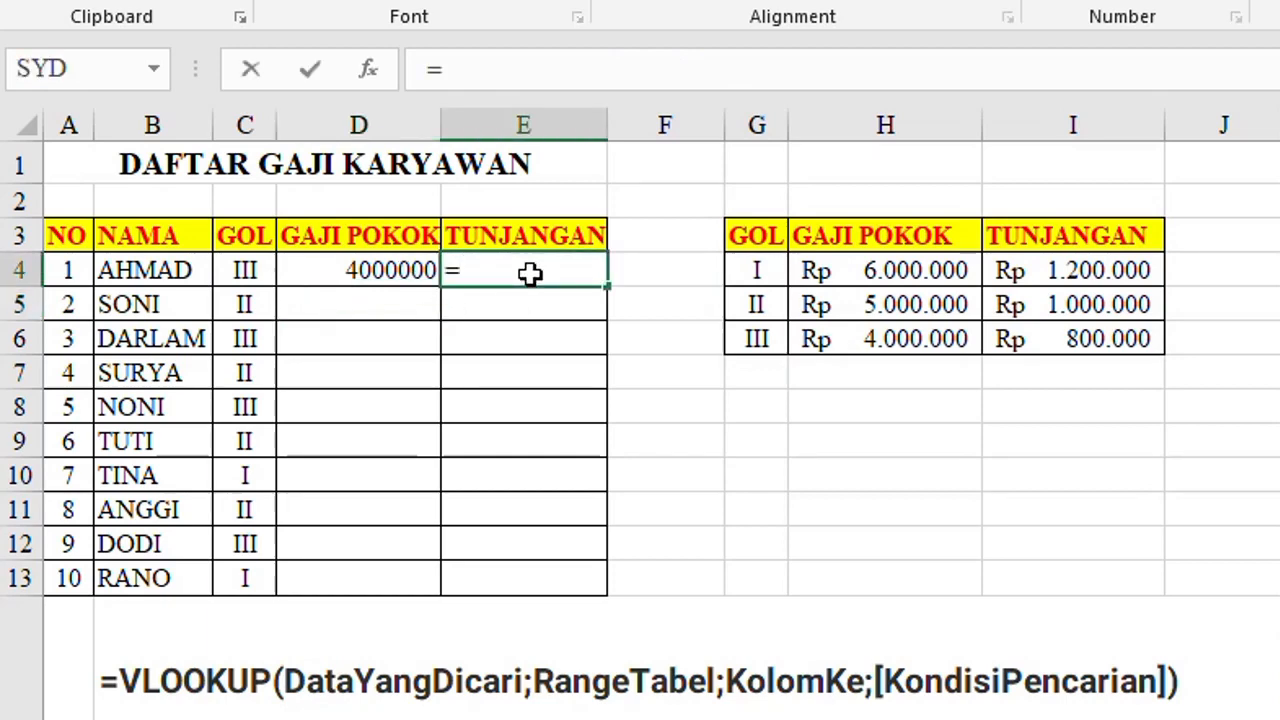
text(VLOO)
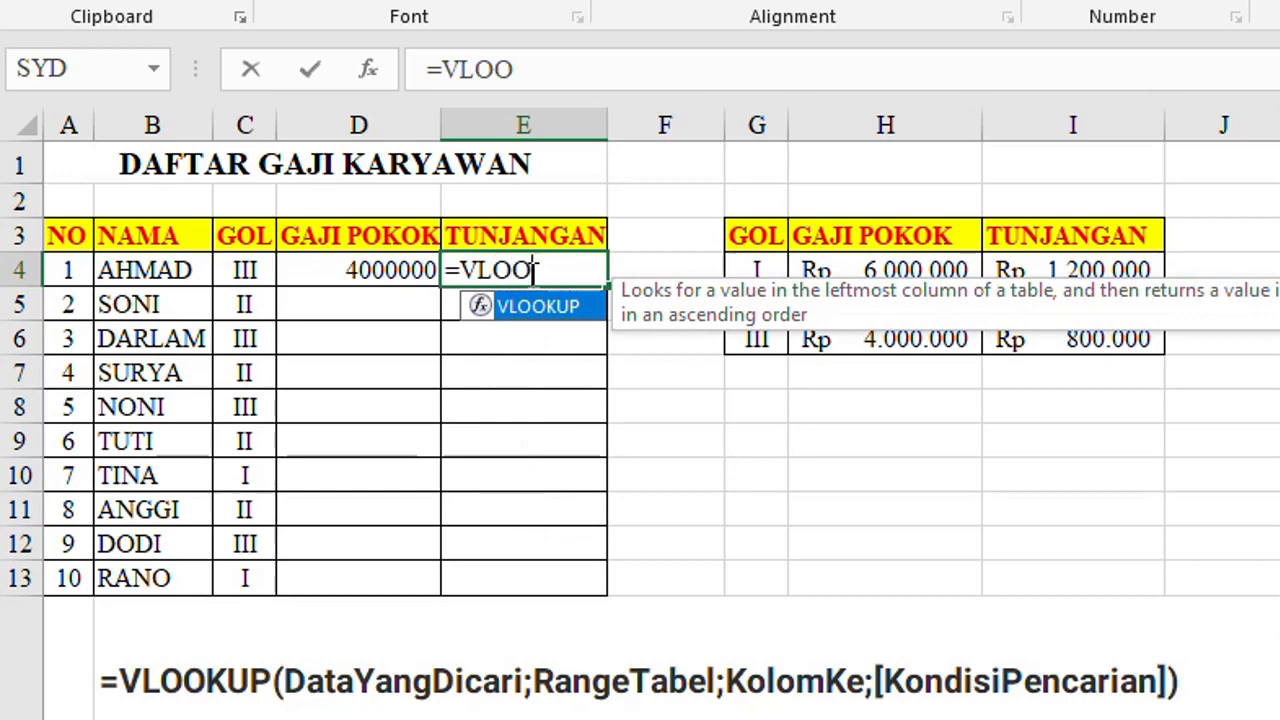
text(KUP()
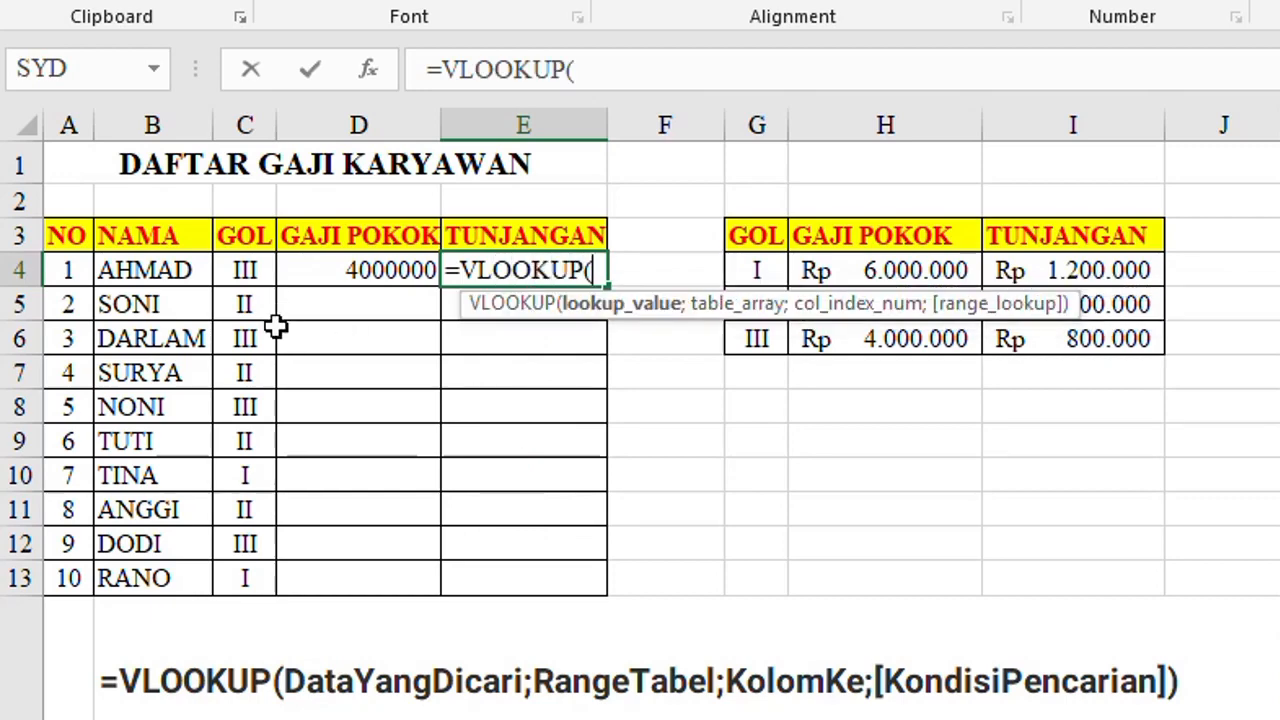
click(243, 270)
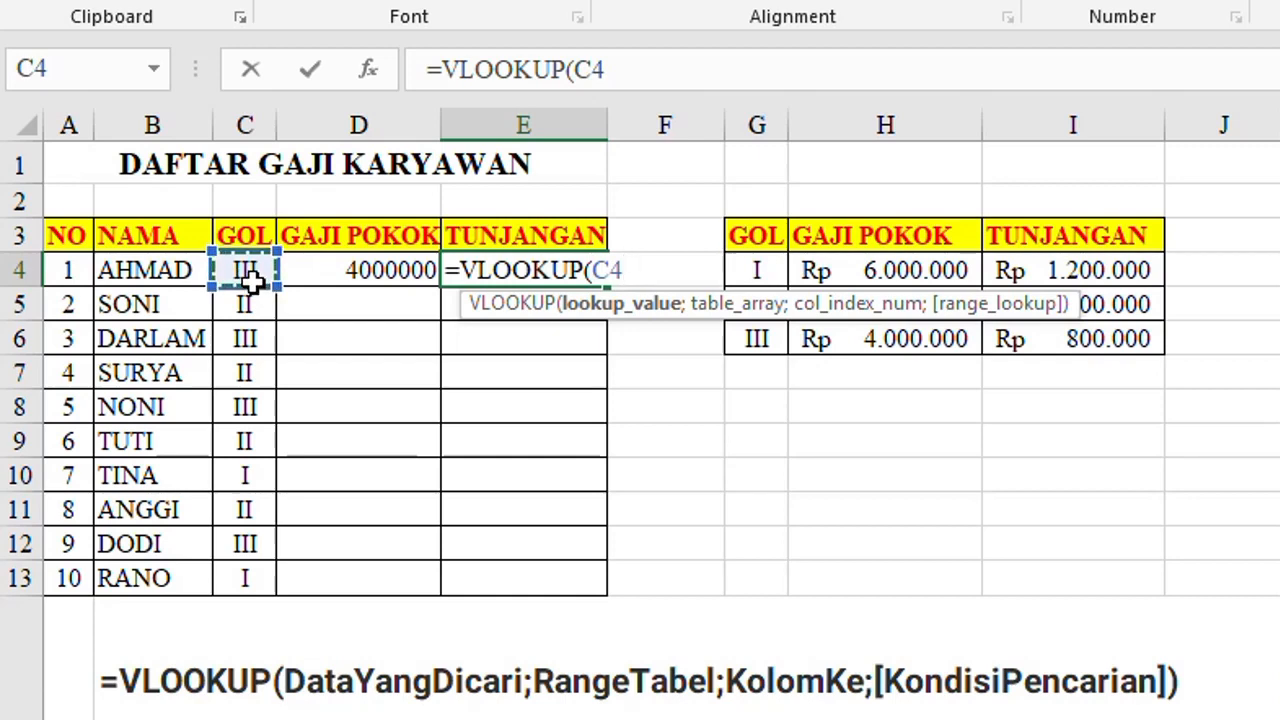
text(;)
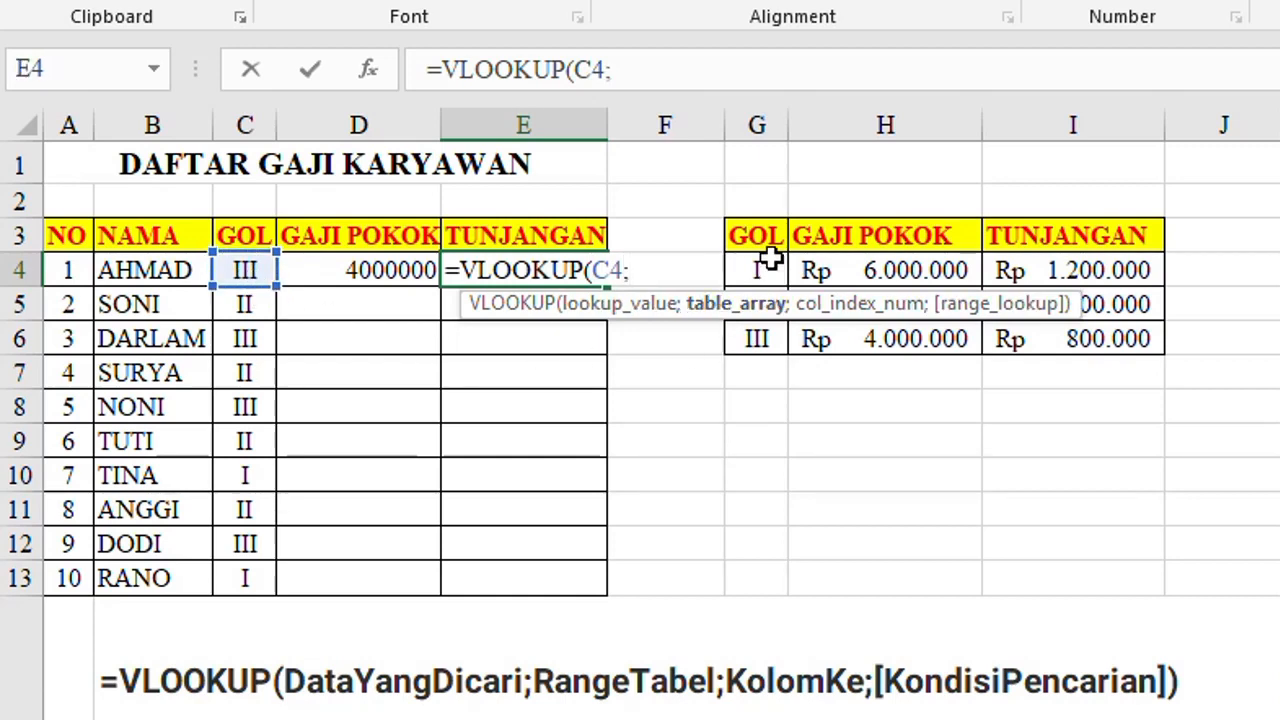
drag(760, 235, 1051, 334)
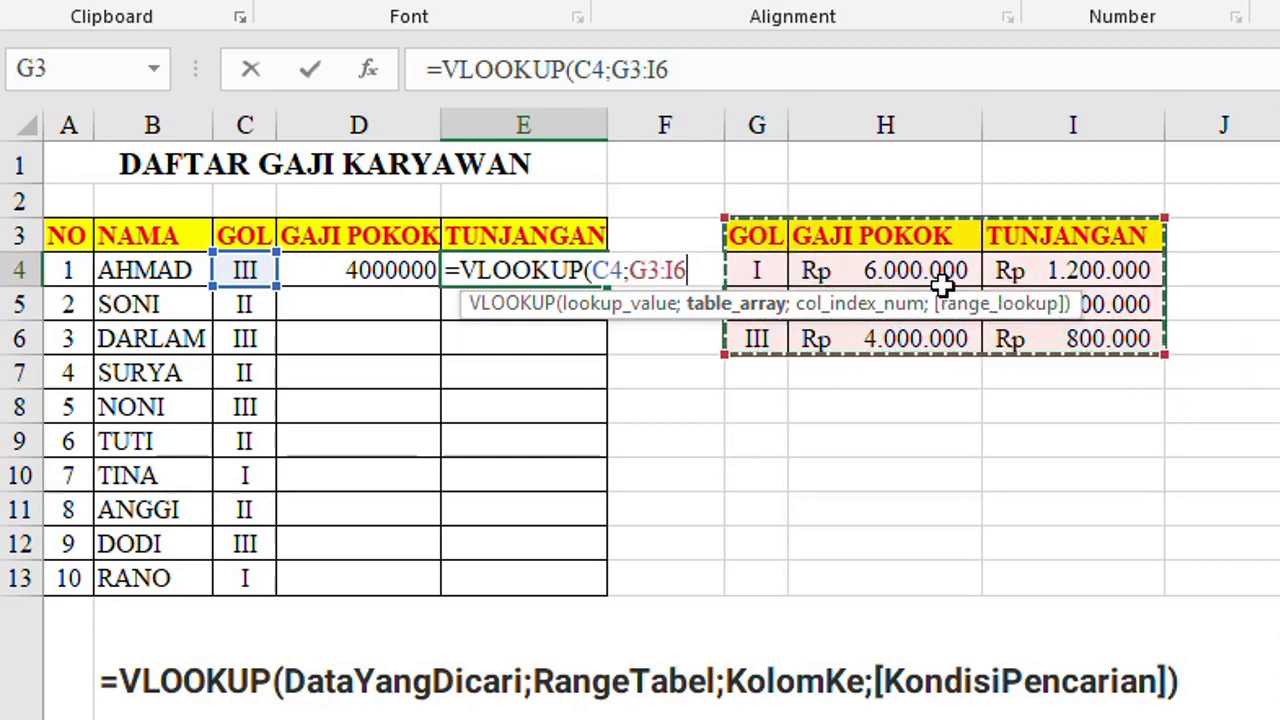
key(F4)
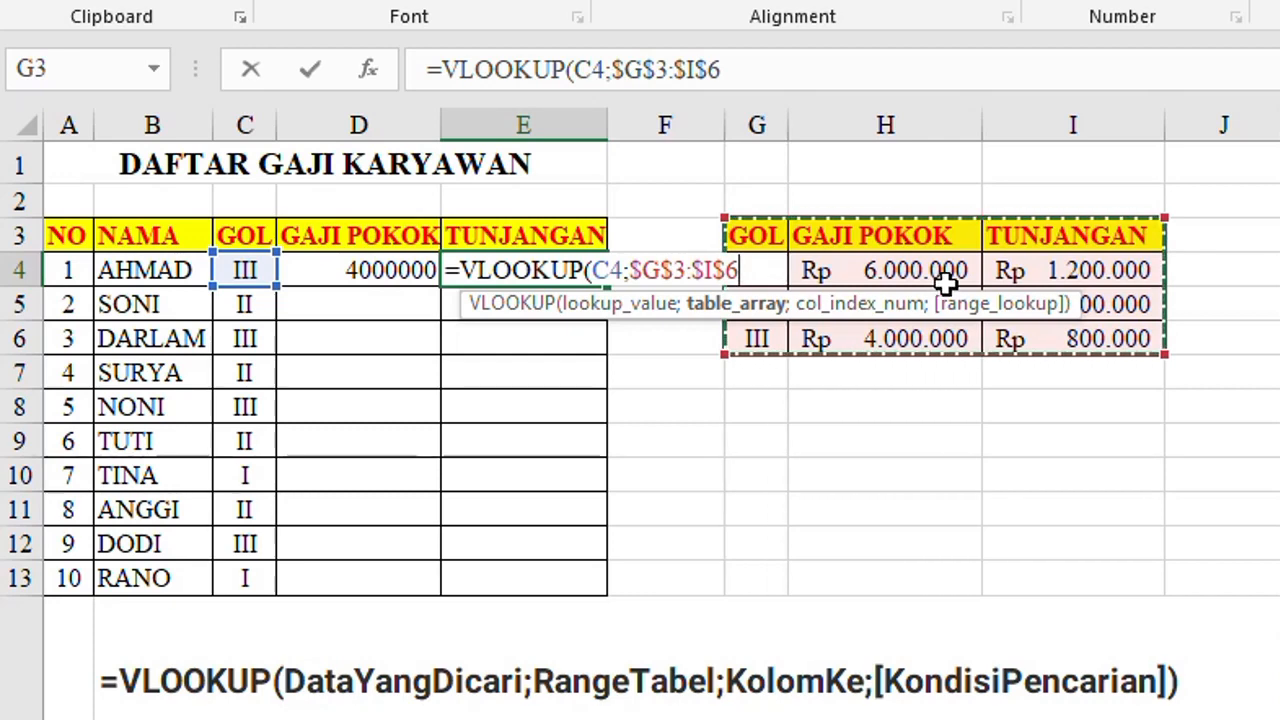
text(;)
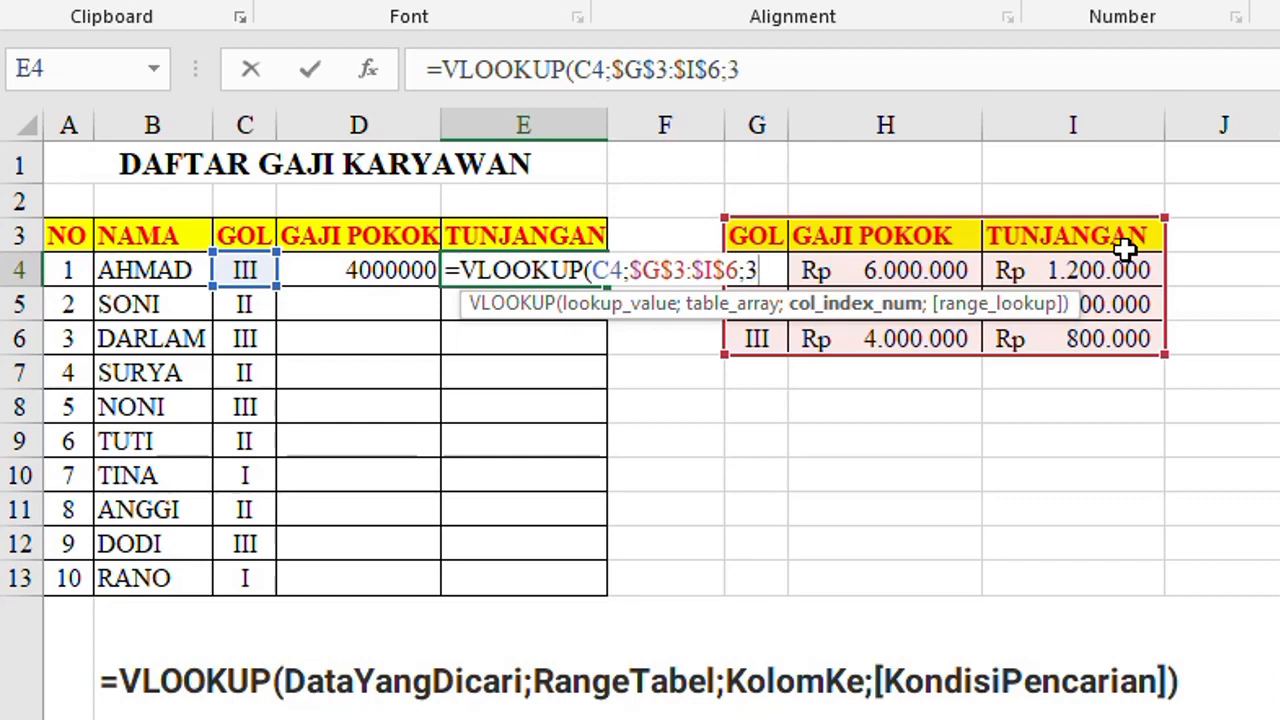
text(3))
key(Return)
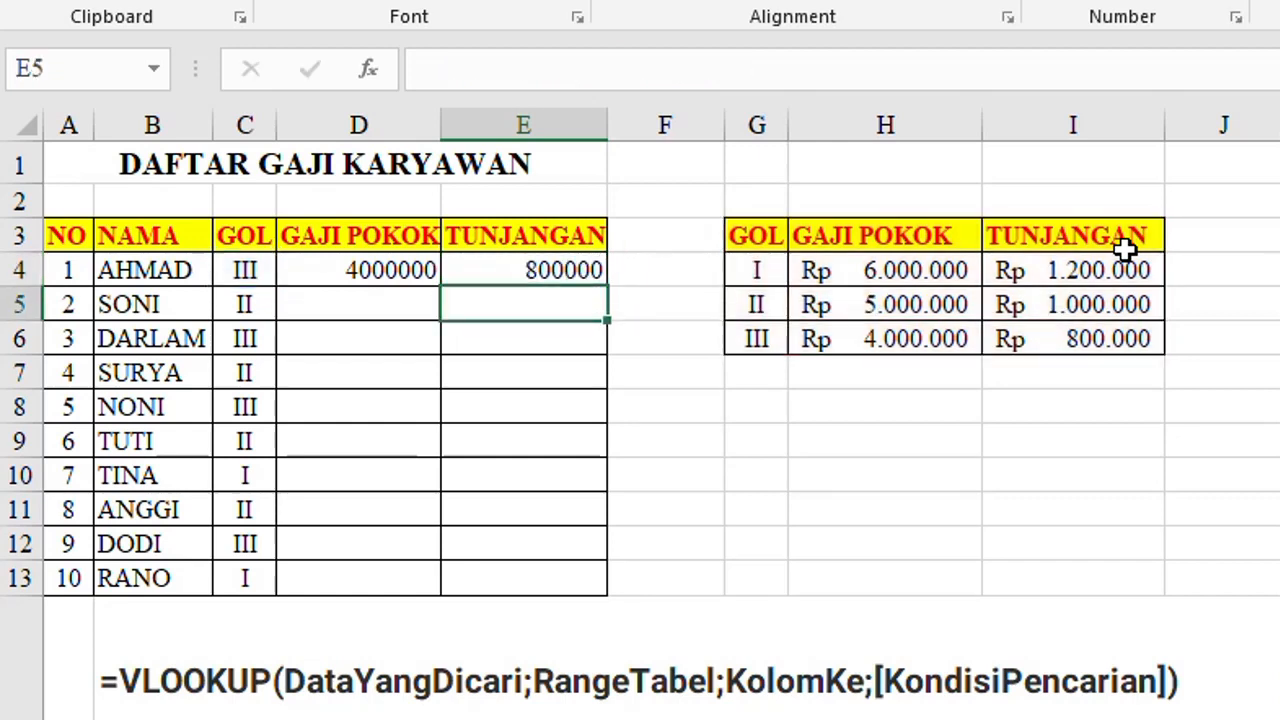
Step: Copy the lookup formulas in D4:E4 down to row 13 for all remaining employees
key(Up)
key(Left)
key(shift+Right)
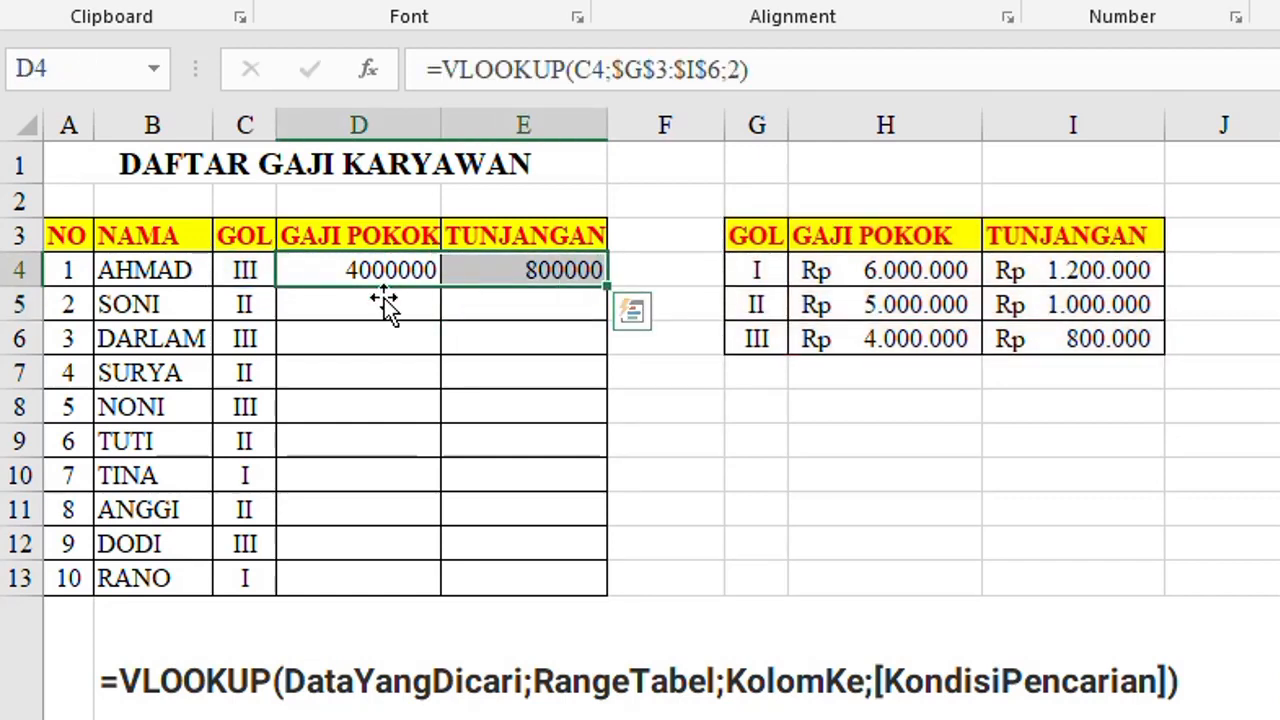
click(366, 268)
drag(440, 268, 610, 596)
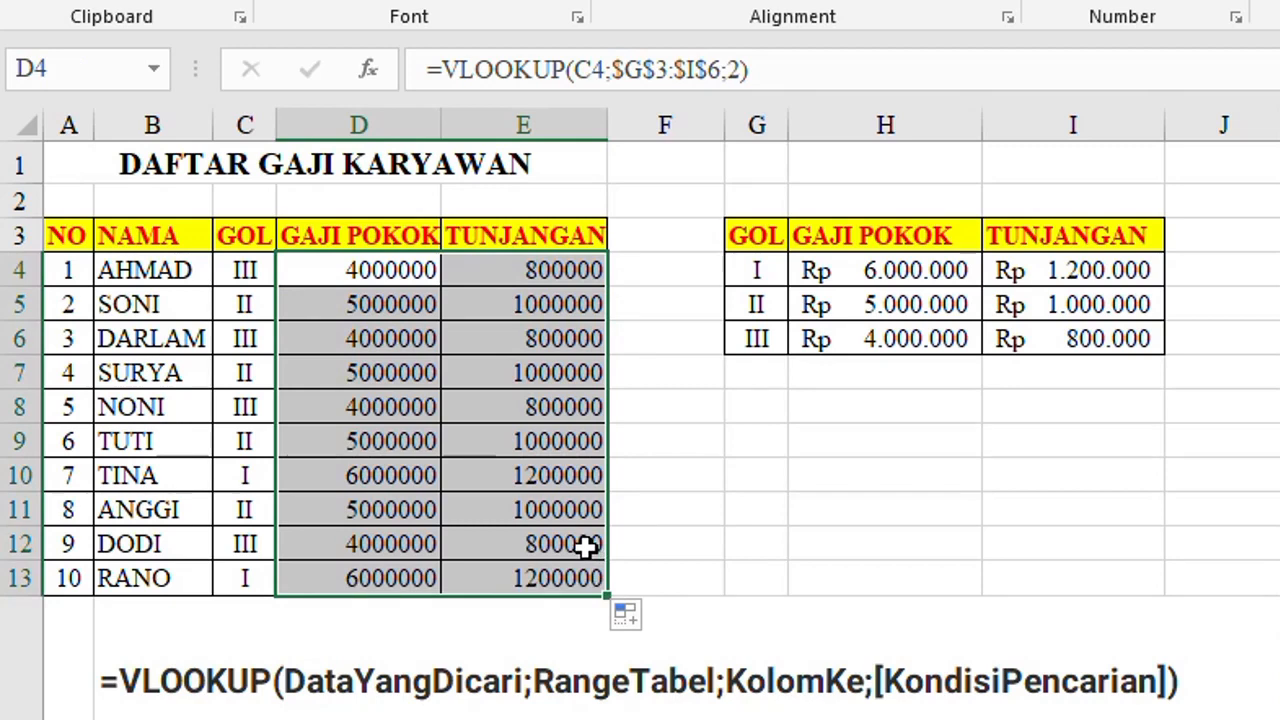
Step: Check the lookup results in rows 4 and 9 against the GOL rate table
click(234, 444)
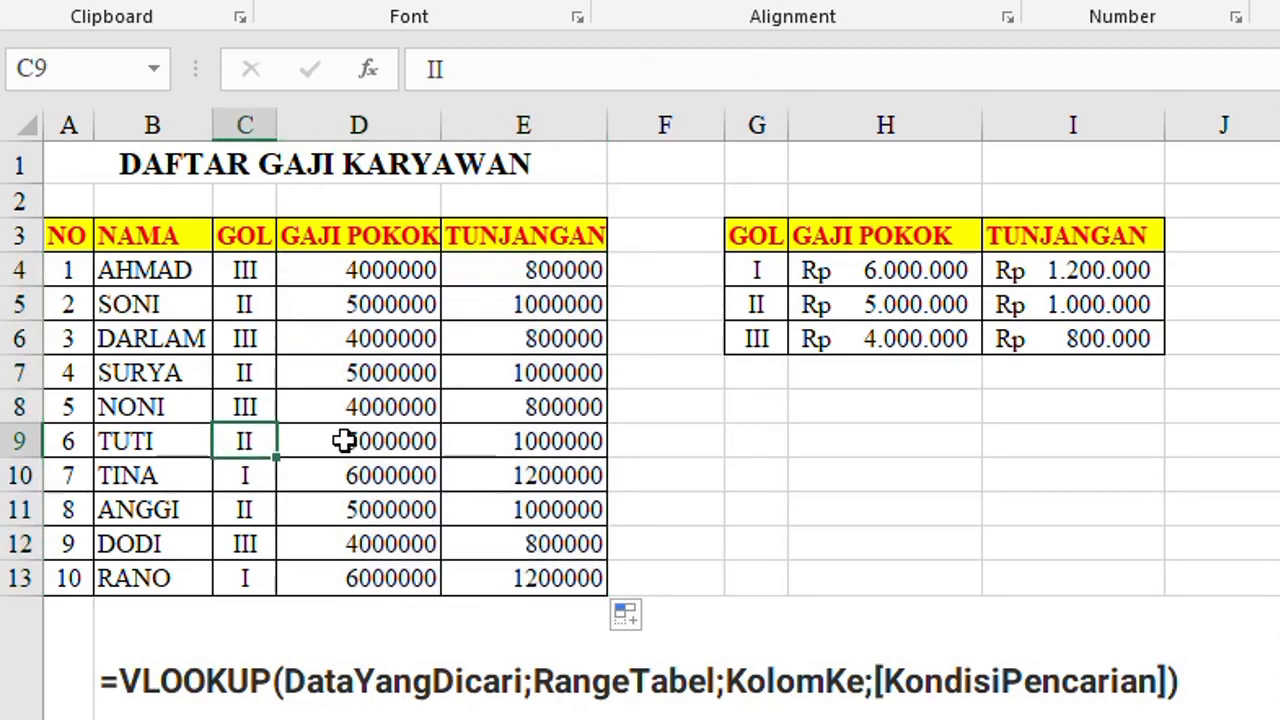
click(540, 447)
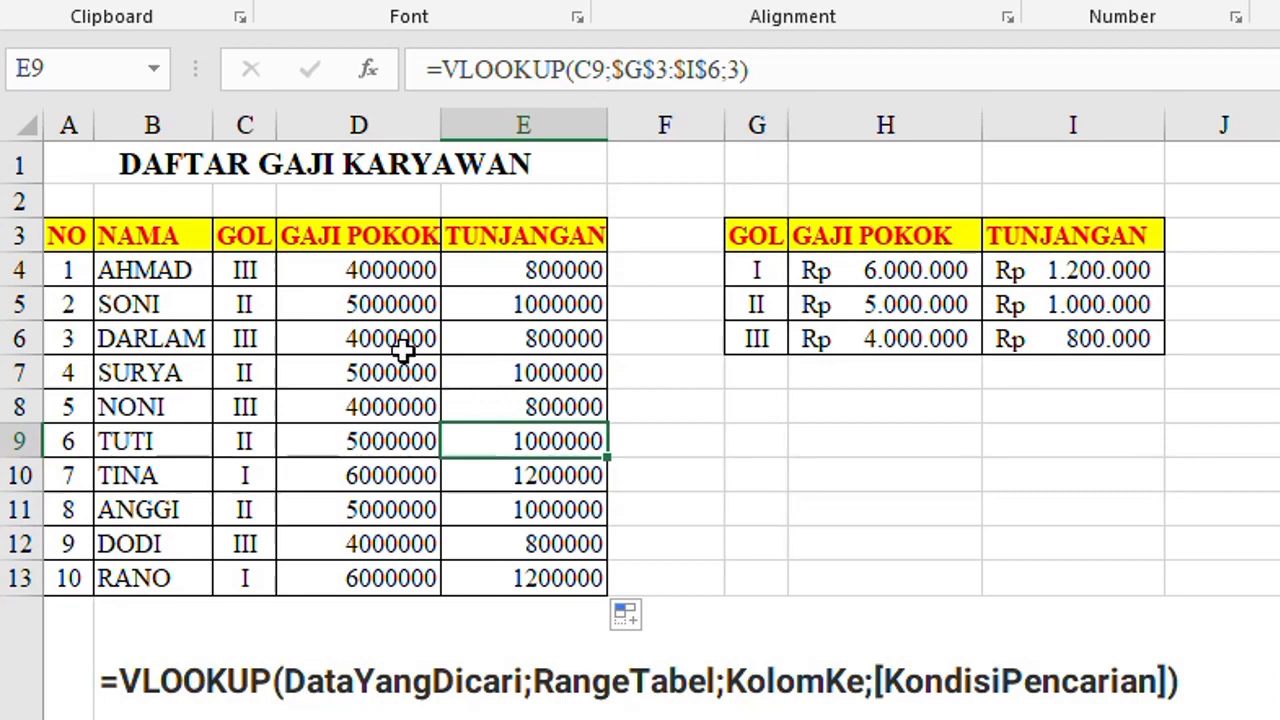
click(388, 280)
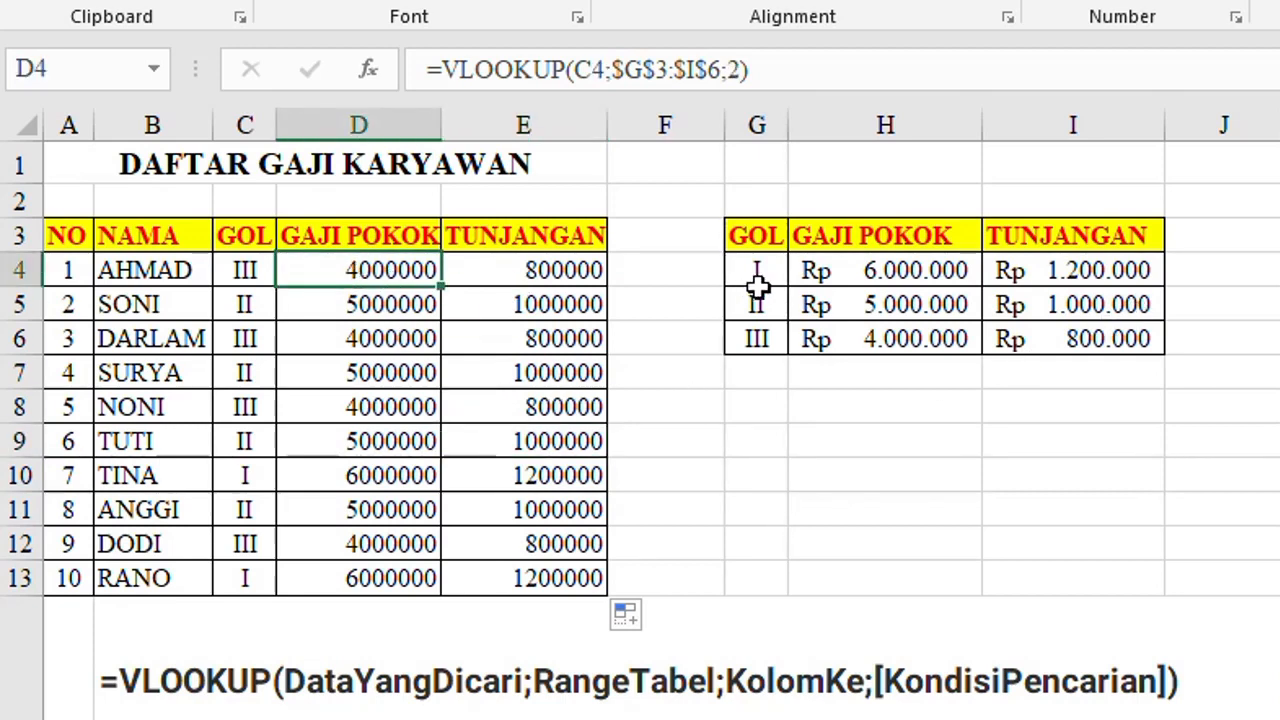
click(868, 280)
Step: Format the GAJI POKOK and TUNJANGAN cells D4:E13 as Accounting with the Rp symbol and 0 decimal places
drag(381, 268, 517, 569)
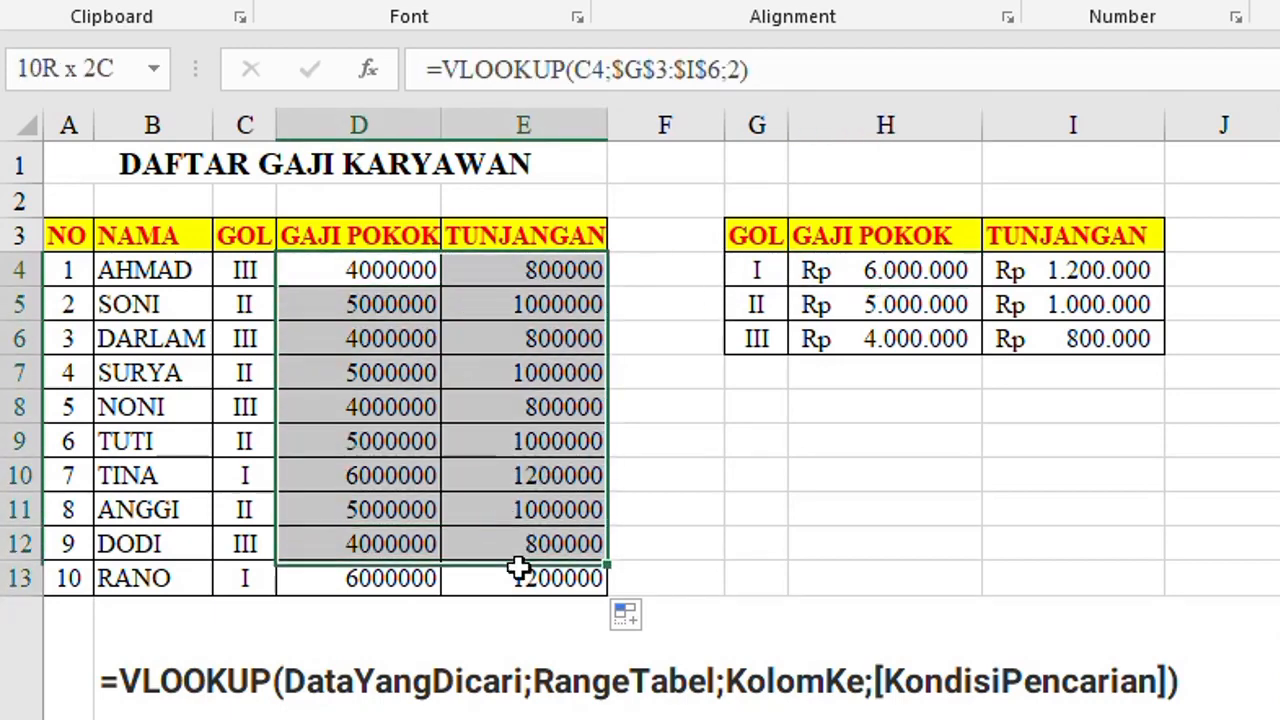
click(1236, 18)
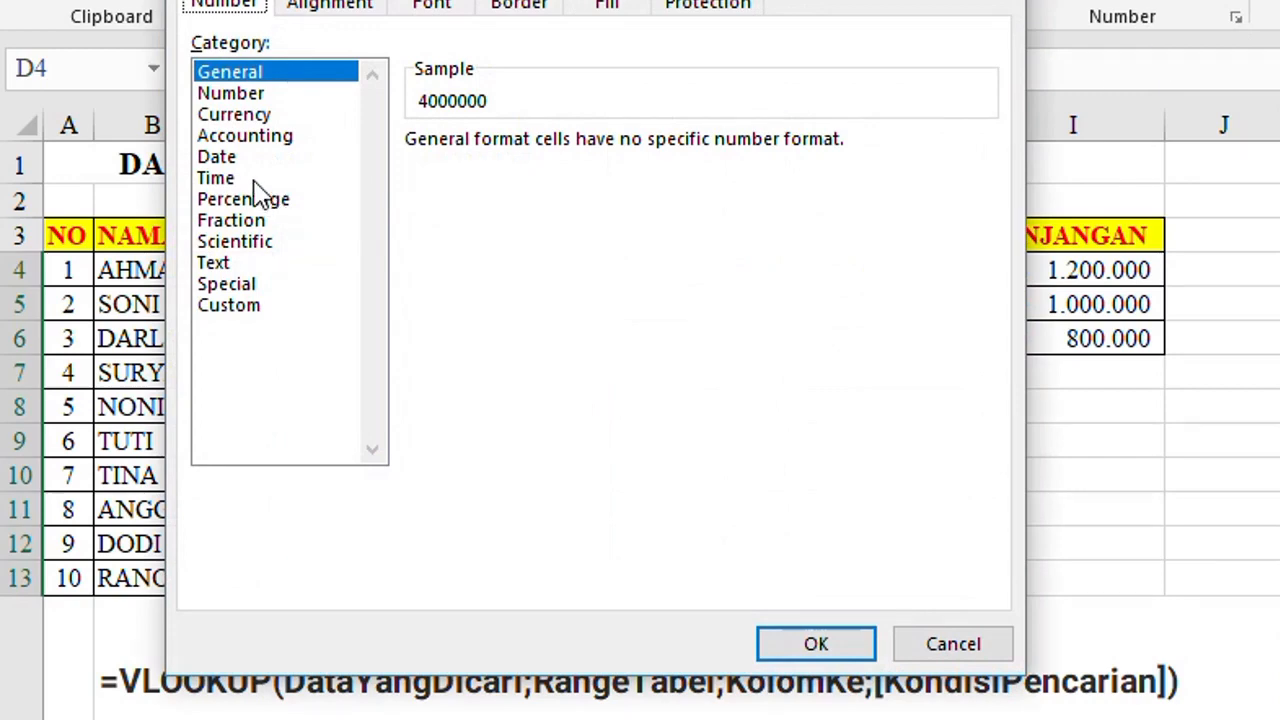
click(255, 137)
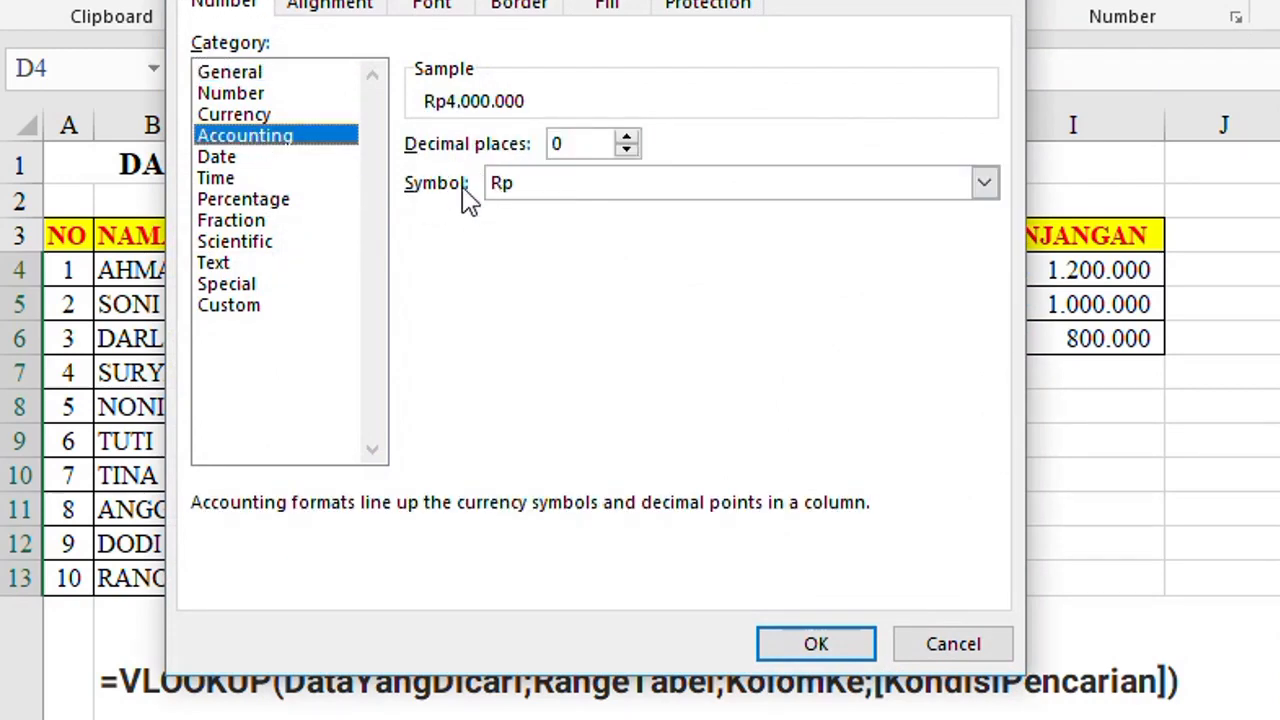
click(806, 648)
click(503, 443)
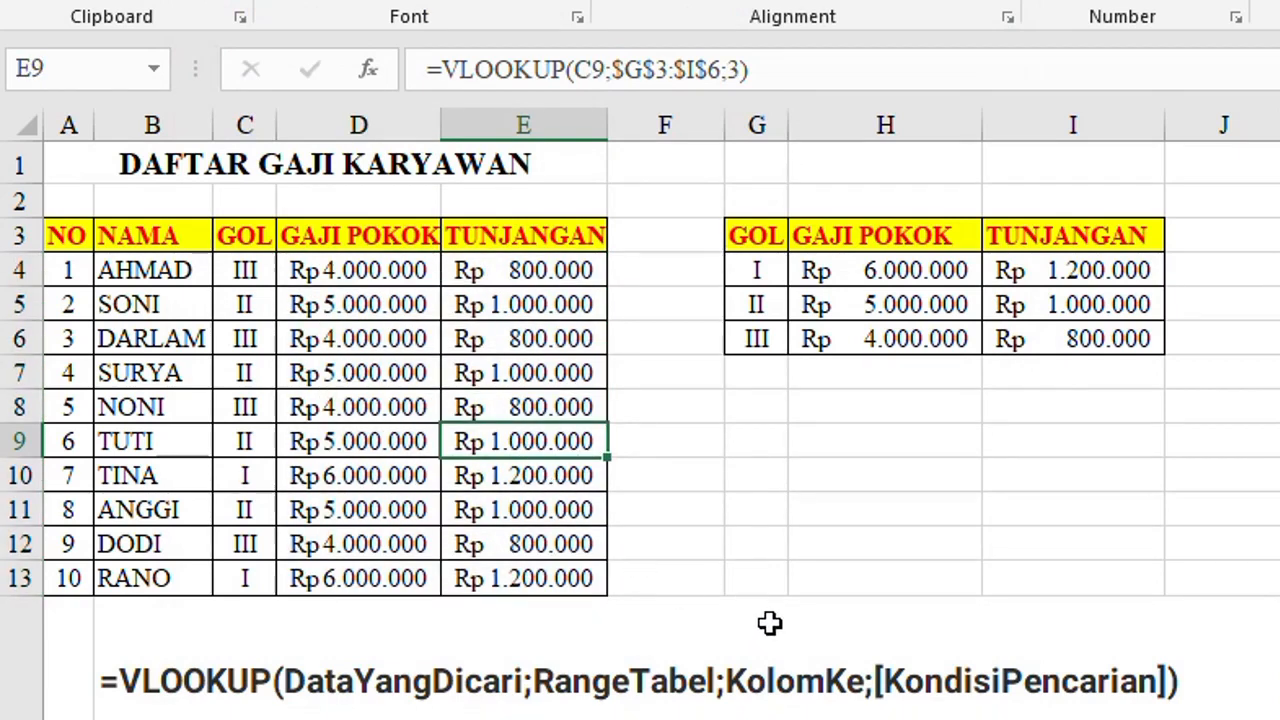
click(818, 548)
Step: Examine the column layout of the rate table in G:I and the Rumus HLOOKUP notes about searching by row
scroll(836, 569, down, 1)
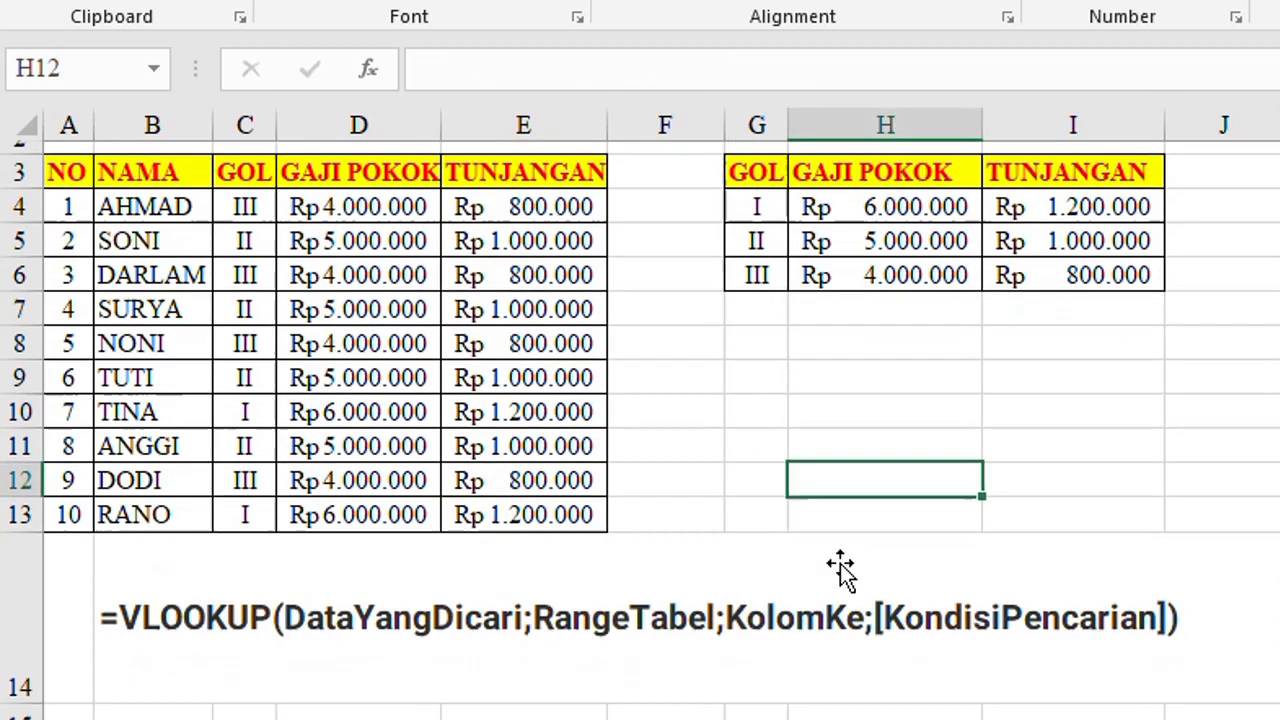
scroll(840, 567, down, 3)
scroll(1115, 569, down, 5)
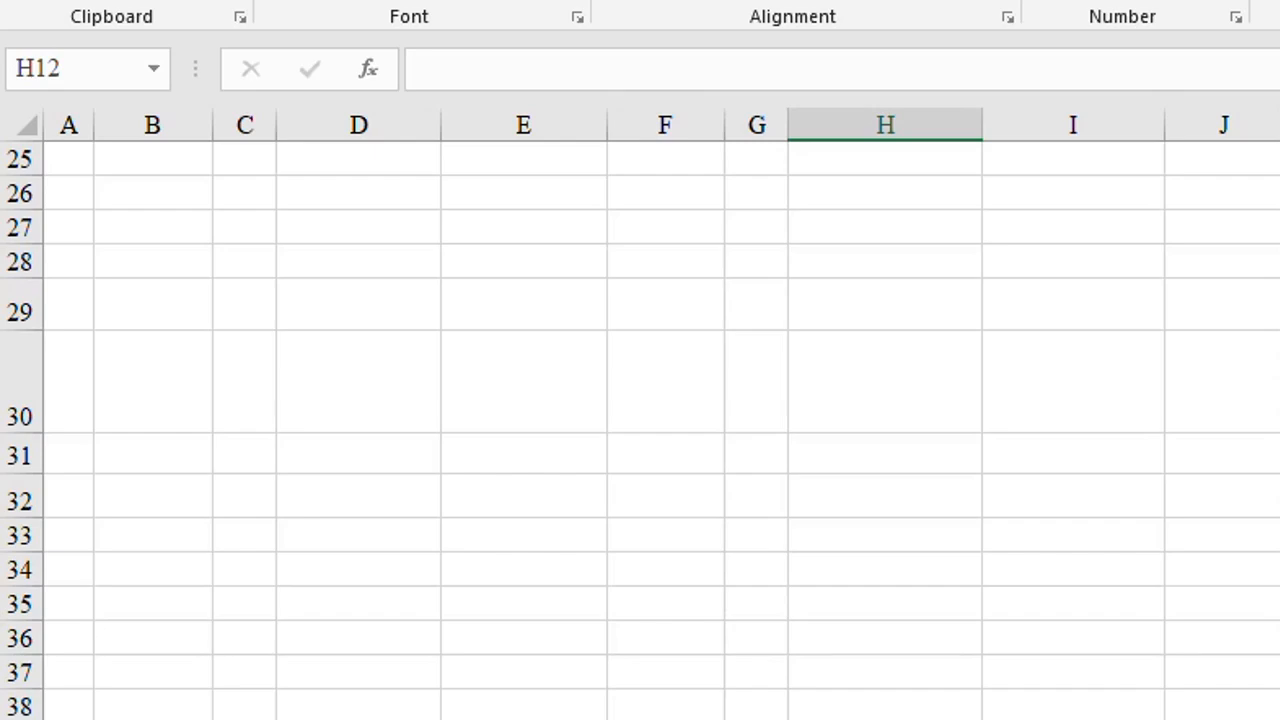
scroll(1054, 469, up, 8)
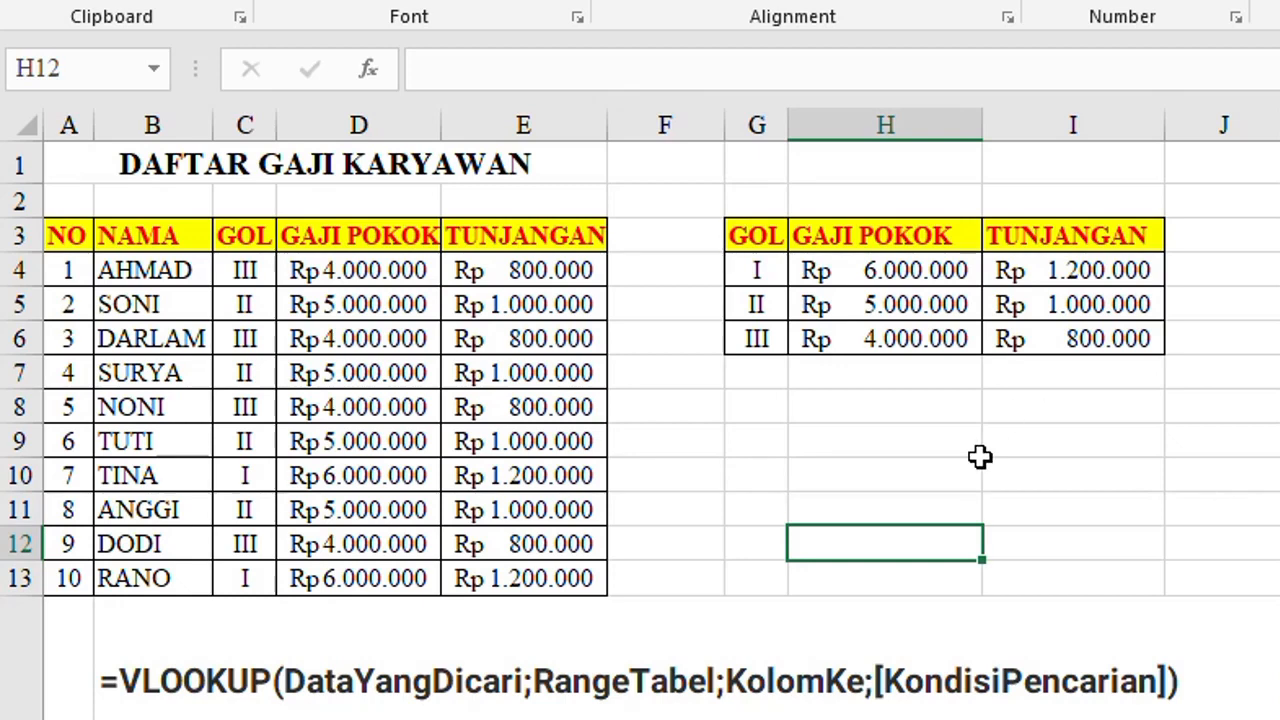
click(757, 124)
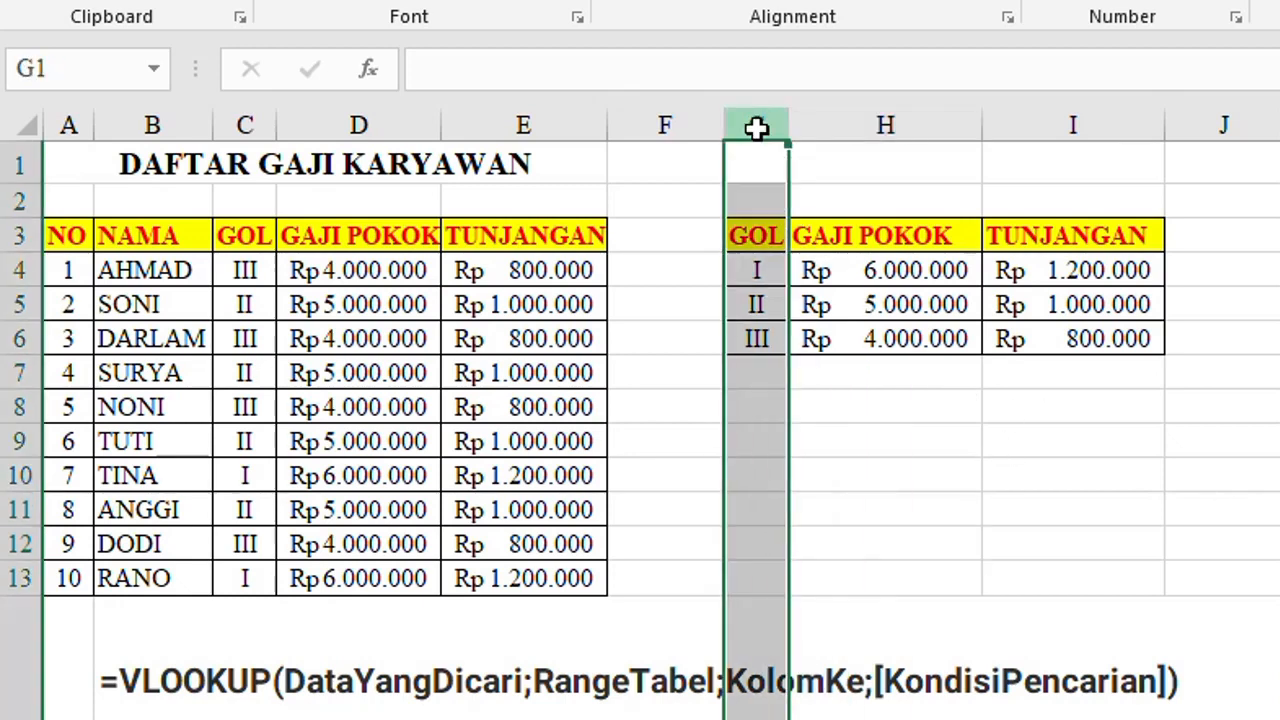
click(863, 124)
click(1085, 125)
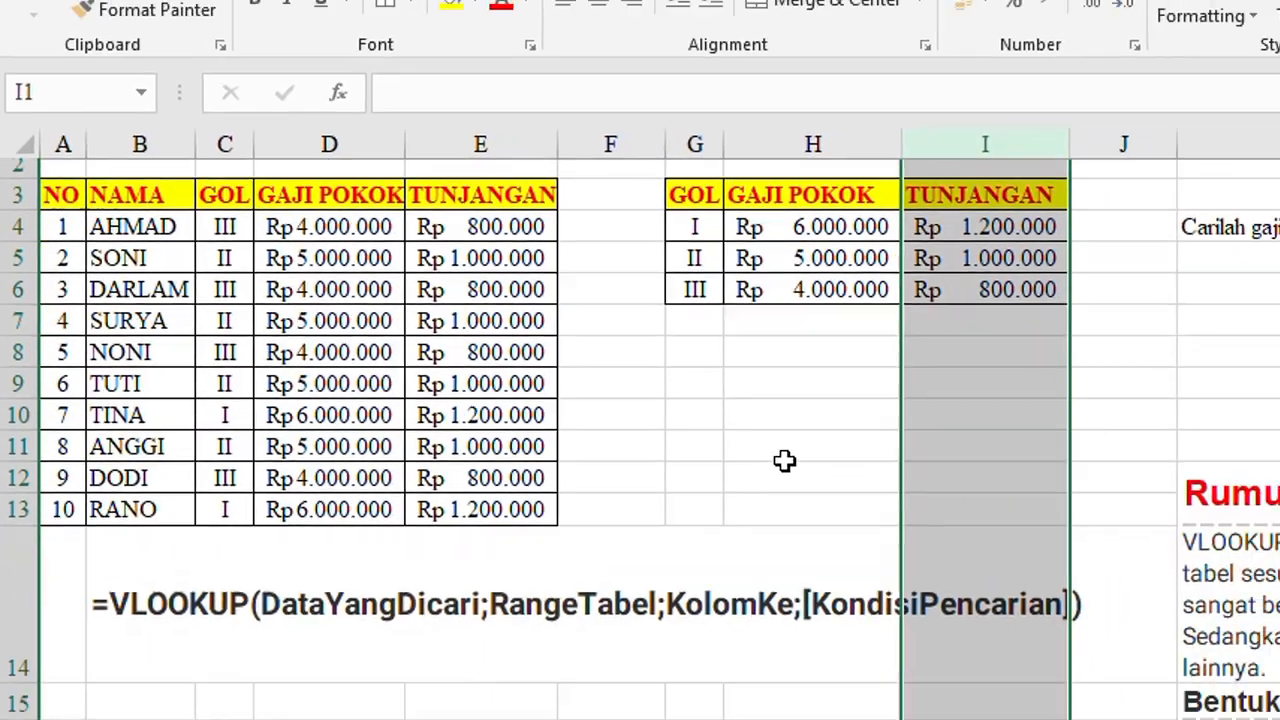
scroll(782, 468, down, 8)
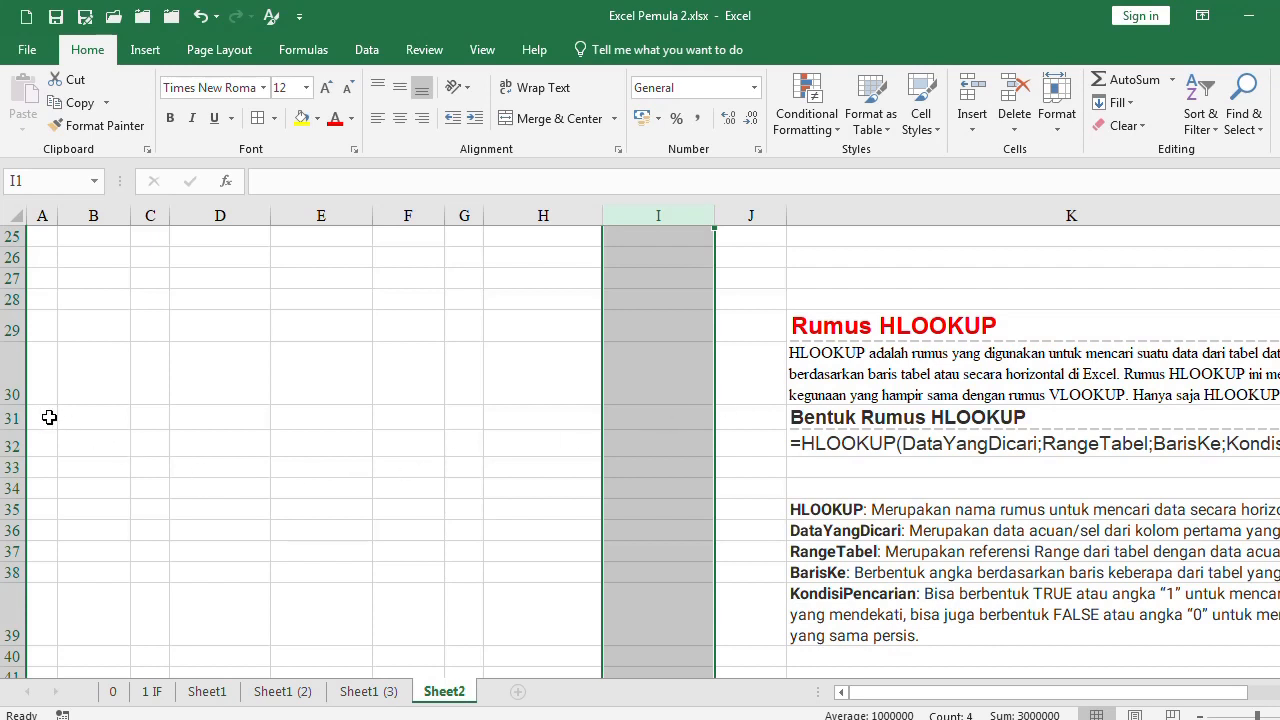
click(15, 442)
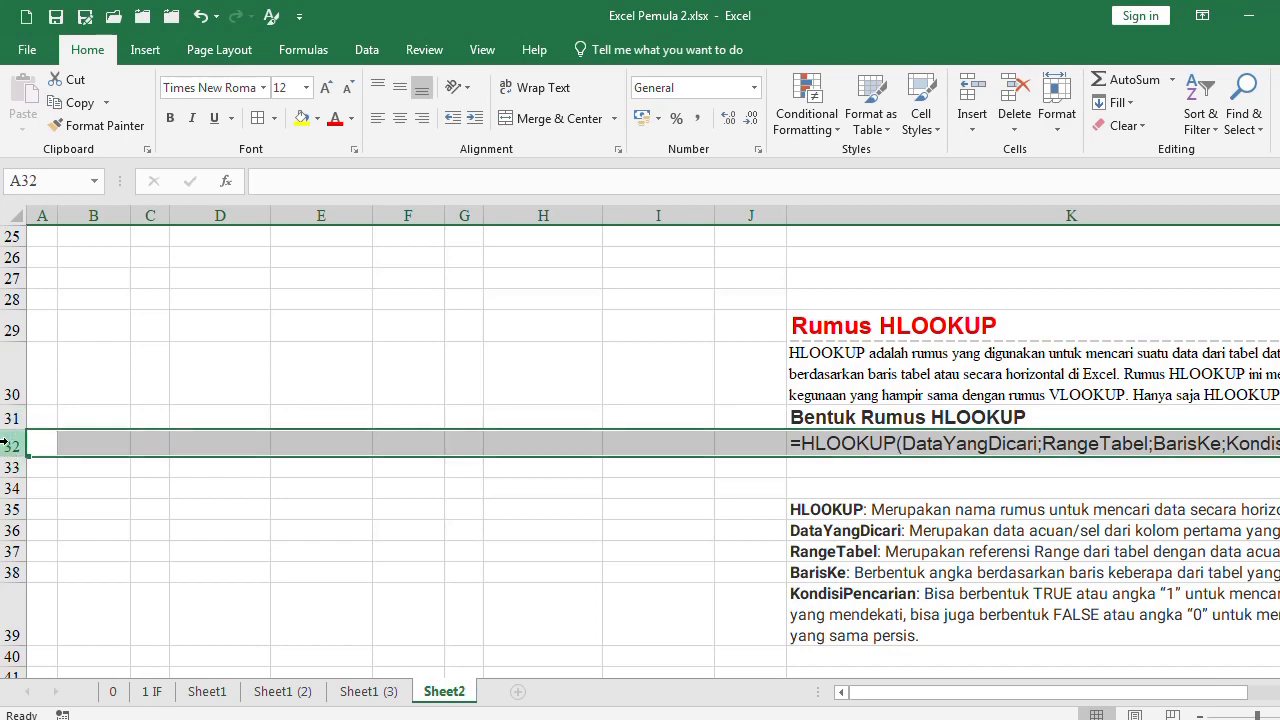
click(8, 489)
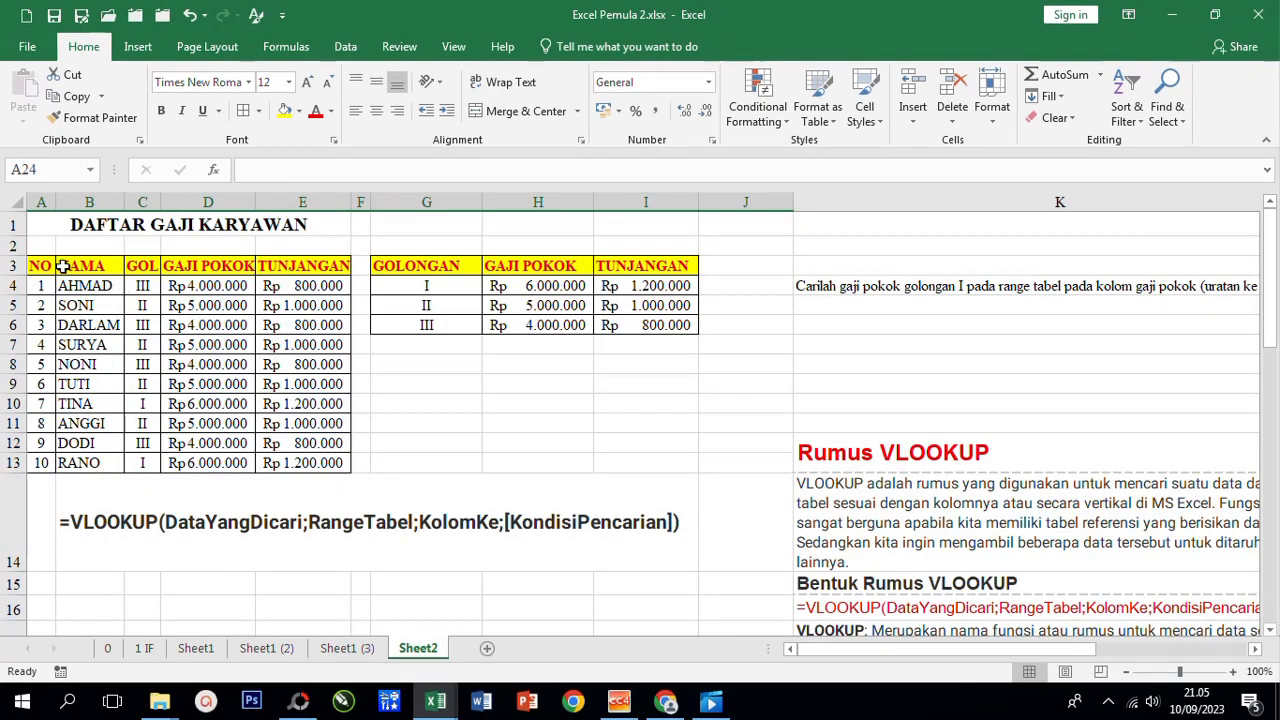
Step: Copy the salary list and rate table in A3:I13 to the empty area starting at A24
drag(40, 265, 649, 463)
key(ctrl+c)
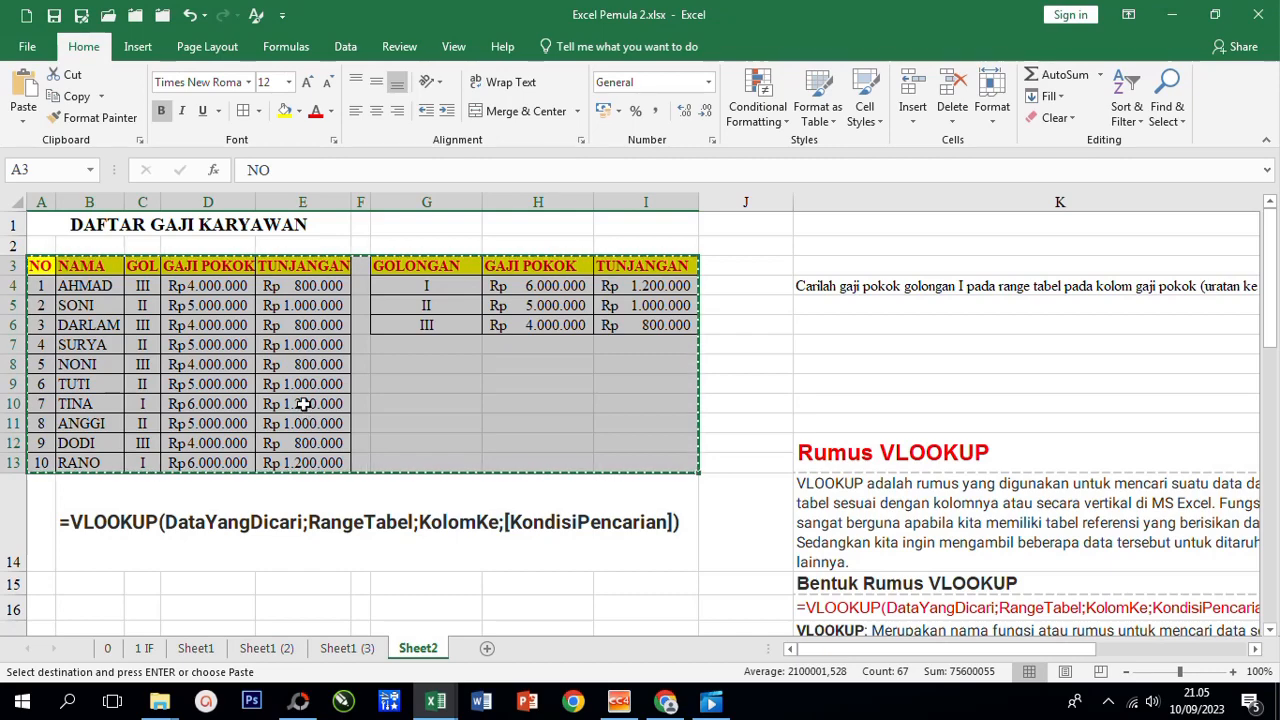
scroll(309, 400, down, 7)
scroll(340, 405, down, 1)
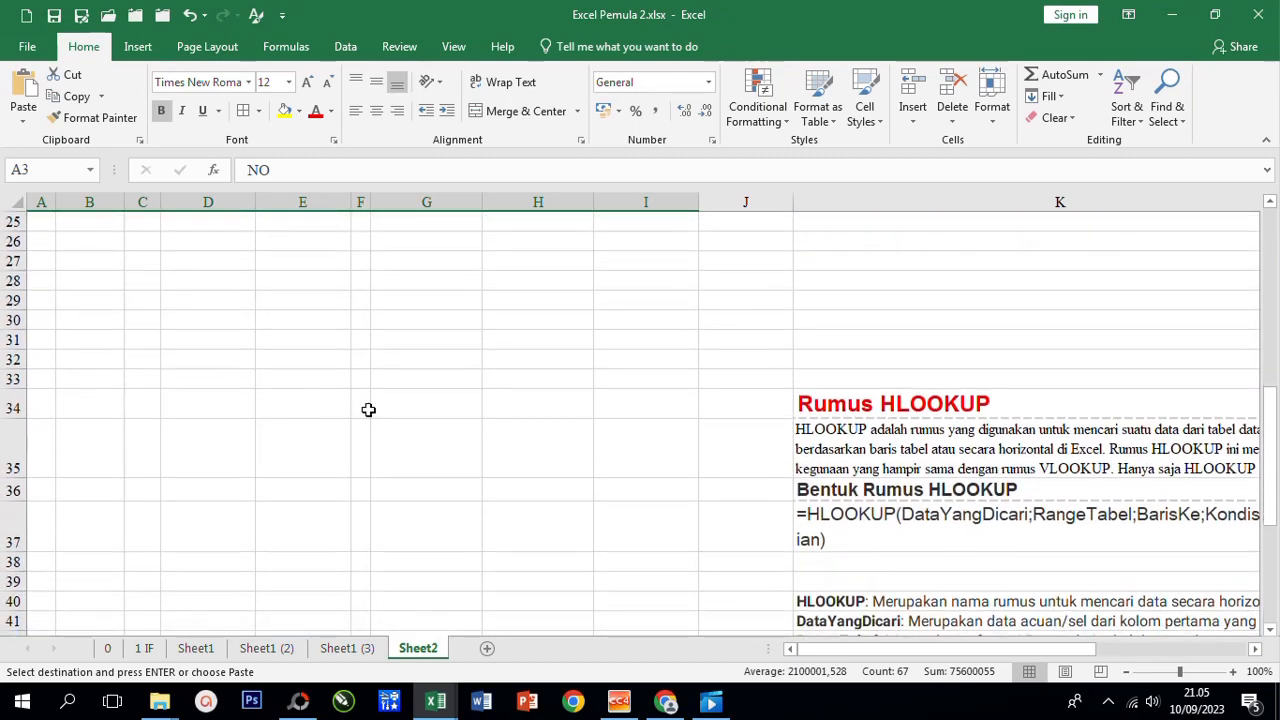
scroll(771, 411, up, 1)
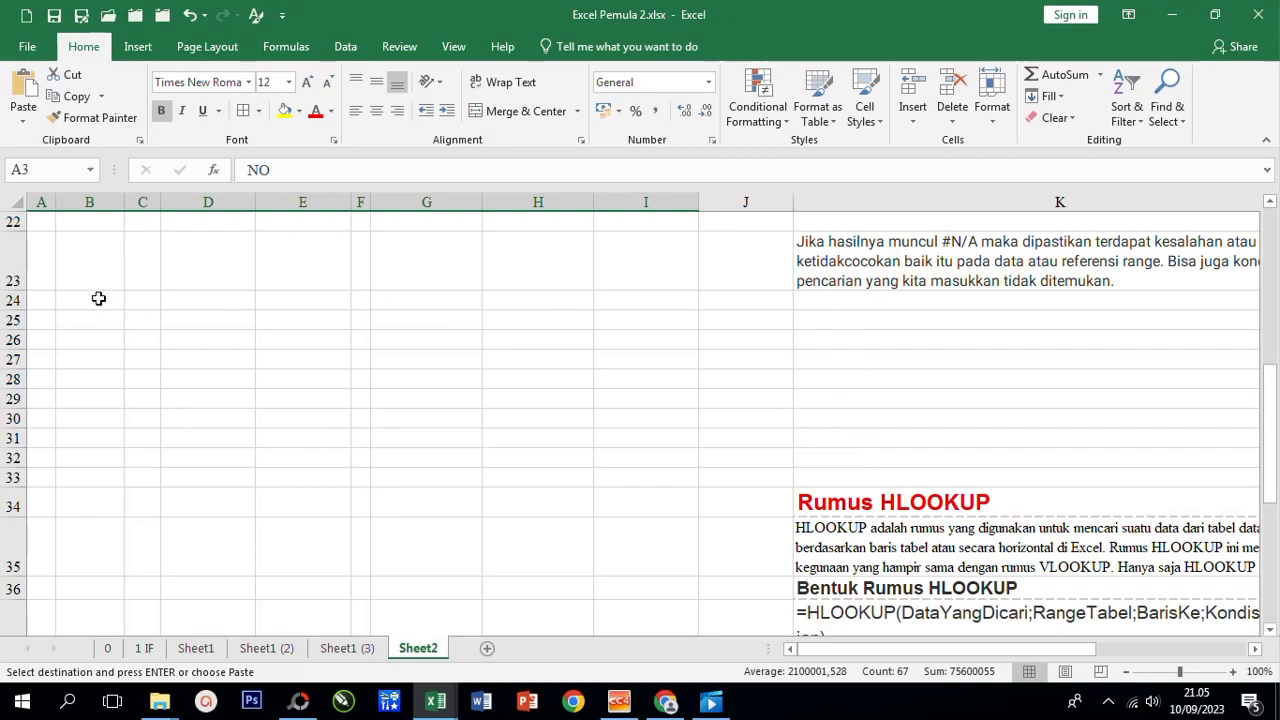
click(48, 299)
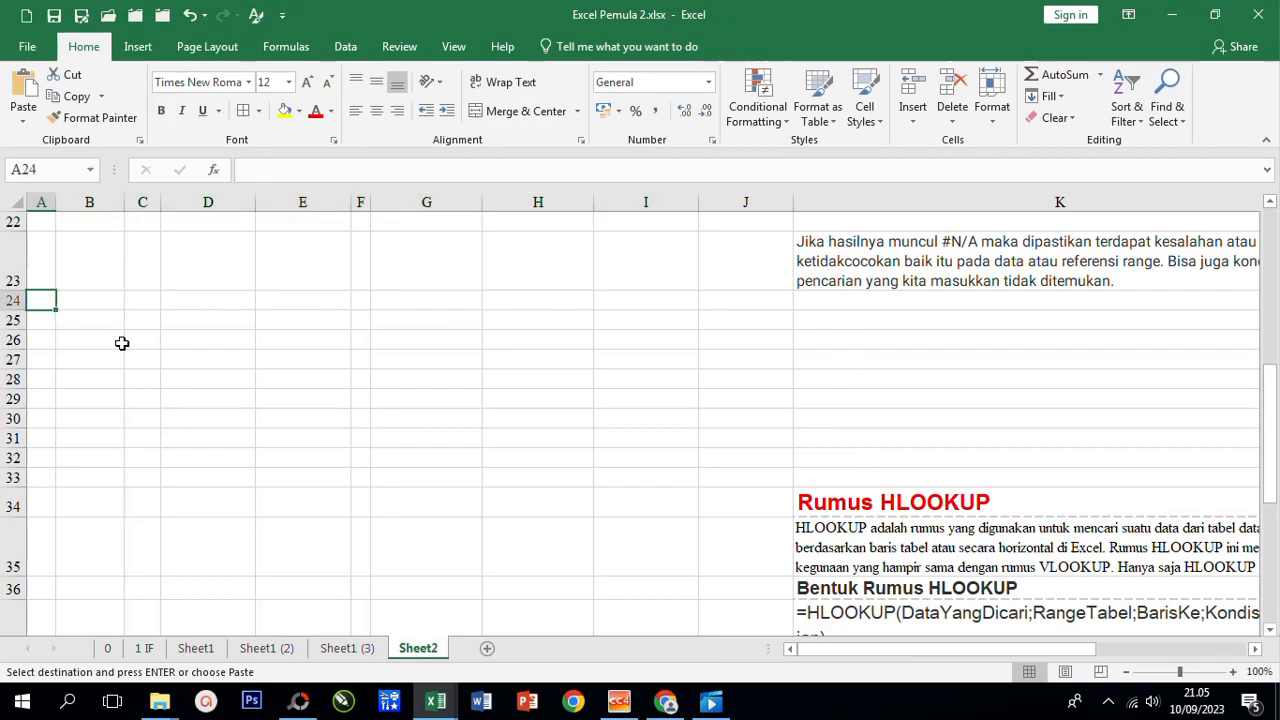
key(ctrl+v)
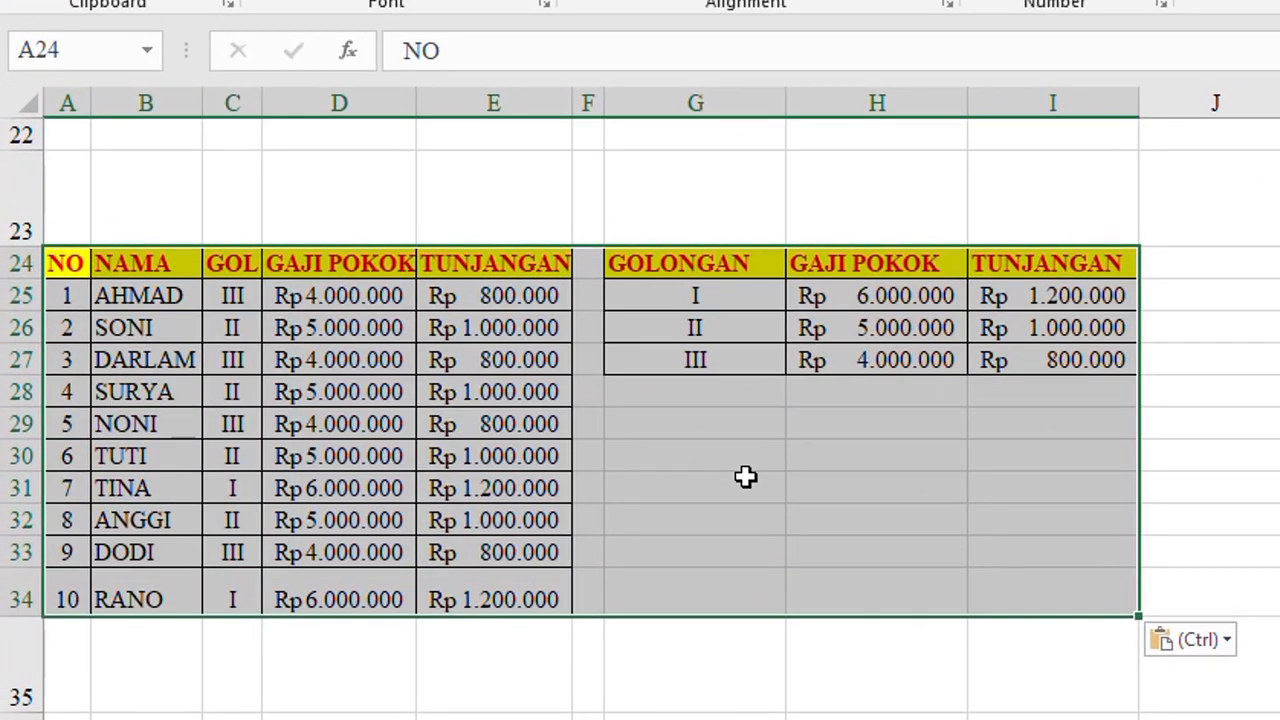
click(677, 470)
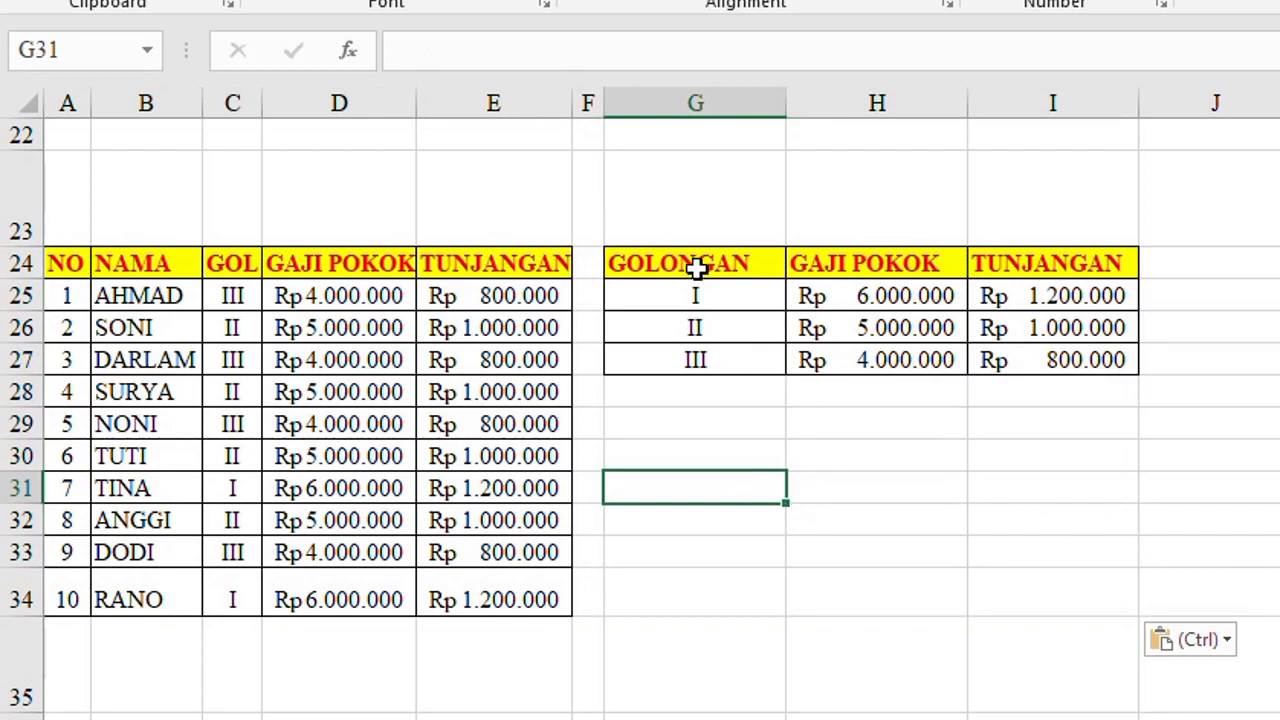
drag(697, 263, 1000, 361)
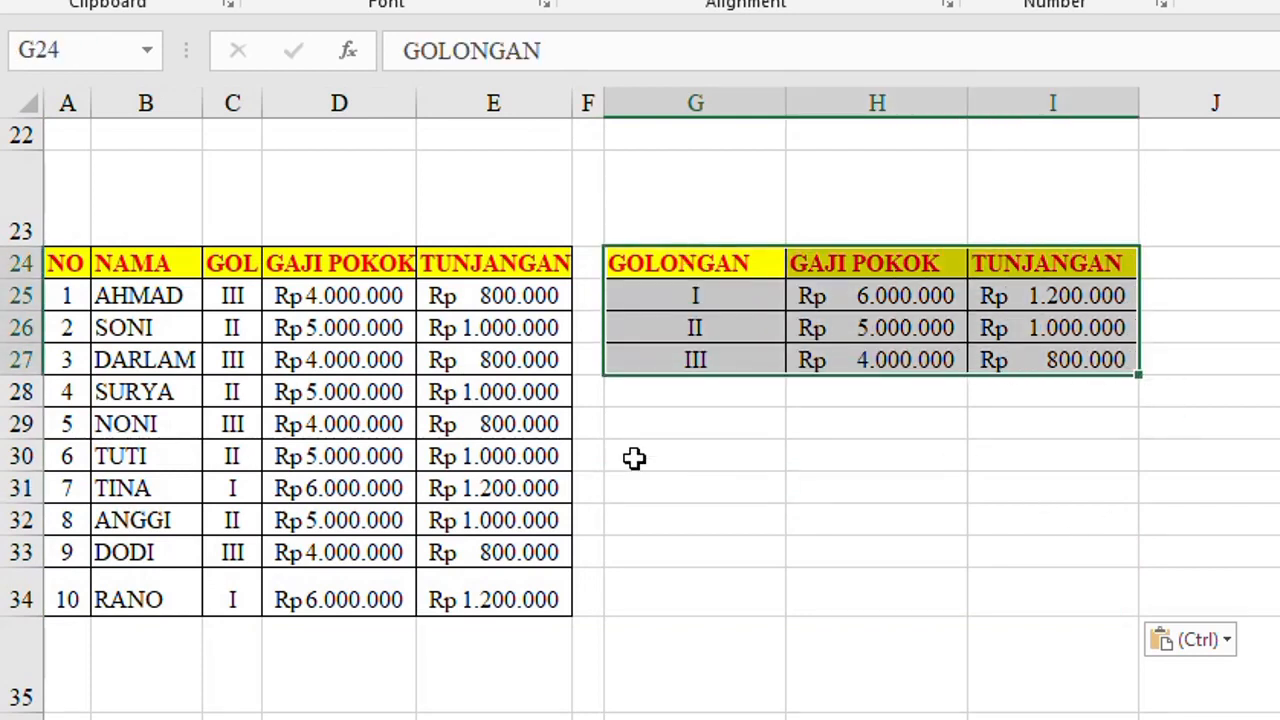
click(701, 445)
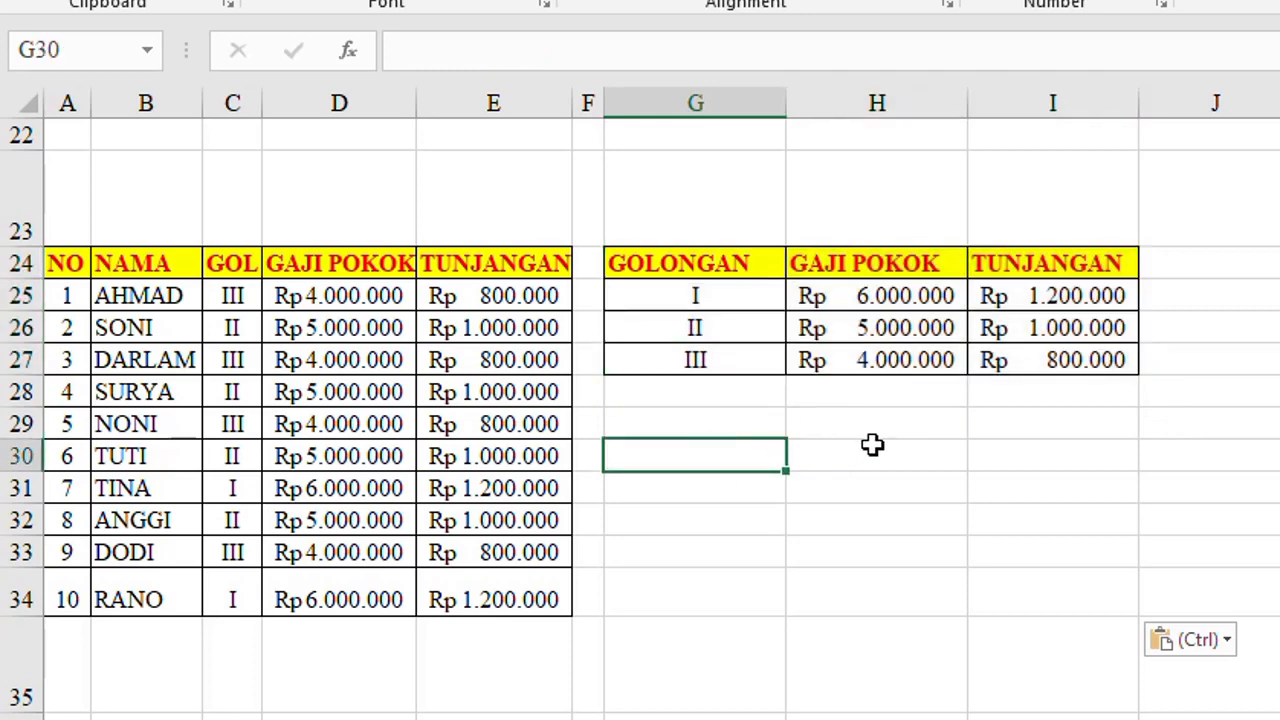
click(877, 447)
click(1050, 455)
click(1165, 455)
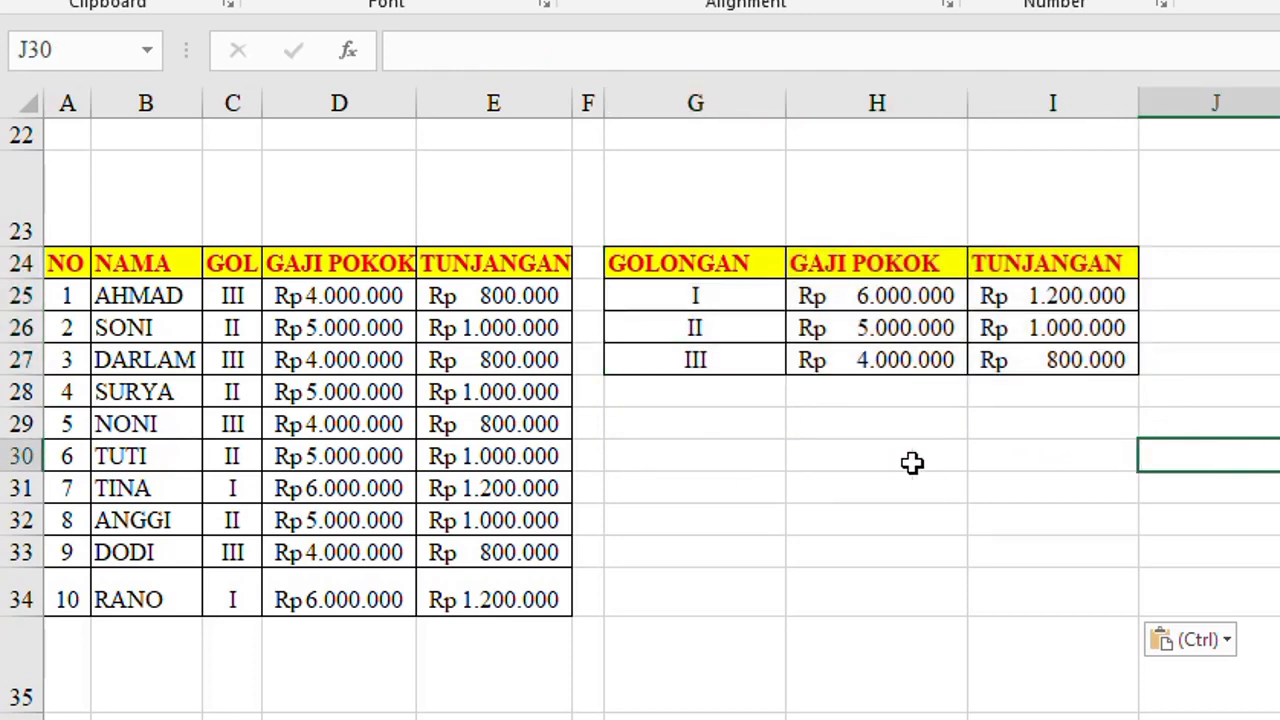
Step: Copy the rate table G24:I27 and paste it transposed at G29 to get a horizontal version
drag(708, 262, 1043, 361)
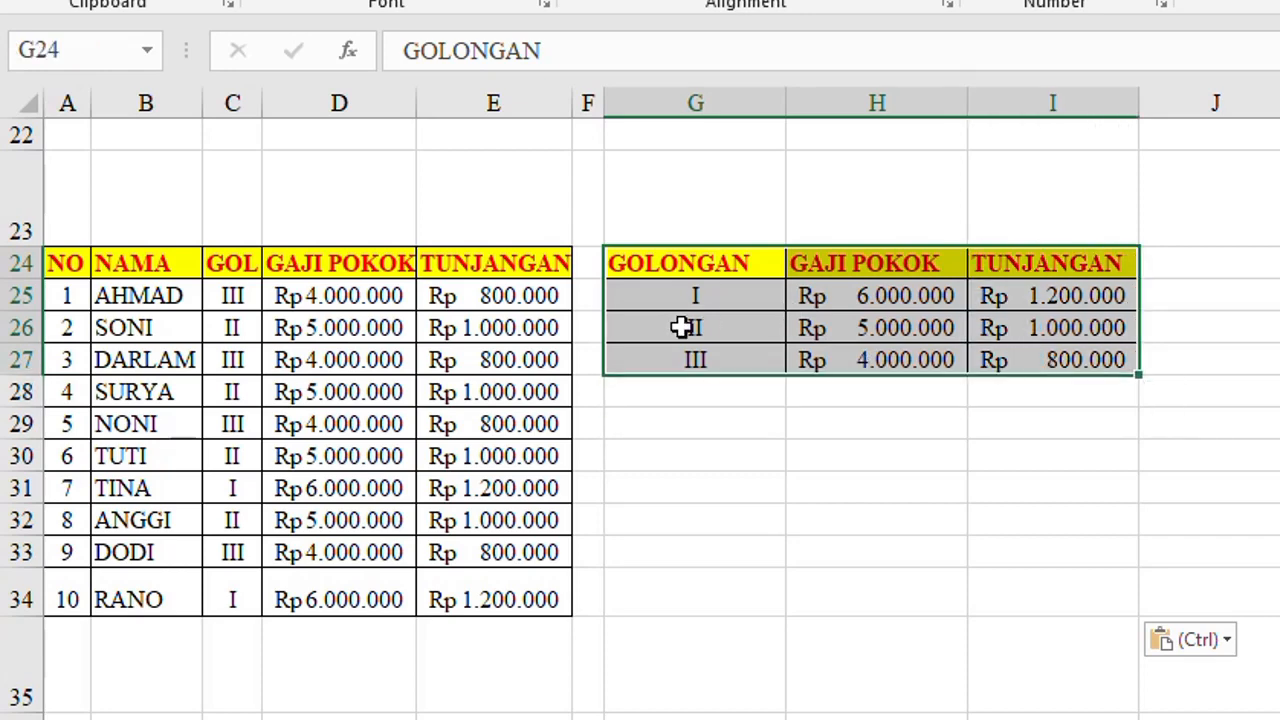
key(ctrl+c)
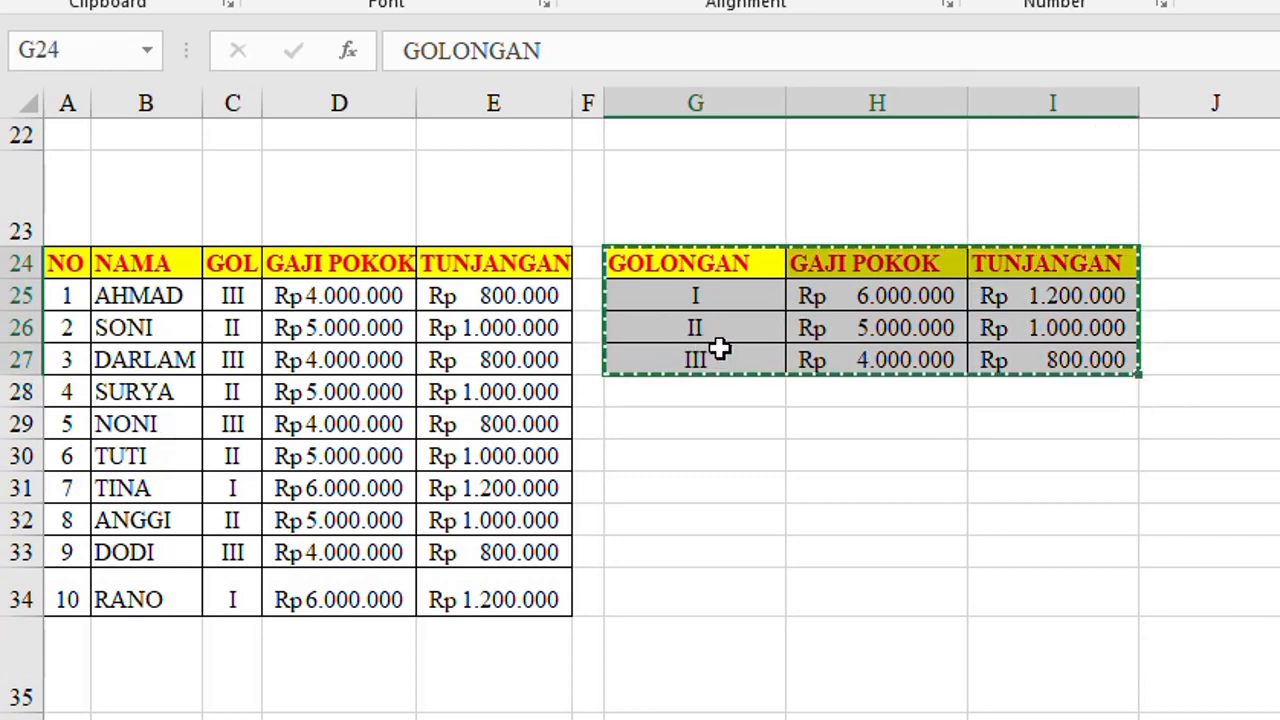
click(685, 426)
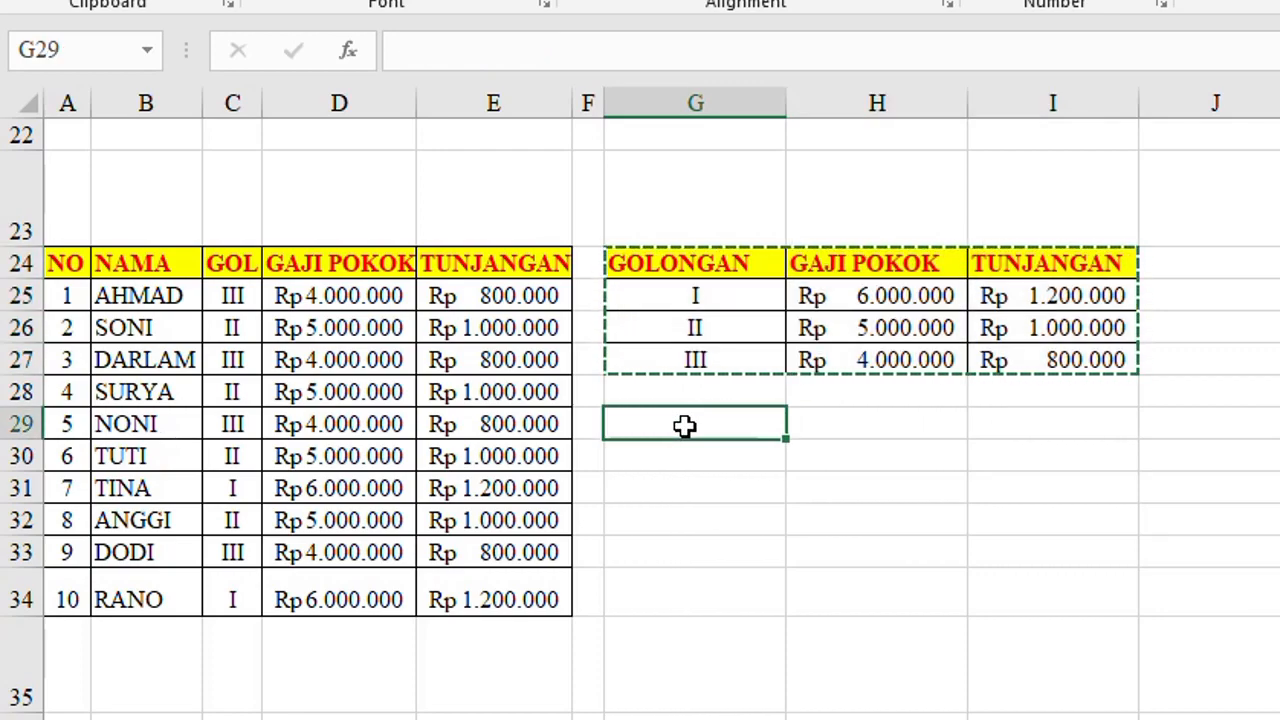
right_click(685, 427)
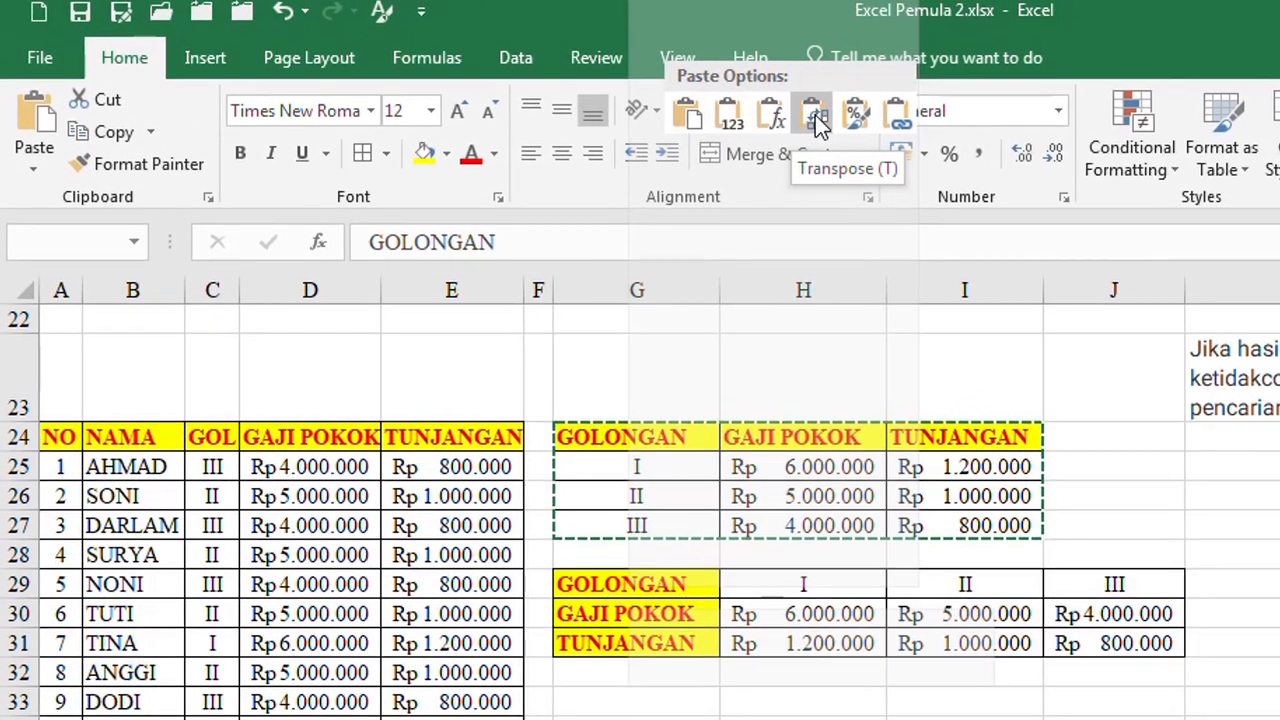
click(817, 137)
click(837, 616)
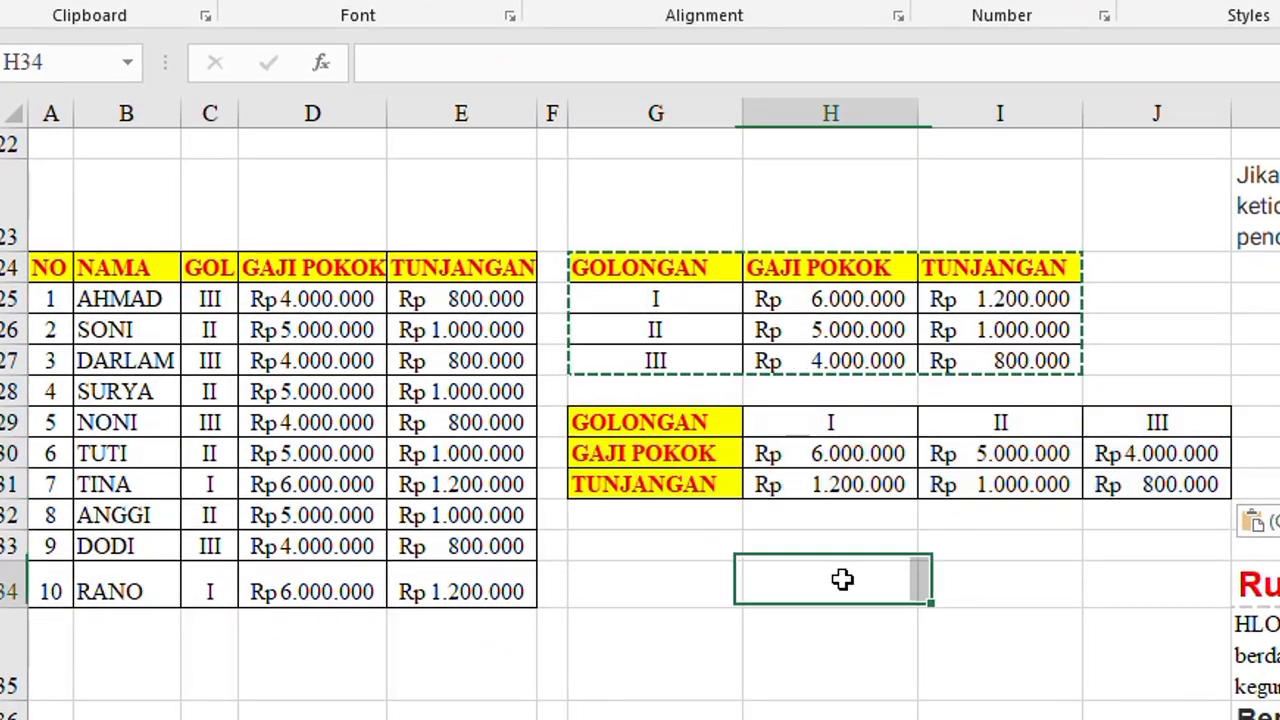
Step: Examine how GOLONGAN, GAJI POKOK and TUNJANGAN are arranged in rows 29 to 31 compared with the vertical table above
click(655, 423)
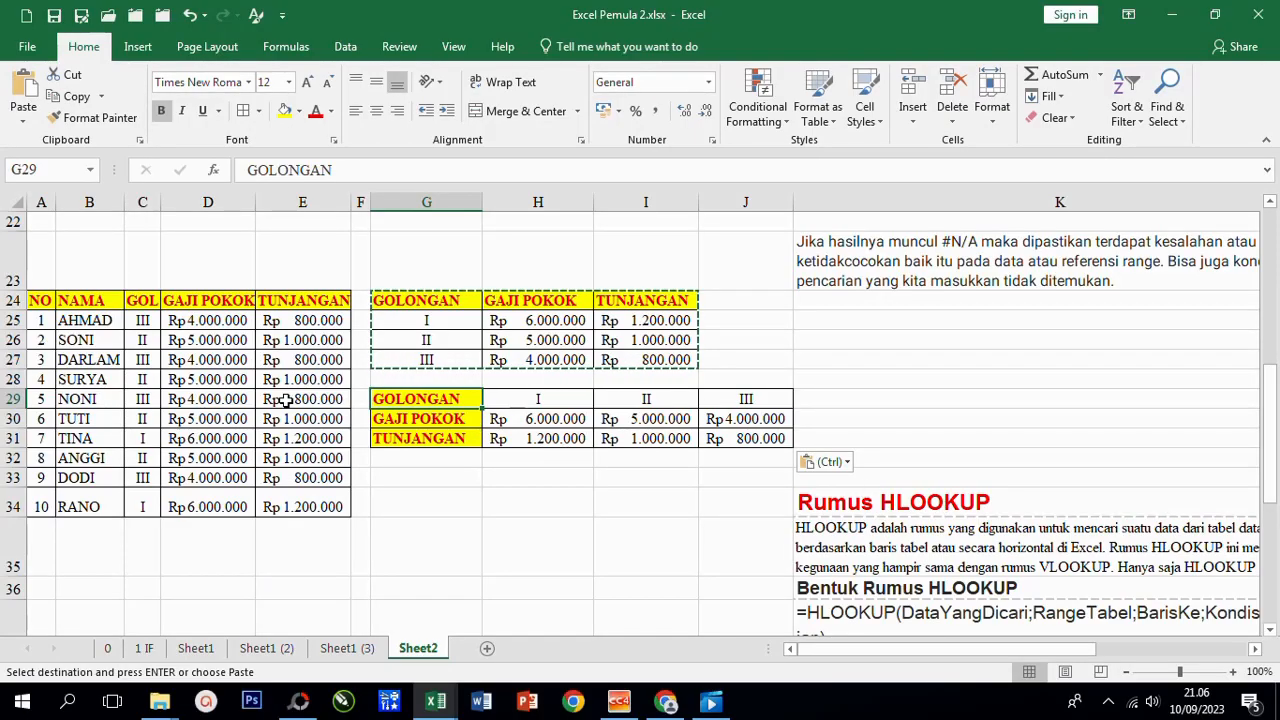
click(435, 421)
click(434, 438)
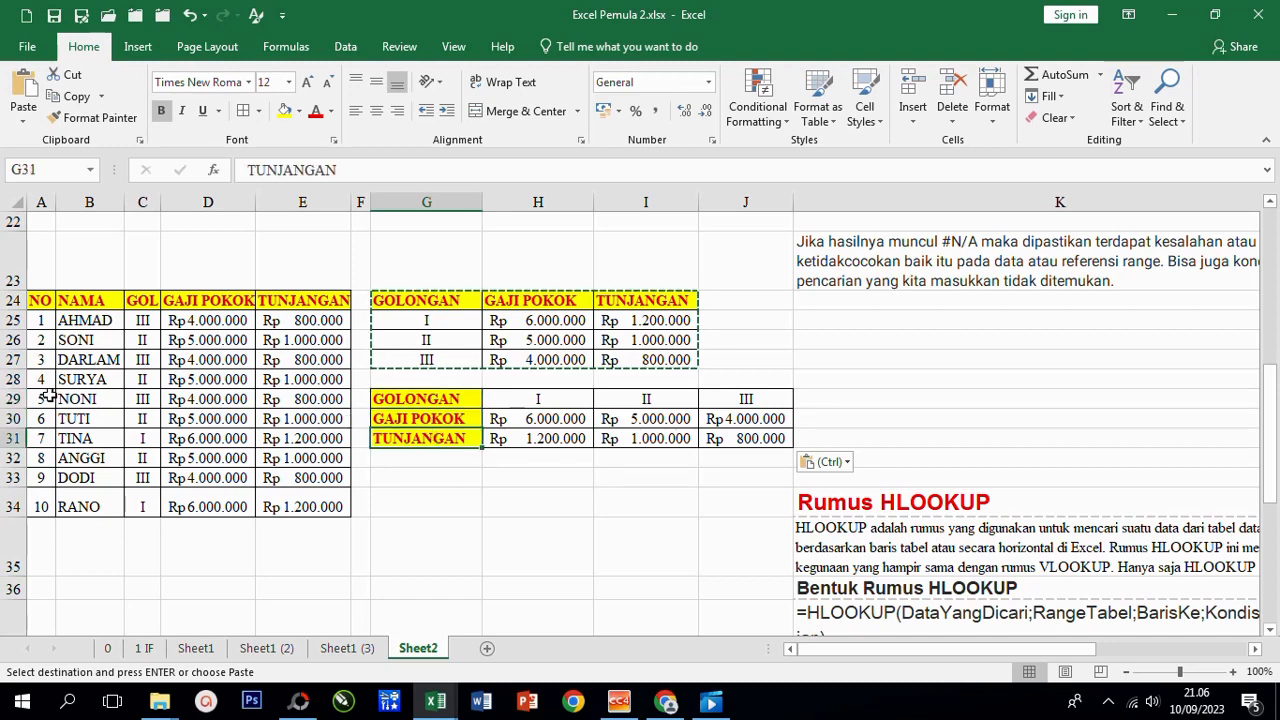
click(18, 399)
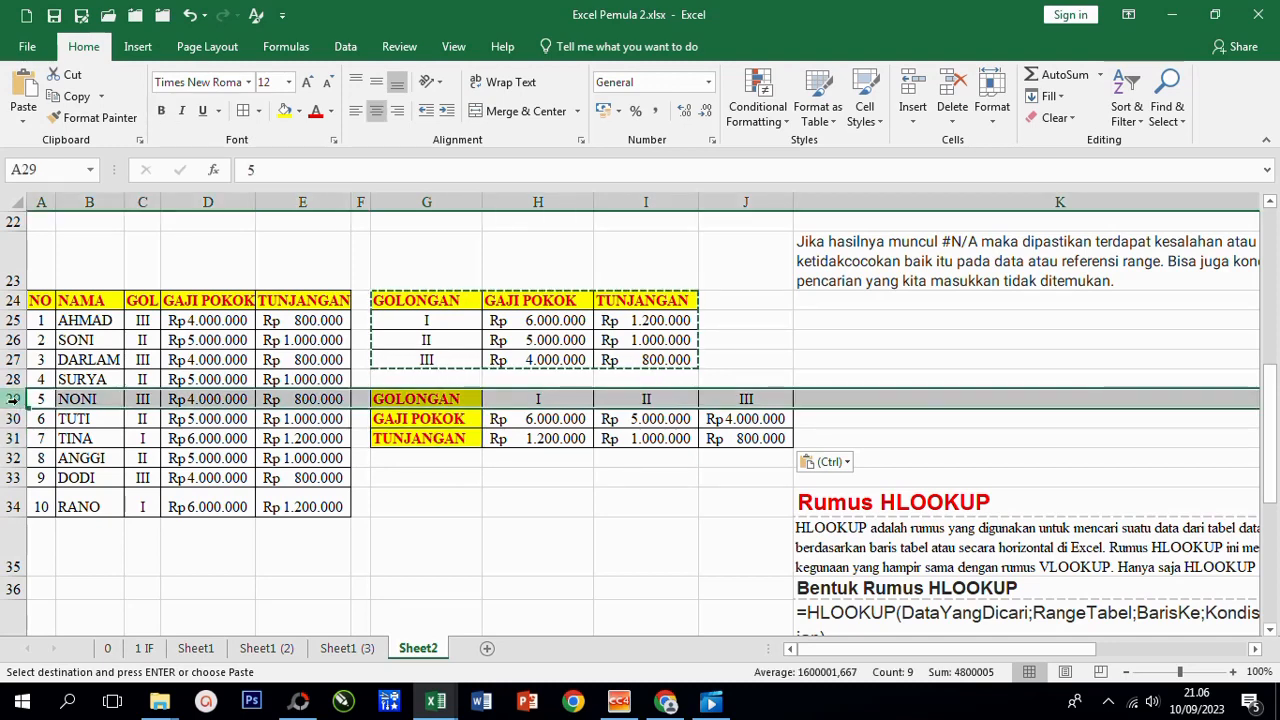
click(12, 418)
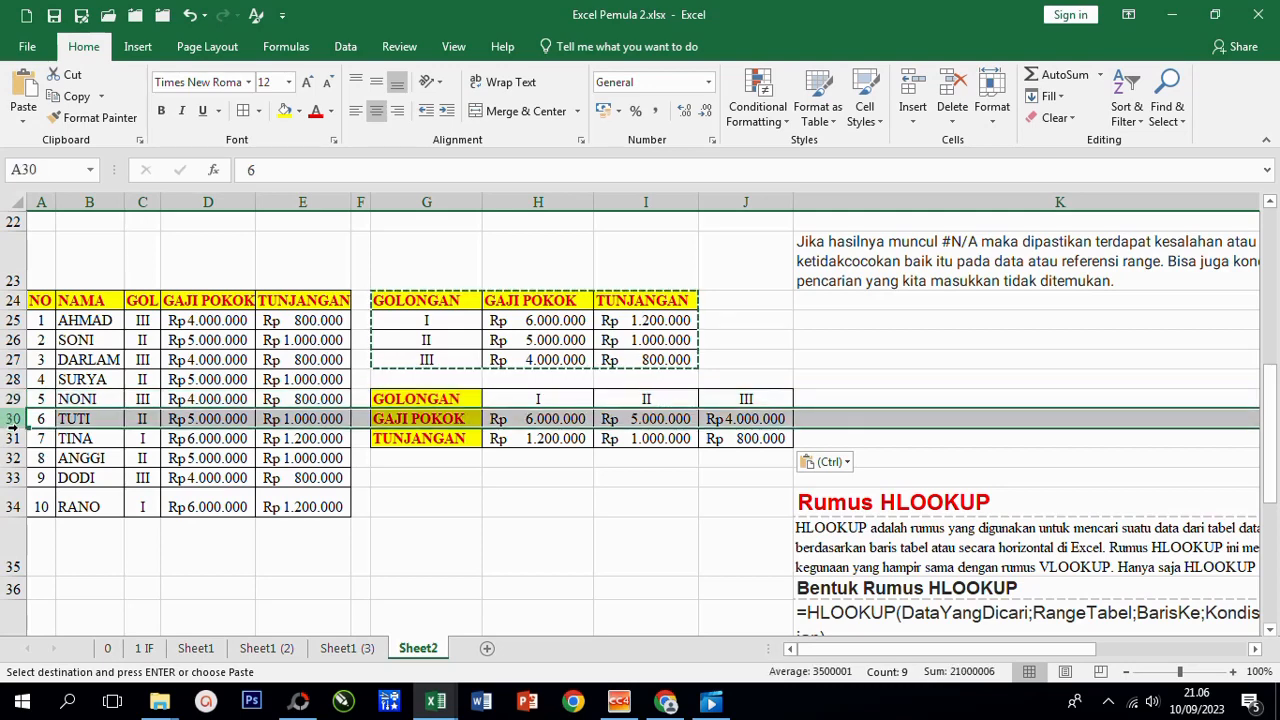
click(12, 438)
click(645, 546)
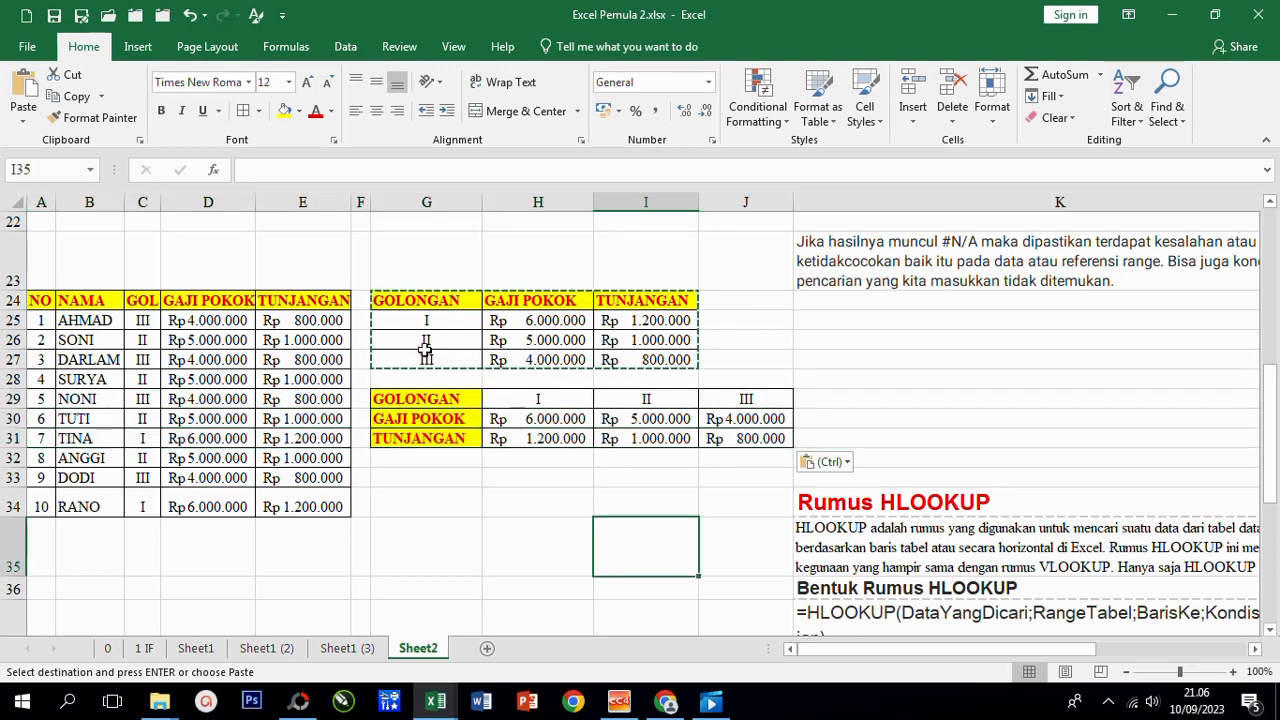
click(417, 300)
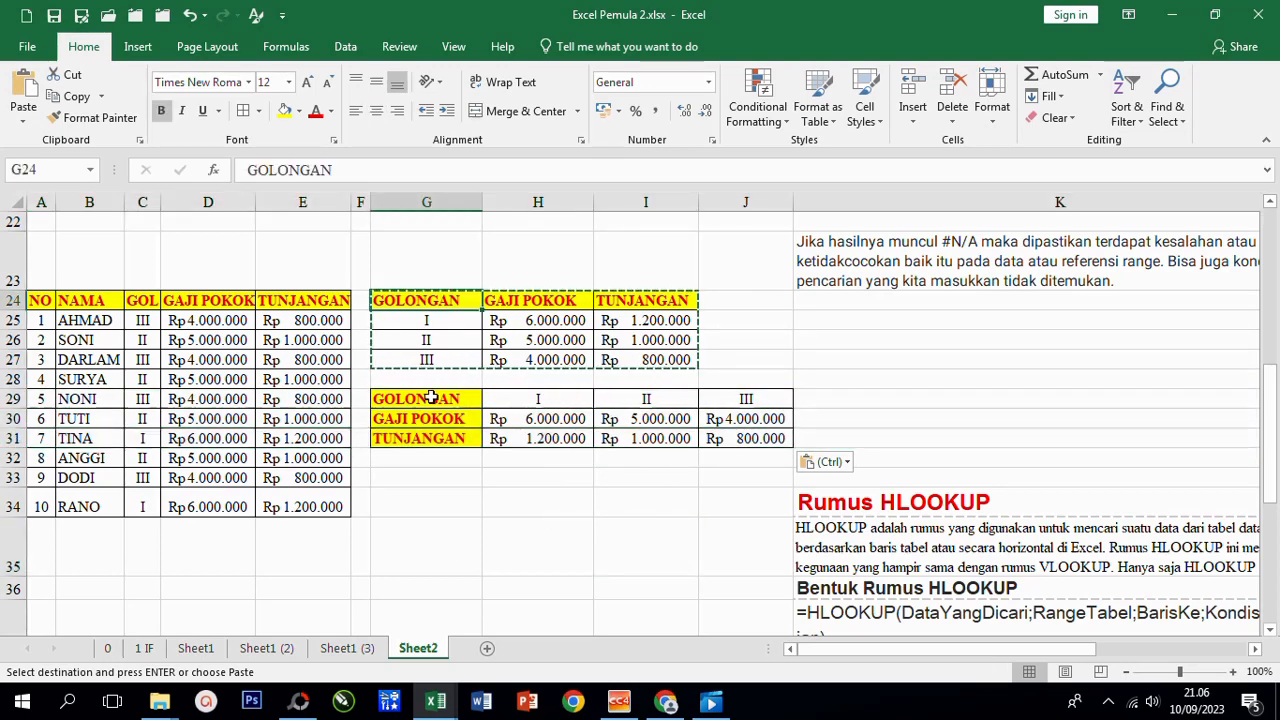
Step: Move the horizontal rate table G29:J32 to G24, replacing the vertical table, and clear the old formulas in D25:E34
drag(430, 398, 723, 457)
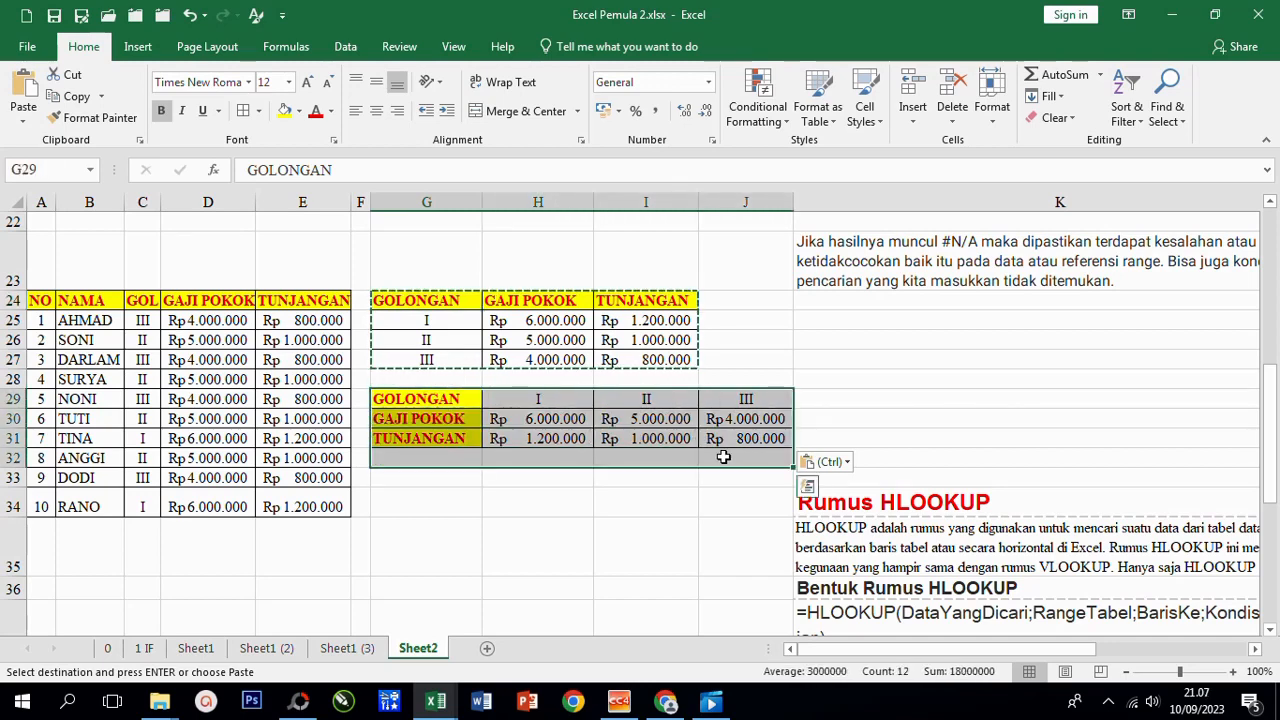
key(ctrl+c)
click(417, 300)
drag(420, 397, 729, 457)
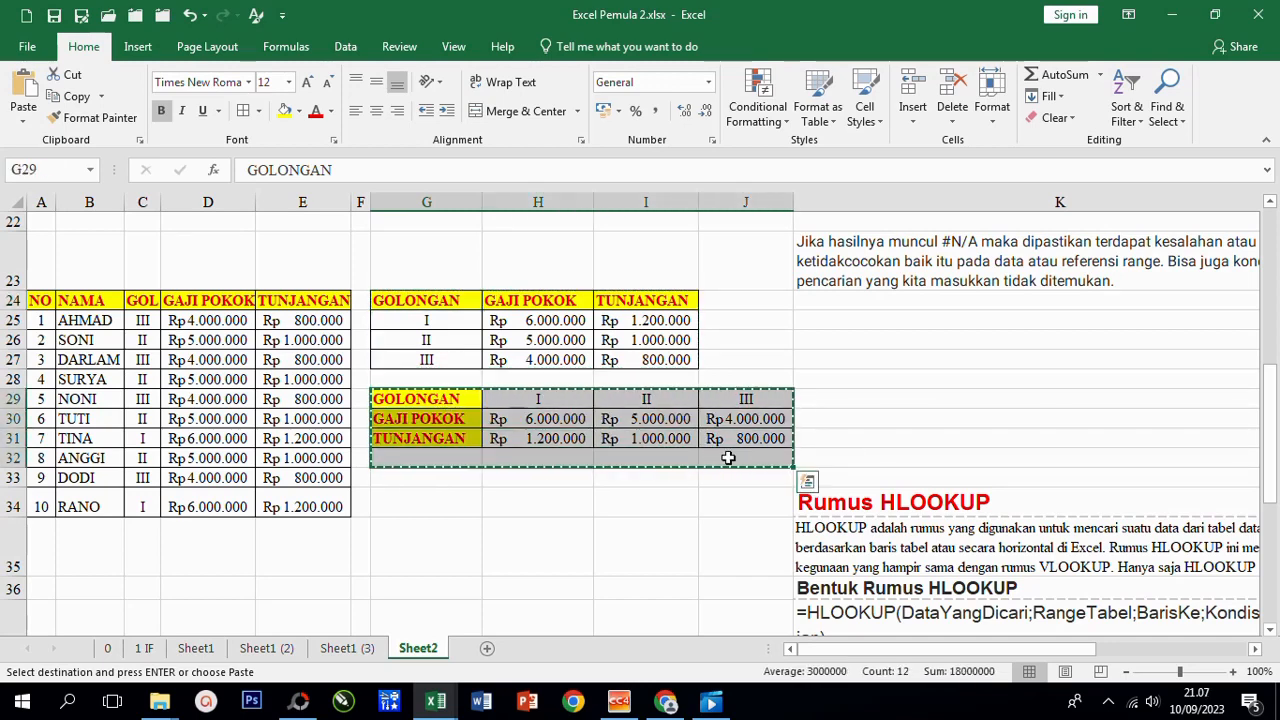
click(420, 300)
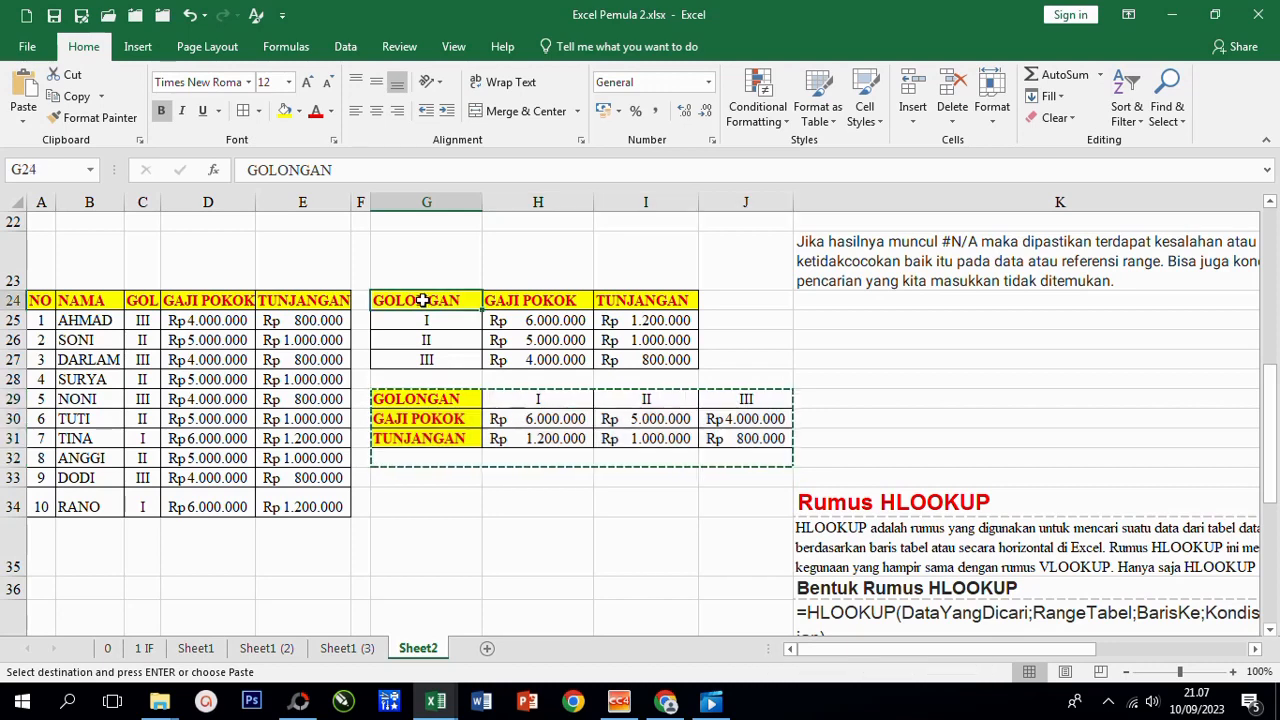
key(ctrl+v)
click(534, 475)
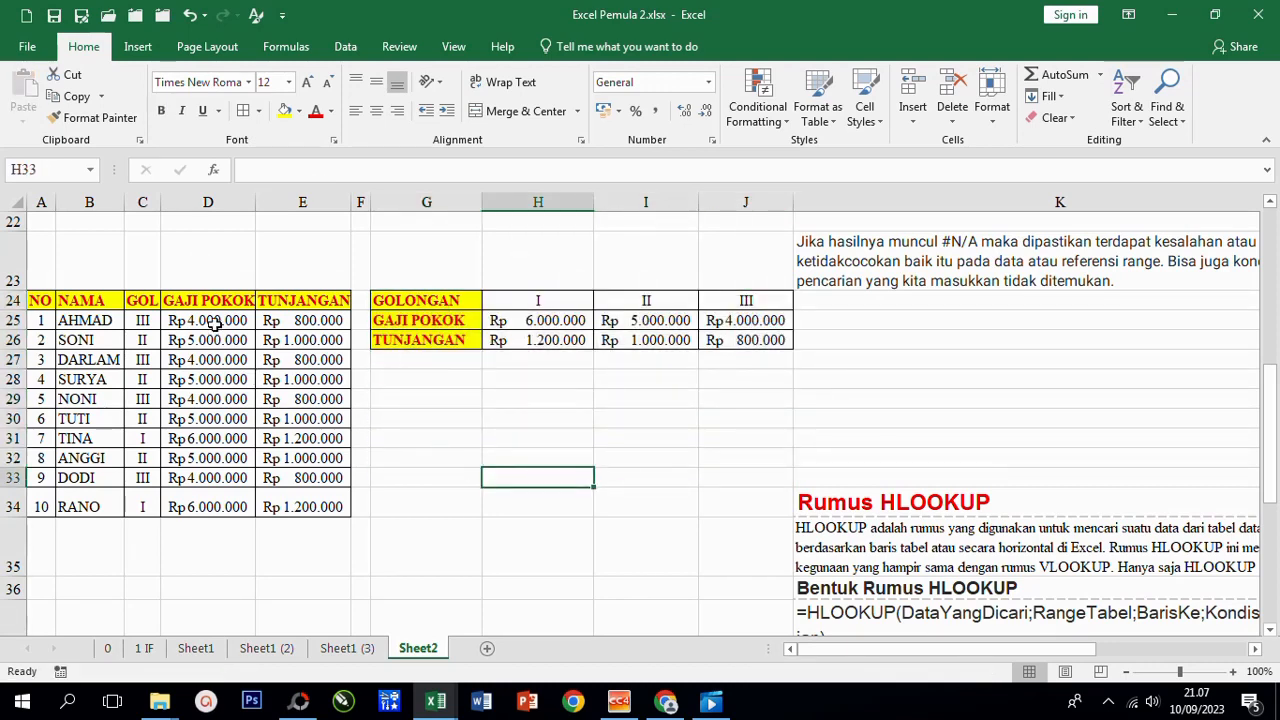
drag(215, 325, 322, 492)
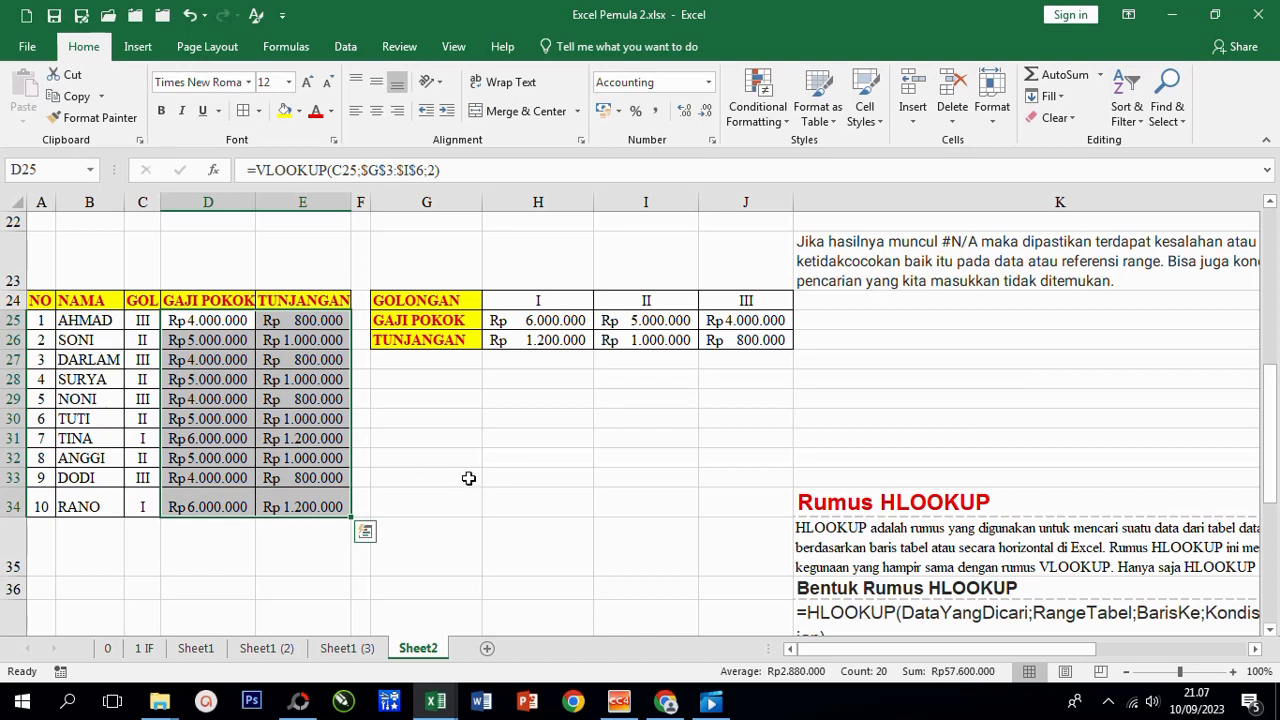
key(Delete)
Step: Enter =HLOOKUP(C25;$G$24:$J$26;2) in D25 to look up the first employee's GAJI POKOK by GOL
click(236, 324)
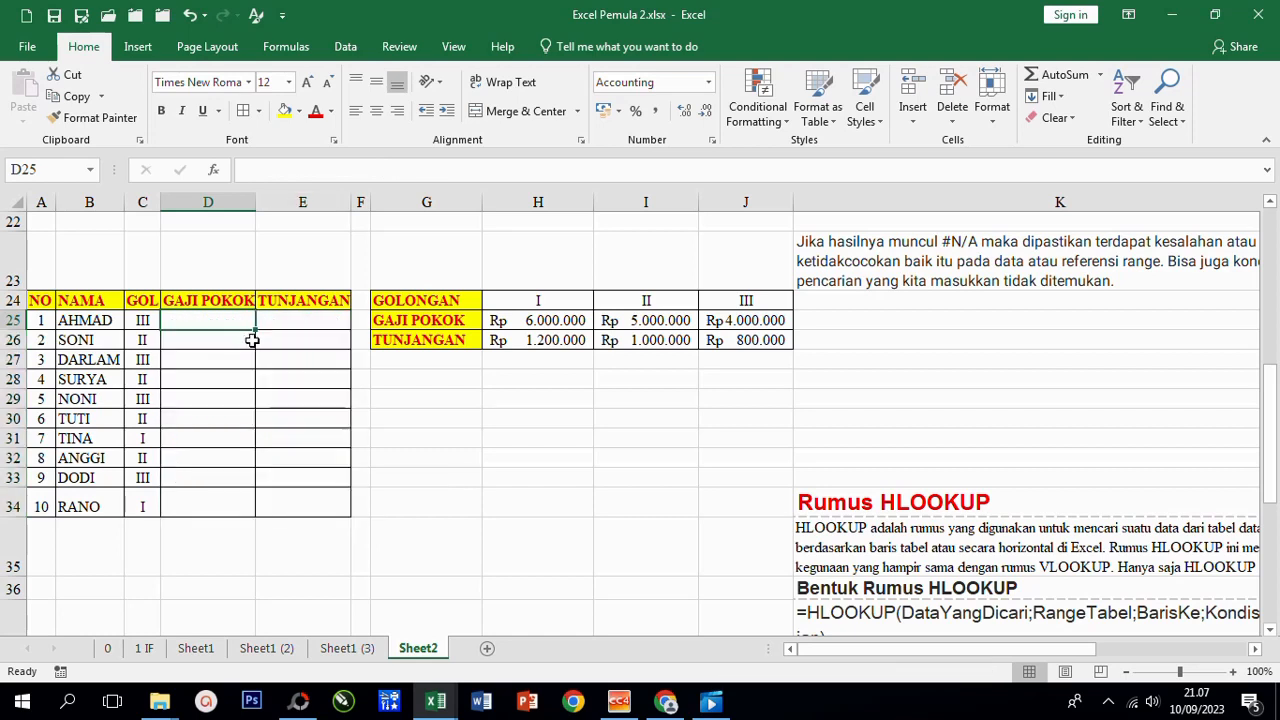
text(=)
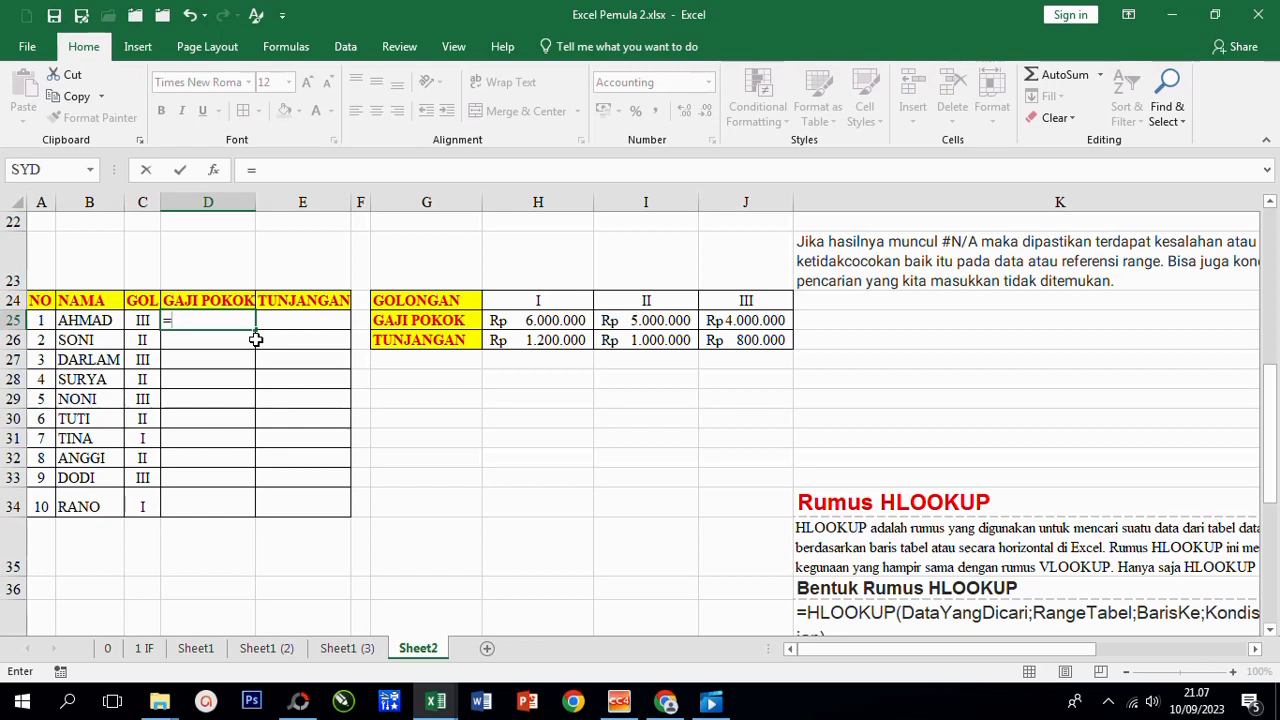
text(HLOOKUP()
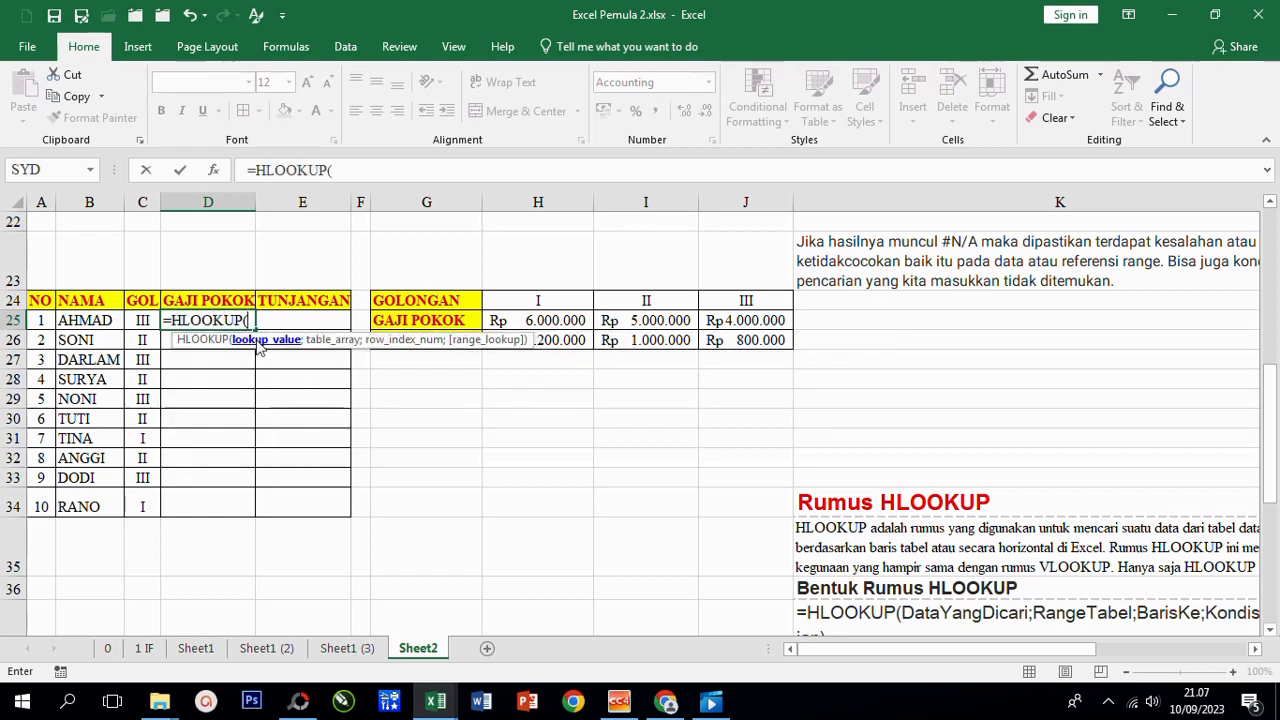
click(143, 320)
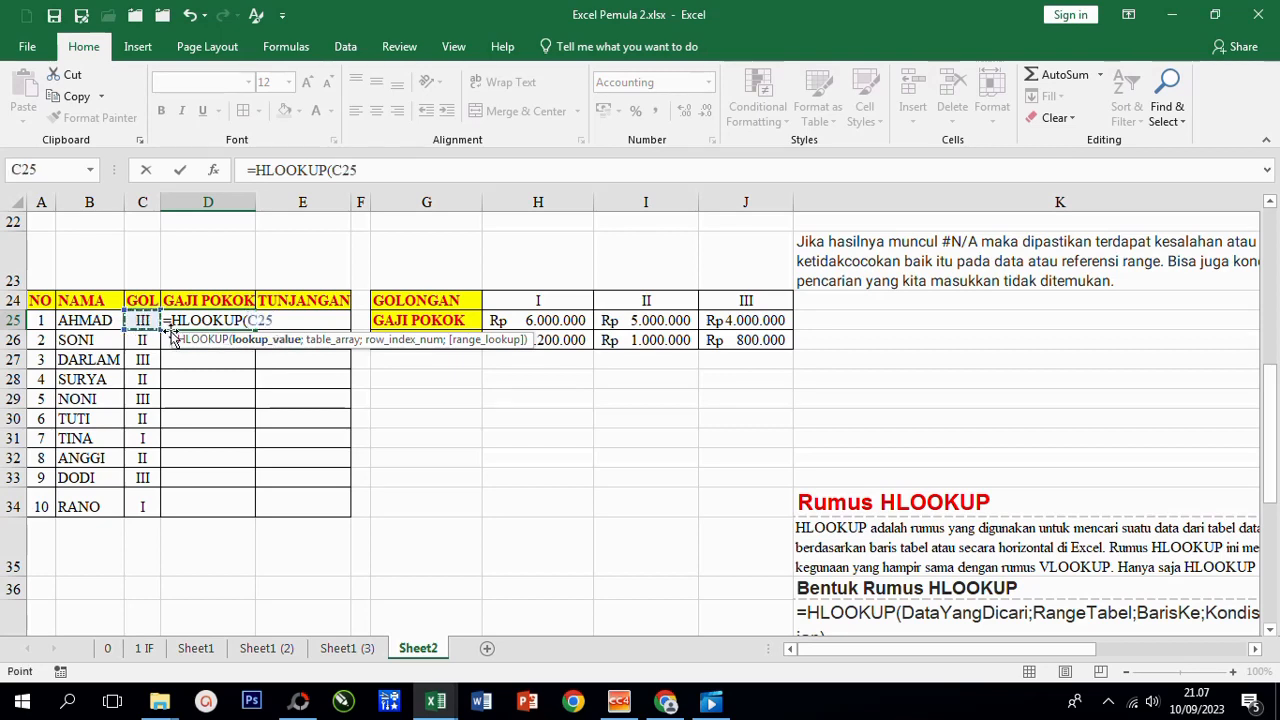
text(;)
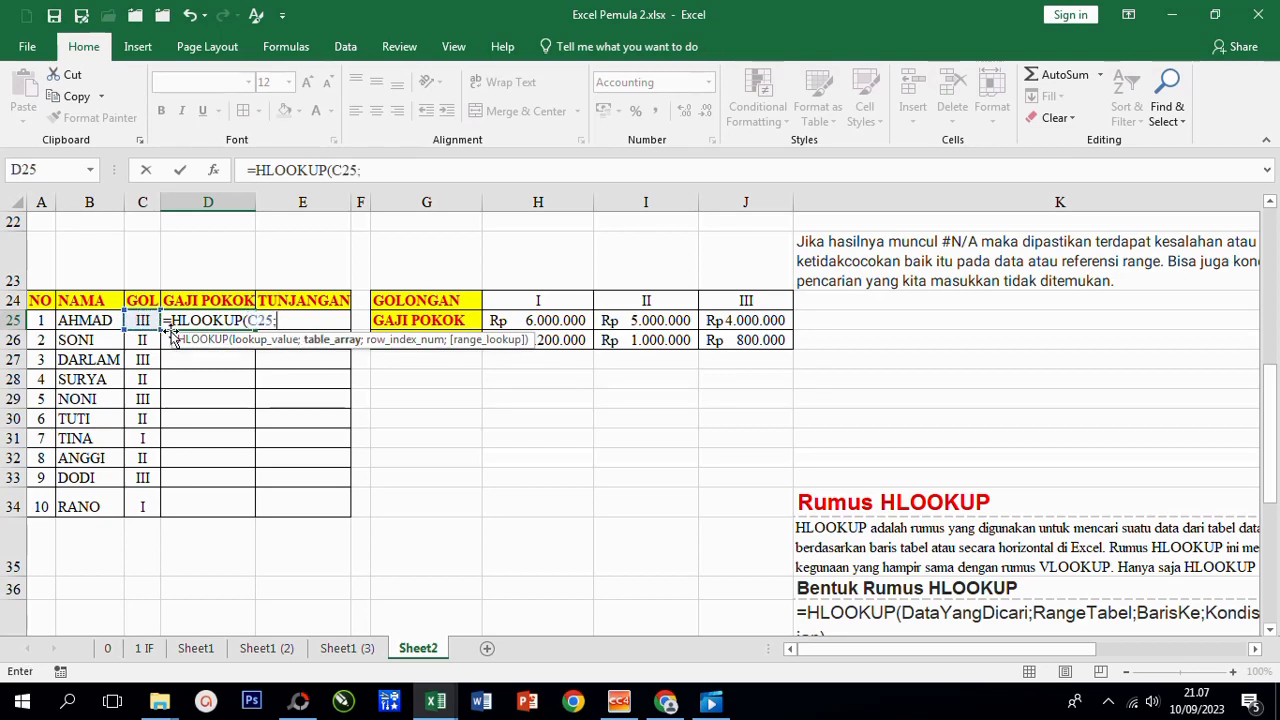
drag(405, 298, 745, 340)
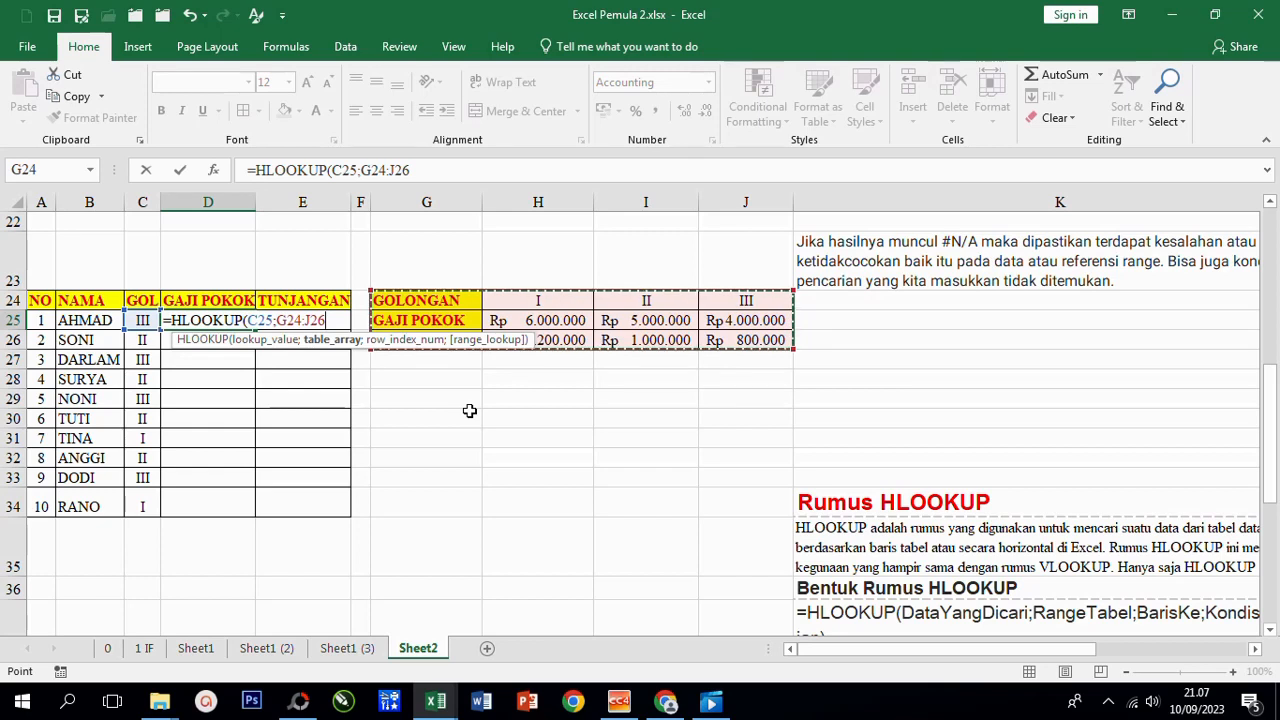
key(F4)
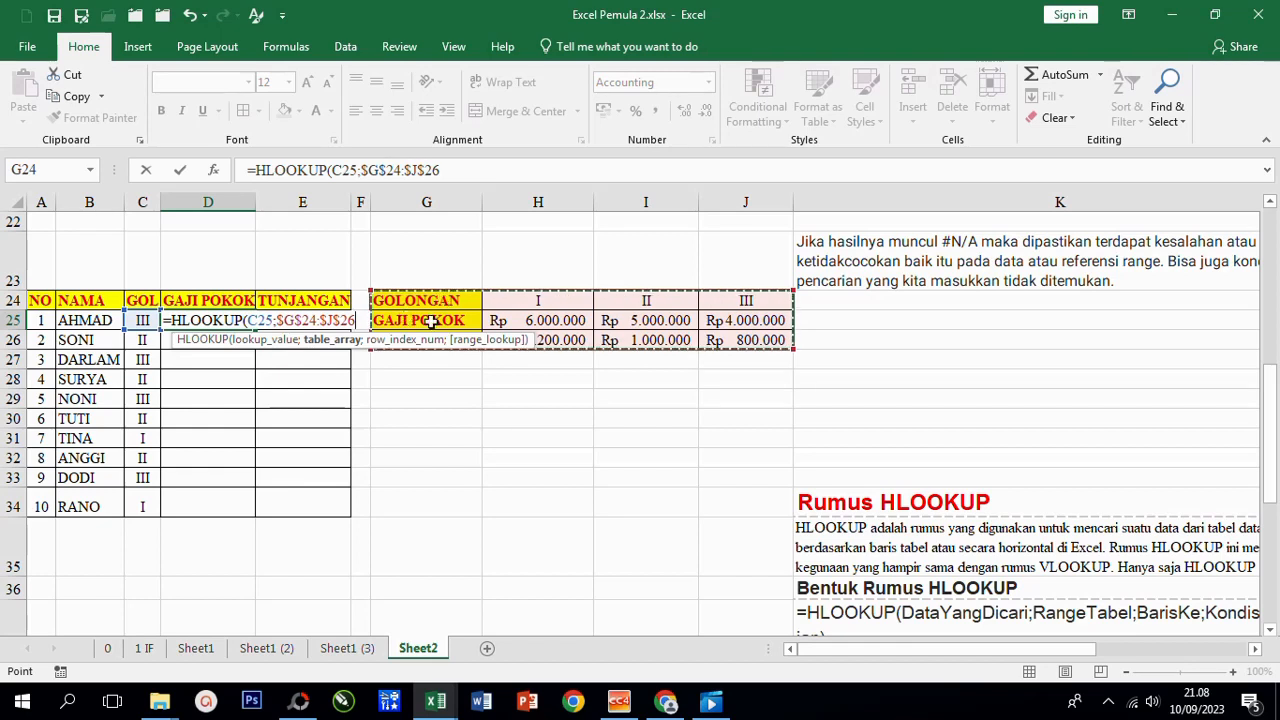
text(;)
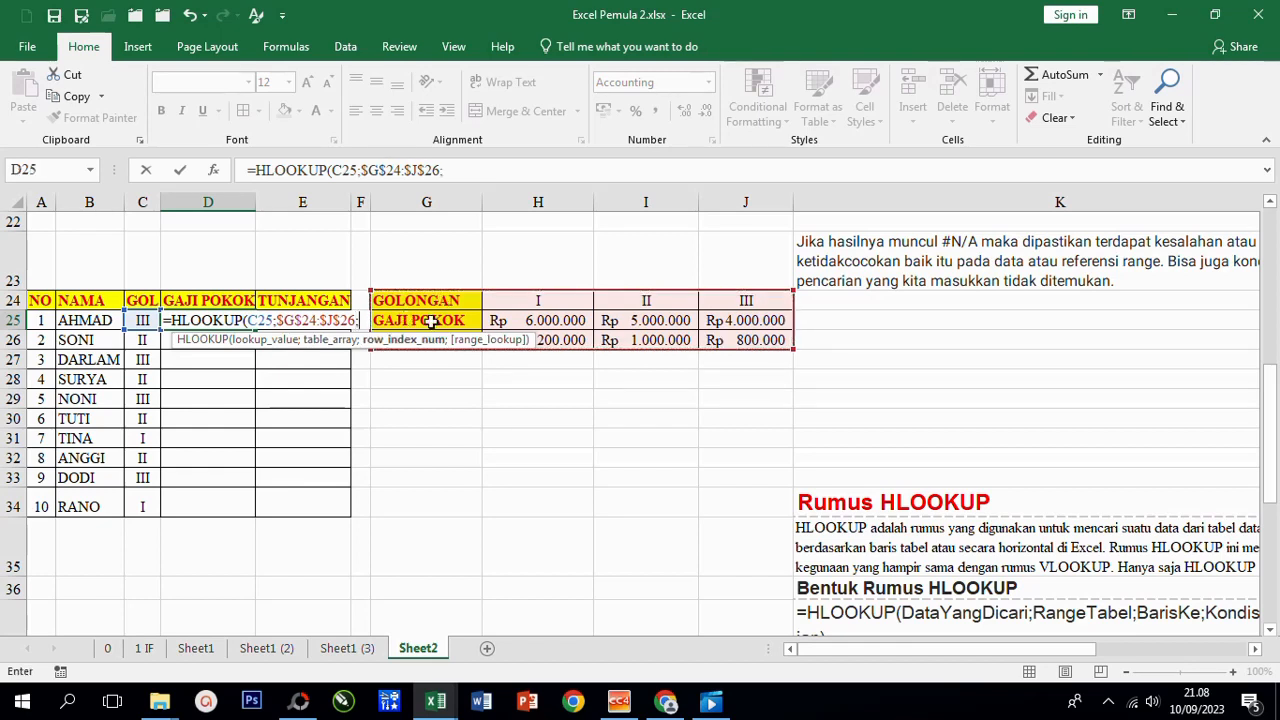
text(2)
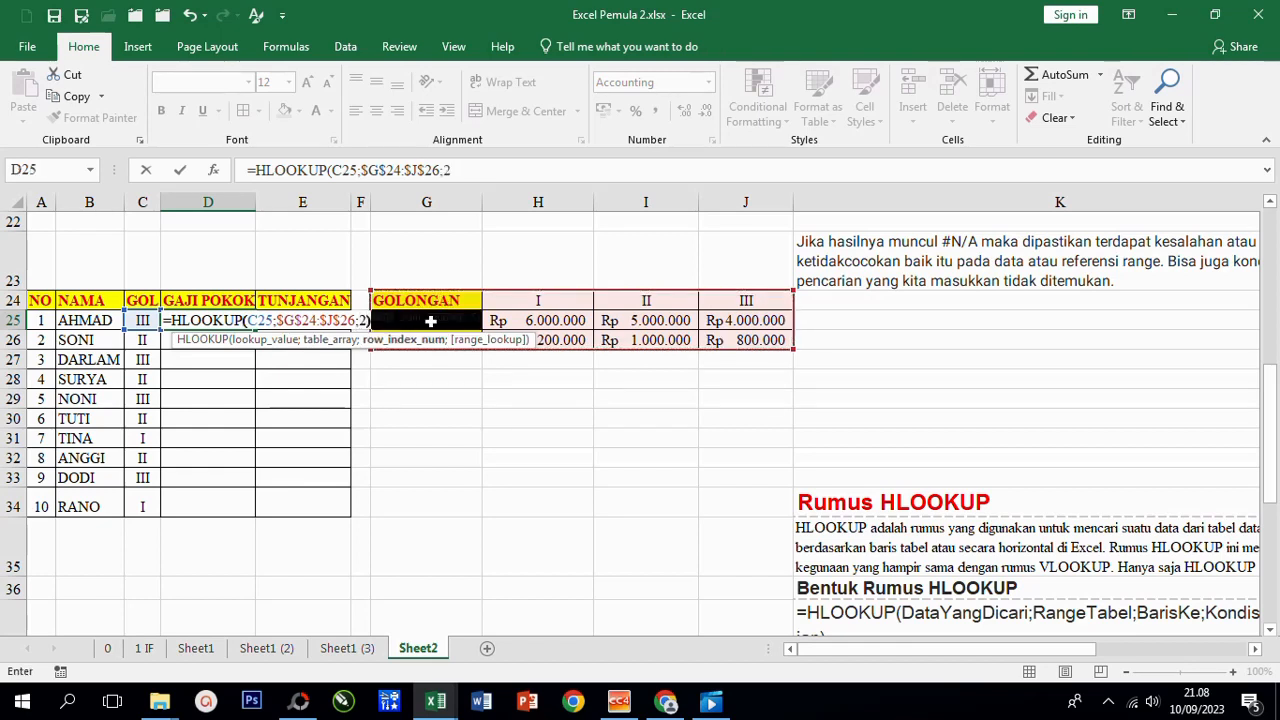
key(Return)
Step: Fill the GAJI POKOK formula from D25 down to D34
click(213, 326)
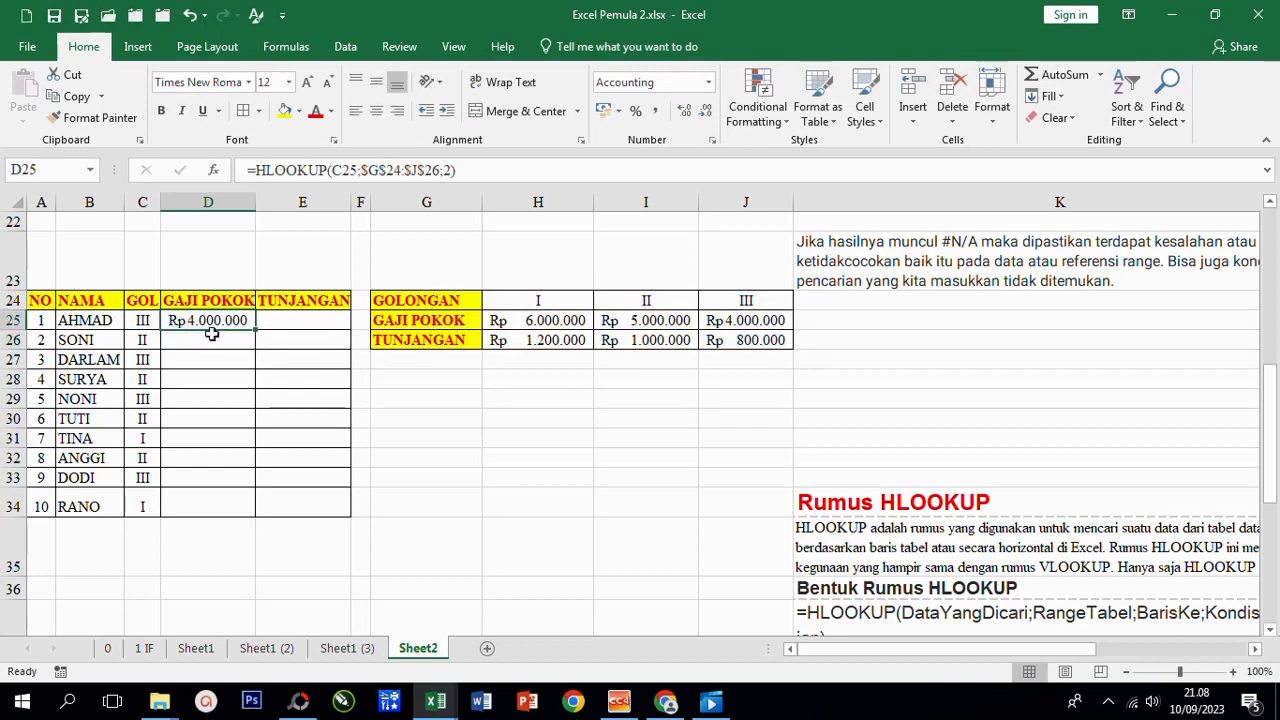
drag(256, 330, 256, 514)
click(203, 505)
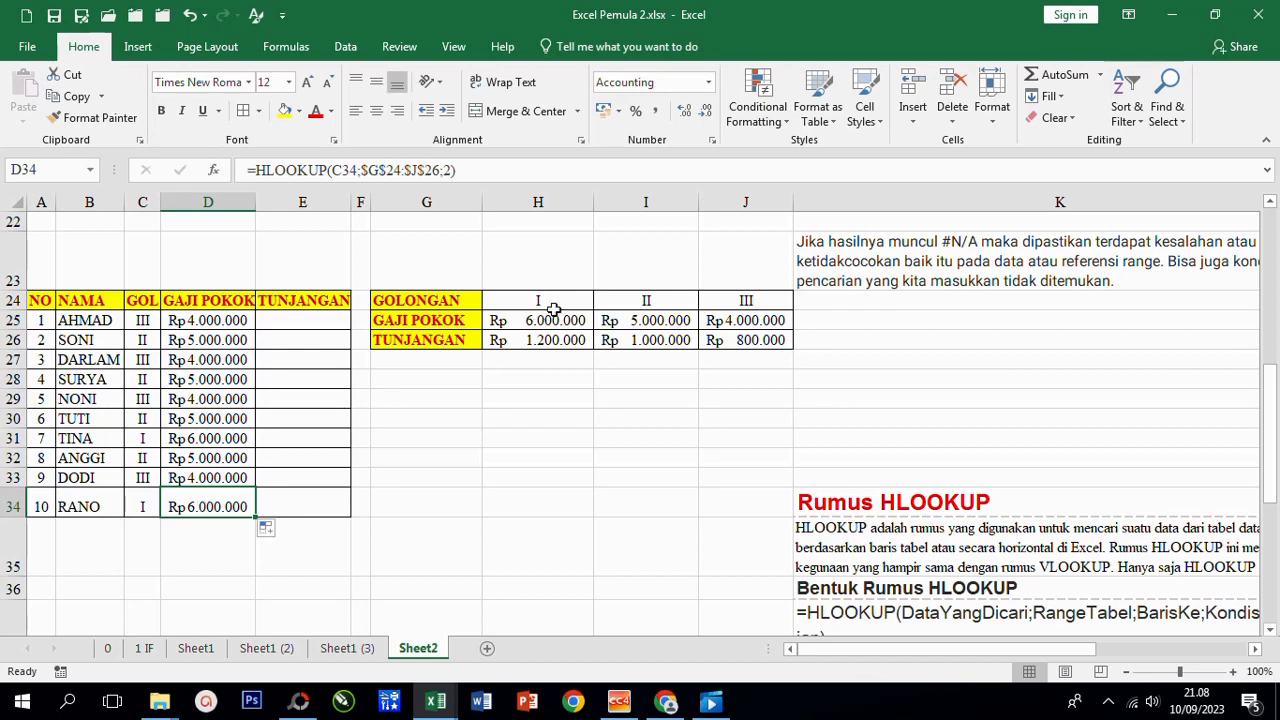
Step: Enter =HLOOKUP(C25;$G$24:$J$26;3) in E25 for TUNJANGAN and fill it down to E34
click(310, 321)
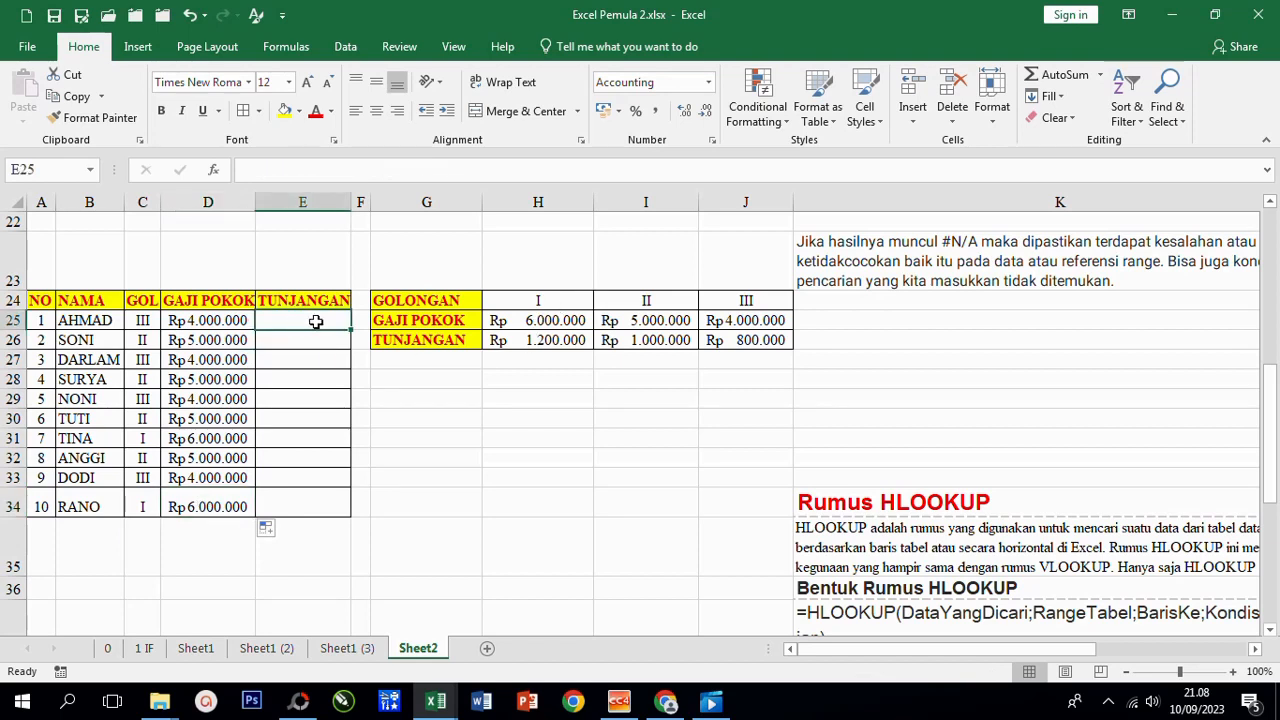
text(=)
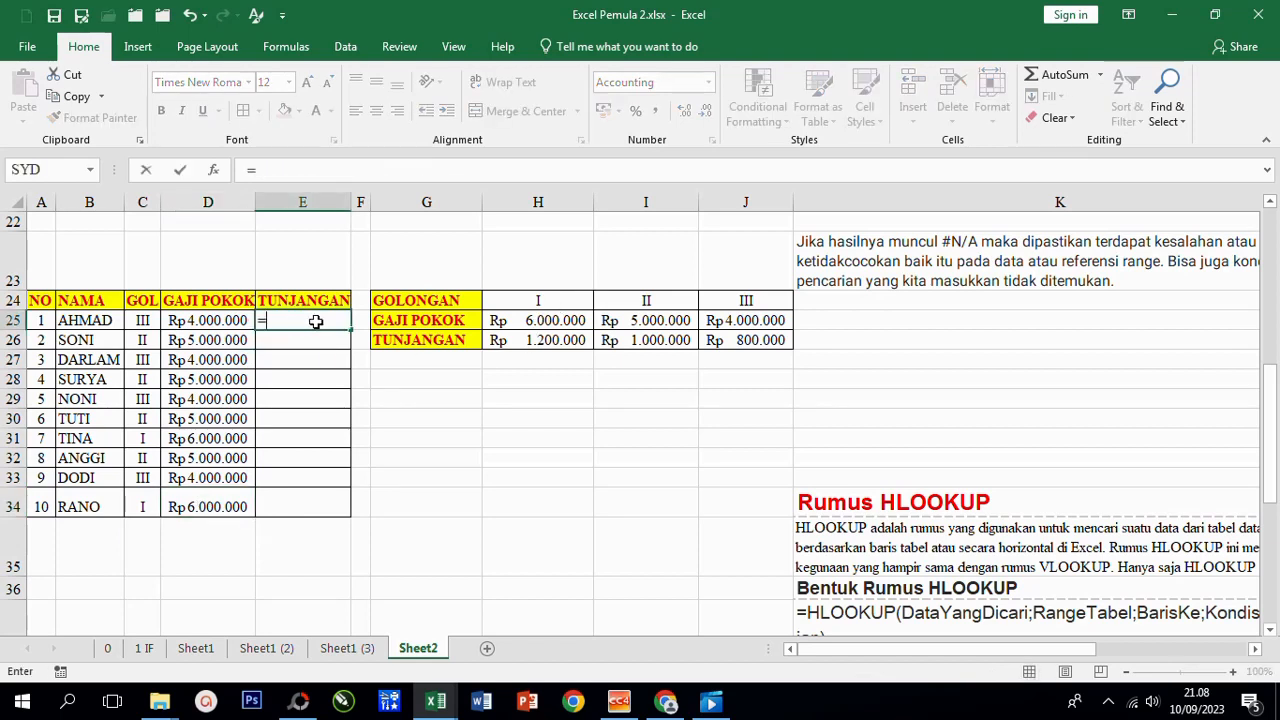
text(HLOOKUP()
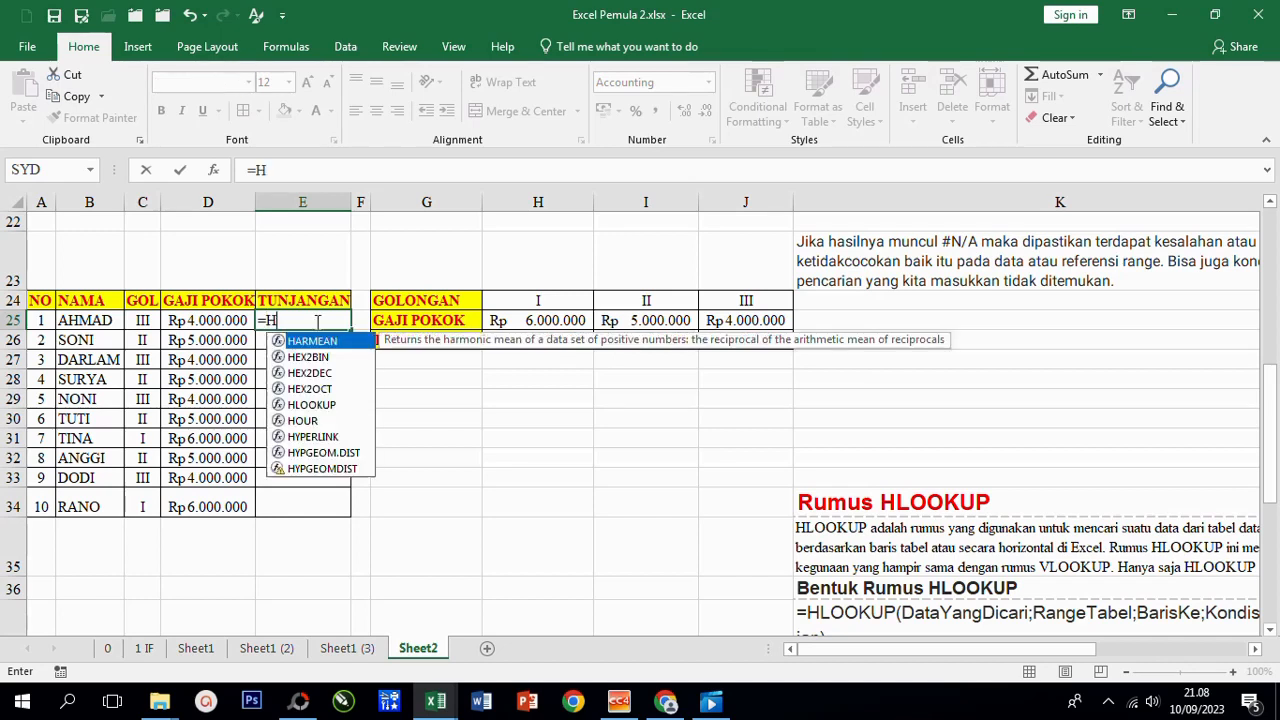
click(146, 318)
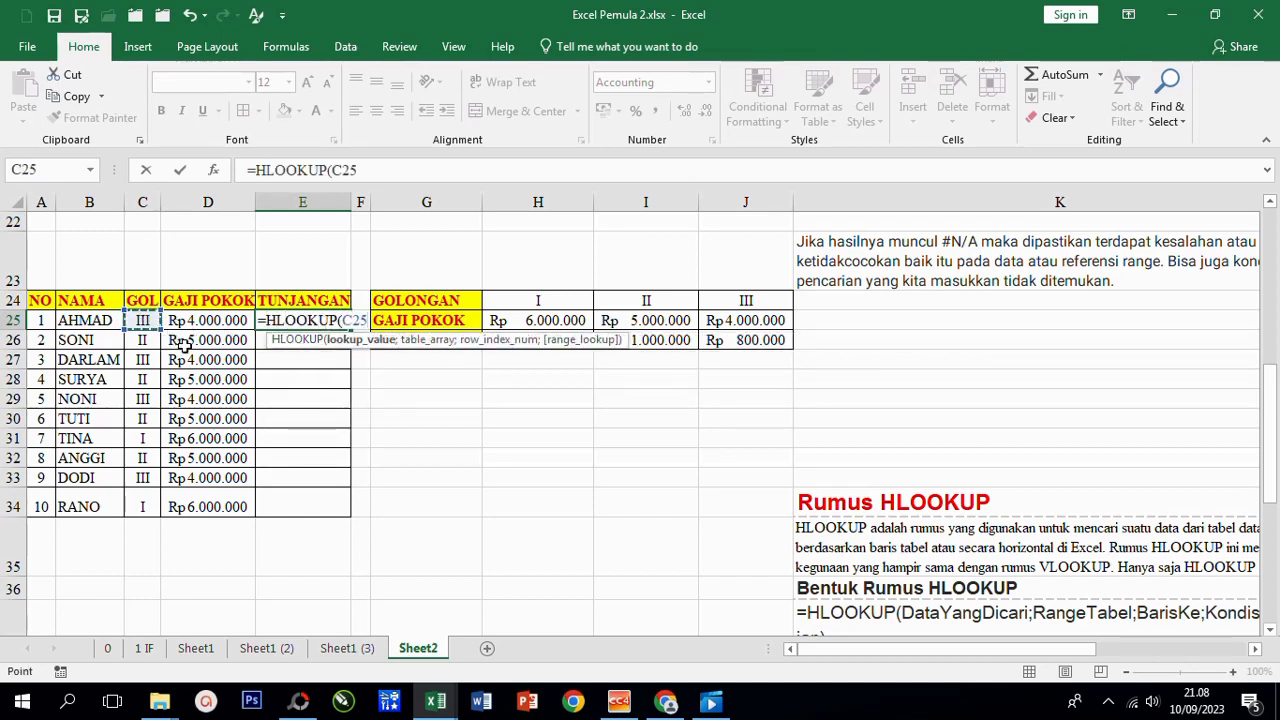
text(;)
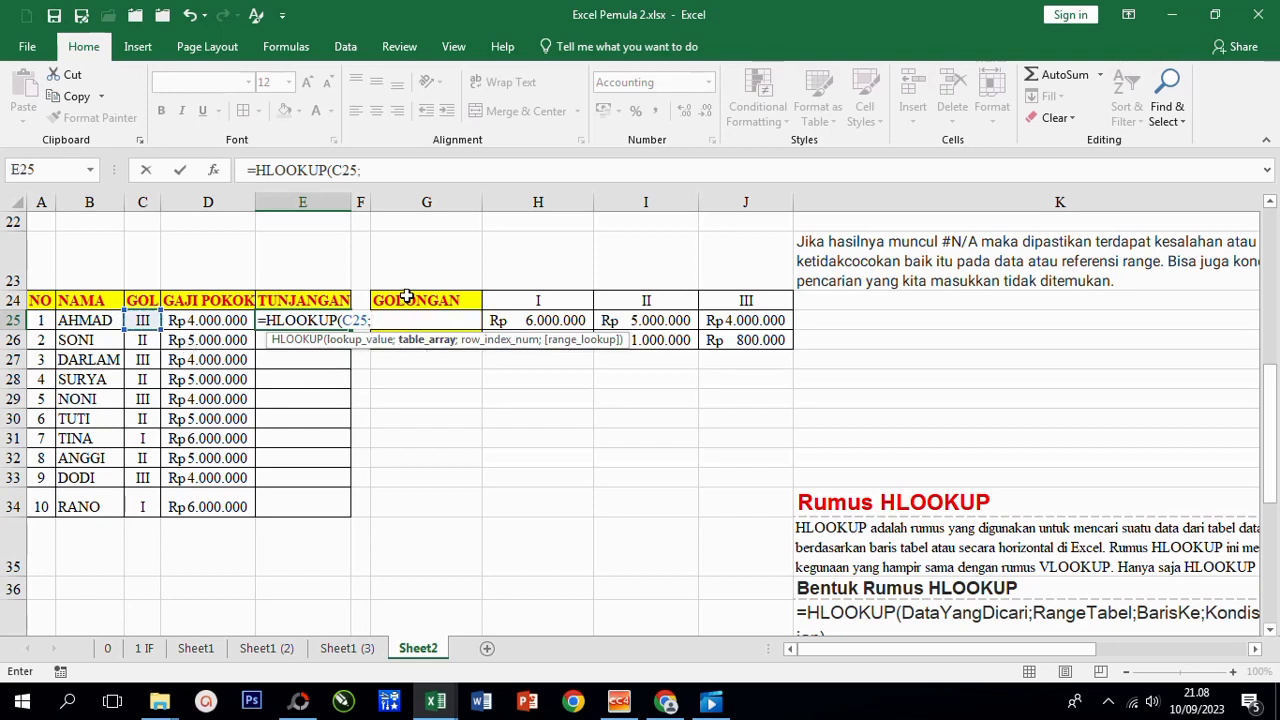
drag(408, 297, 722, 340)
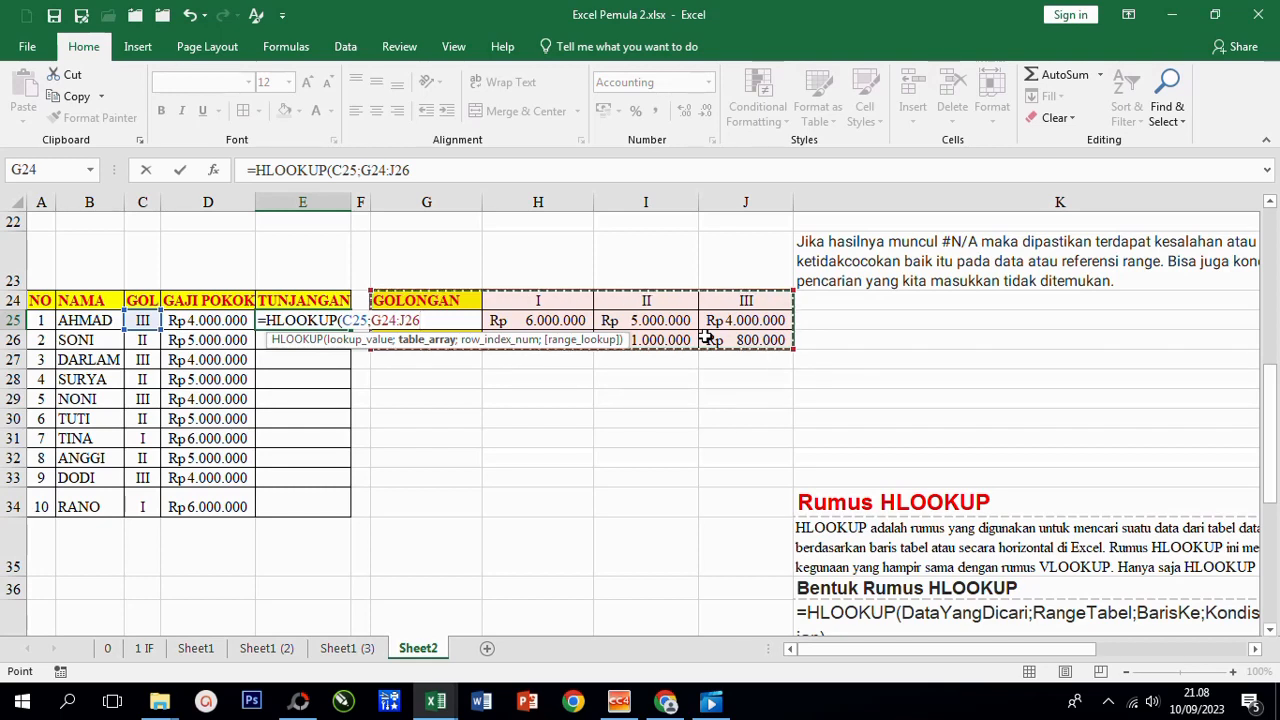
key(F4)
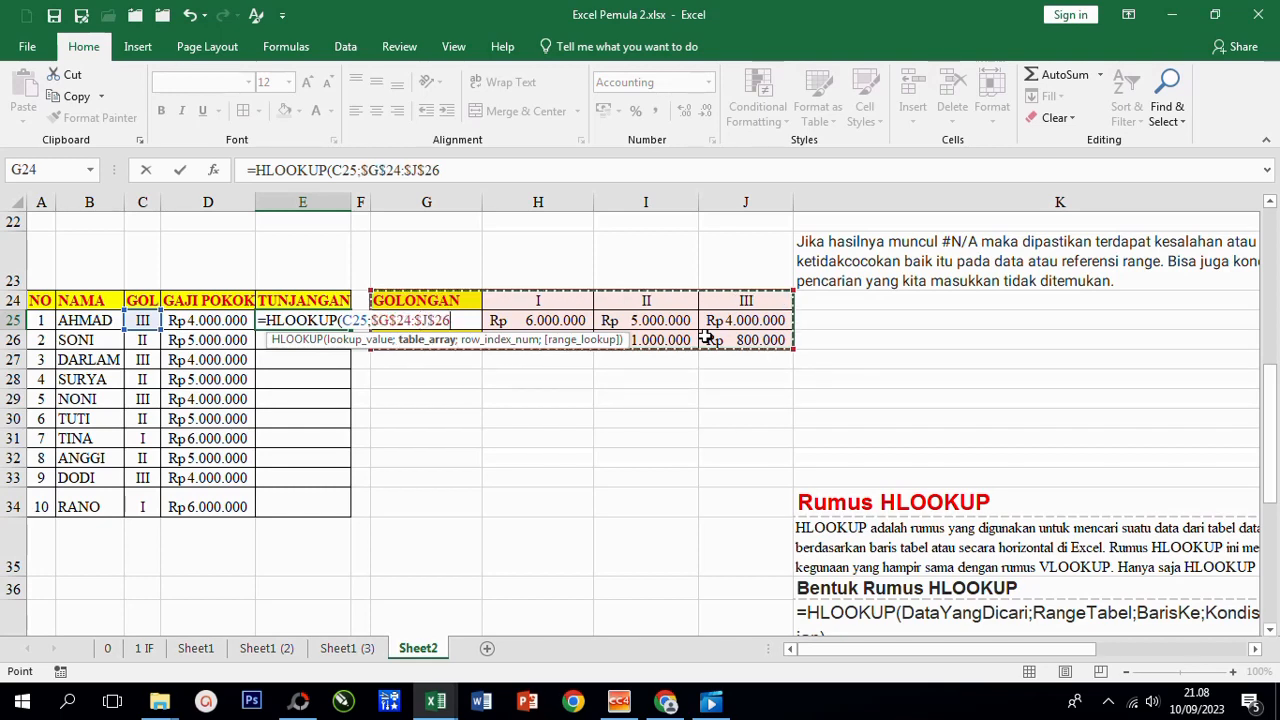
text(;3)
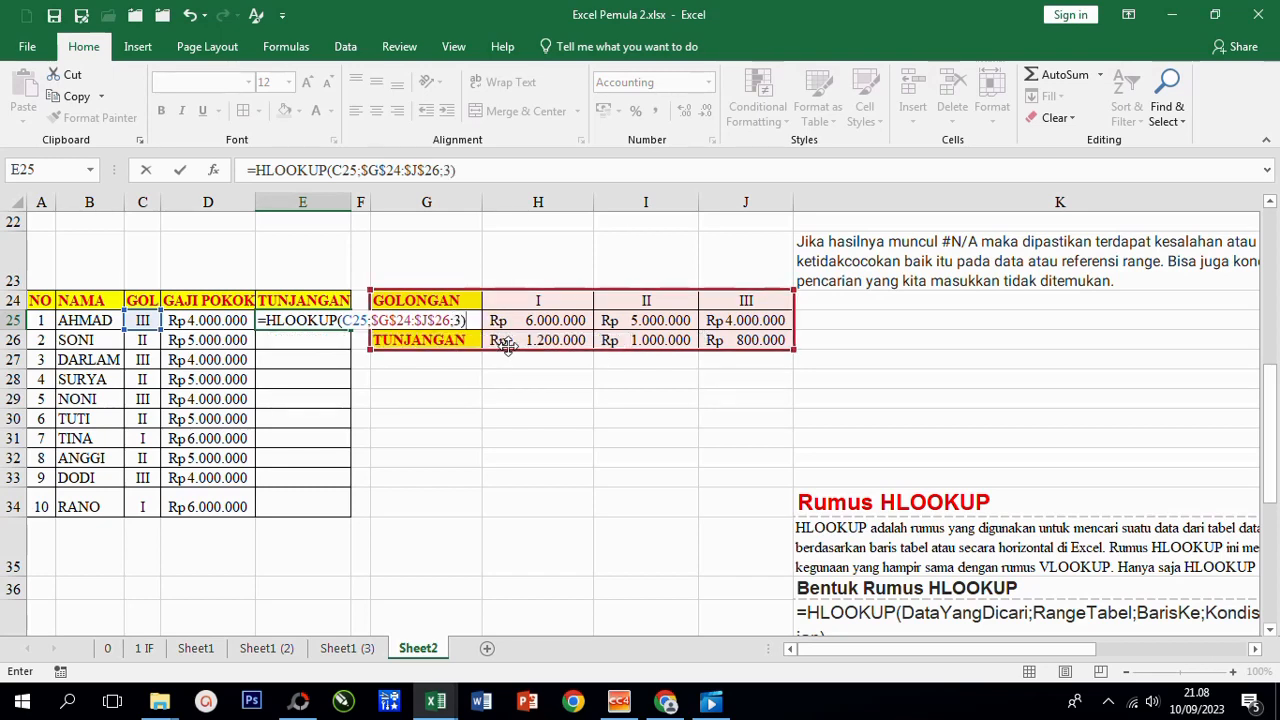
key(Return)
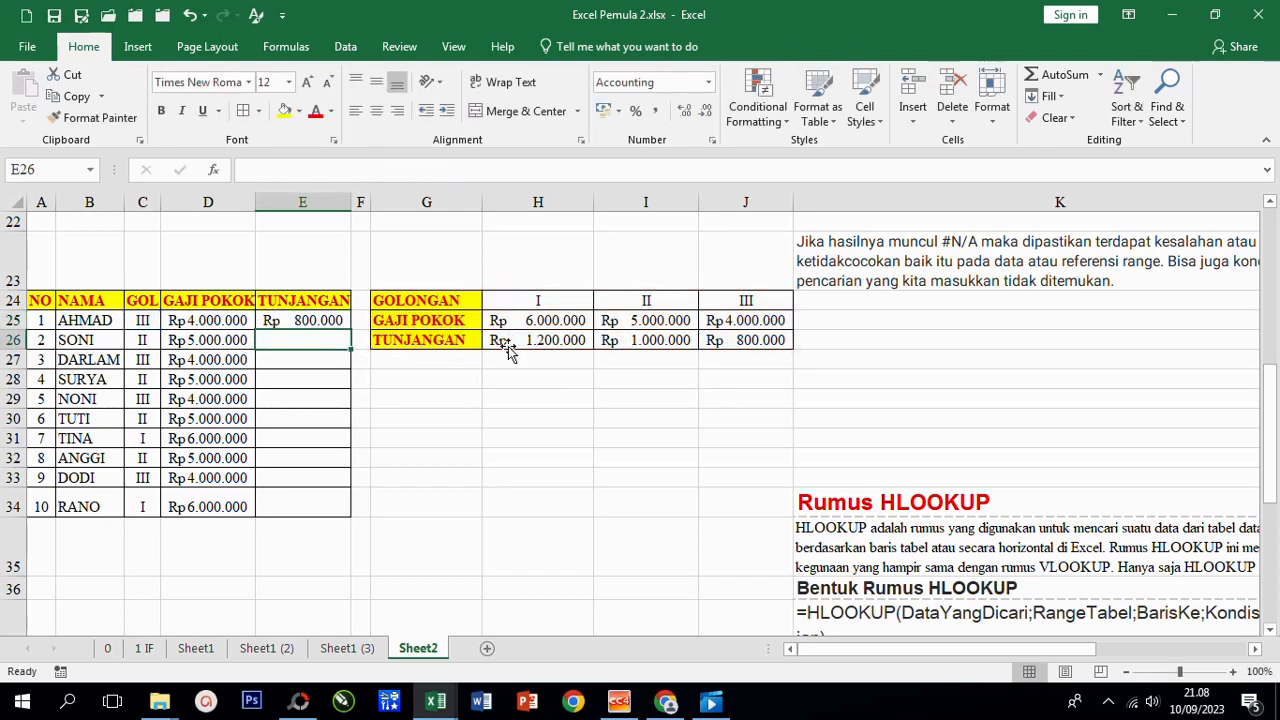
click(327, 325)
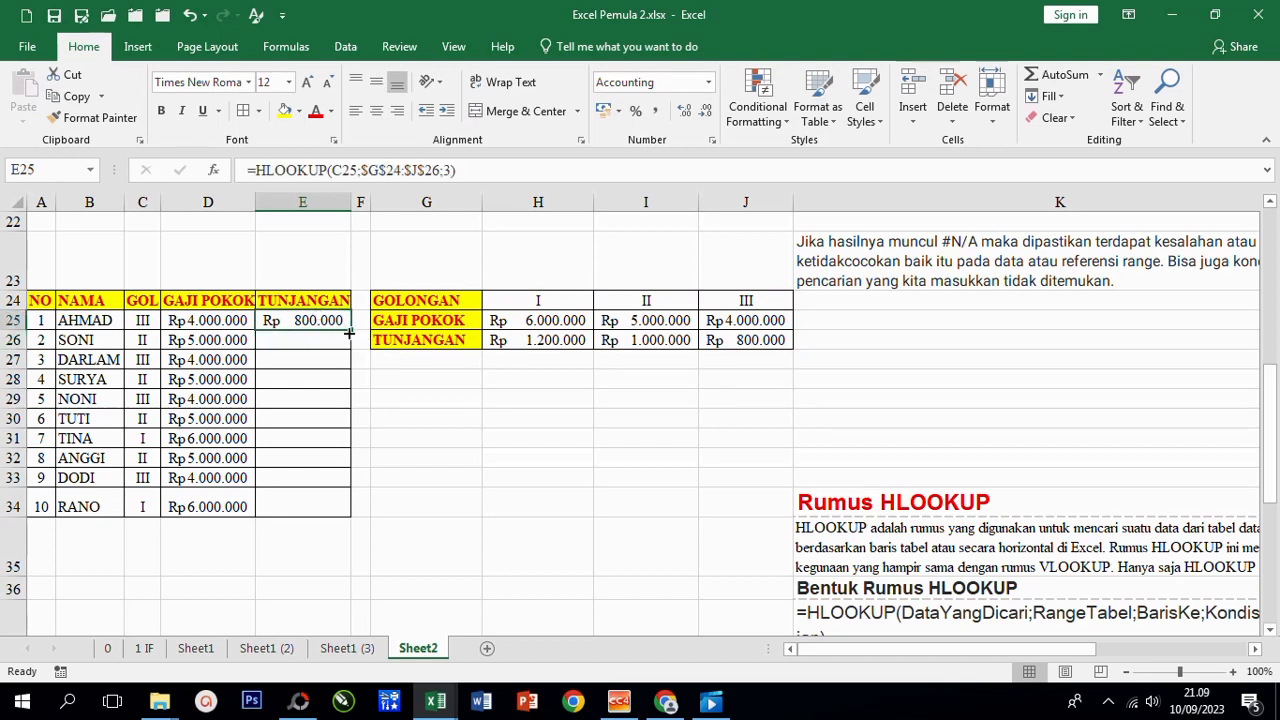
drag(348, 333, 349, 517)
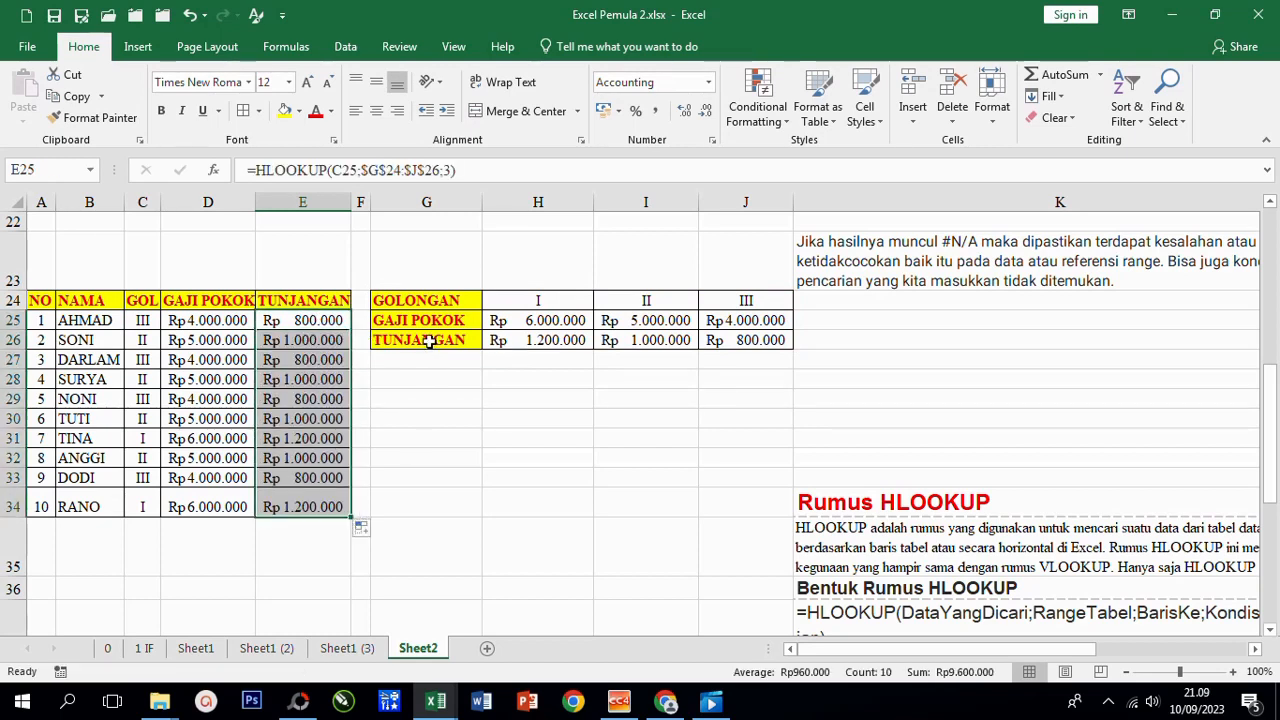
Step: Compare the column-wise VLOOKUP rate table in G3:I6 with the row-wise HLOOKUP rate table in G24:J26
drag(415, 300, 743, 338)
click(525, 444)
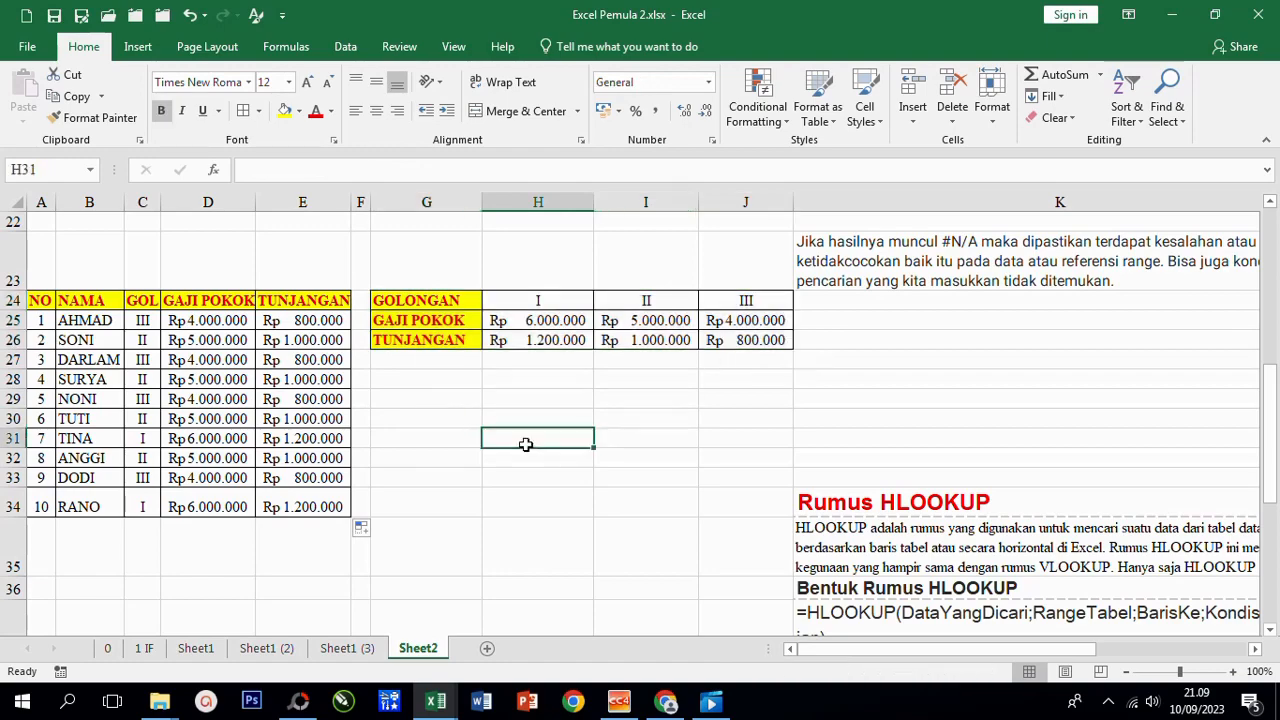
click(318, 416)
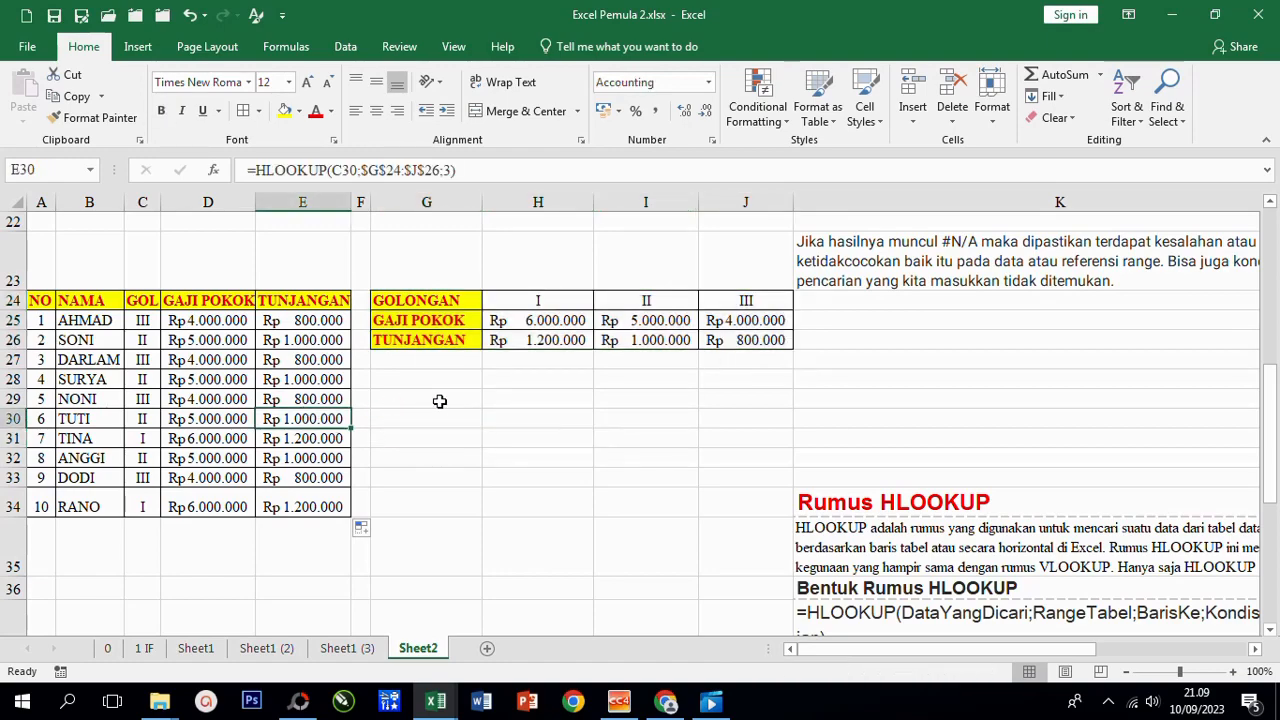
scroll(439, 401, up, 7)
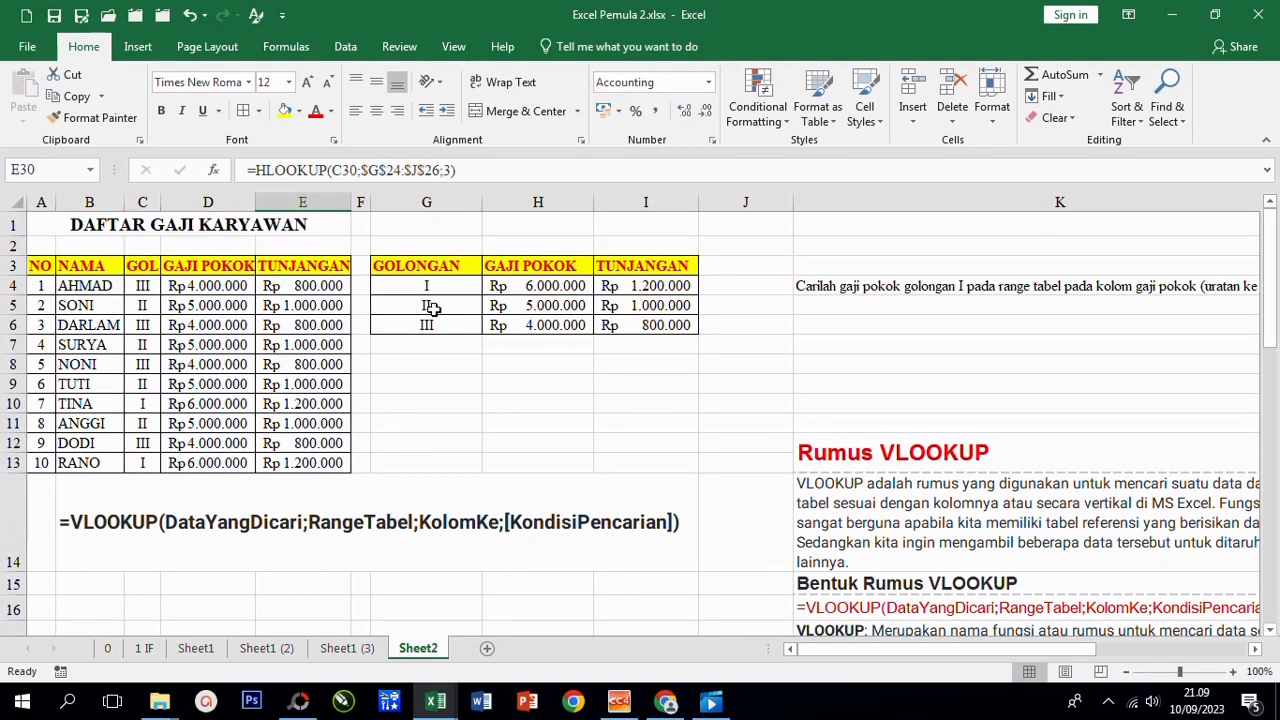
drag(432, 265, 429, 329)
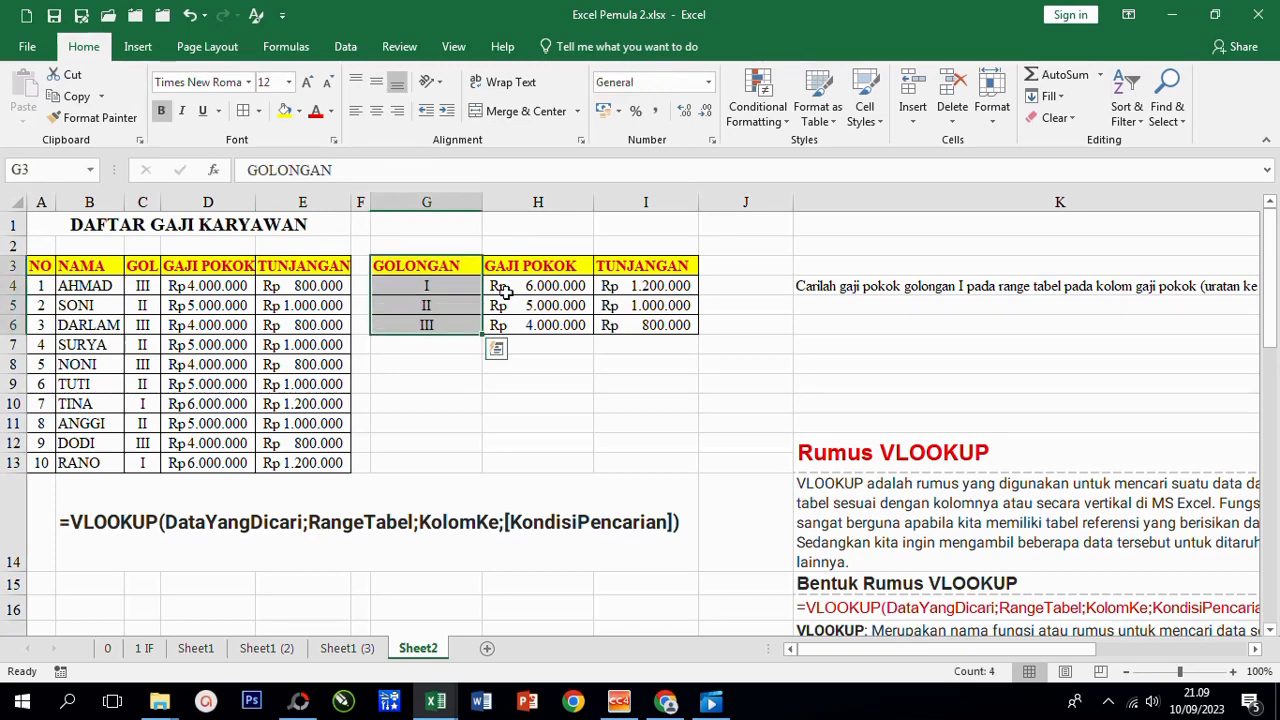
drag(522, 265, 525, 326)
drag(655, 270, 652, 330)
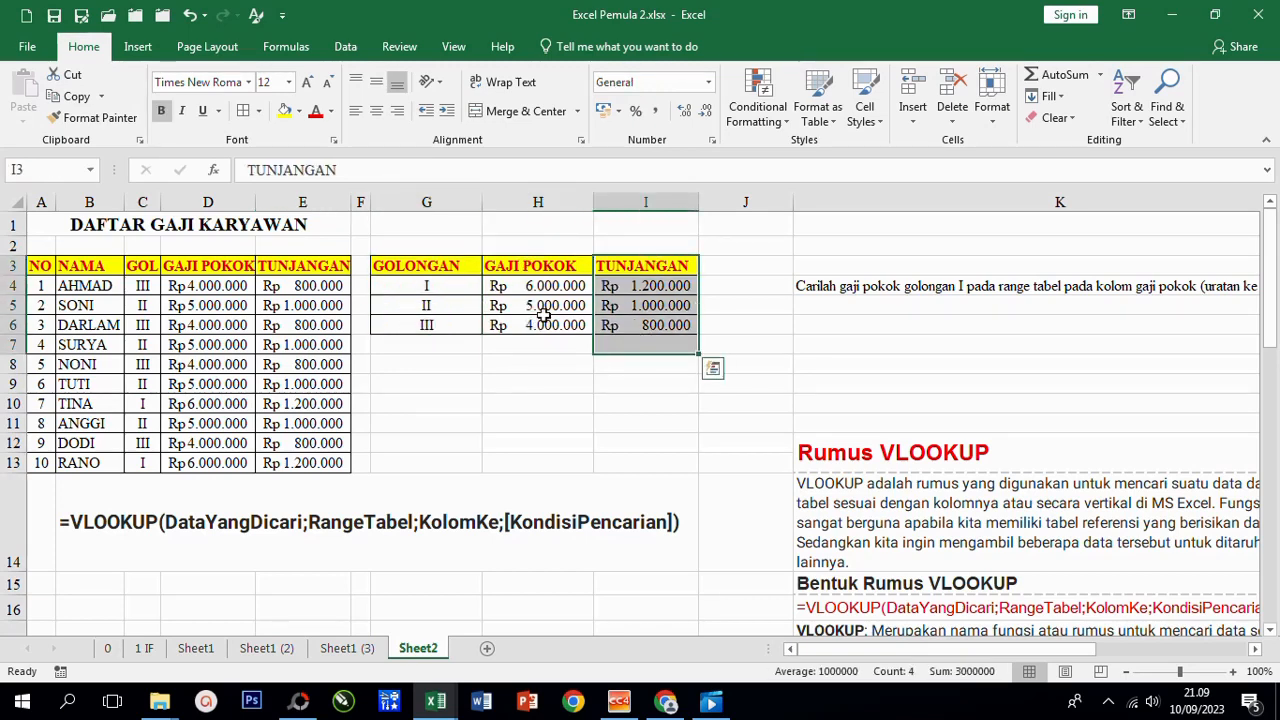
click(425, 272)
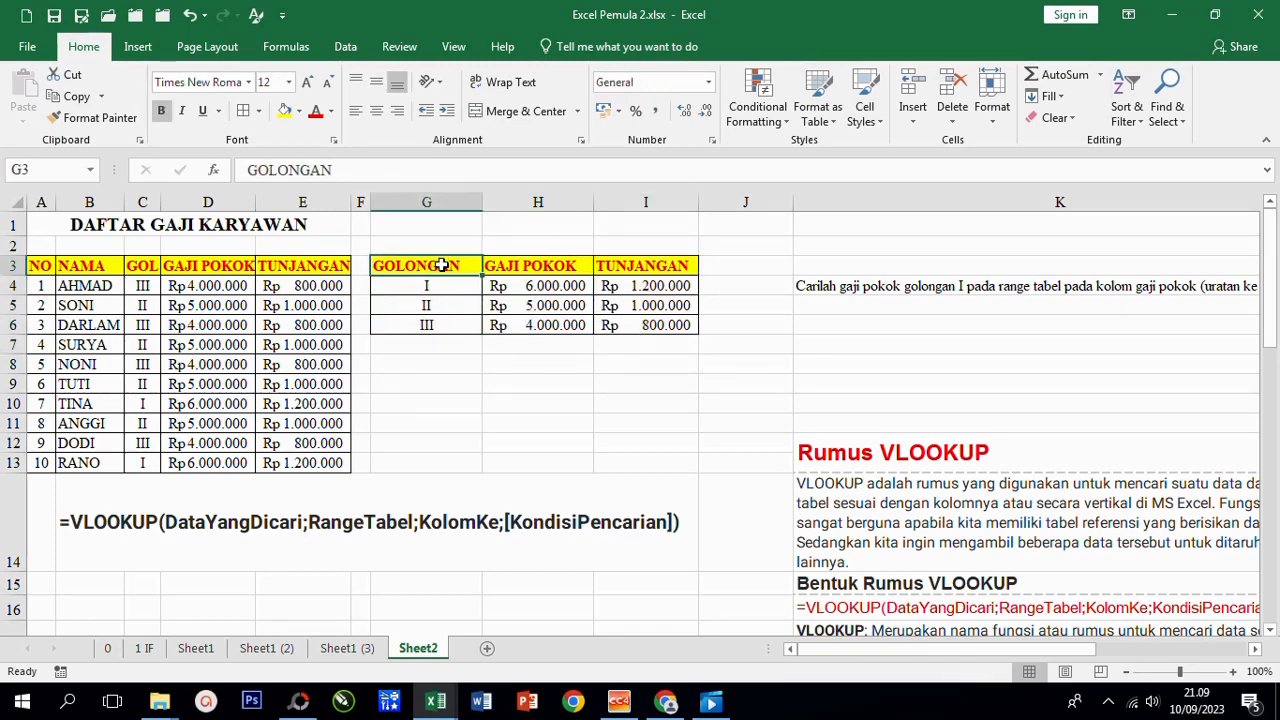
drag(441, 265, 430, 330)
drag(540, 264, 530, 326)
click(655, 262)
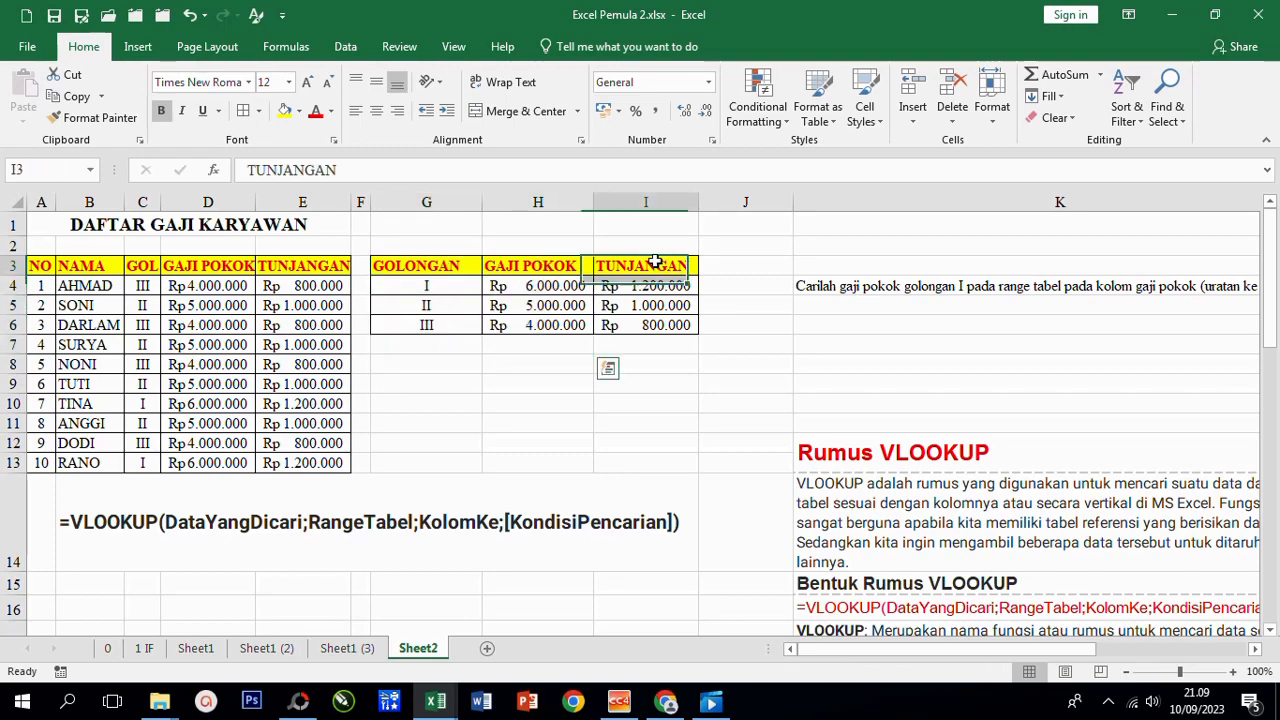
drag(655, 262, 651, 334)
scroll(538, 381, down, 7)
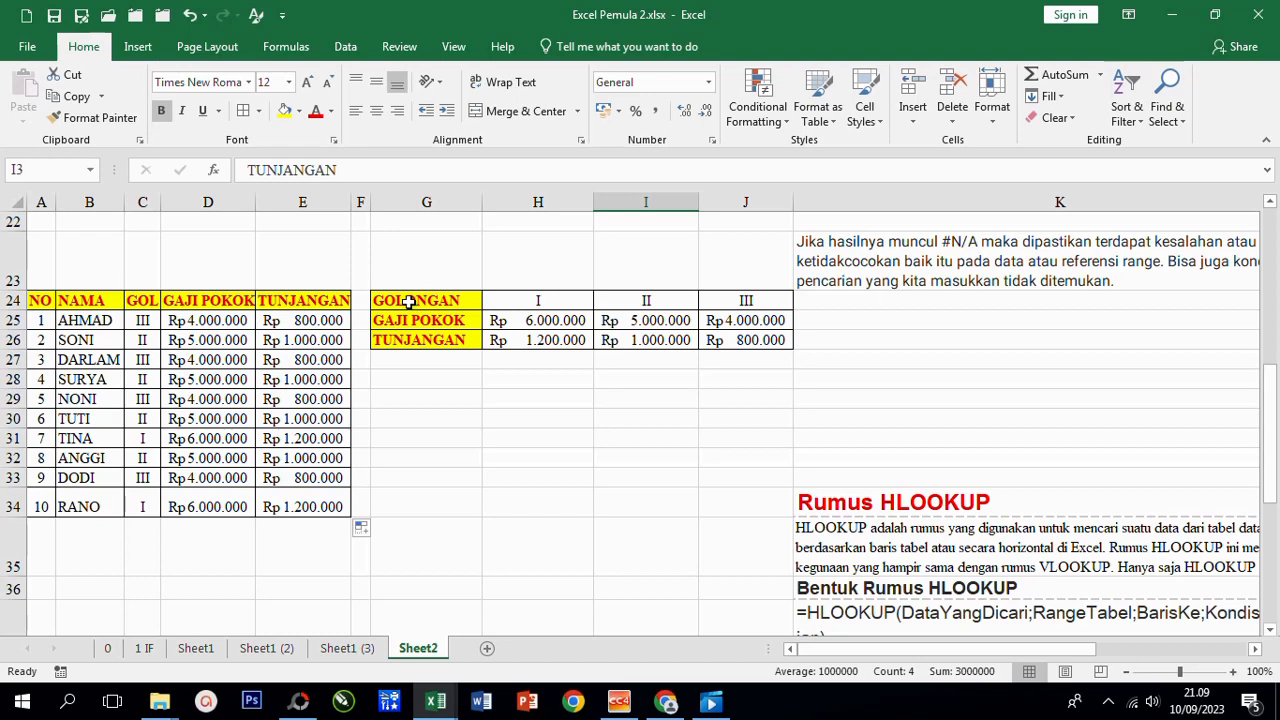
drag(409, 302, 714, 300)
drag(443, 320, 749, 320)
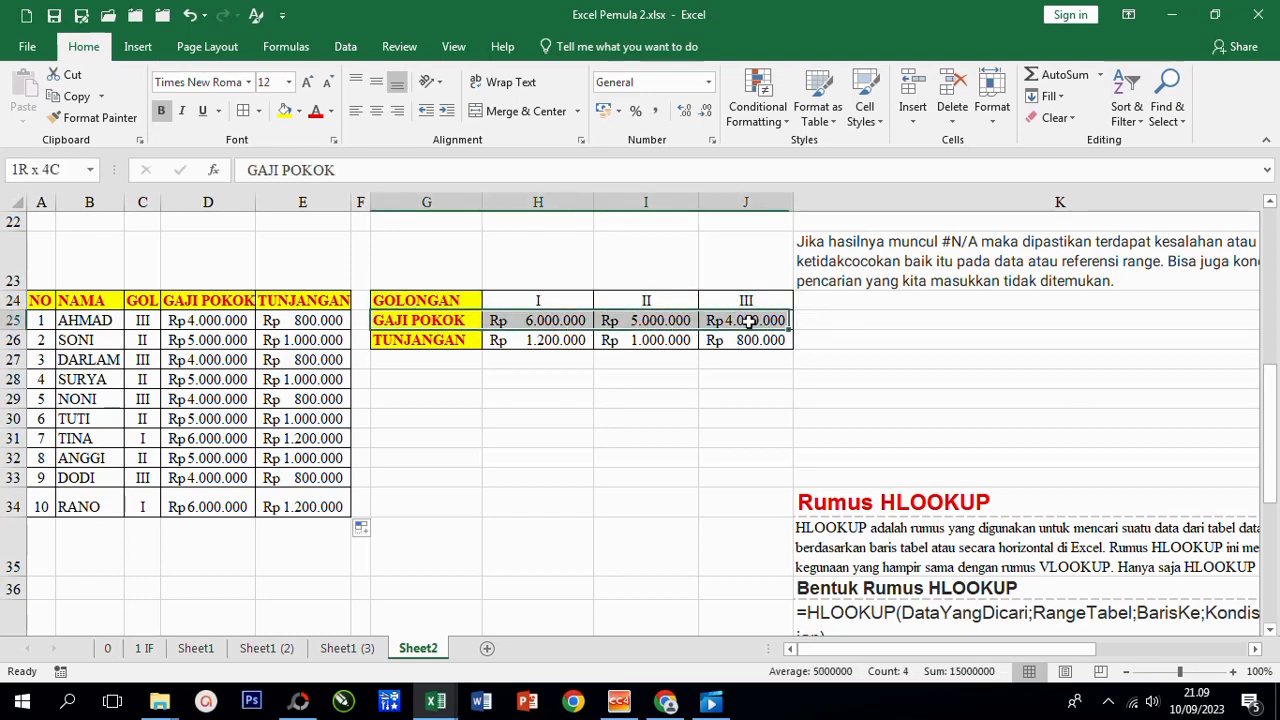
drag(445, 341, 737, 338)
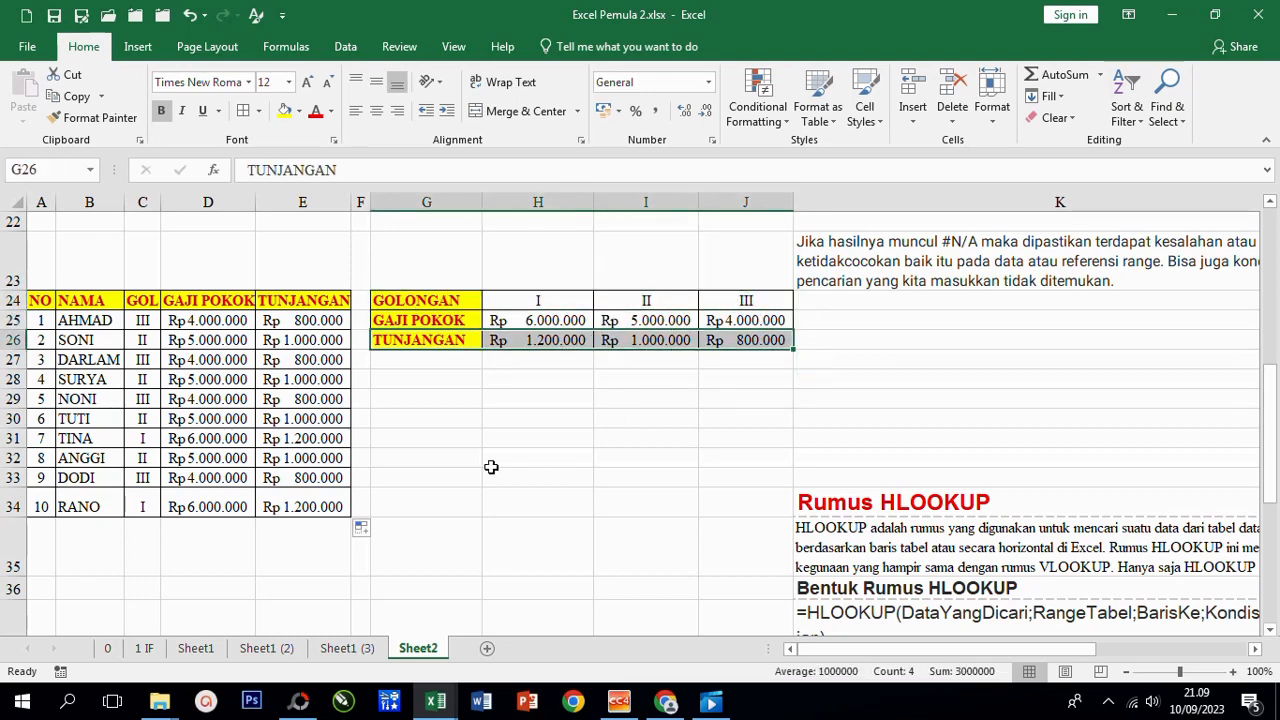